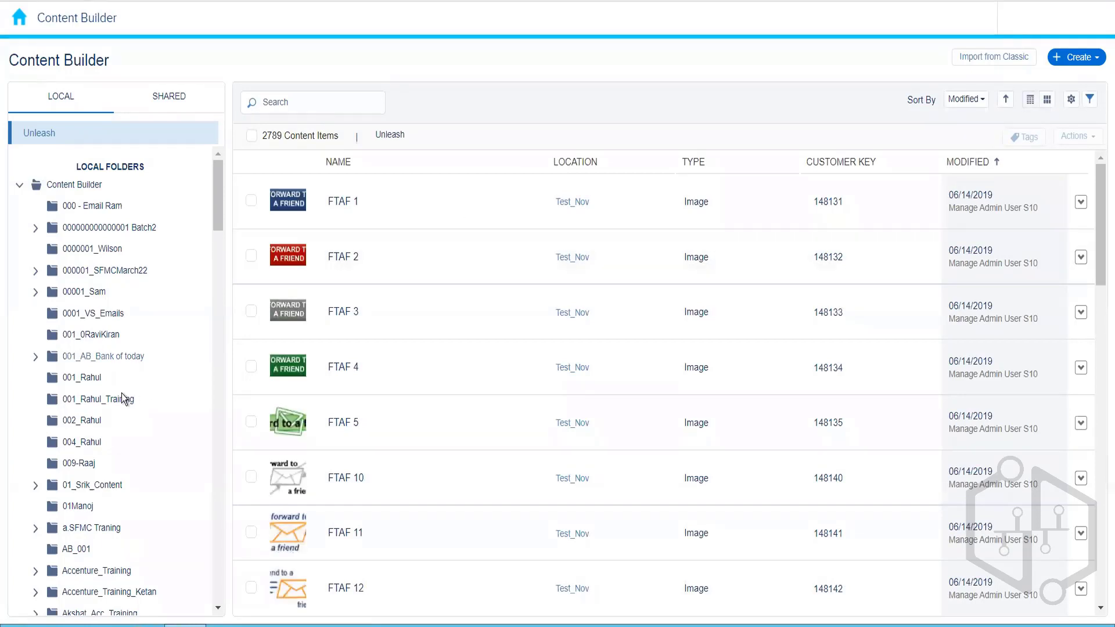
Open the local folder whose name starts with 004 and start a new email message in it
{"action": "left_click", "coordinate": [93, 445]}
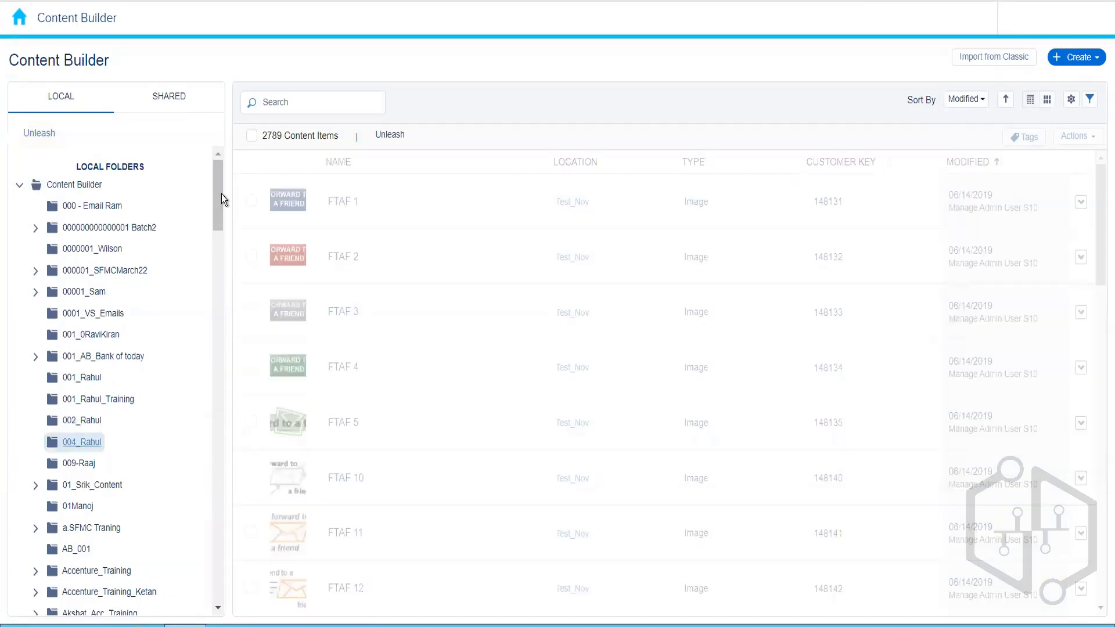
{"action": "left_click", "coordinate": [1088, 59]}
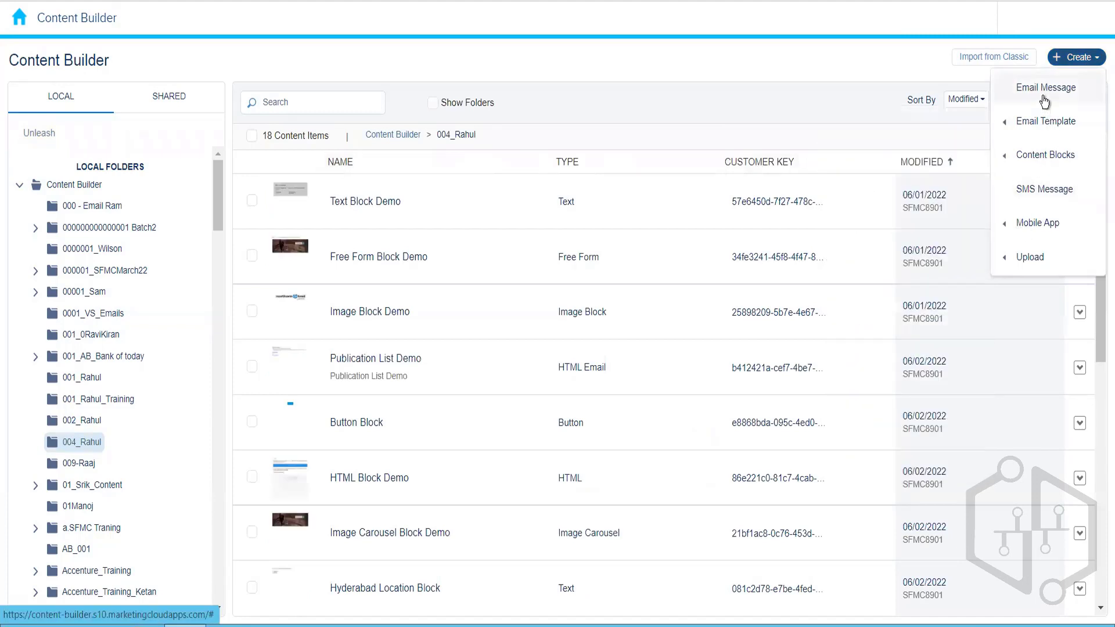
{"action": "mouse_move", "coordinate": [1032, 164]}
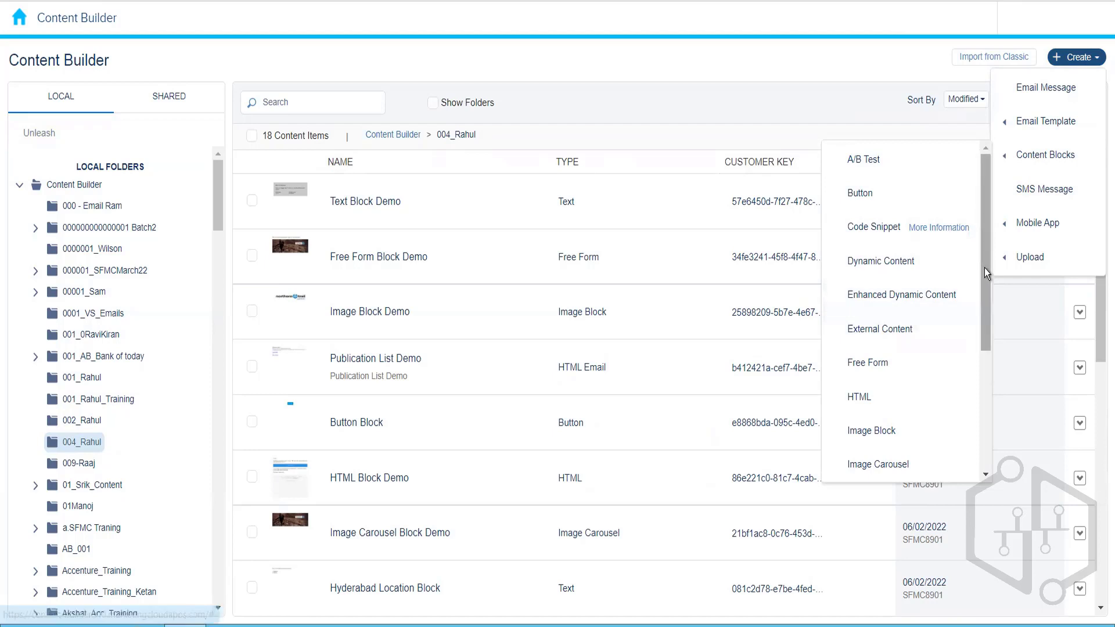
{"action": "left_click_drag", "start_coordinate": [984, 267], "coordinate": [981, 190]}
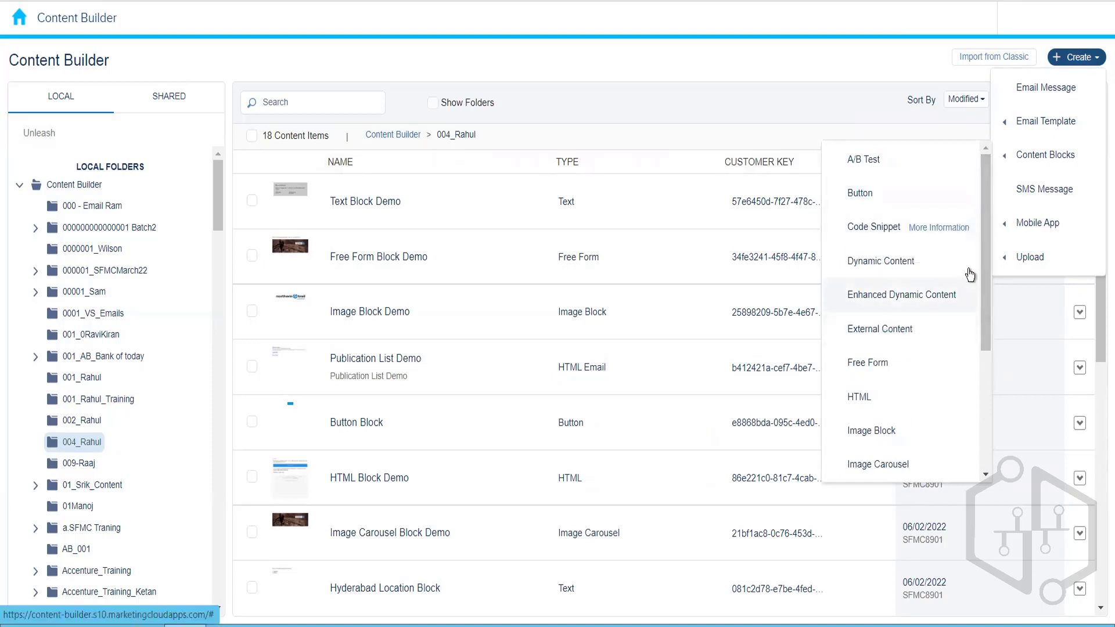
{"action": "left_click_drag", "start_coordinate": [984, 275], "coordinate": [883, 123]}
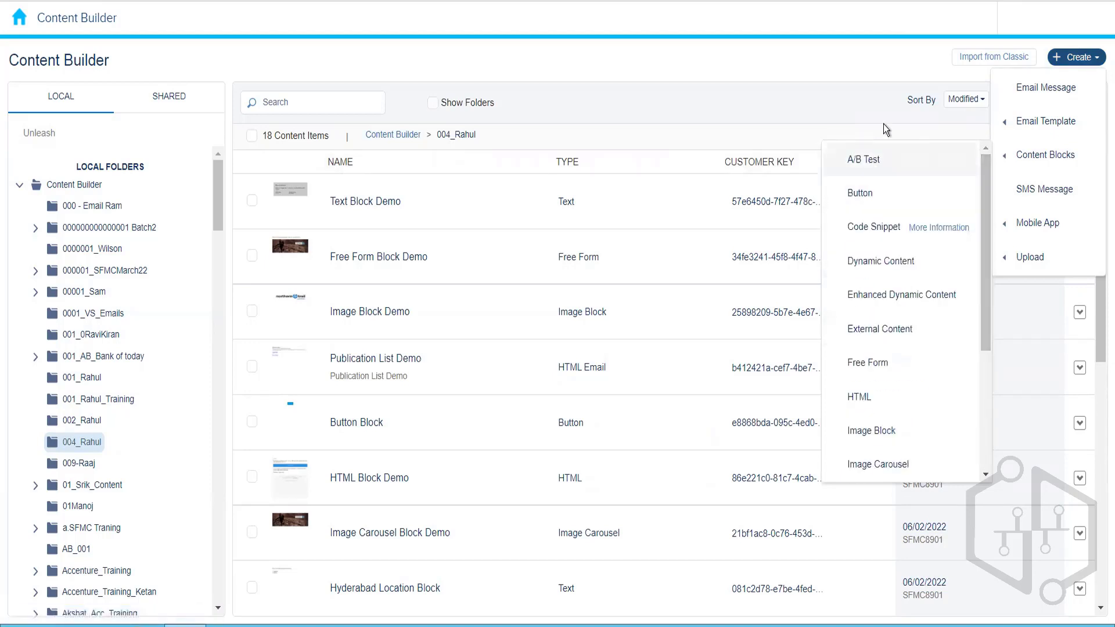
{"action": "mouse_move", "coordinate": [1024, 130]}
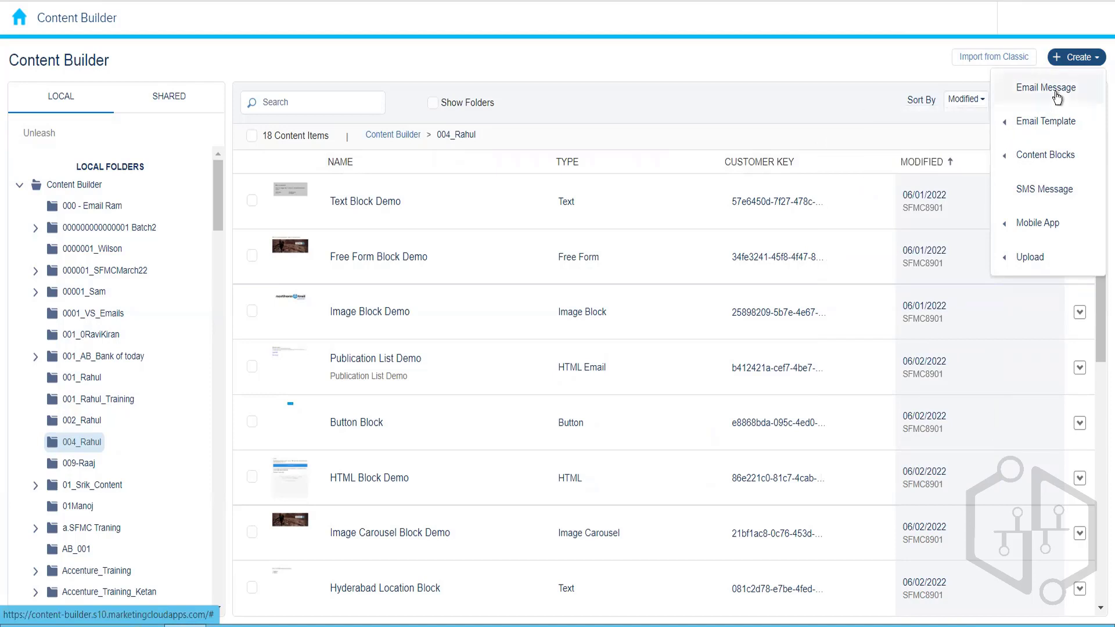
{"action": "left_click", "coordinate": [1058, 97]}
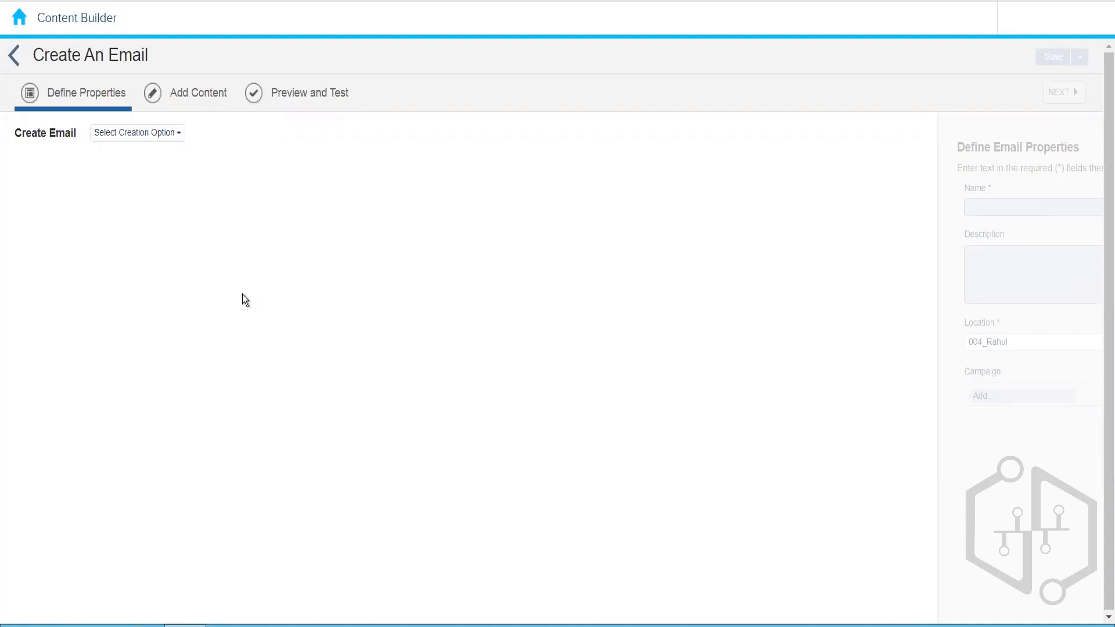
Choose HTML as the email's creation method and name the email "HTML Based Email Message"
{"action": "left_click", "coordinate": [155, 141]}
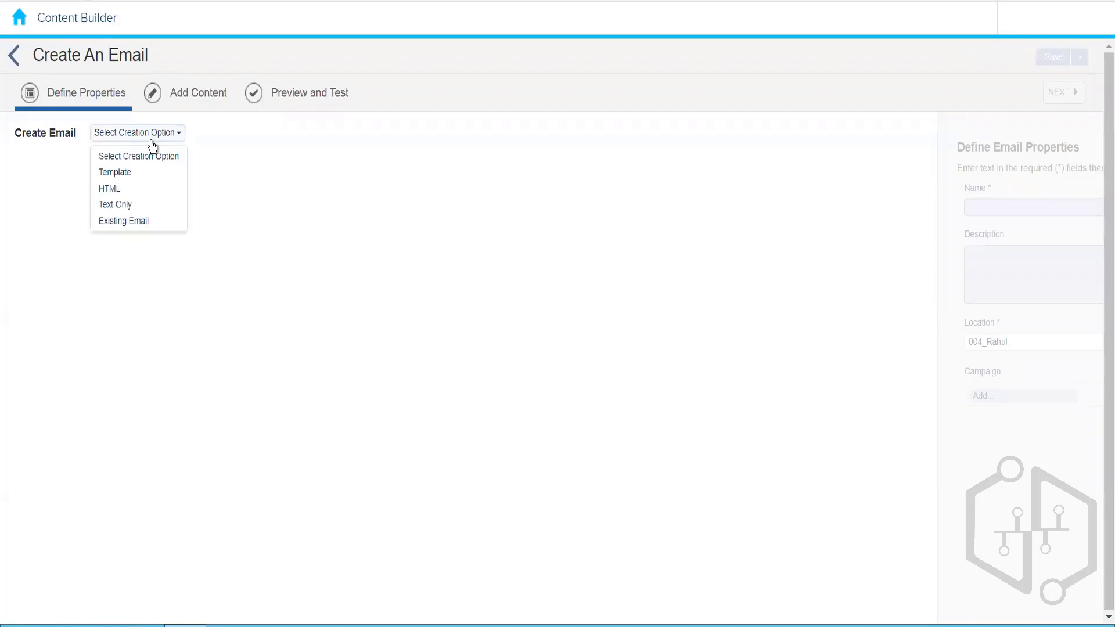
{"action": "left_click", "coordinate": [134, 192]}
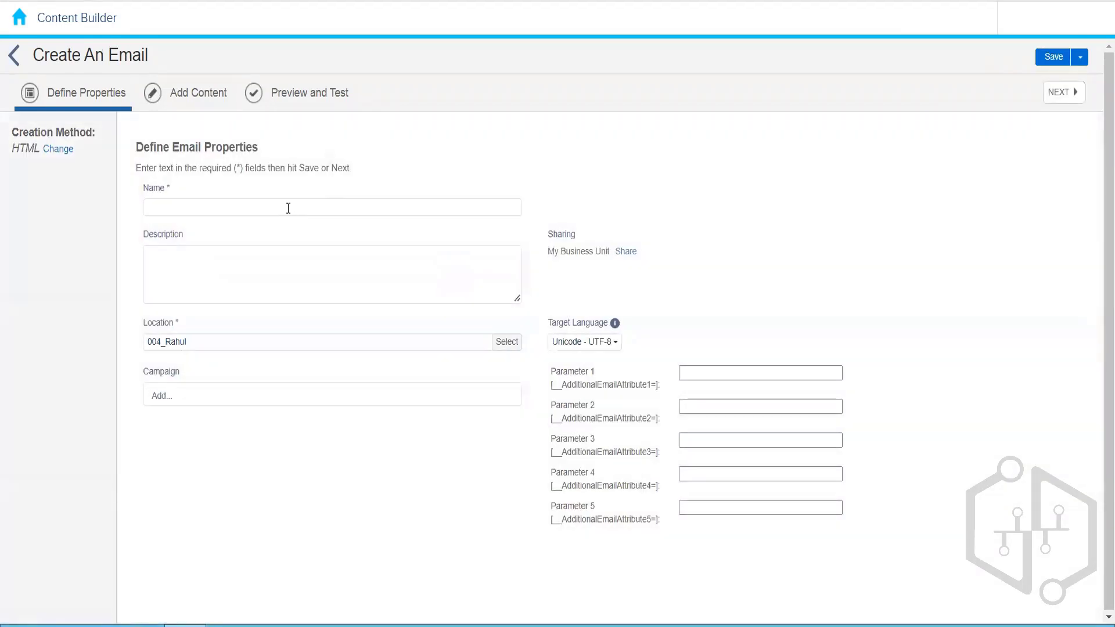
{"action": "type", "text": "HTM"}
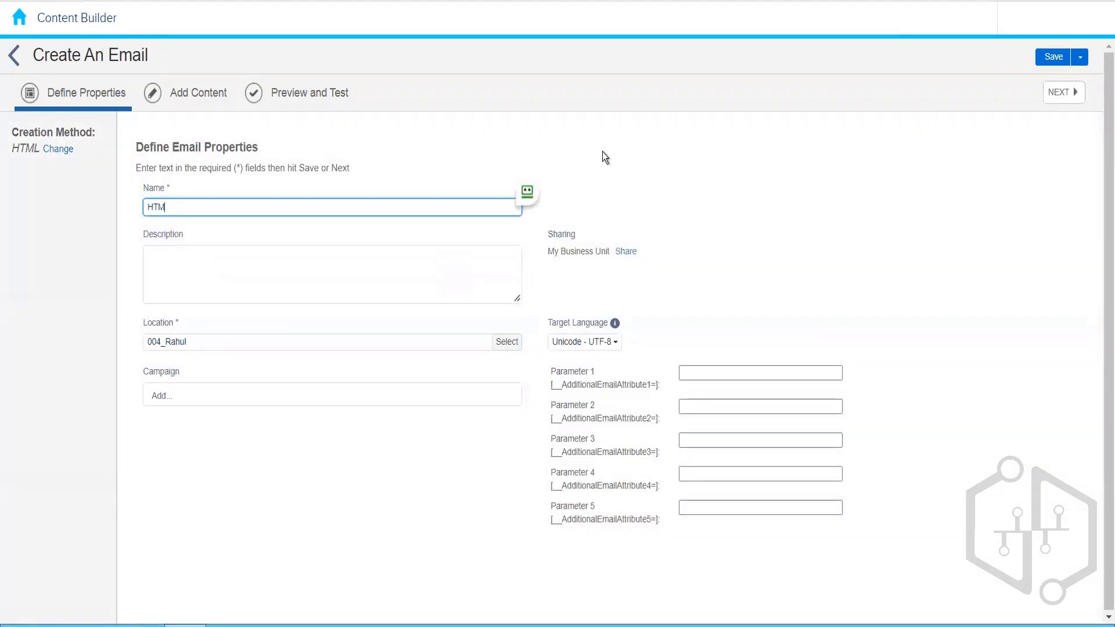
{"action": "type", "text": "L Based Email Message"}
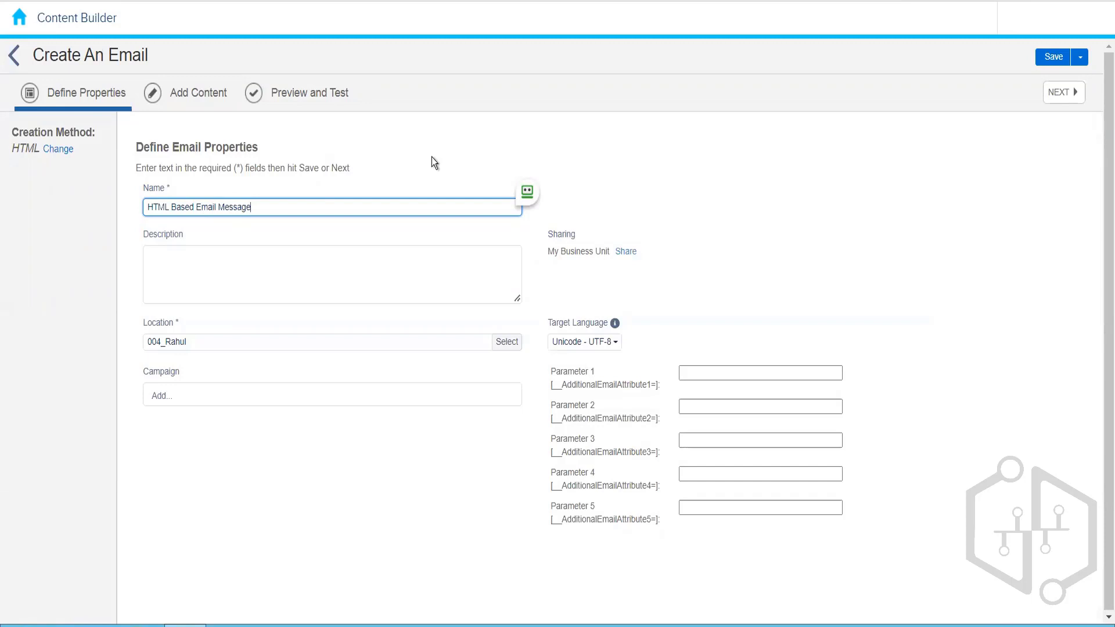
Proceed to adding content and load the existing File.HTML as the email's code
{"action": "left_click", "coordinate": [186, 97]}
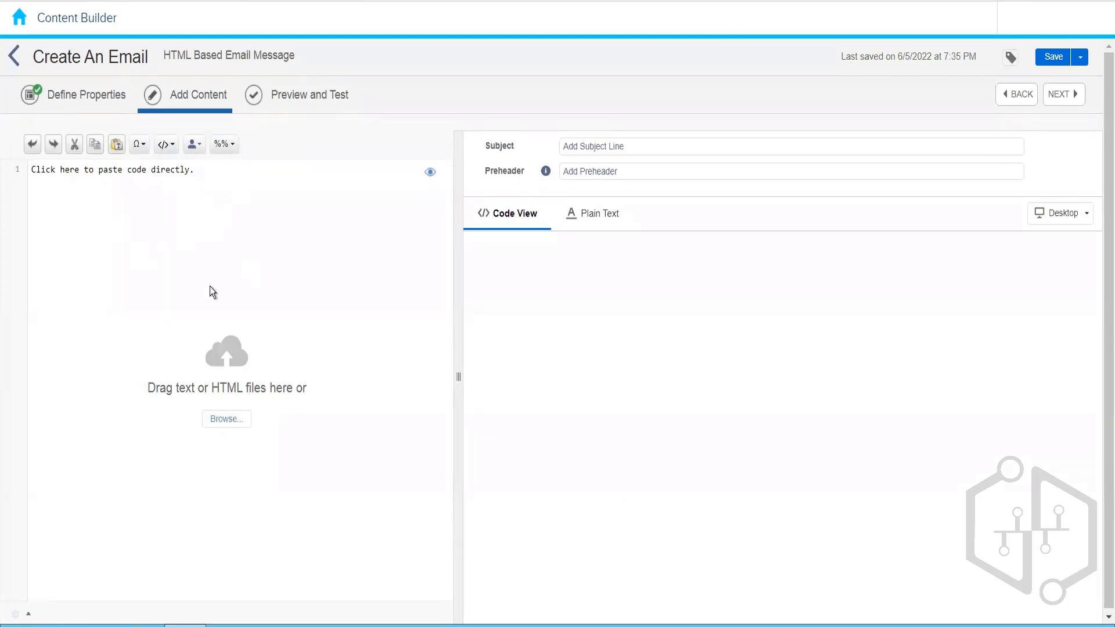
{"action": "left_click", "coordinate": [227, 420]}
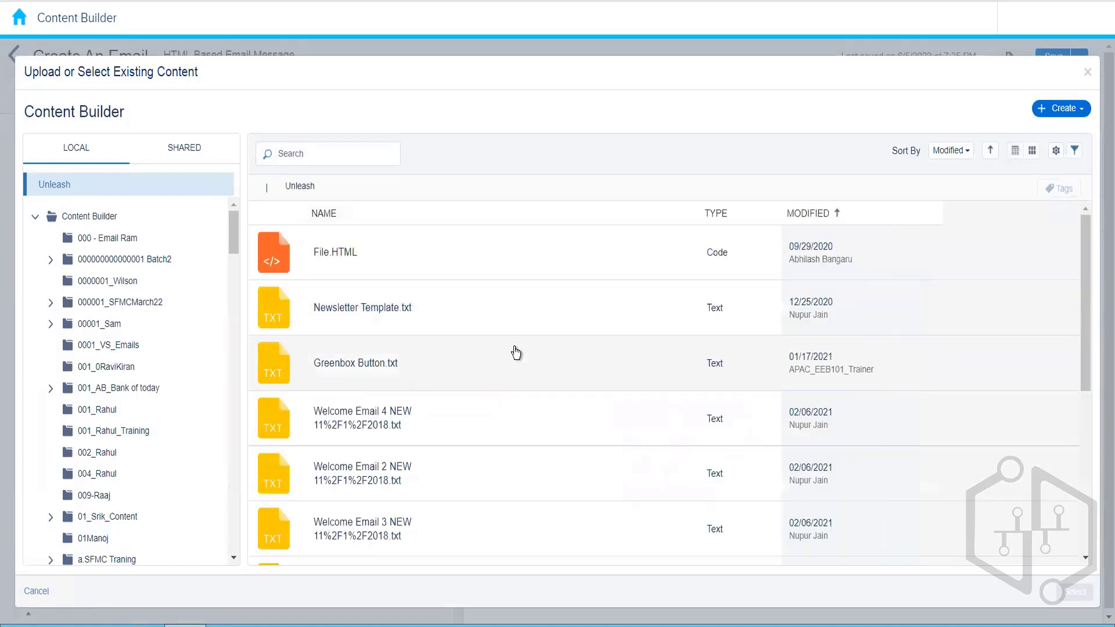
{"action": "left_click", "coordinate": [522, 249]}
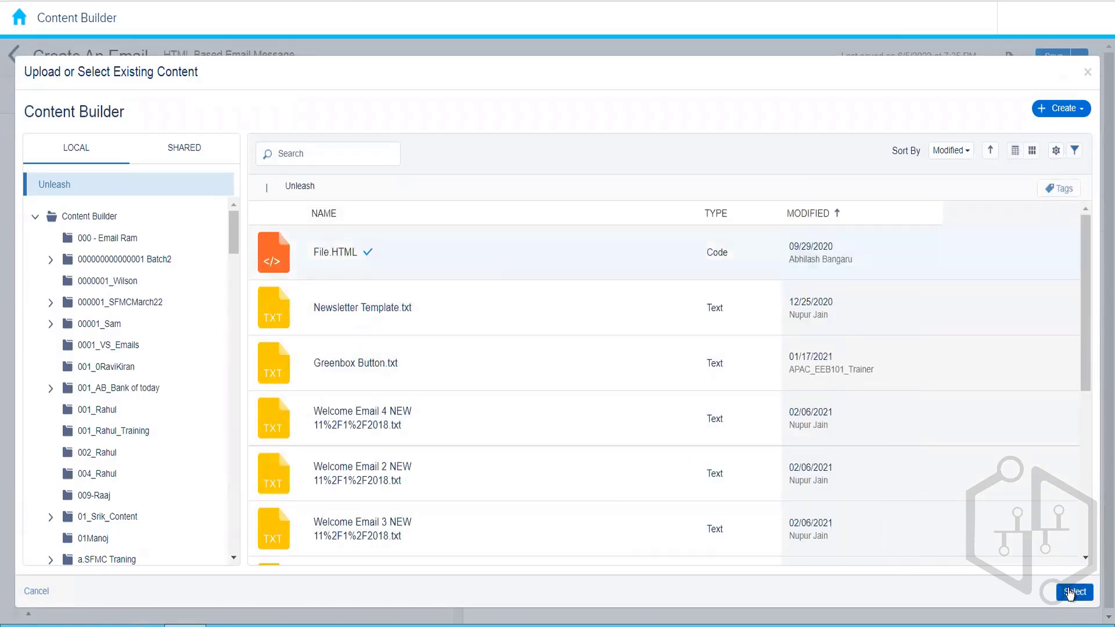
{"action": "left_click", "coordinate": [1070, 593]}
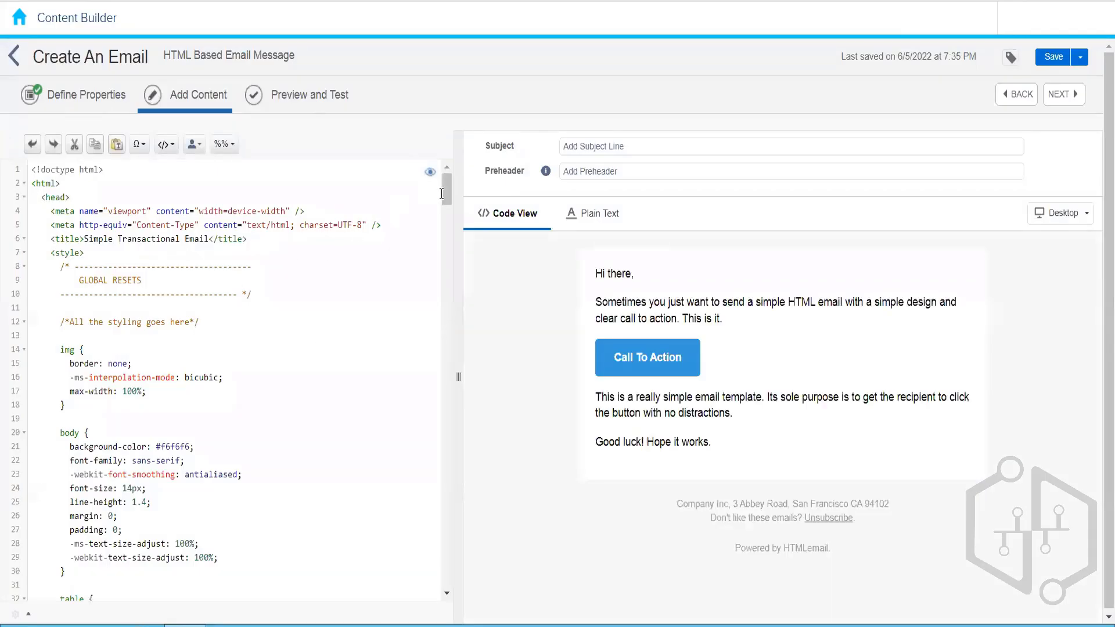
Insert a Heart and a Smiling Face (White) symbol on a new line above the doctype declaration
{"action": "left_click_drag", "start_coordinate": [447, 194], "coordinate": [462, 155]}
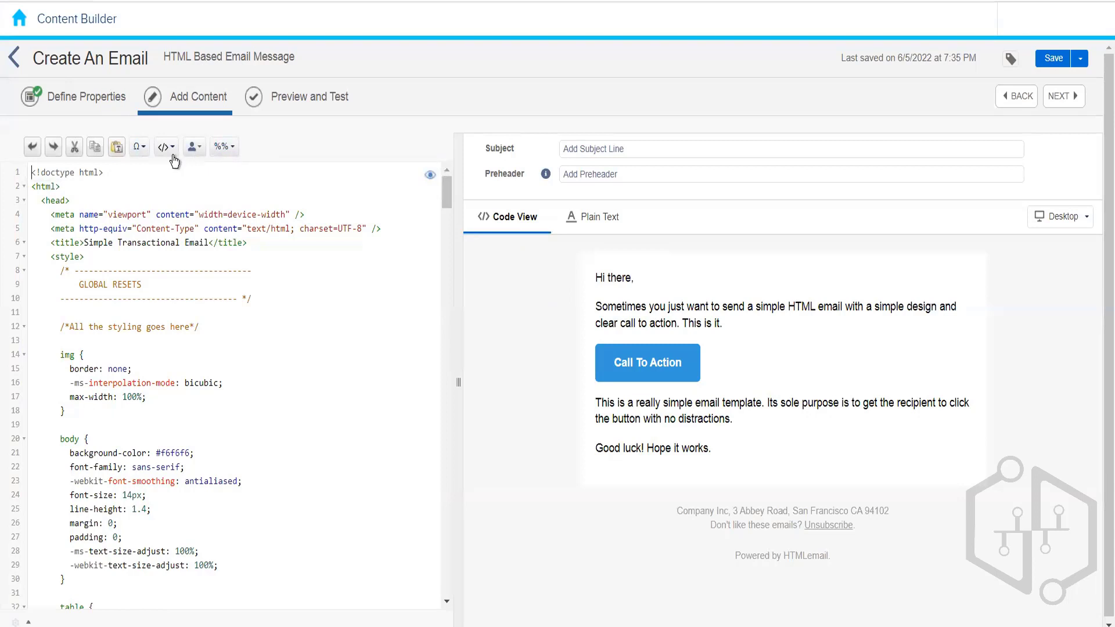
{"action": "left_click", "coordinate": [142, 150]}
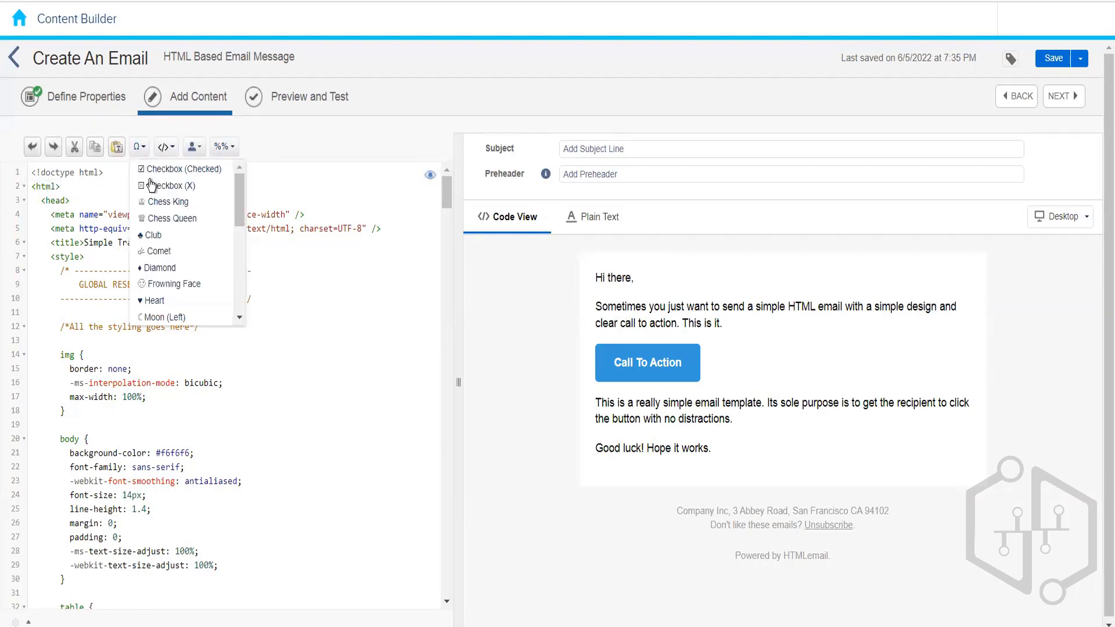
{"action": "scroll", "coordinate": [238, 200], "scroll_direction": "down", "scroll_amount": 5}
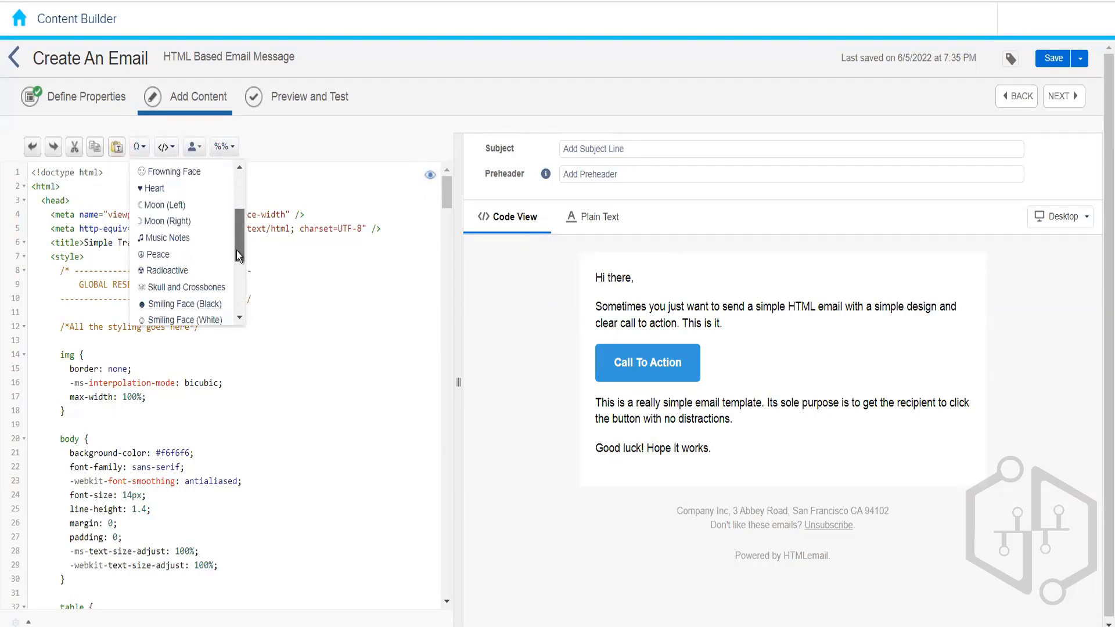
{"action": "left_click_drag", "start_coordinate": [238, 304], "coordinate": [238, 151]}
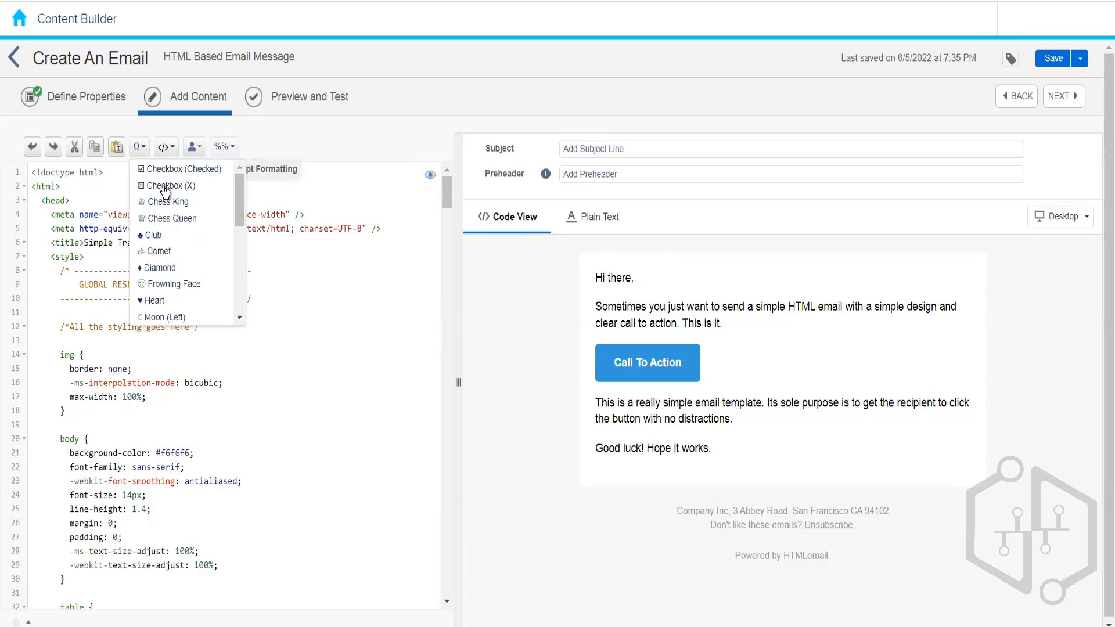
{"action": "left_click", "coordinate": [101, 191]}
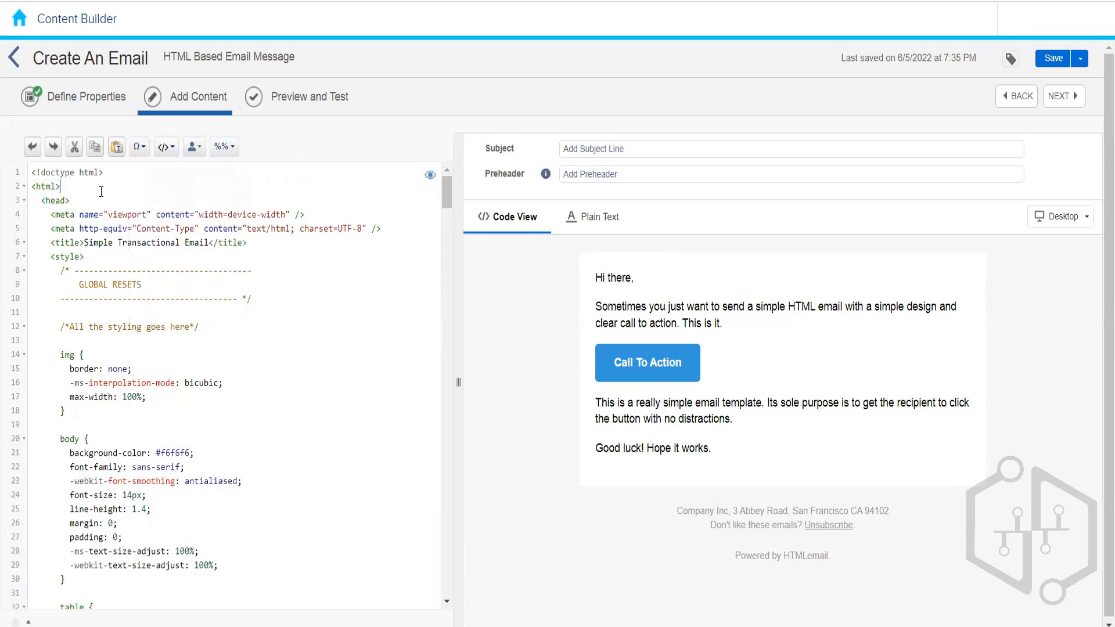
{"action": "left_click", "coordinate": [31, 172]}
{"action": "key", "text": "Return"}
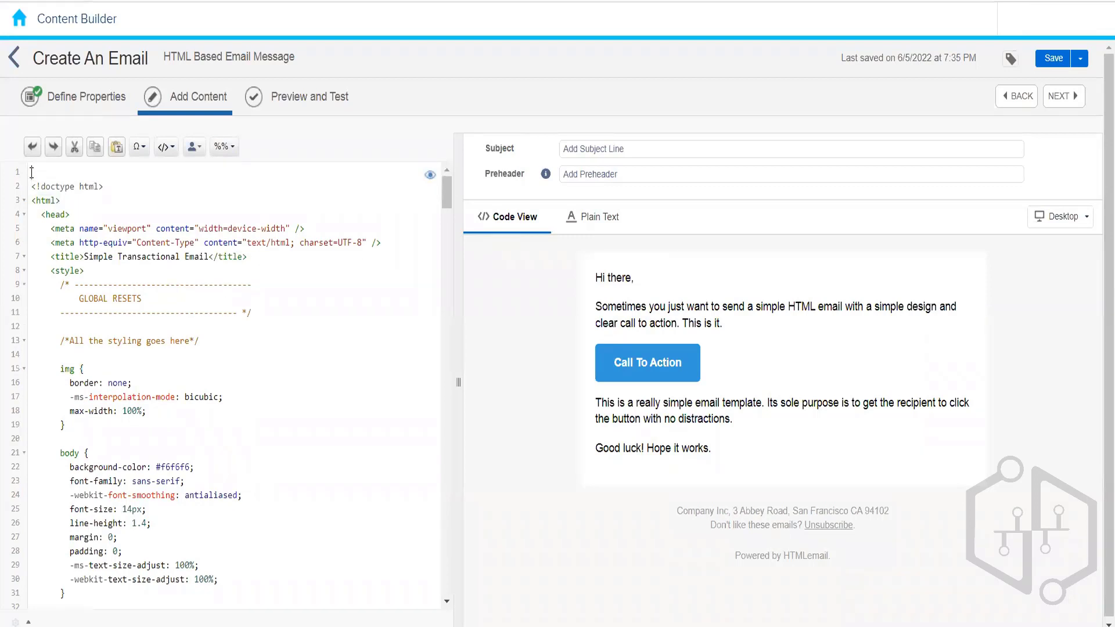
{"action": "left_click", "coordinate": [145, 152]}
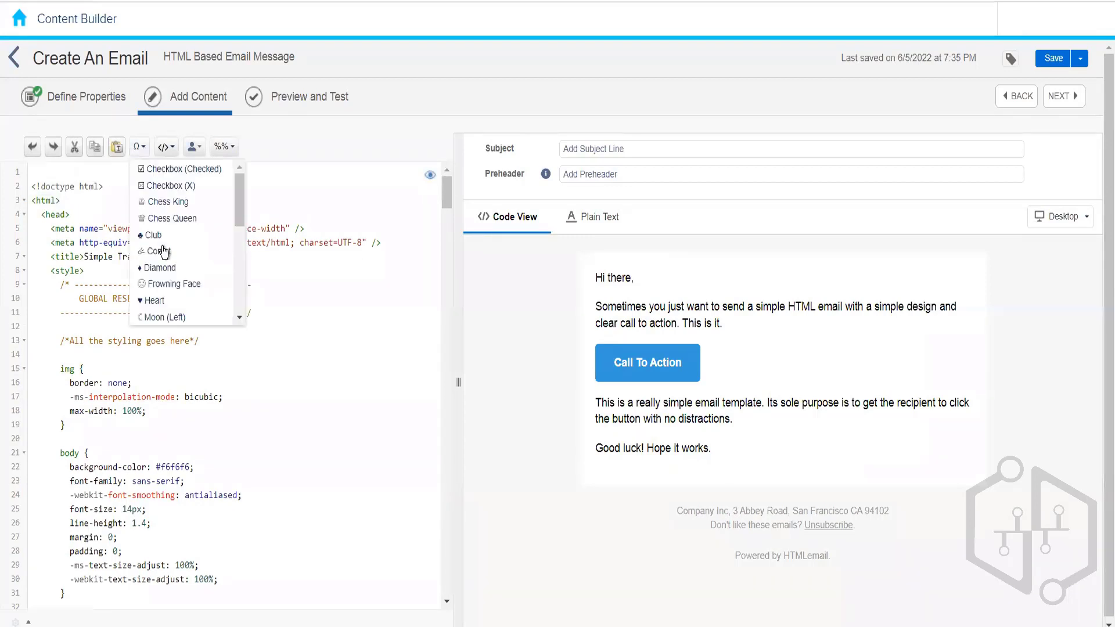
{"action": "left_click", "coordinate": [172, 297]}
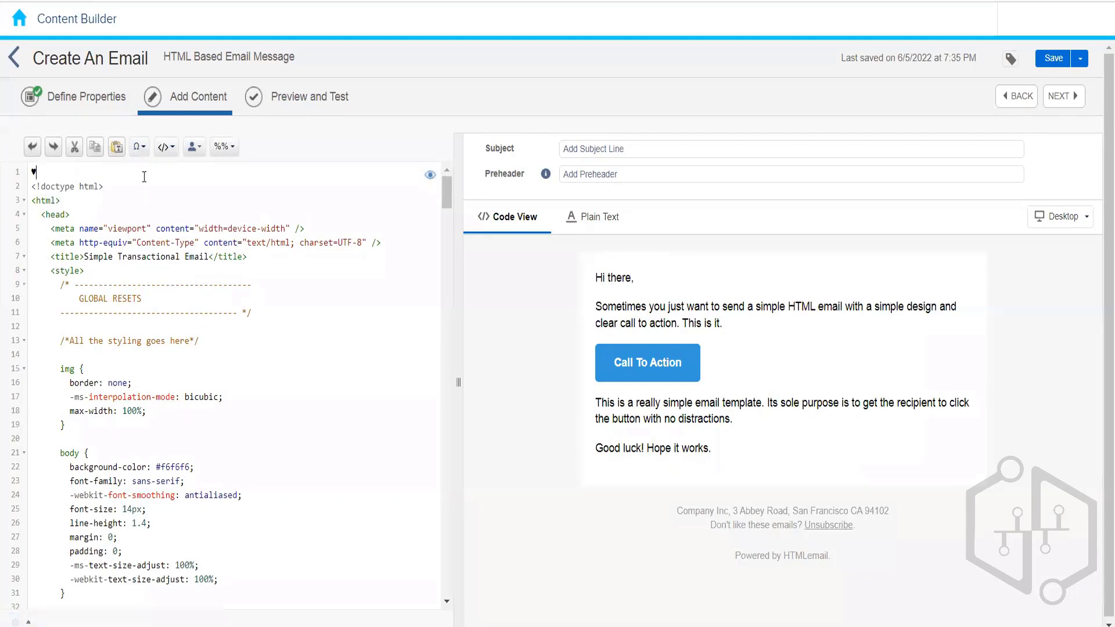
{"action": "left_click", "coordinate": [140, 152]}
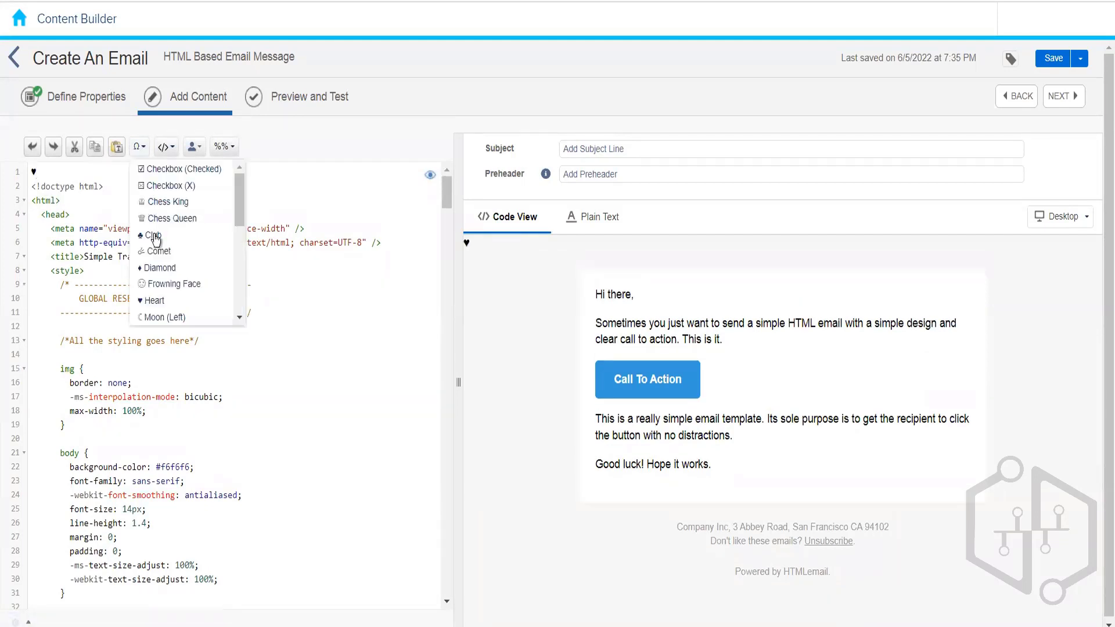
{"action": "left_click_drag", "start_coordinate": [238, 318], "coordinate": [240, 320]}
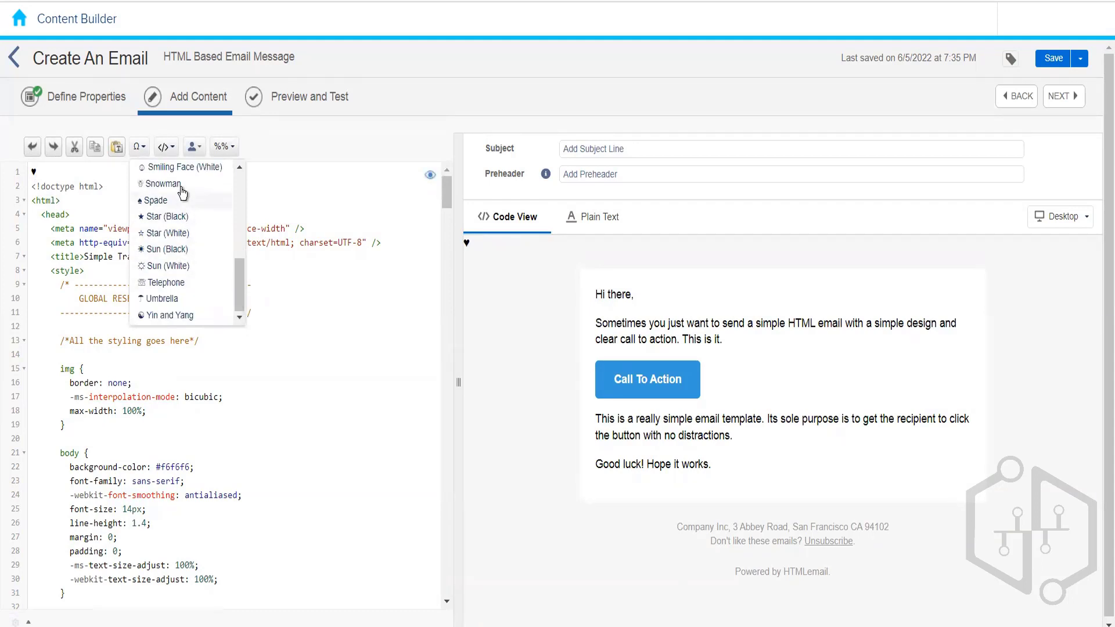
{"action": "left_click", "coordinate": [182, 168]}
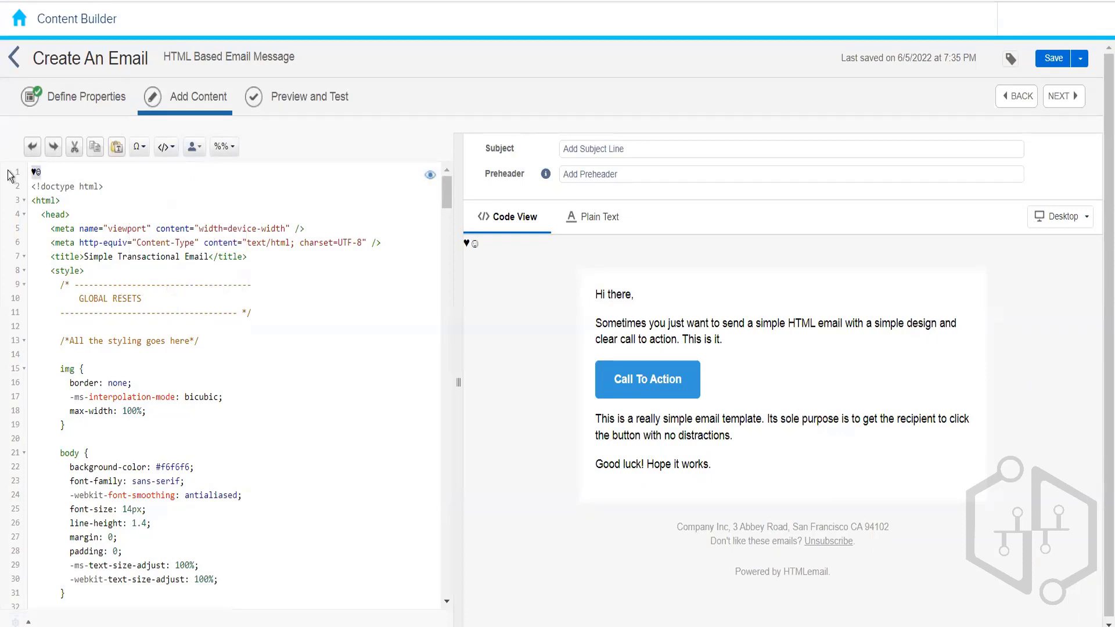
Examine the saved and system code snippets and the form for creating a new snippet from the selected symbols
{"action": "left_click", "coordinate": [167, 147]}
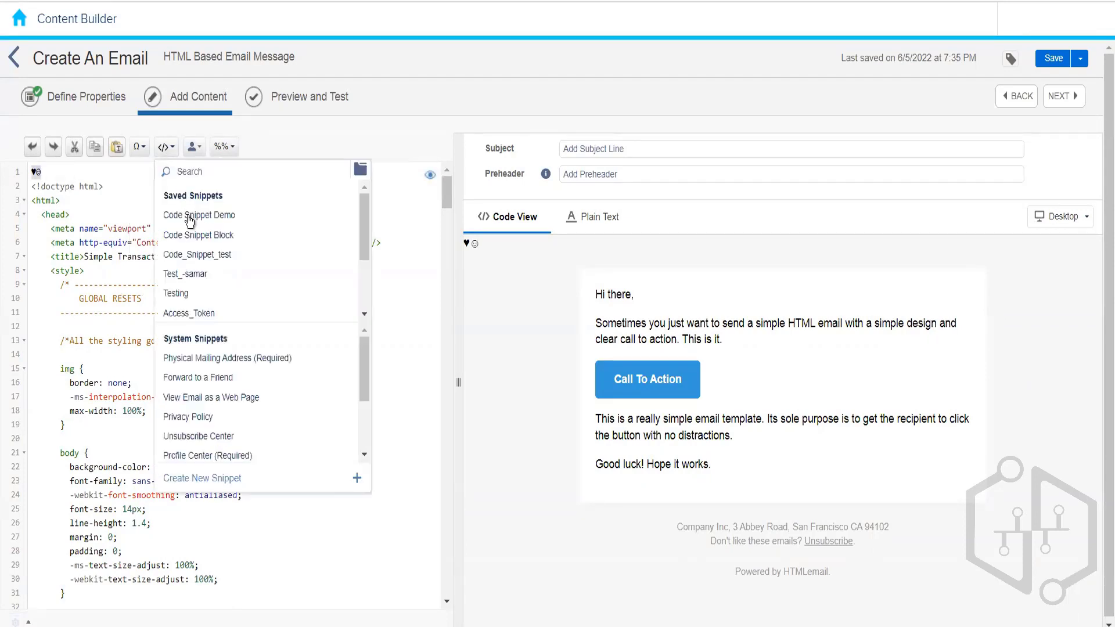
{"action": "left_click_drag", "start_coordinate": [366, 241], "coordinate": [353, 294]}
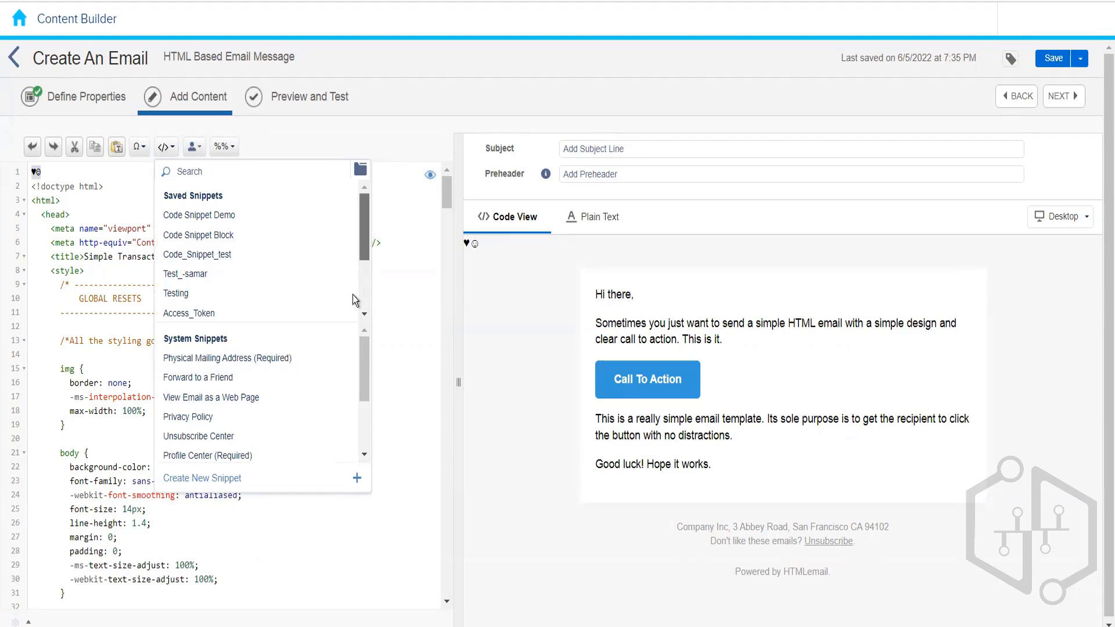
{"action": "mouse_move", "coordinate": [360, 350]}
{"action": "left_mouse_down"}
{"action": "mouse_move", "coordinate": [360, 432]}
{"action": "mouse_move", "coordinate": [366, 333]}
{"action": "left_mouse_up"}
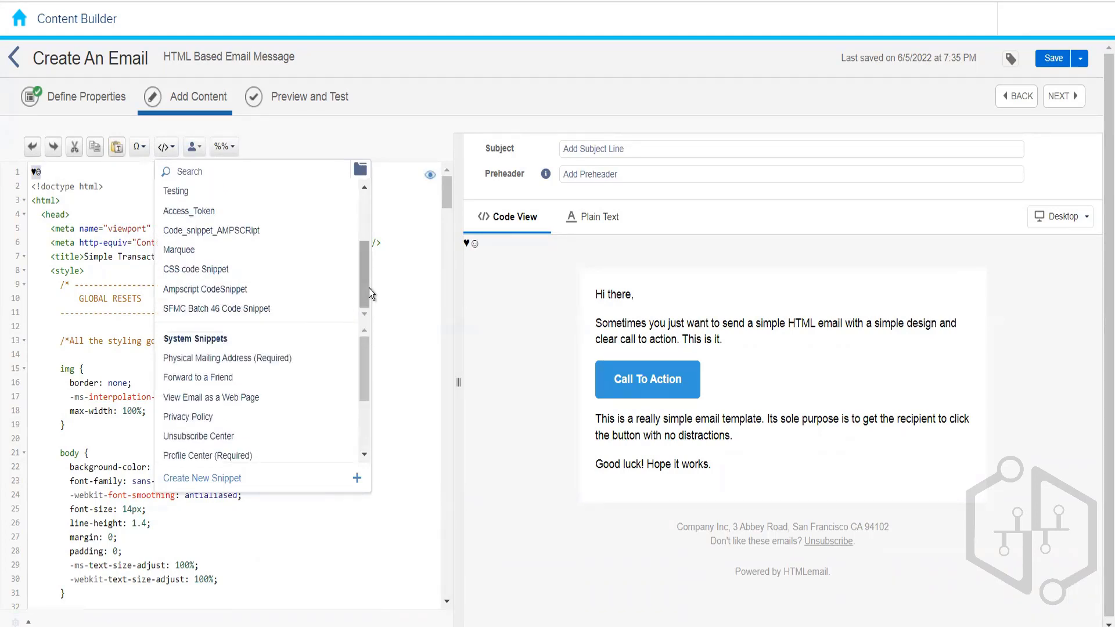
{"action": "left_click_drag", "start_coordinate": [366, 293], "coordinate": [361, 191]}
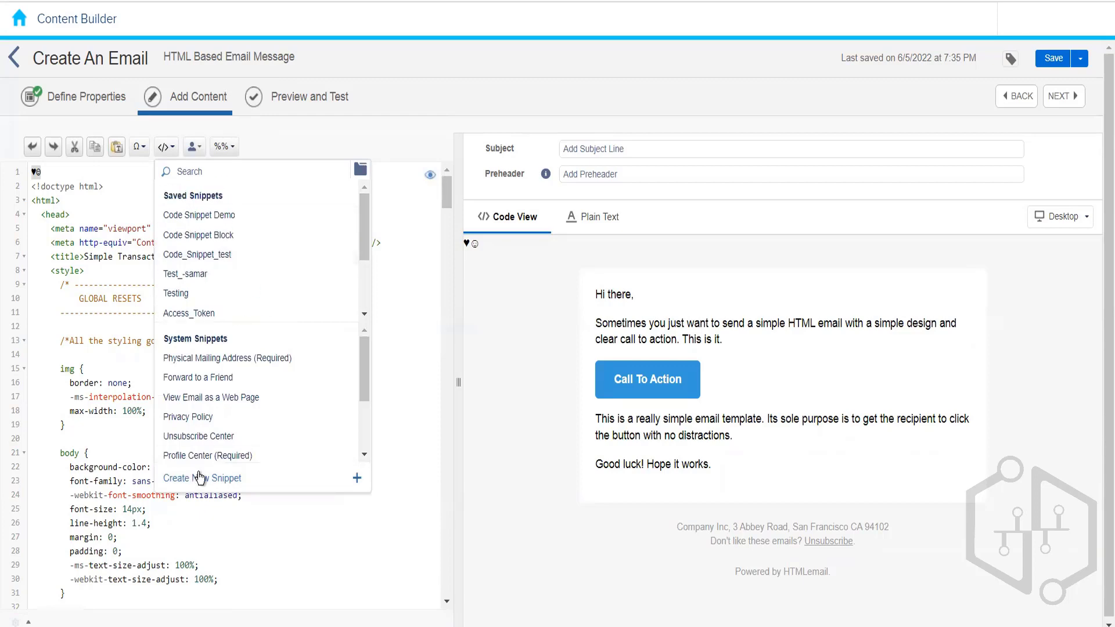
{"action": "left_click", "coordinate": [357, 482]}
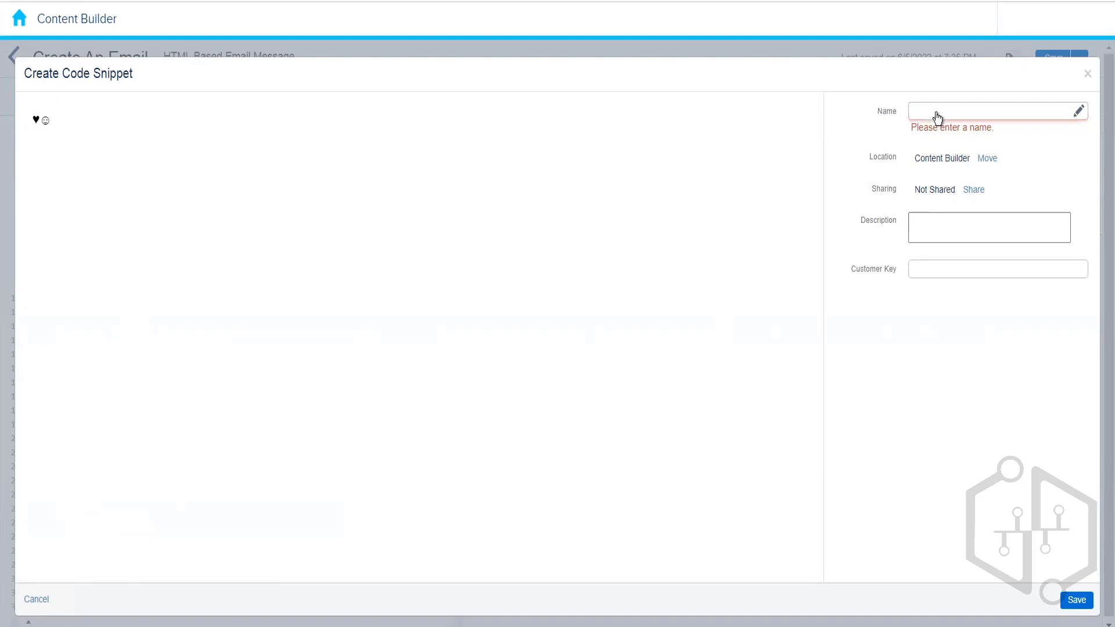
{"action": "left_click", "coordinate": [37, 599]}
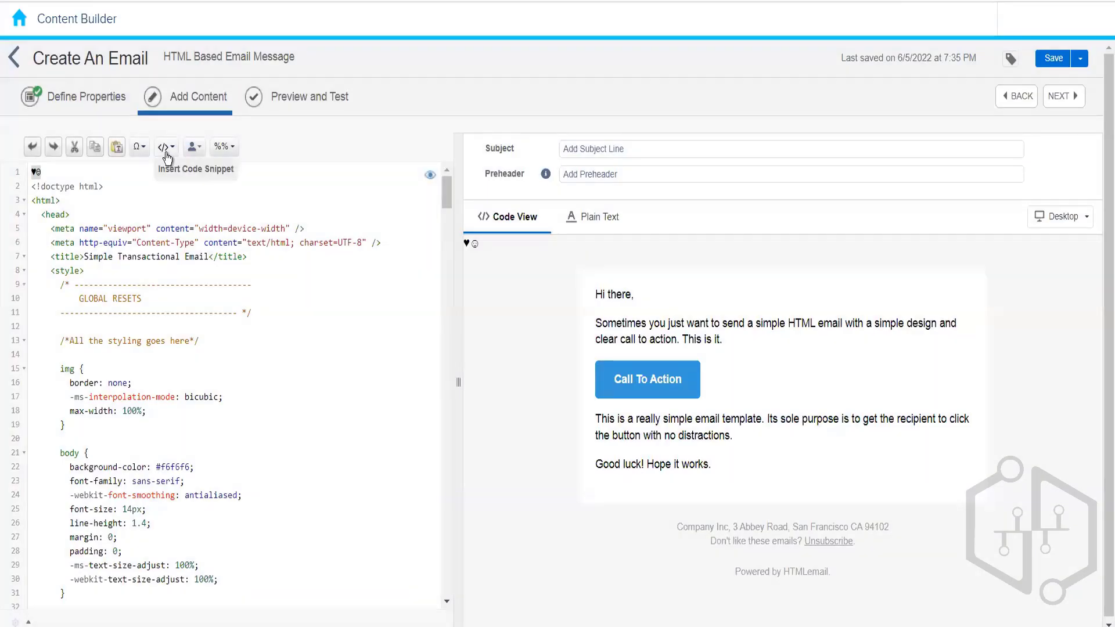
Delete the heart and smiling face symbols from the first line of the code
{"action": "left_click", "coordinate": [166, 148]}
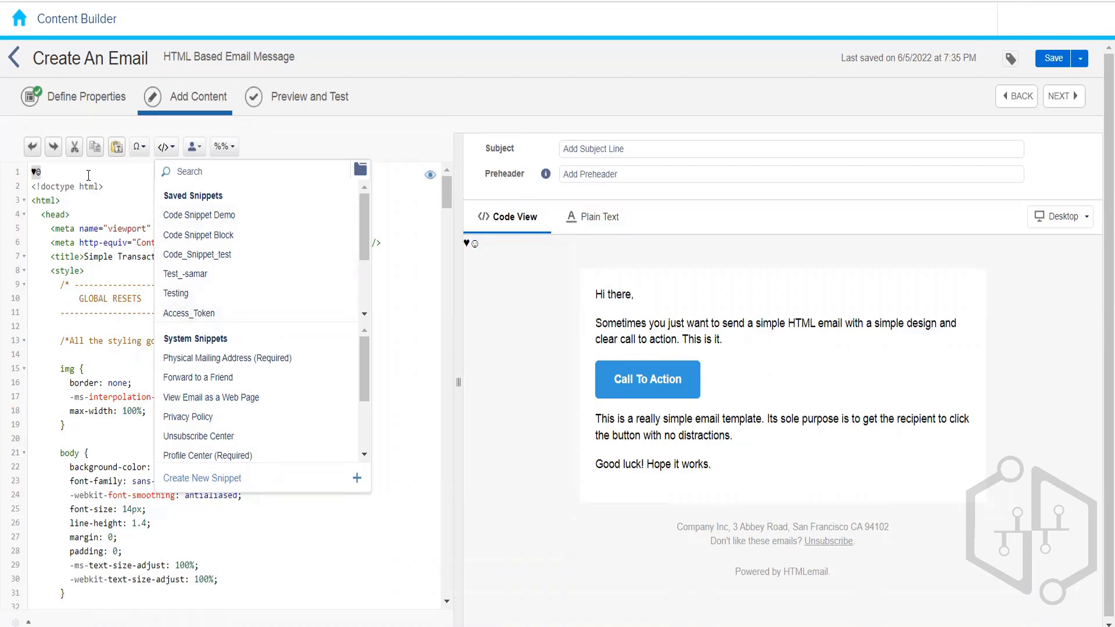
{"action": "left_click", "coordinate": [88, 175]}
{"action": "left_click_drag", "start_coordinate": [88, 175], "coordinate": [9, 174]}
{"action": "key", "text": "BackSpace"}
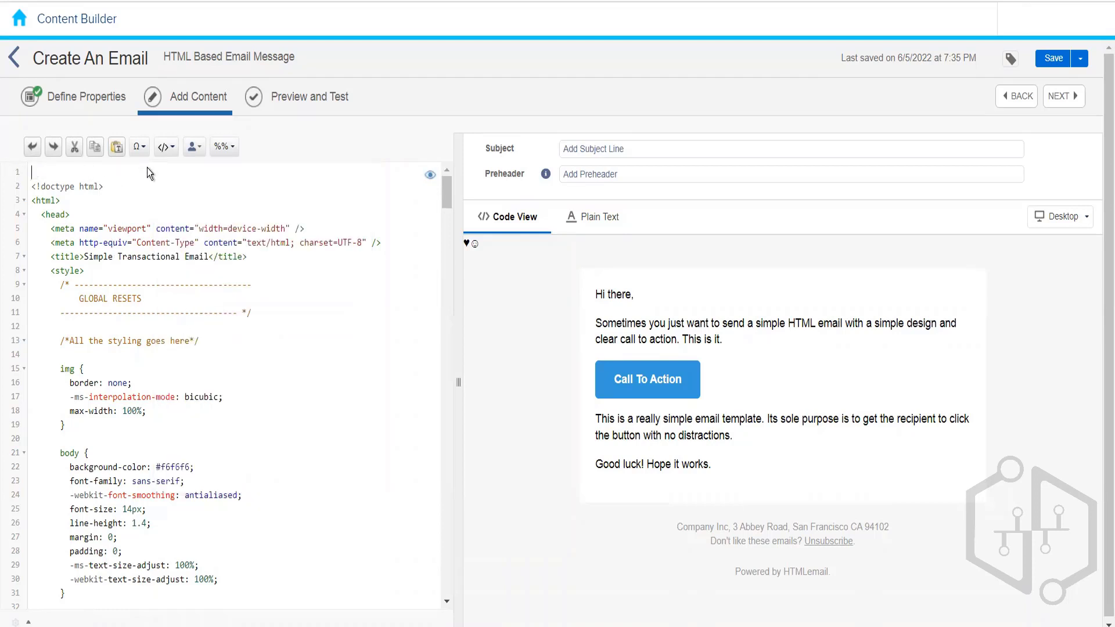
Insert the saved snippets Code Snippet Demo and Access_Token on the empty line above the doctype declaration
{"action": "left_click", "coordinate": [166, 150]}
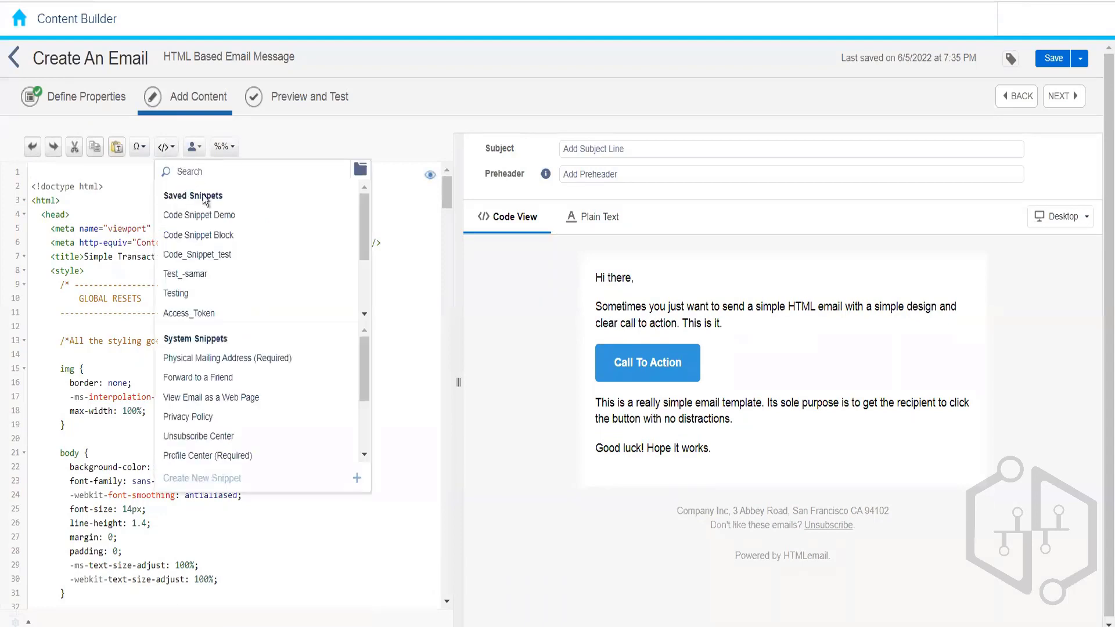
{"action": "left_click", "coordinate": [208, 218]}
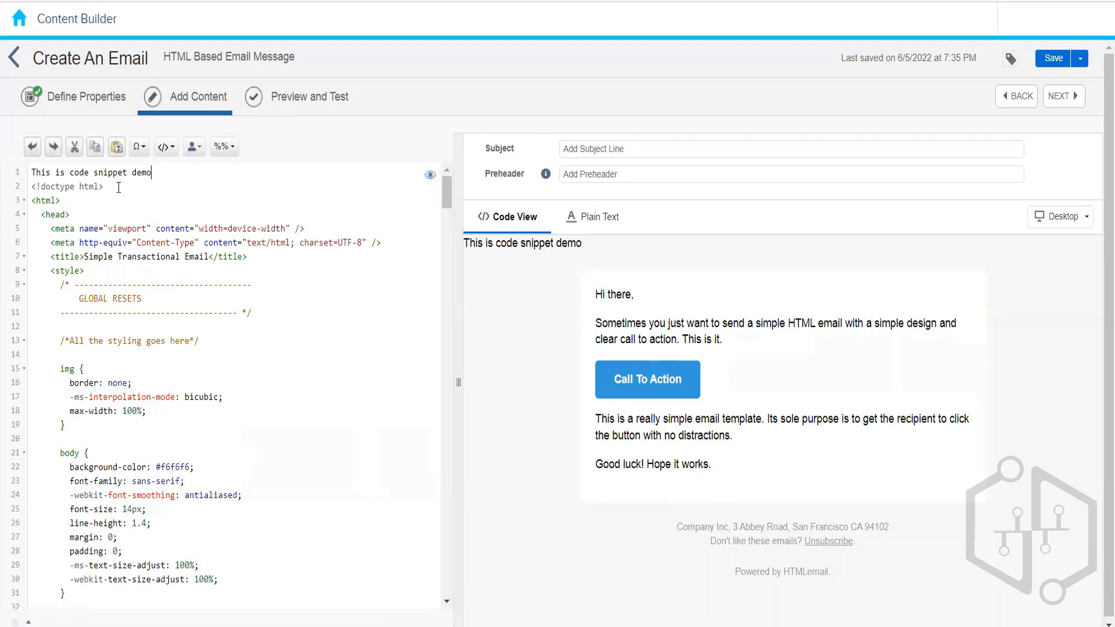
{"action": "left_click", "coordinate": [164, 147]}
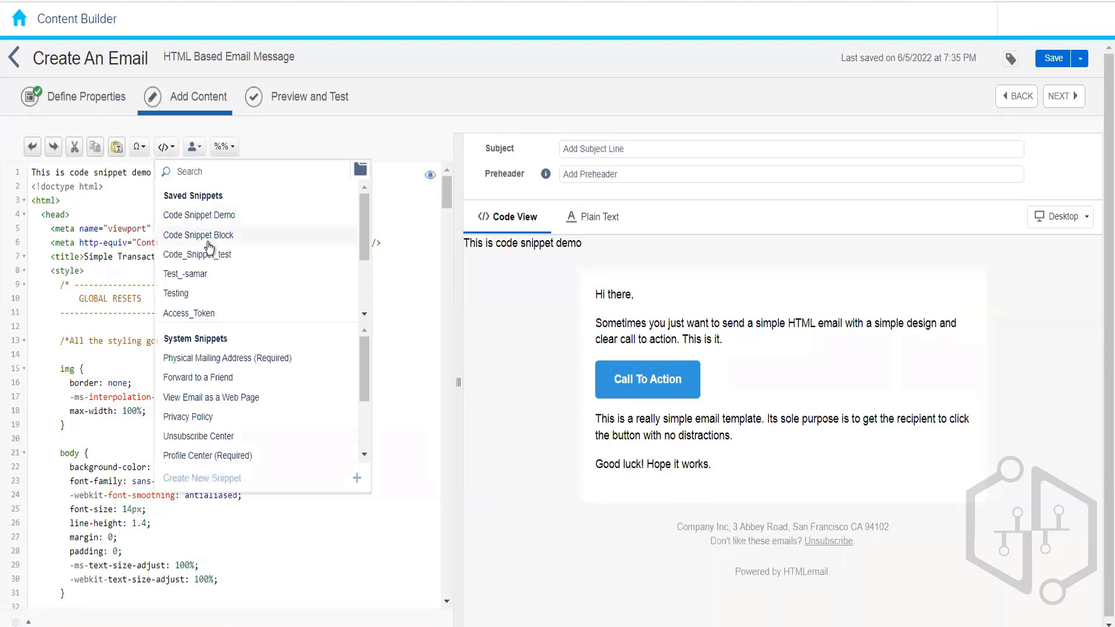
{"action": "left_click", "coordinate": [211, 312]}
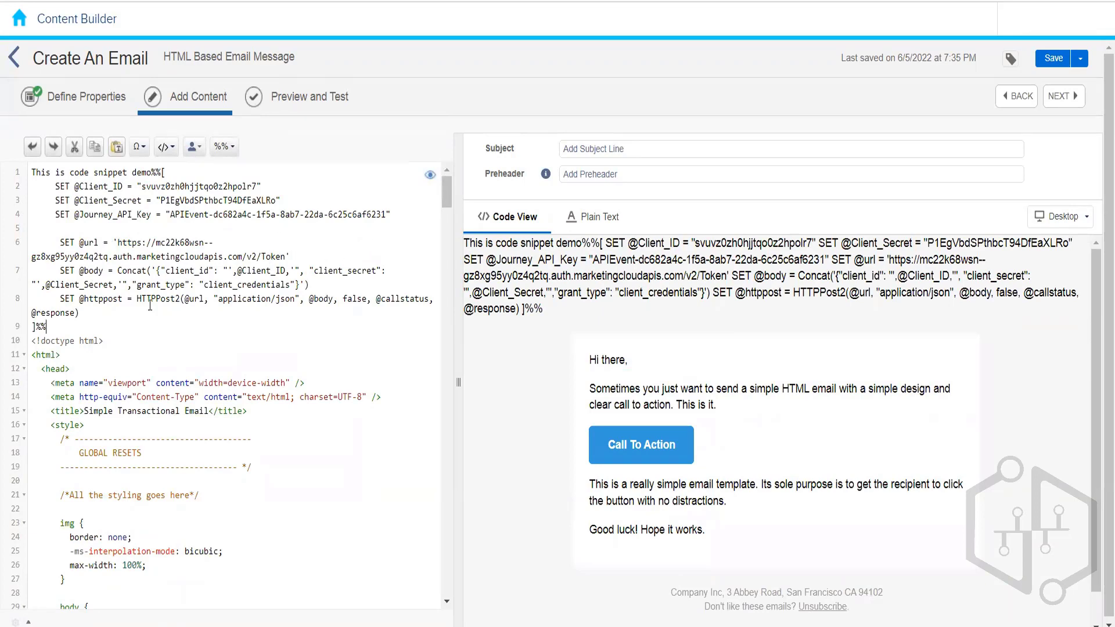
Delete all of the inserted snippet code above the doctype declaration
{"action": "left_click_drag", "start_coordinate": [63, 331], "coordinate": [8, 170]}
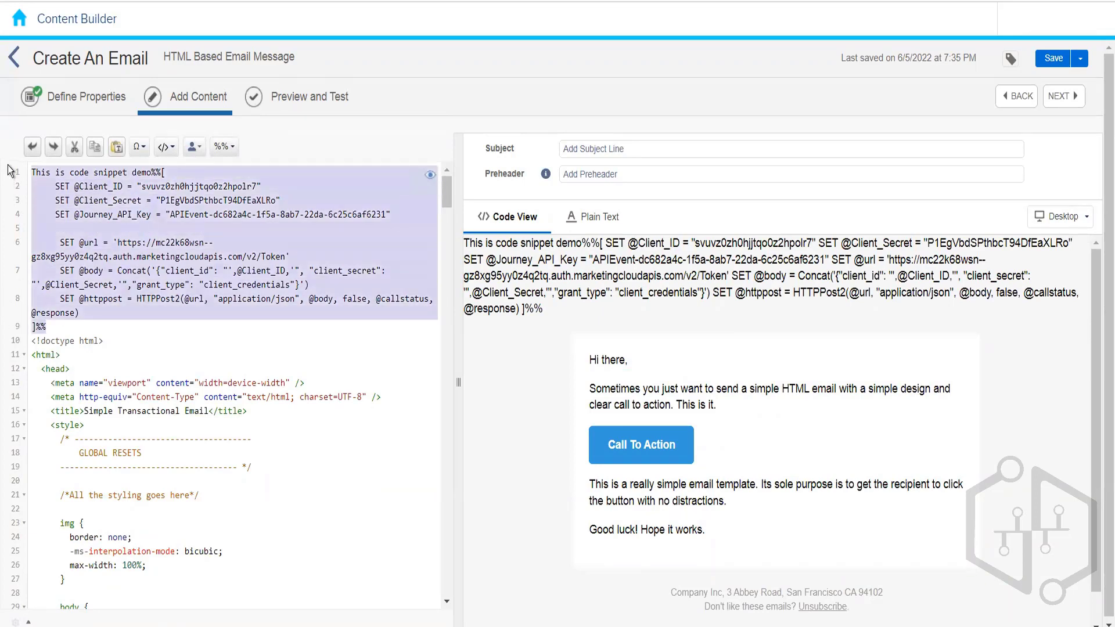
{"action": "key", "text": "Delete"}
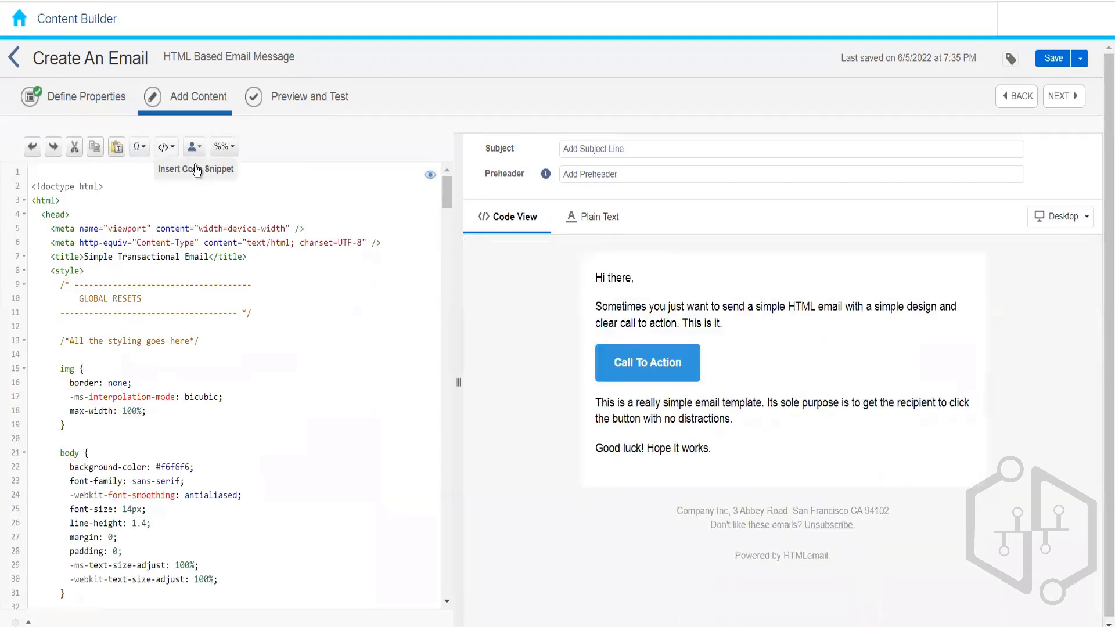
Examine the full list of saved code snippets and the option for creating a new snippet
{"action": "left_click", "coordinate": [196, 169]}
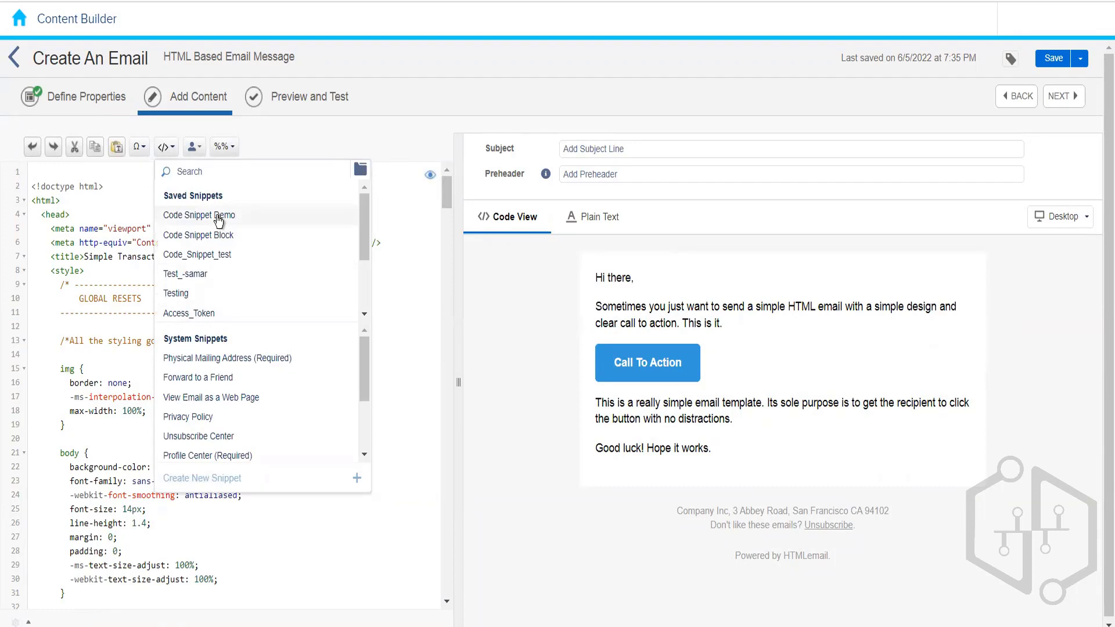
{"action": "left_click", "coordinate": [77, 172]}
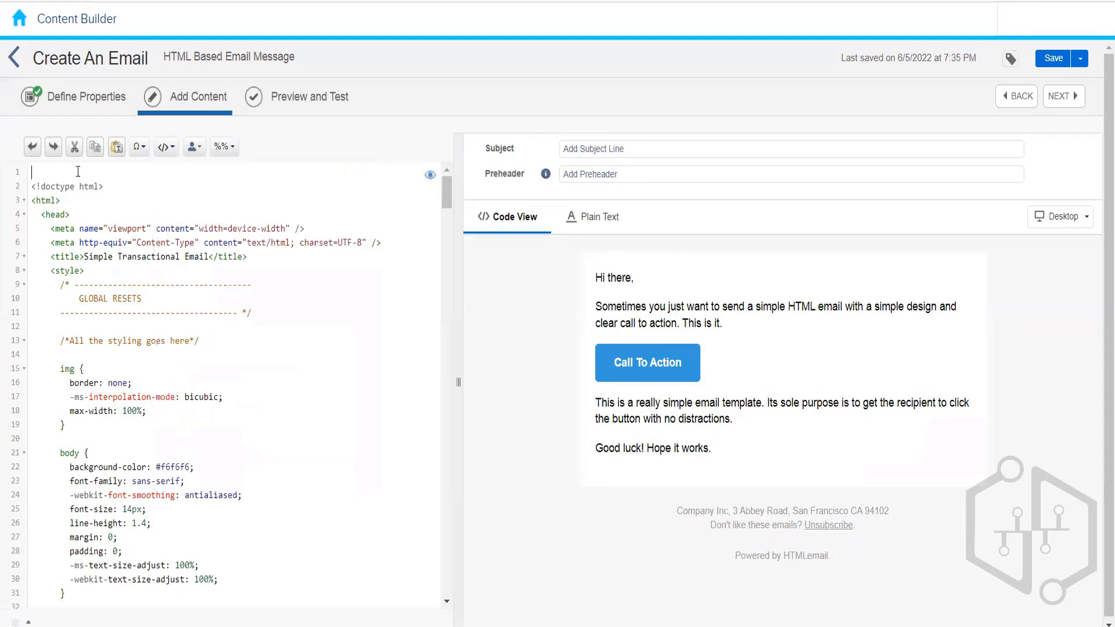
{"action": "left_click", "coordinate": [164, 147]}
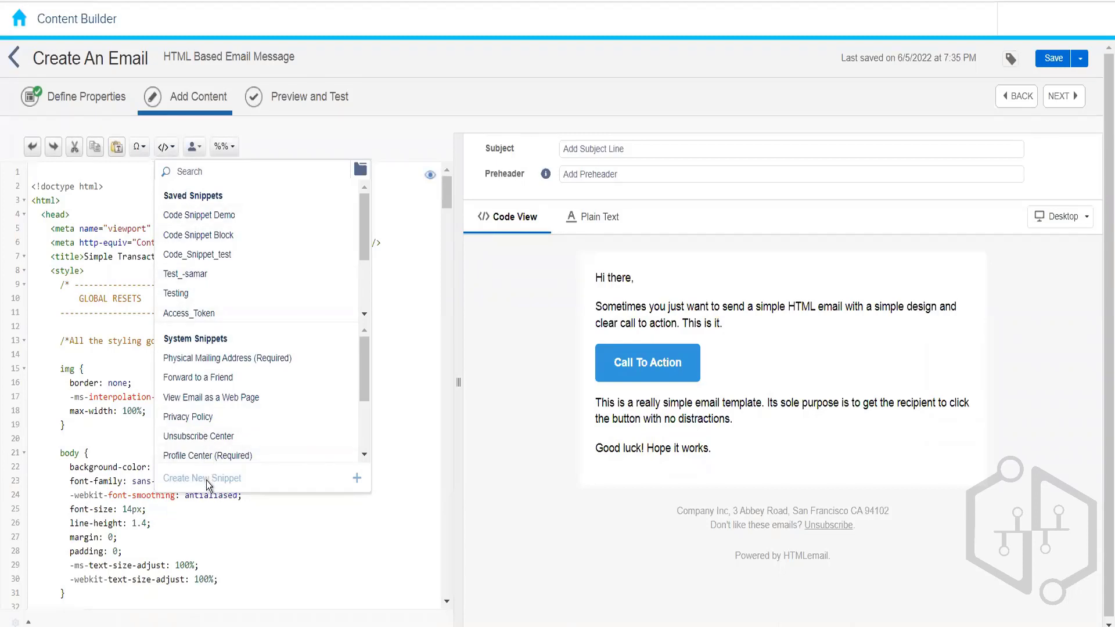
{"action": "left_click", "coordinate": [58, 174]}
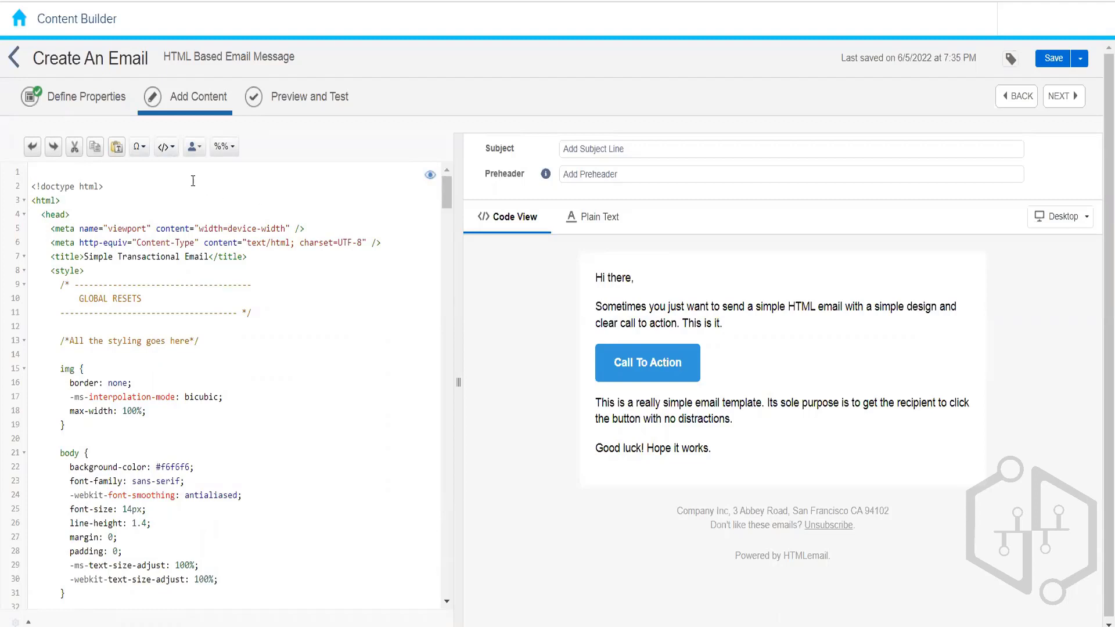
{"action": "left_click", "coordinate": [163, 148]}
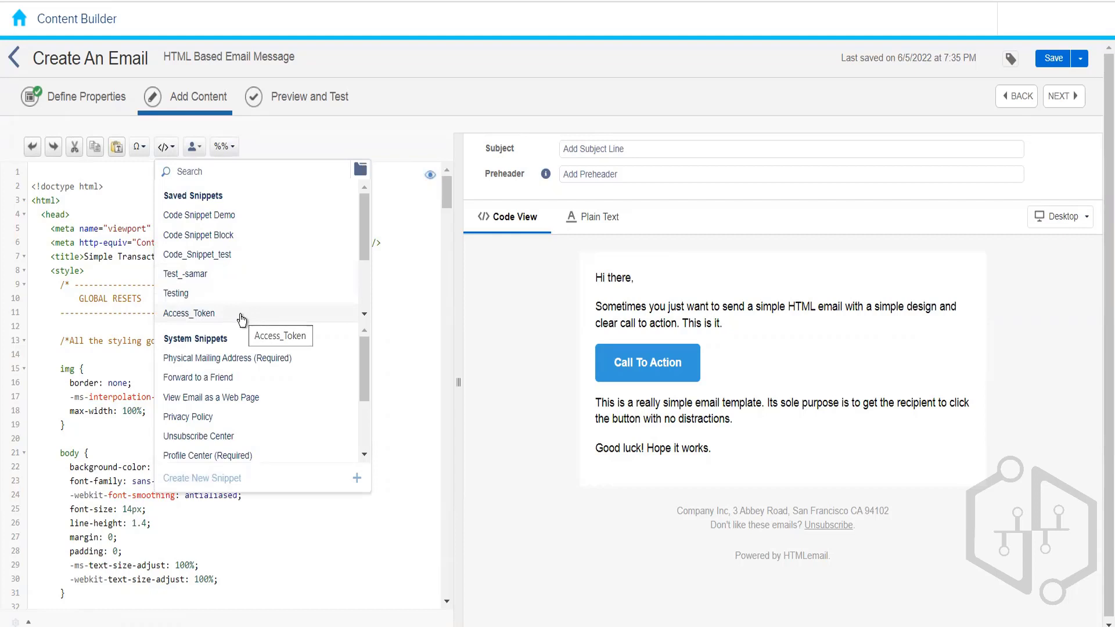
{"action": "left_click_drag", "start_coordinate": [365, 239], "coordinate": [353, 306]}
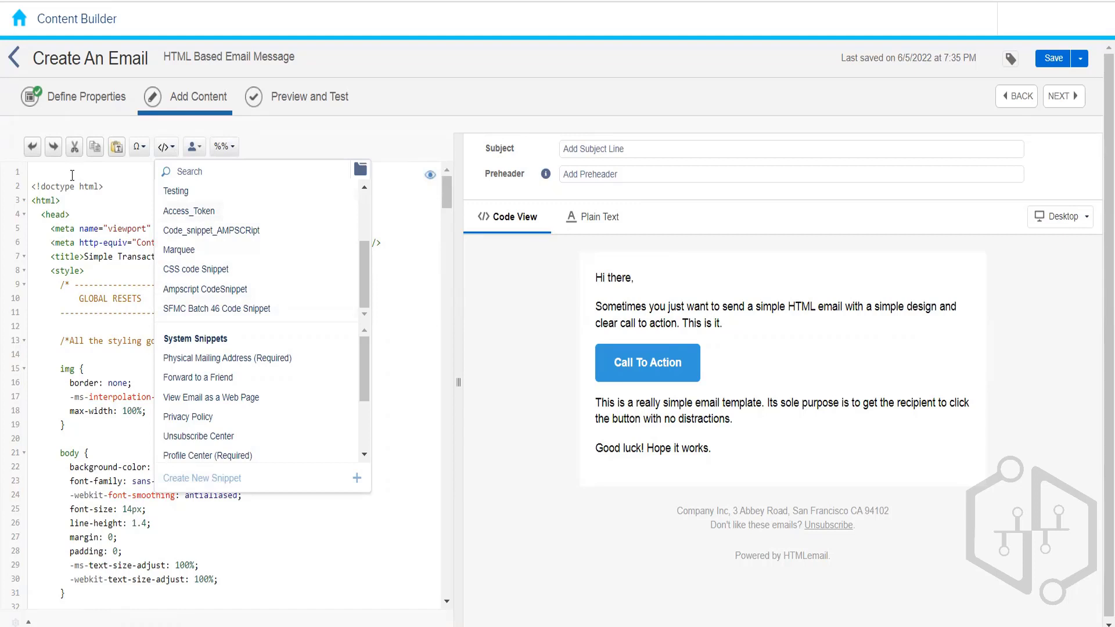
{"action": "left_click", "coordinate": [39, 331]}
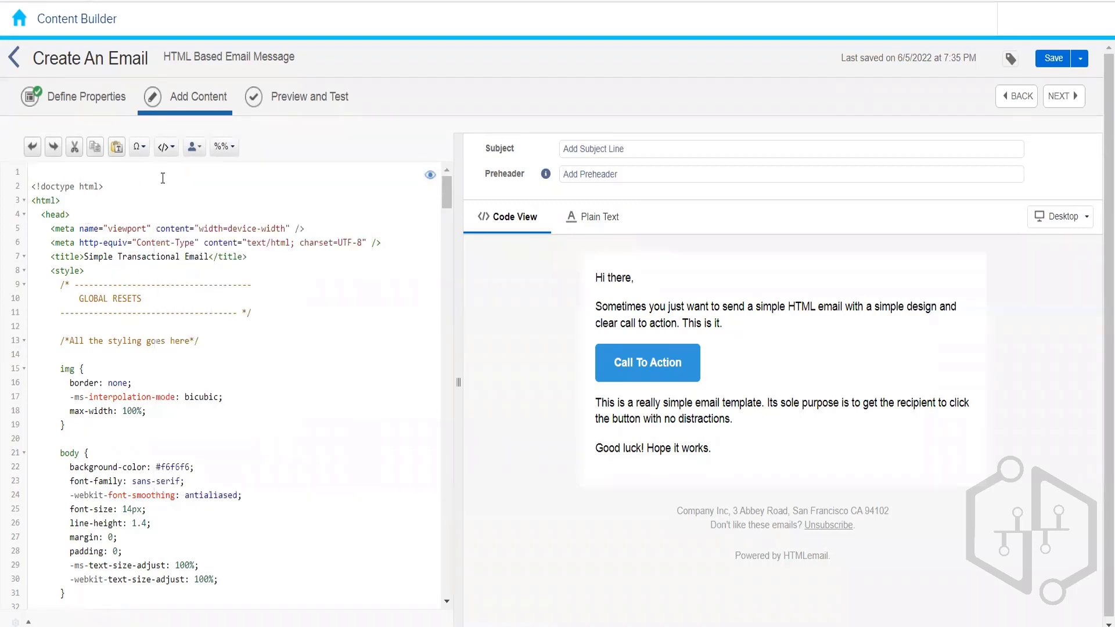
Insert the Forward to a Friend system snippet on the empty first line of the code
{"action": "left_click", "coordinate": [167, 147]}
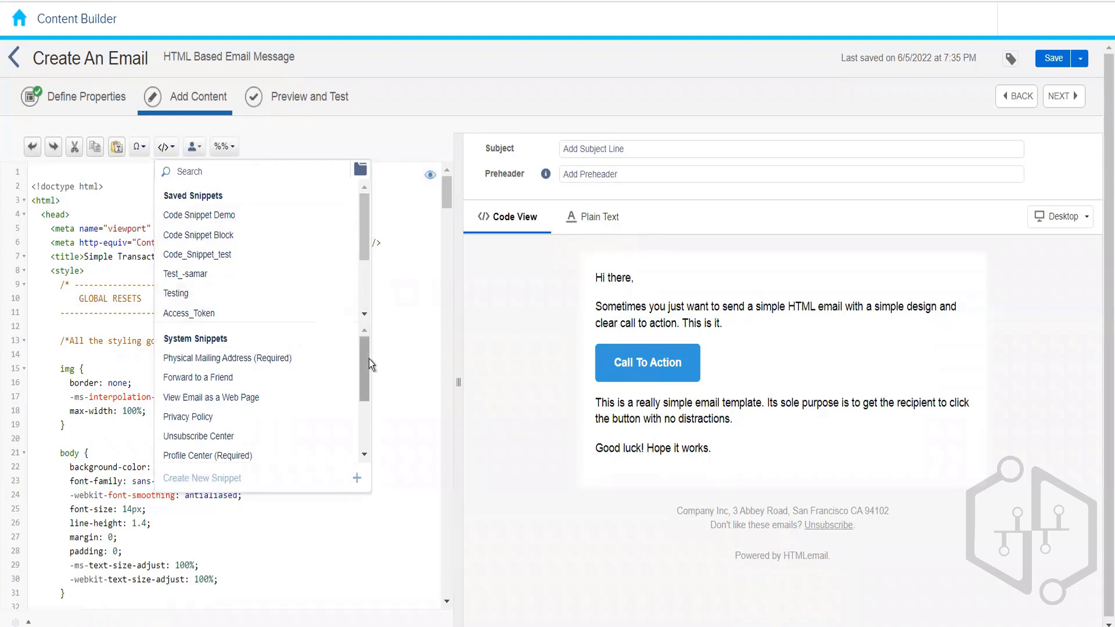
{"action": "left_click_drag", "start_coordinate": [360, 380], "coordinate": [365, 343]}
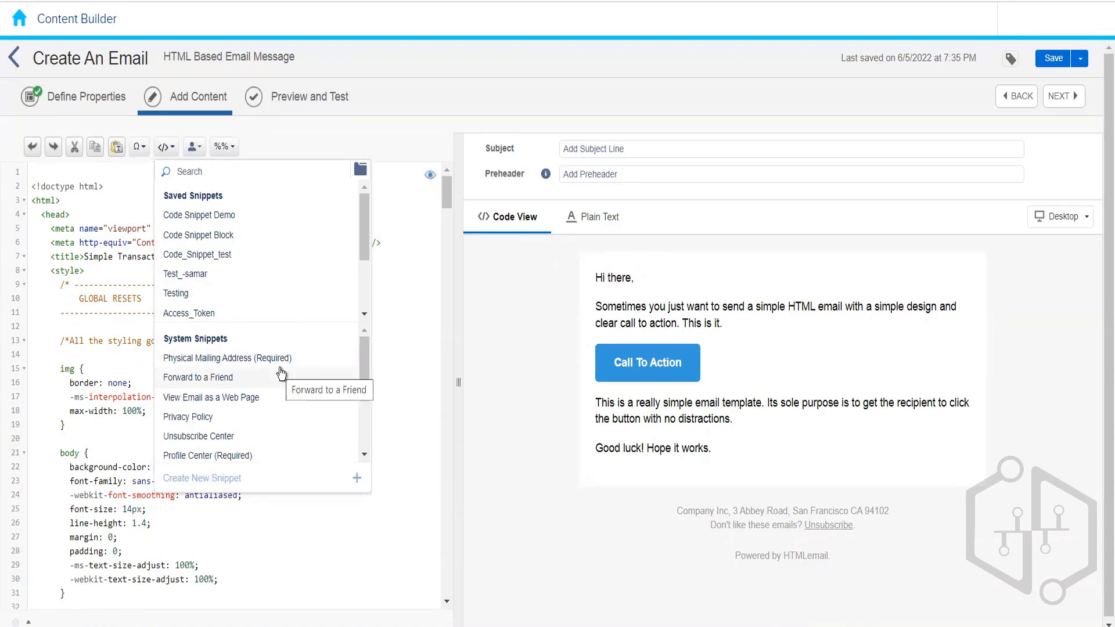
{"action": "left_click", "coordinate": [232, 386]}
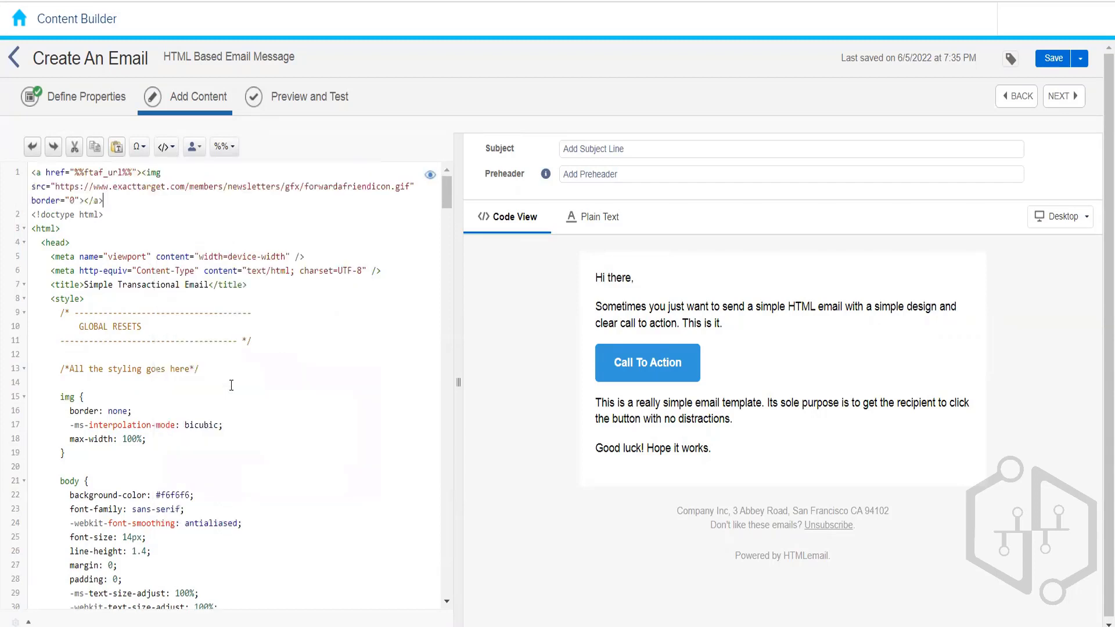
Examine the remaining system snippets, from Unsubscribe Center down to Track Email Opens
{"action": "left_click", "coordinate": [163, 148]}
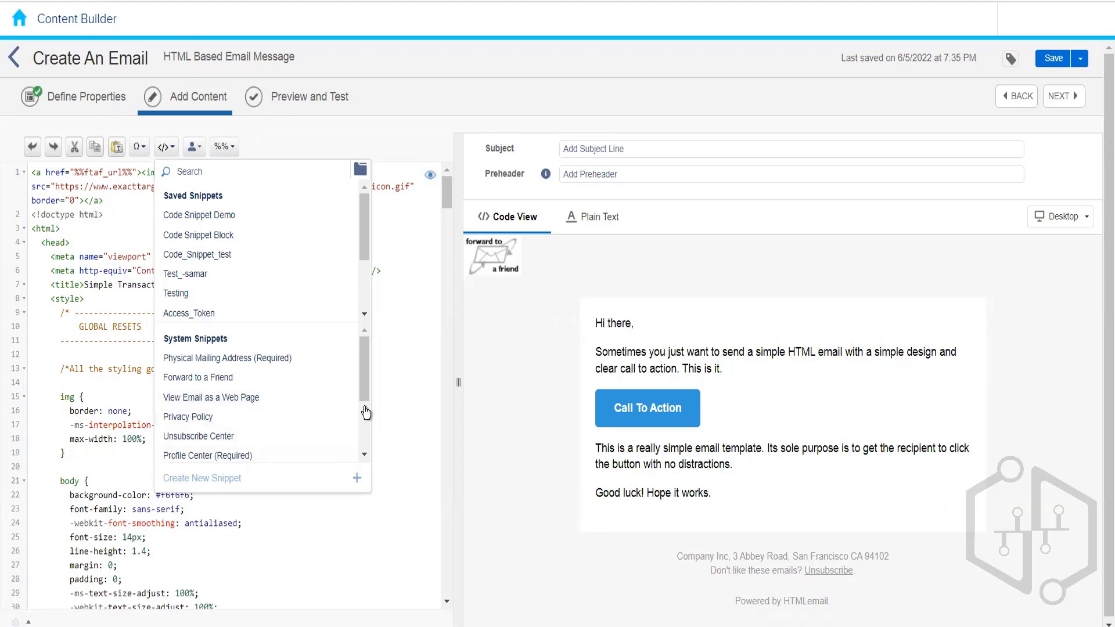
{"action": "left_click_drag", "start_coordinate": [364, 381], "coordinate": [361, 430]}
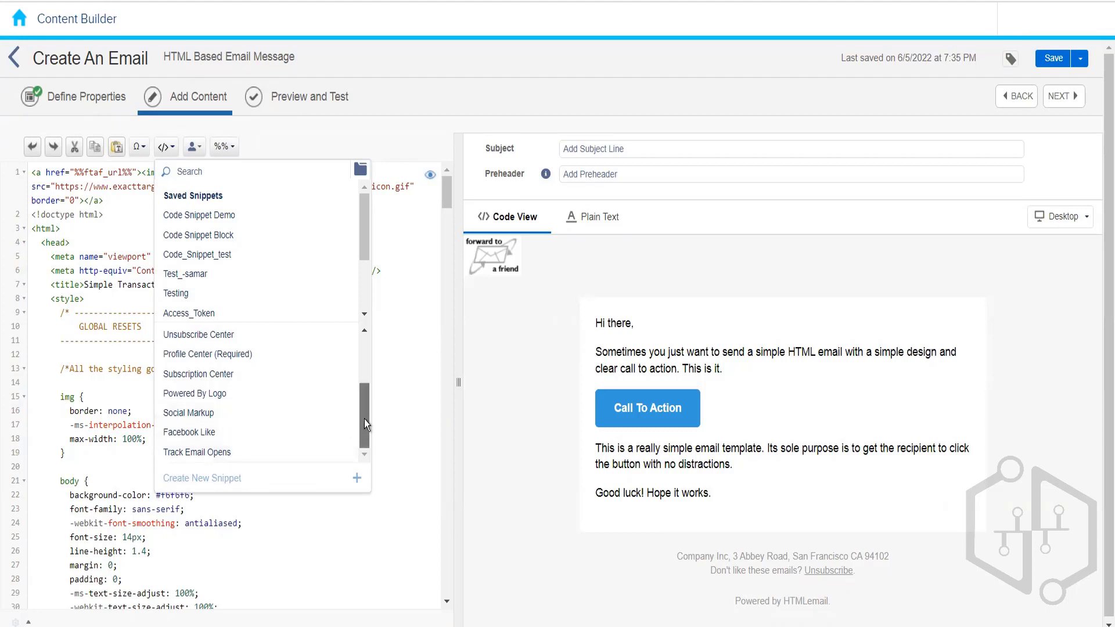
{"action": "left_click_drag", "start_coordinate": [364, 419], "coordinate": [368, 392]}
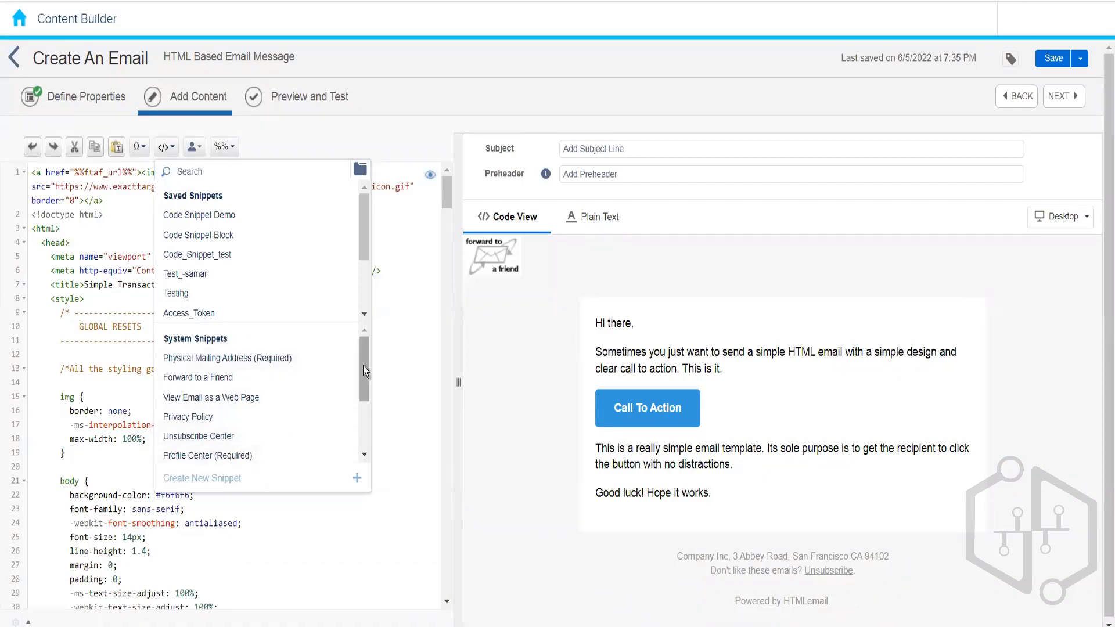
{"action": "left_click_drag", "start_coordinate": [364, 364], "coordinate": [364, 461]}
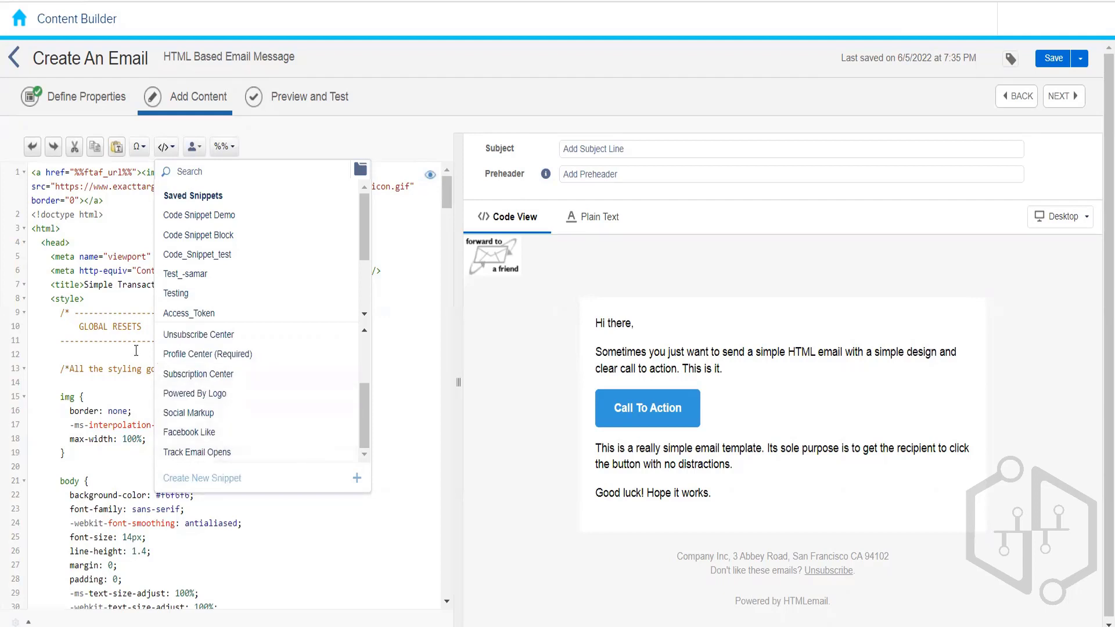
{"action": "left_click", "coordinate": [96, 341]}
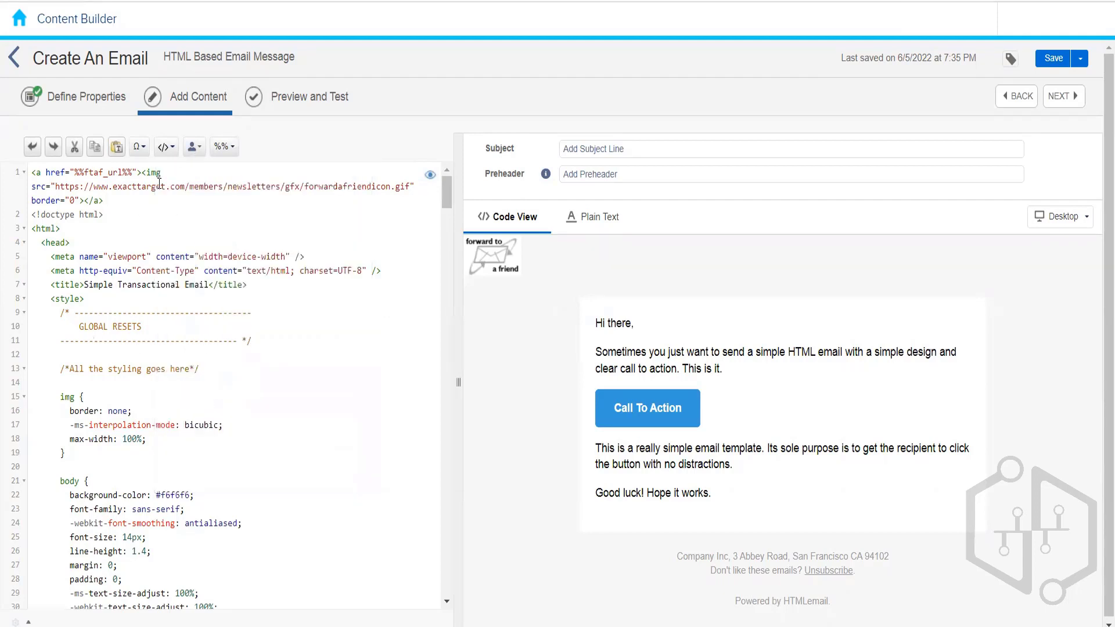
Delete the Forward to a Friend link code above the doctype declaration
{"action": "left_click", "coordinate": [109, 201]}
{"action": "left_click_drag", "start_coordinate": [8, 155], "coordinate": [8, 153]}
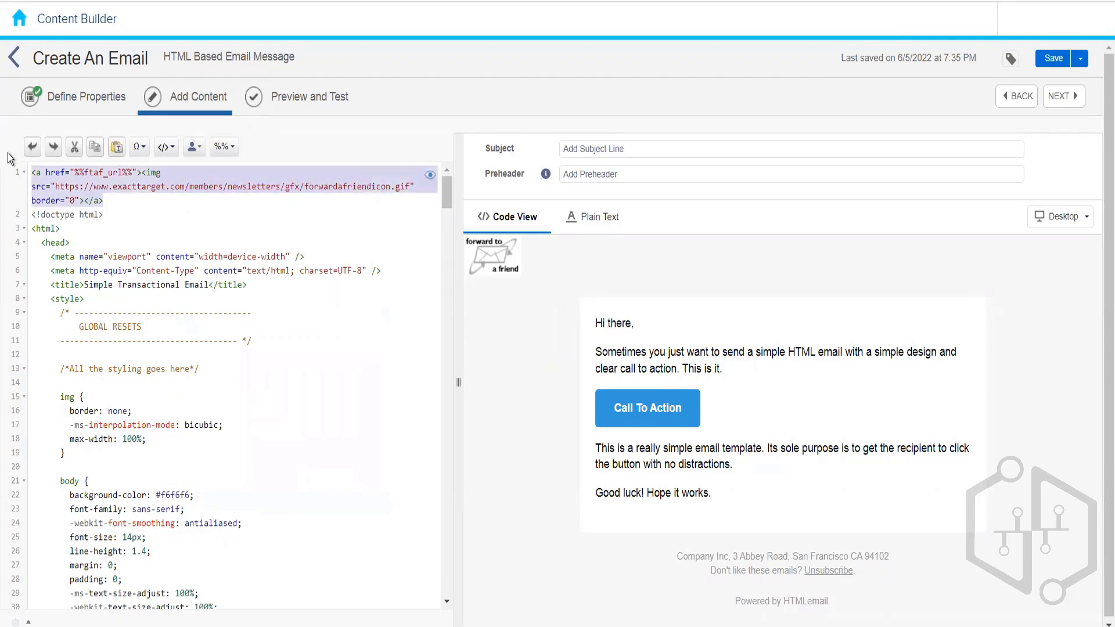
{"action": "key", "text": "Delete"}
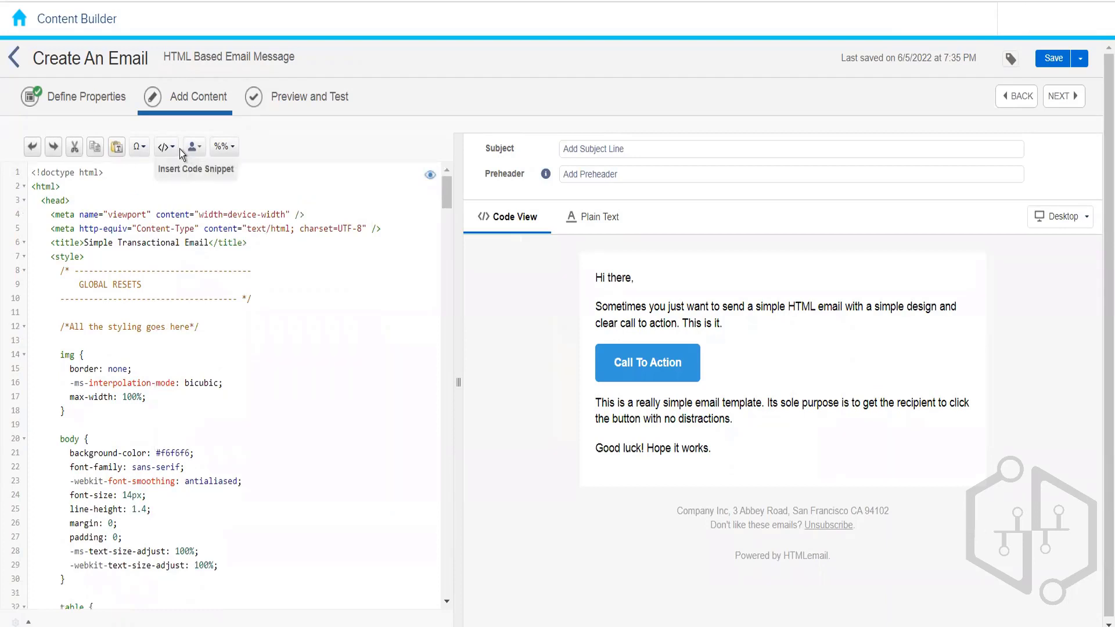
Check the code snippet list once more and examine the profile attributes available for personalization
{"action": "left_click", "coordinate": [169, 150]}
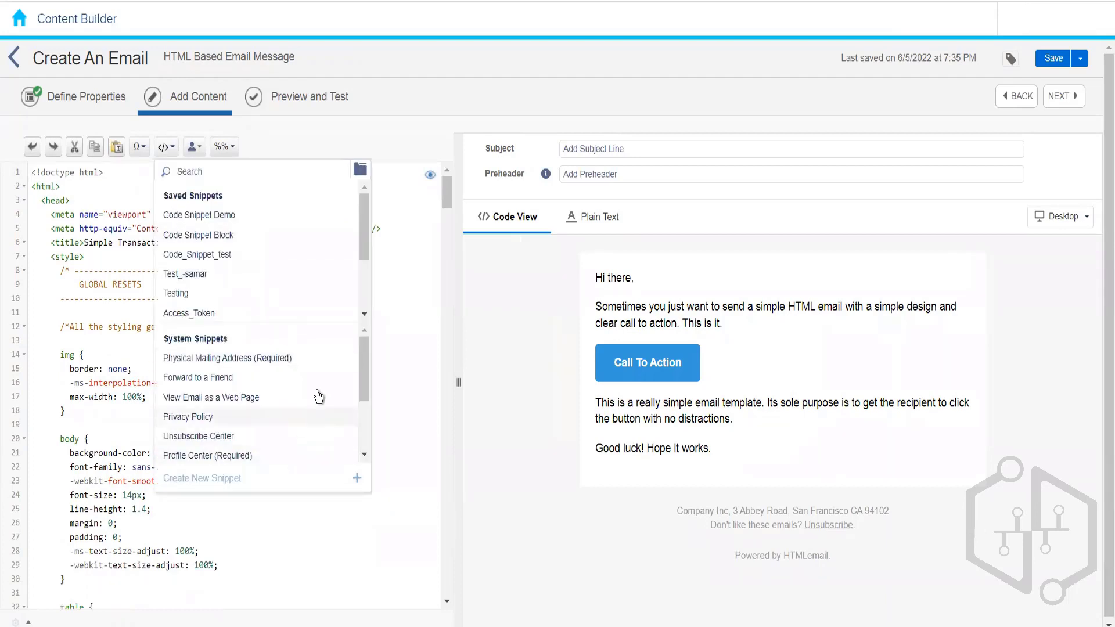
{"action": "left_click", "coordinate": [104, 191]}
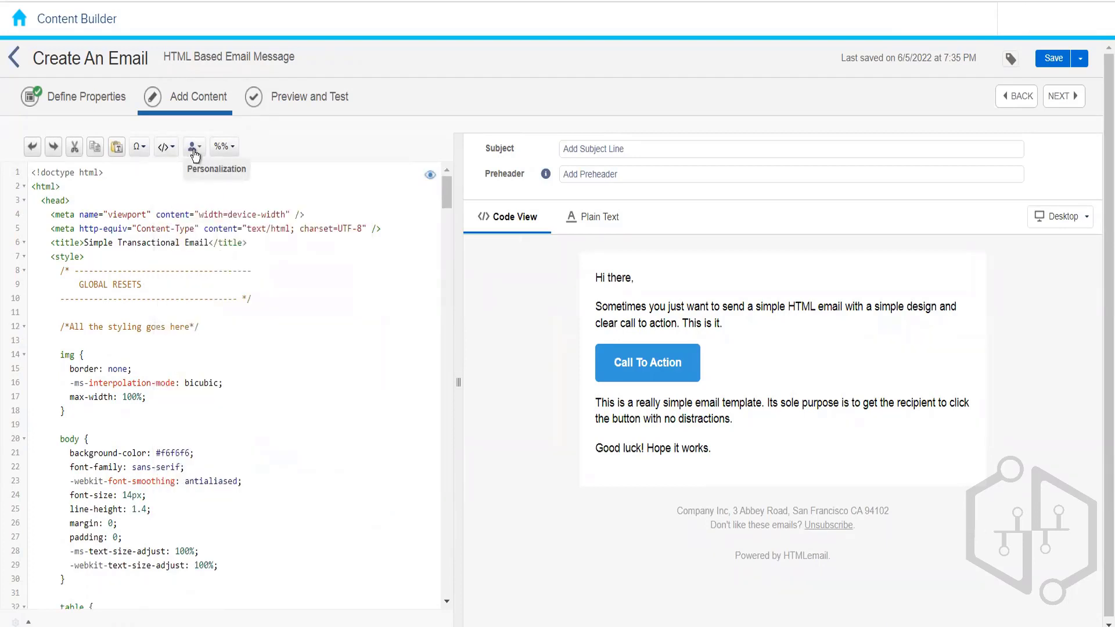
{"action": "left_click", "coordinate": [194, 149]}
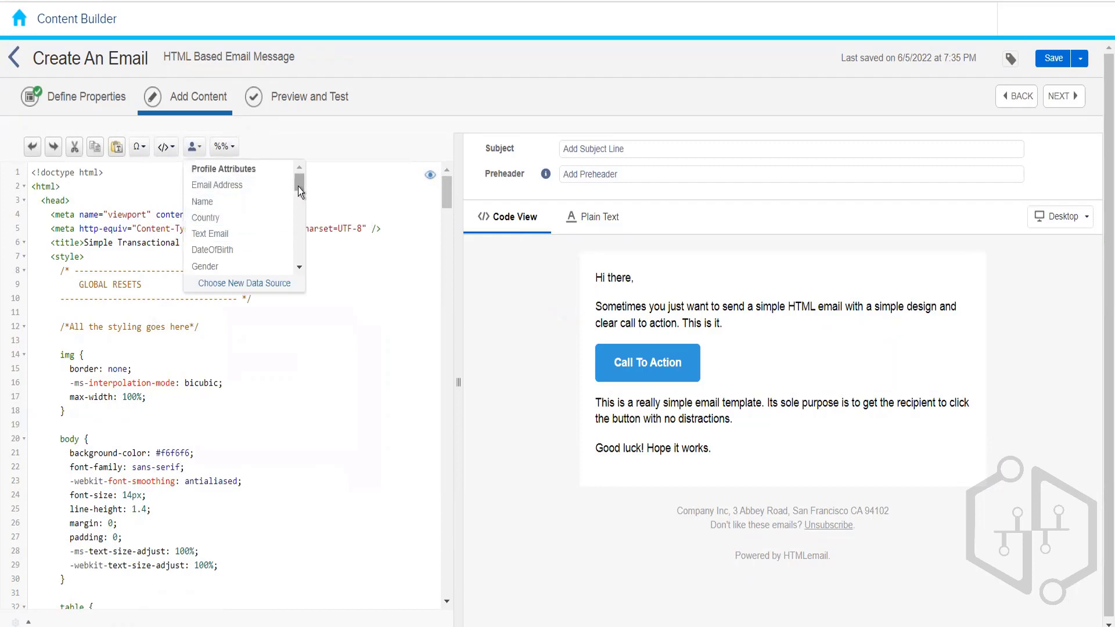
{"action": "mouse_move", "coordinate": [298, 186]}
{"action": "left_mouse_down"}
{"action": "mouse_move", "coordinate": [301, 222]}
{"action": "mouse_move", "coordinate": [302, 169]}
{"action": "left_mouse_up"}
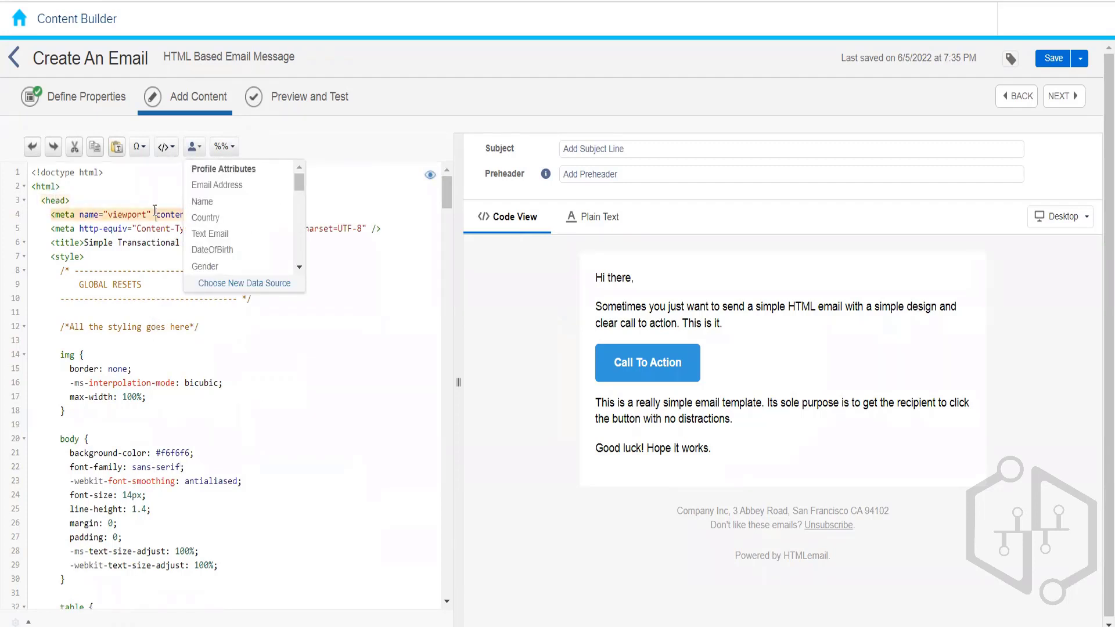
{"action": "left_click", "coordinate": [203, 341]}
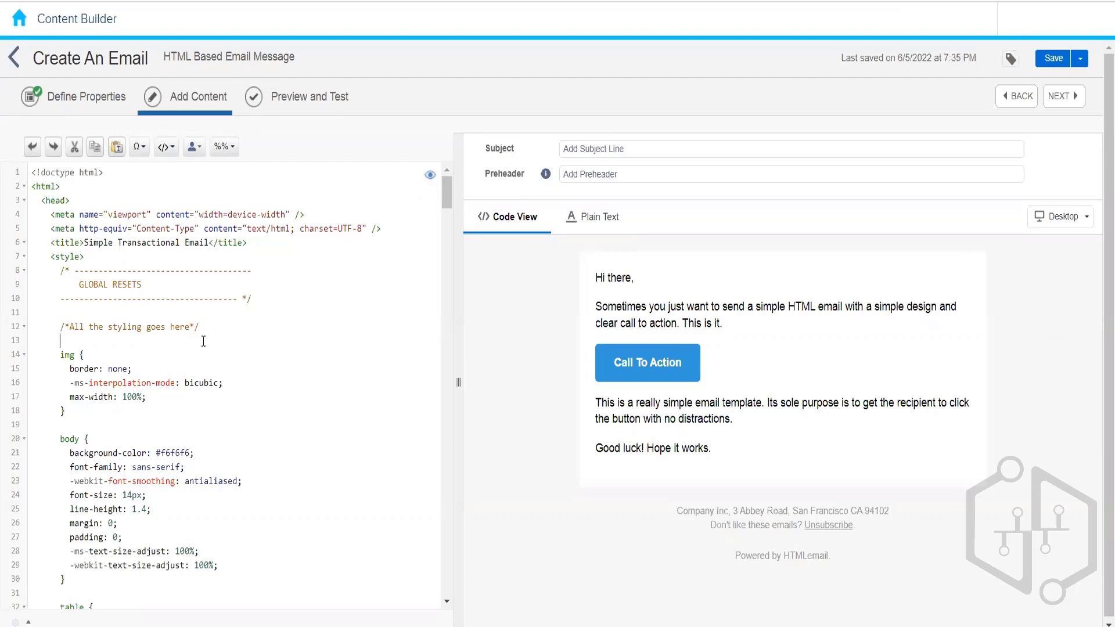
{"action": "left_click", "coordinate": [196, 149]}
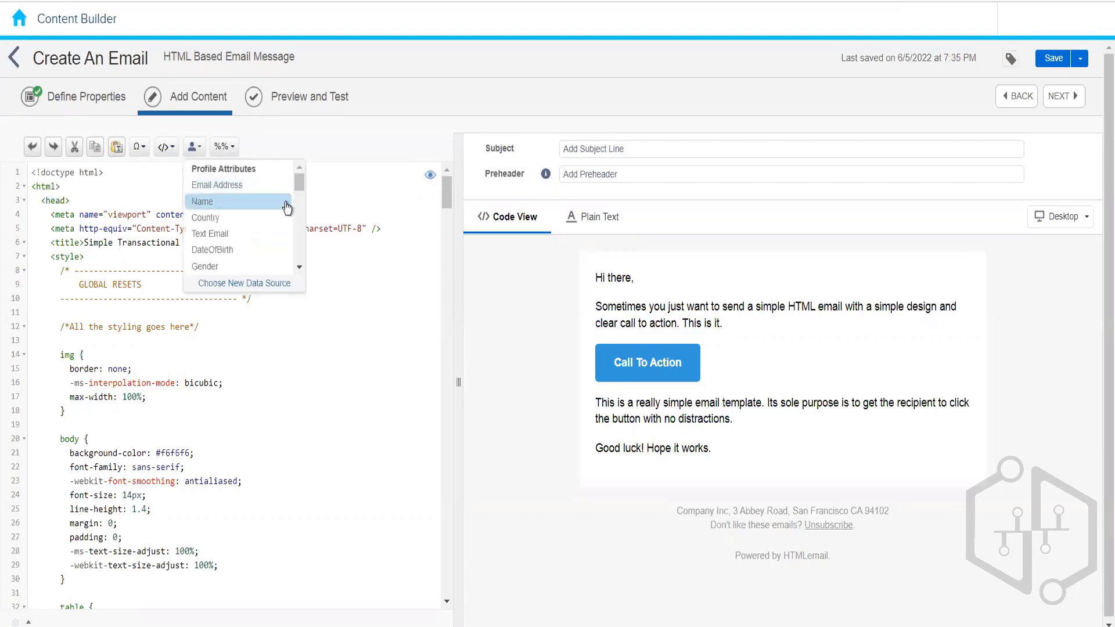
{"action": "left_click_drag", "start_coordinate": [298, 186], "coordinate": [298, 227]}
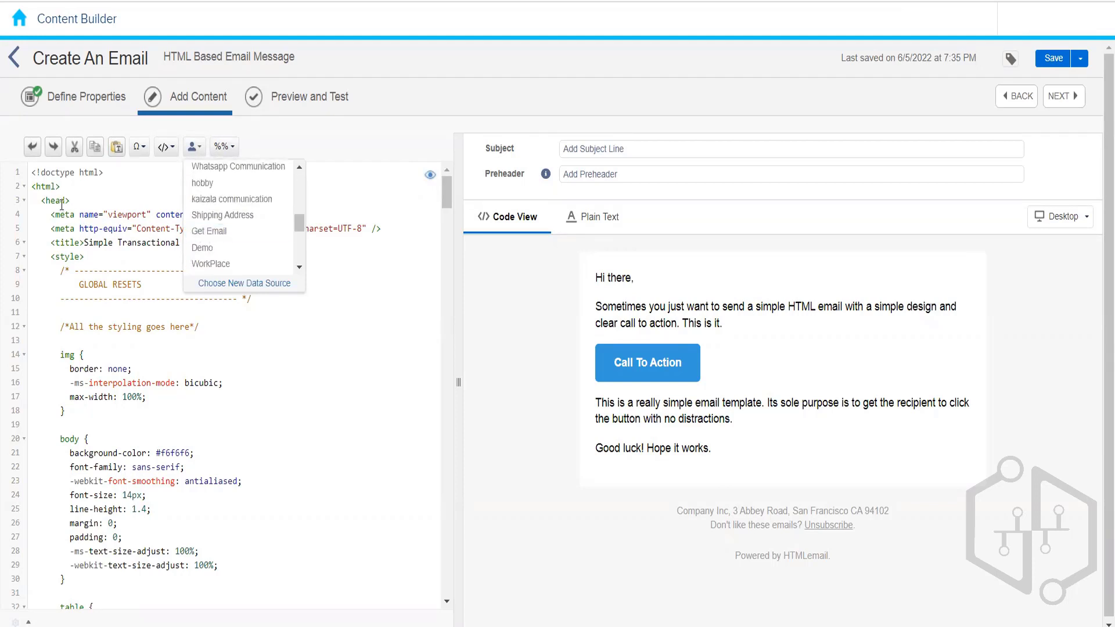
Add two empty lines above the doctype declaration and insert the Get Email profile attribute on the first one
{"action": "left_click", "coordinate": [33, 172]}
{"action": "key", "text": "Return"}
{"action": "key", "text": "Return"}
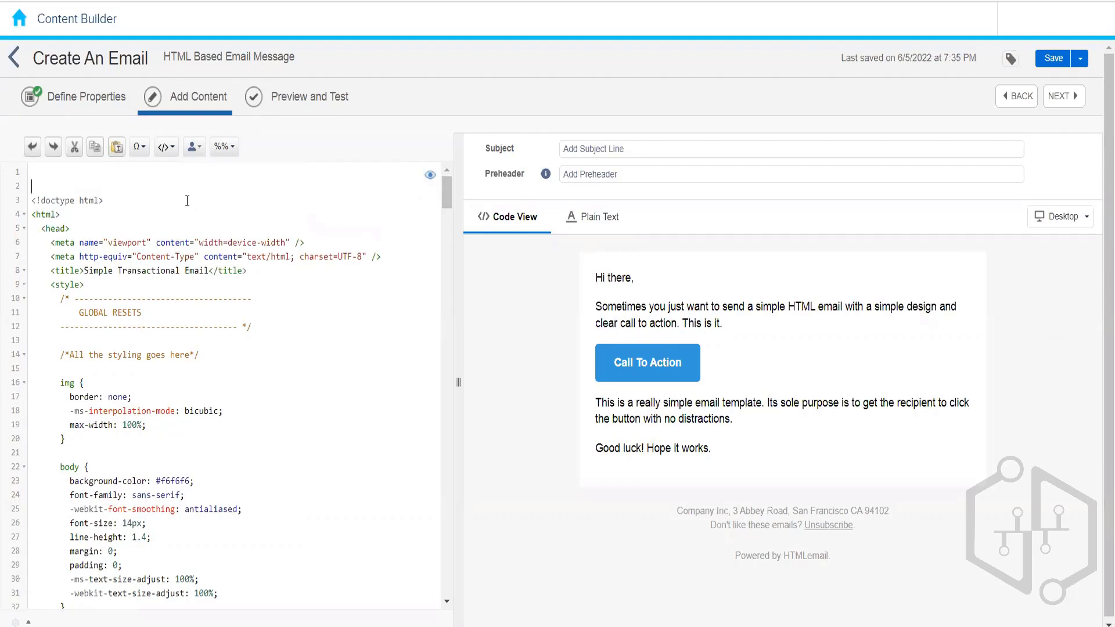
{"action": "key", "text": "Up"}
{"action": "key", "text": "Up"}
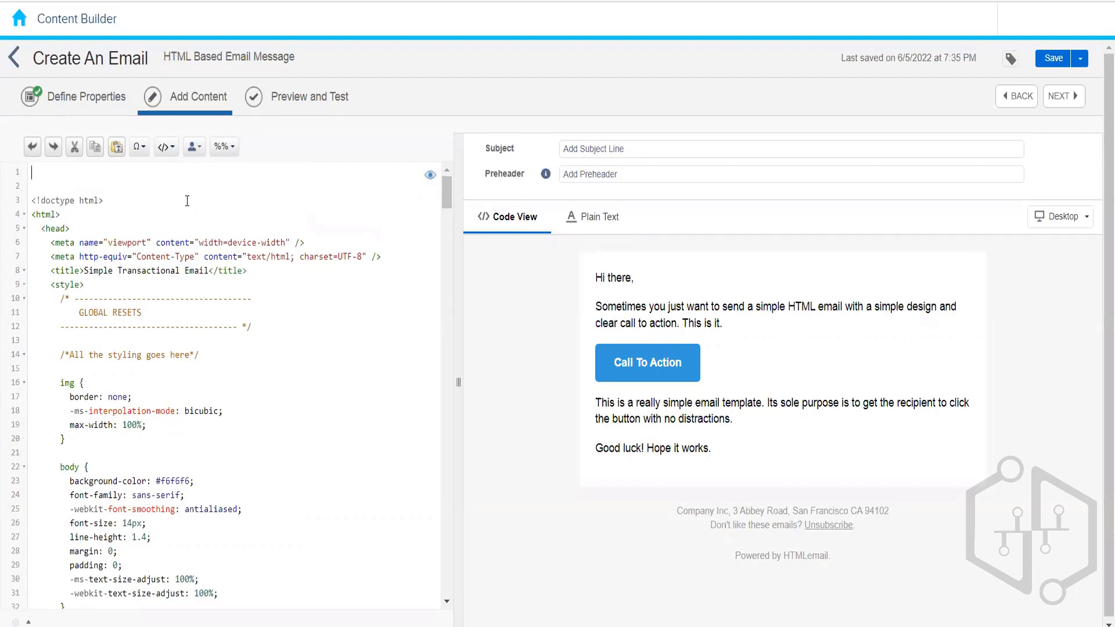
{"action": "left_click", "coordinate": [195, 147]}
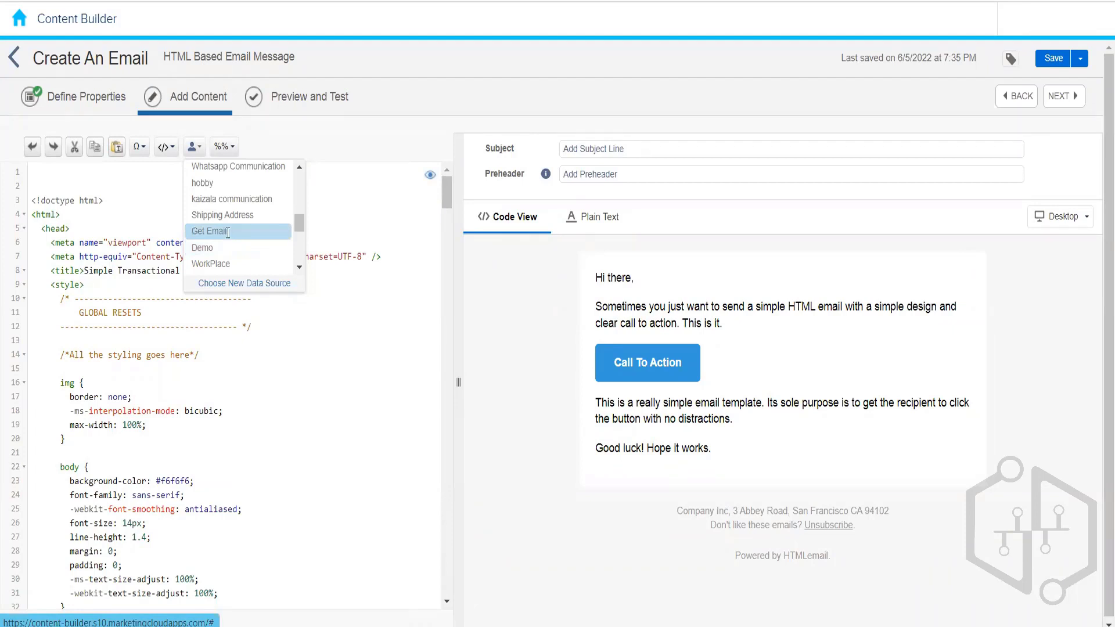
{"action": "left_click", "coordinate": [229, 232]}
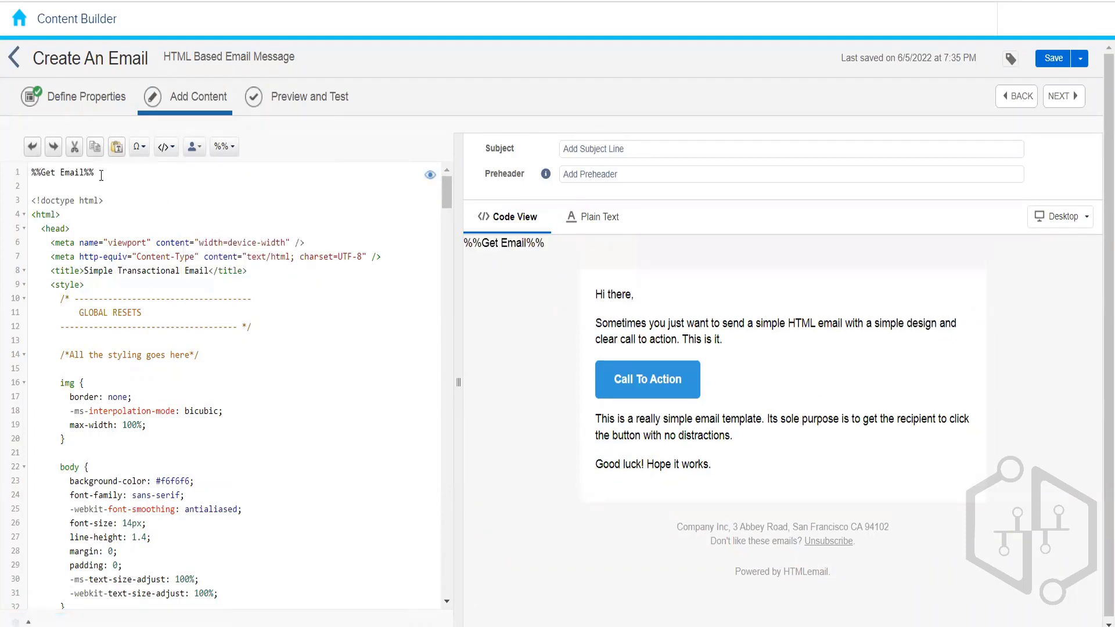
Replace the Get Email attribute on line 1 with the Job ID system attribute
{"action": "triple_click", "coordinate": [79, 173]}
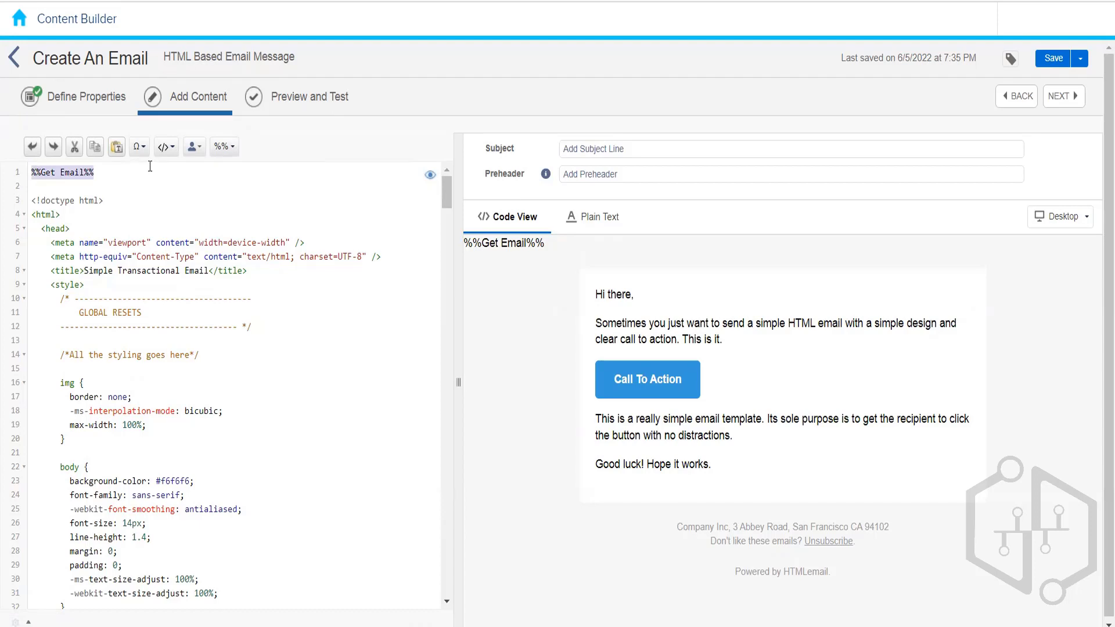
{"action": "key", "text": "BackSpace"}
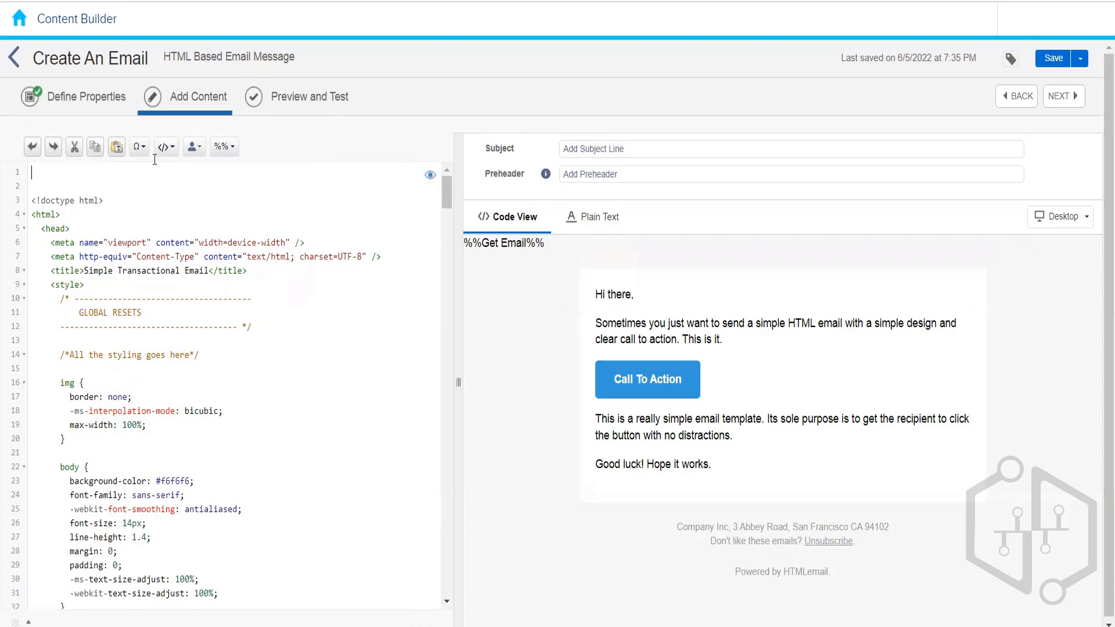
{"action": "left_click", "coordinate": [199, 148]}
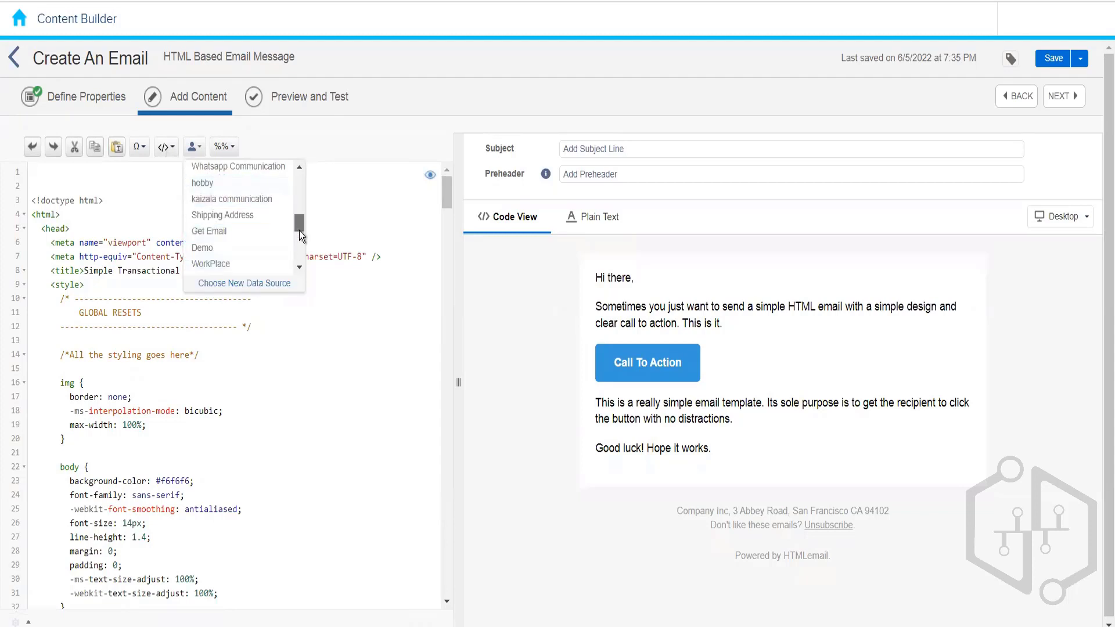
{"action": "left_click_drag", "start_coordinate": [300, 235], "coordinate": [300, 270]}
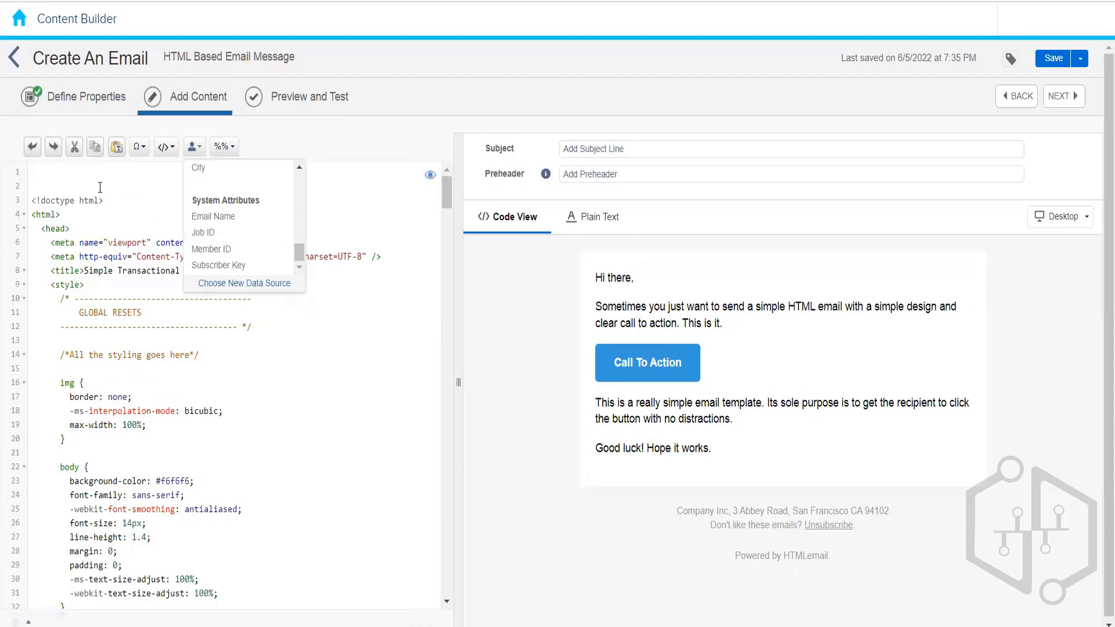
{"action": "left_click", "coordinate": [193, 235]}
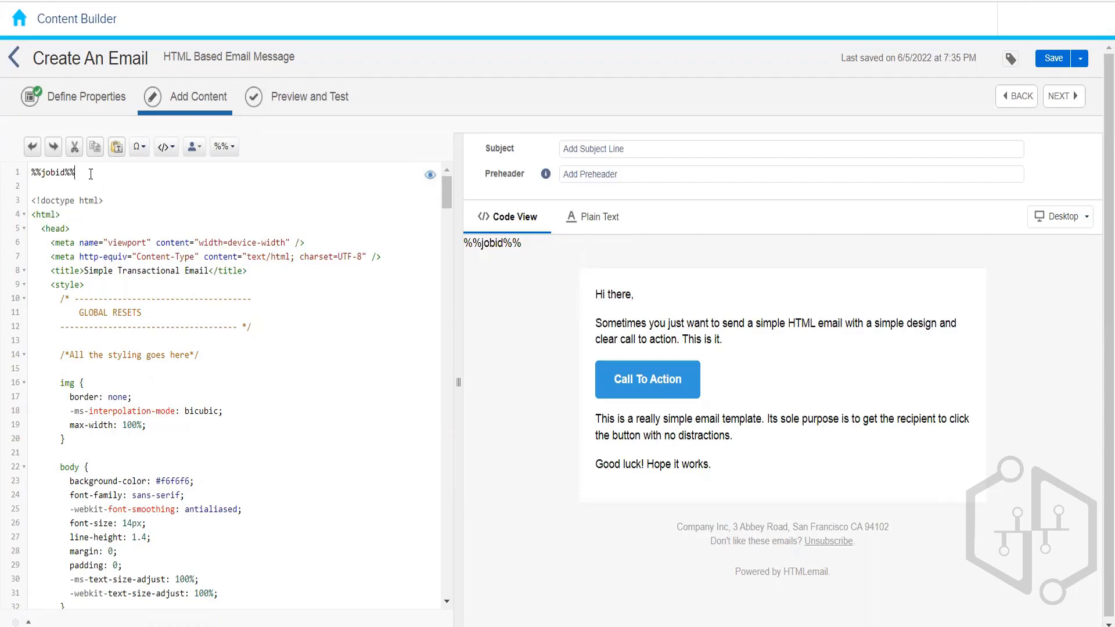
Delete the Job ID attribute from line 1 and review the system attributes available for personalization
{"action": "left_click_drag", "start_coordinate": [91, 174], "coordinate": [8, 173]}
{"action": "left_click", "coordinate": [91, 174]}
{"action": "left_click", "coordinate": [8, 169]}
{"action": "key", "text": "Delete"}
{"action": "left_click", "coordinate": [193, 148]}
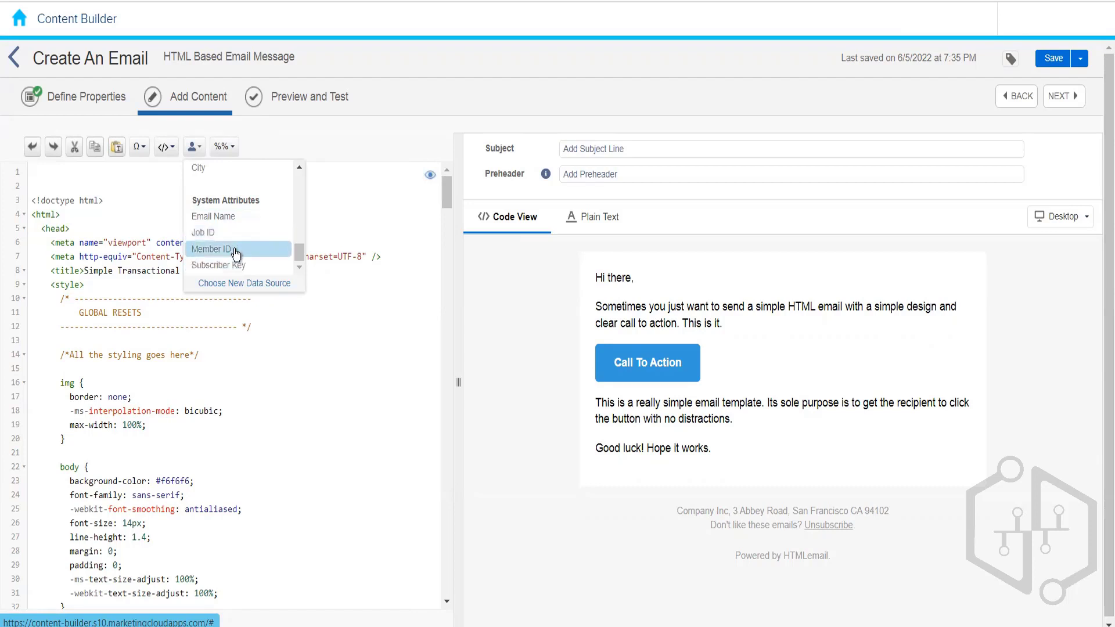
{"action": "left_click", "coordinate": [367, 227]}
{"action": "mouse_move", "coordinate": [963, 41]}
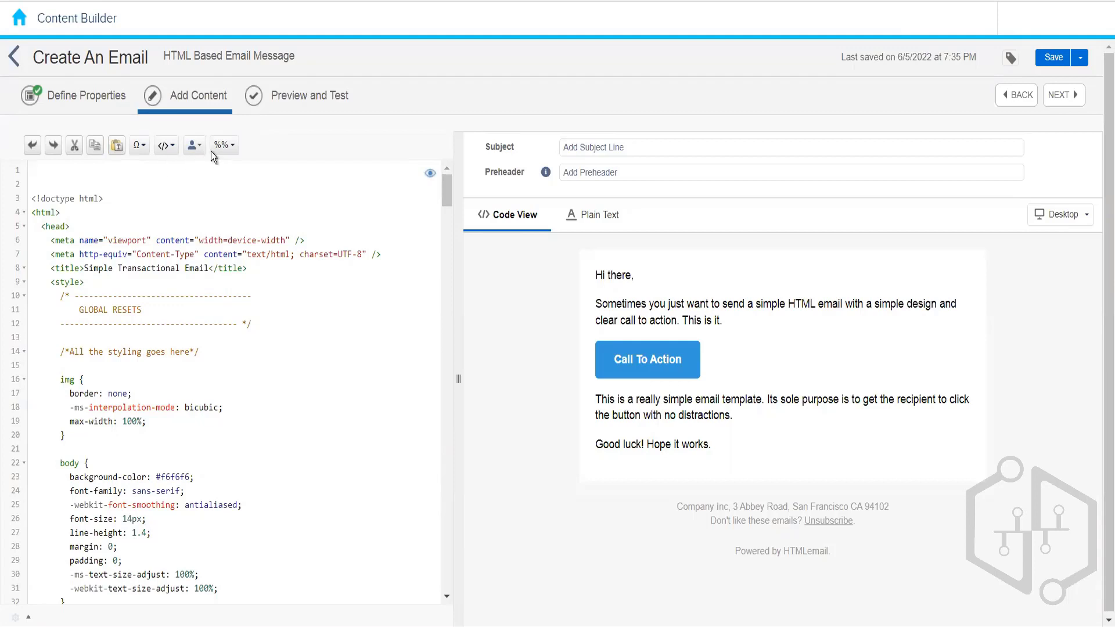
Insert the Concat function on line 1 and review the other functions available for insertion
{"action": "left_click", "coordinate": [226, 152]}
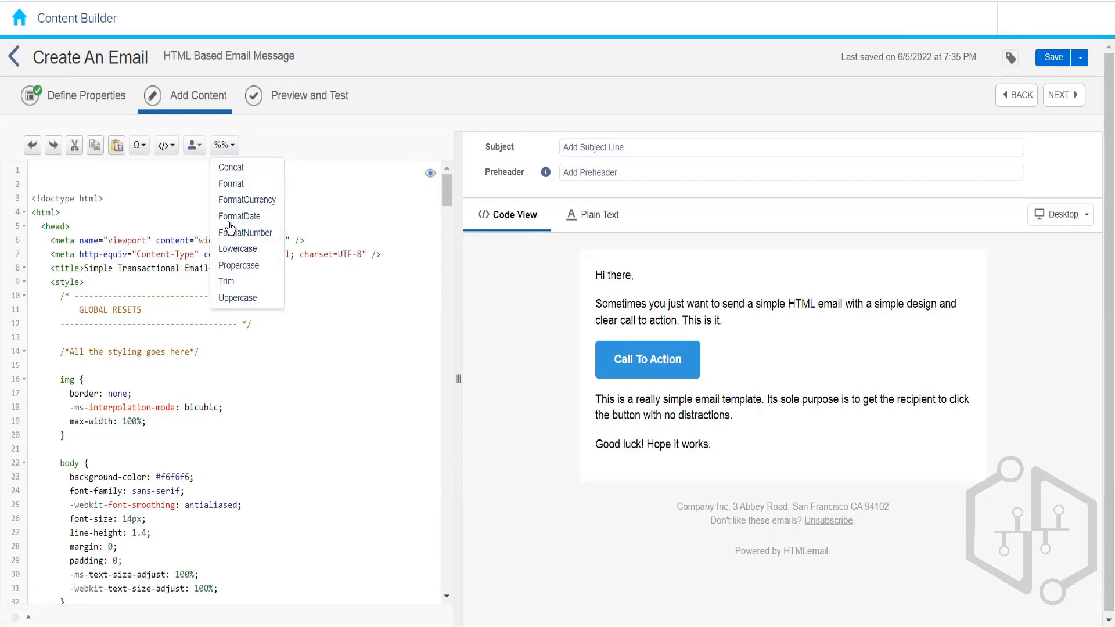
{"action": "left_click", "coordinate": [250, 170]}
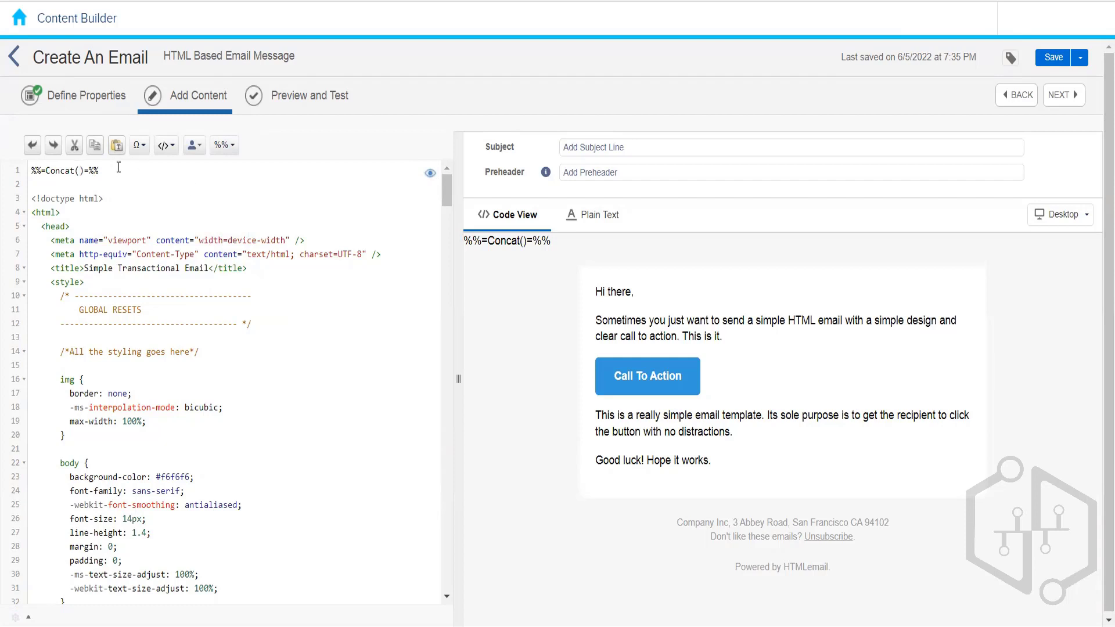
{"action": "left_click", "coordinate": [18, 170]}
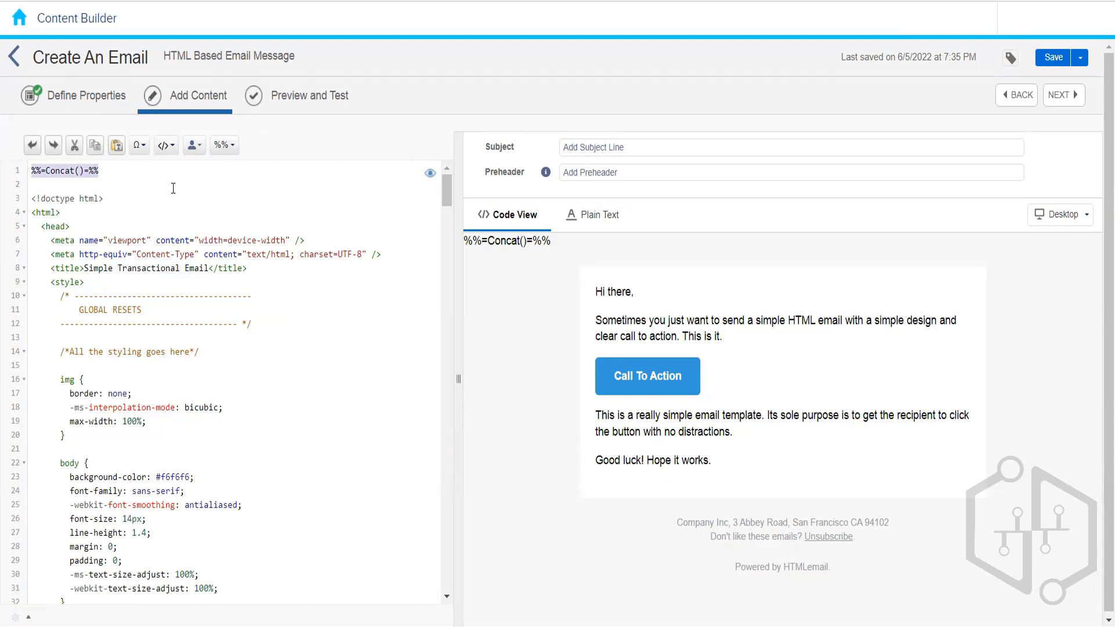
{"action": "left_click", "coordinate": [229, 149]}
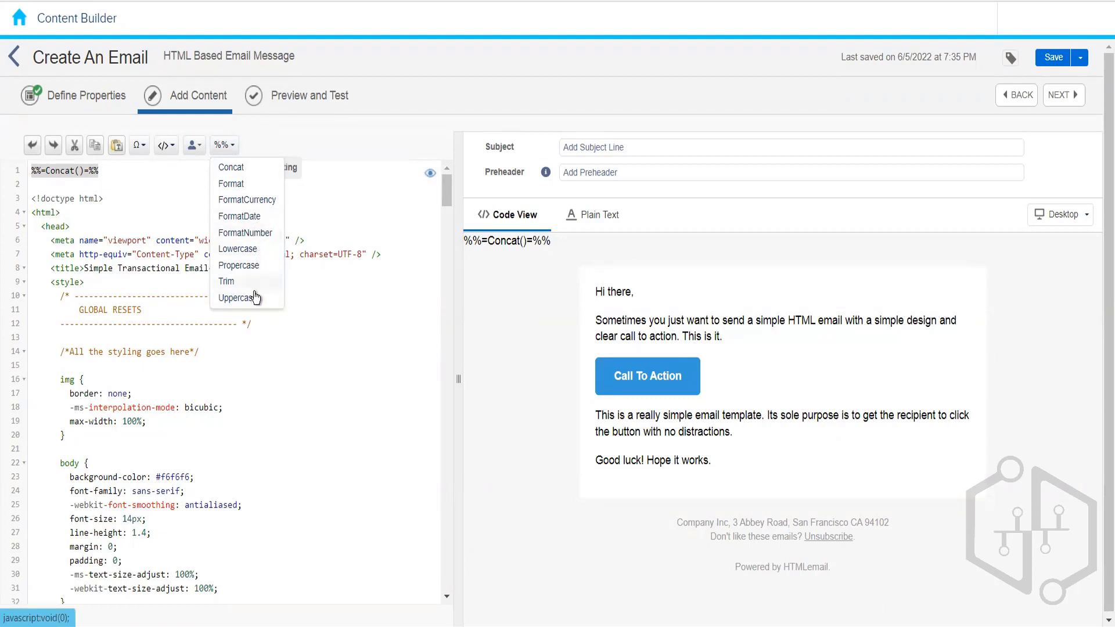
Delete the Concat function code and the two empty lines above the doctype declaration
{"action": "left_click", "coordinate": [128, 172]}
{"action": "left_click_drag", "start_coordinate": [128, 172], "coordinate": [32, 170]}
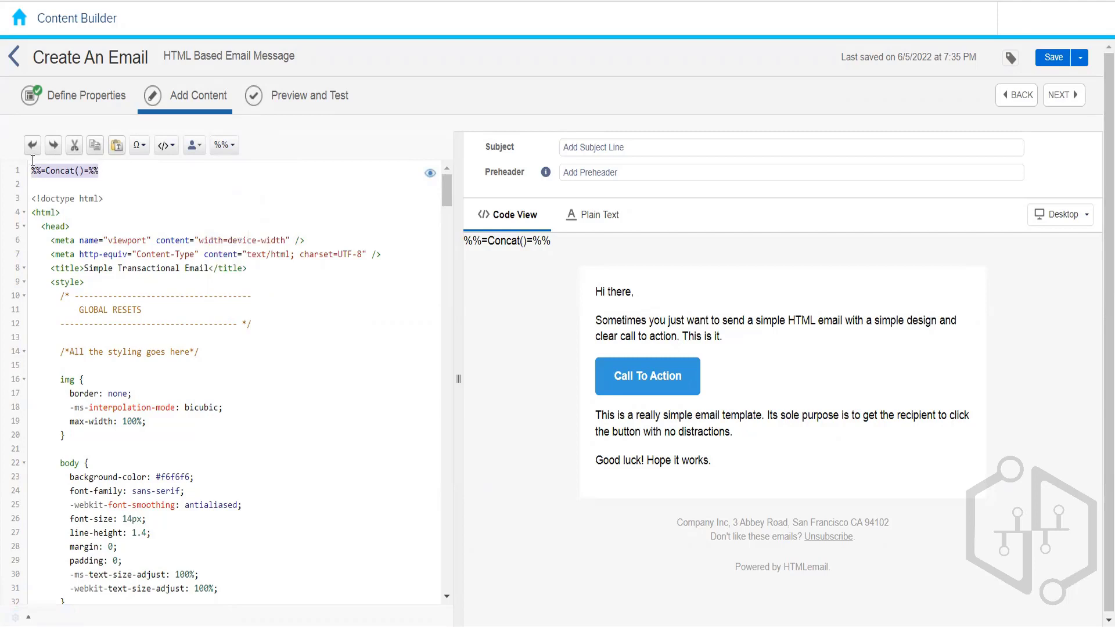
{"action": "key", "text": "Delete"}
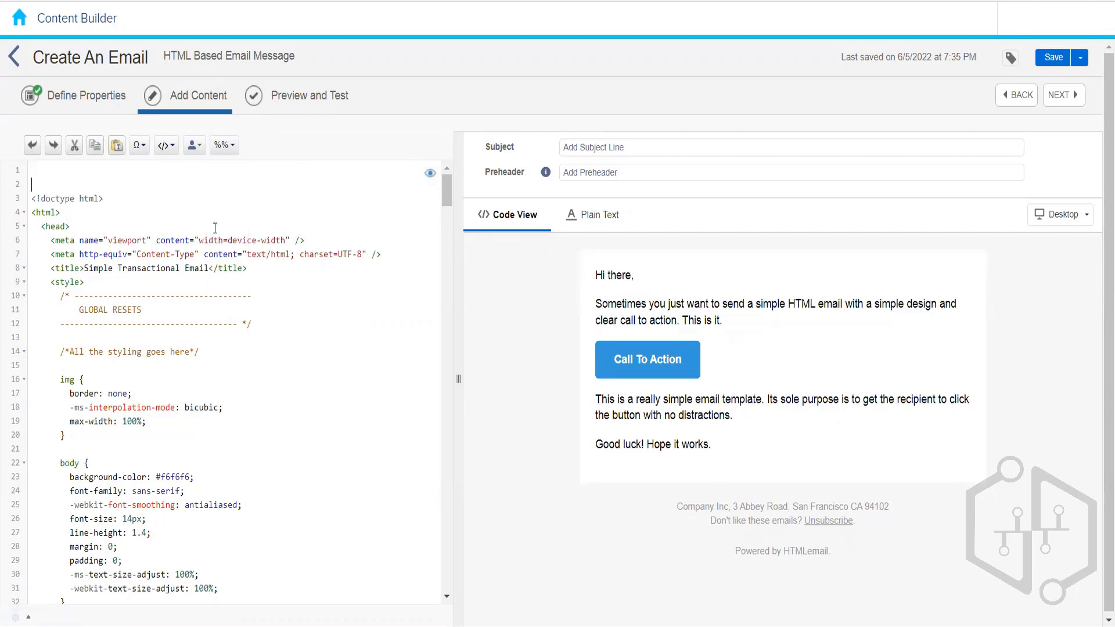
{"action": "key", "text": "Delete"}
{"action": "key", "text": "Delete"}
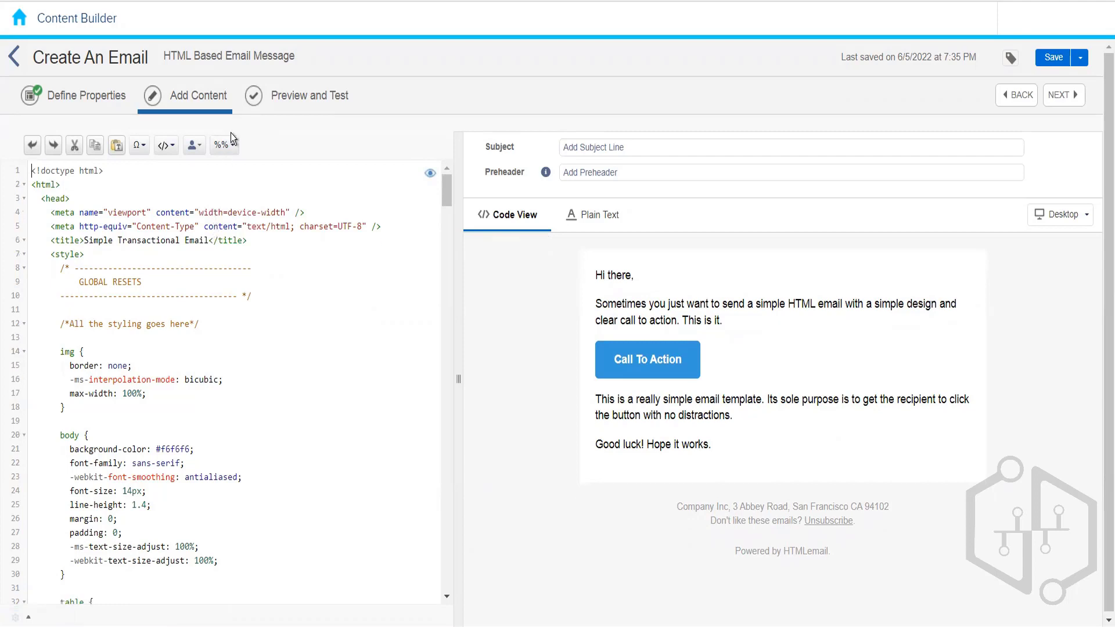
Set the subject line to "HTML Based Email Message" and save the email
{"action": "left_click", "coordinate": [297, 377]}
{"action": "left_click_drag", "start_coordinate": [290, 58], "coordinate": [579, 150]}
{"action": "left_click", "coordinate": [644, 97]}
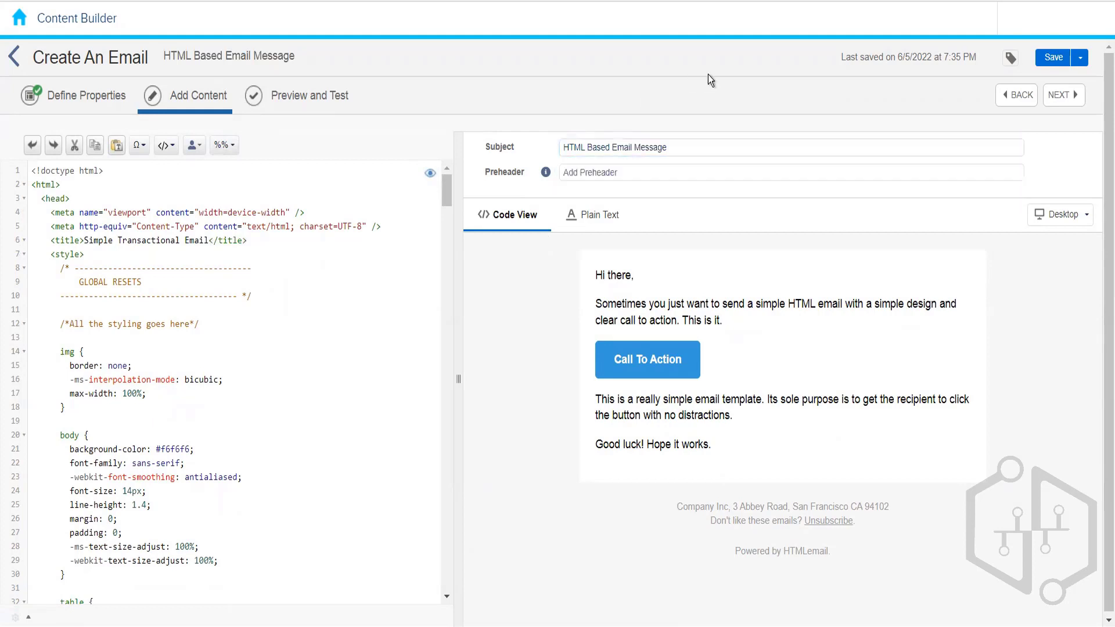
{"action": "left_click", "coordinate": [1056, 57]}
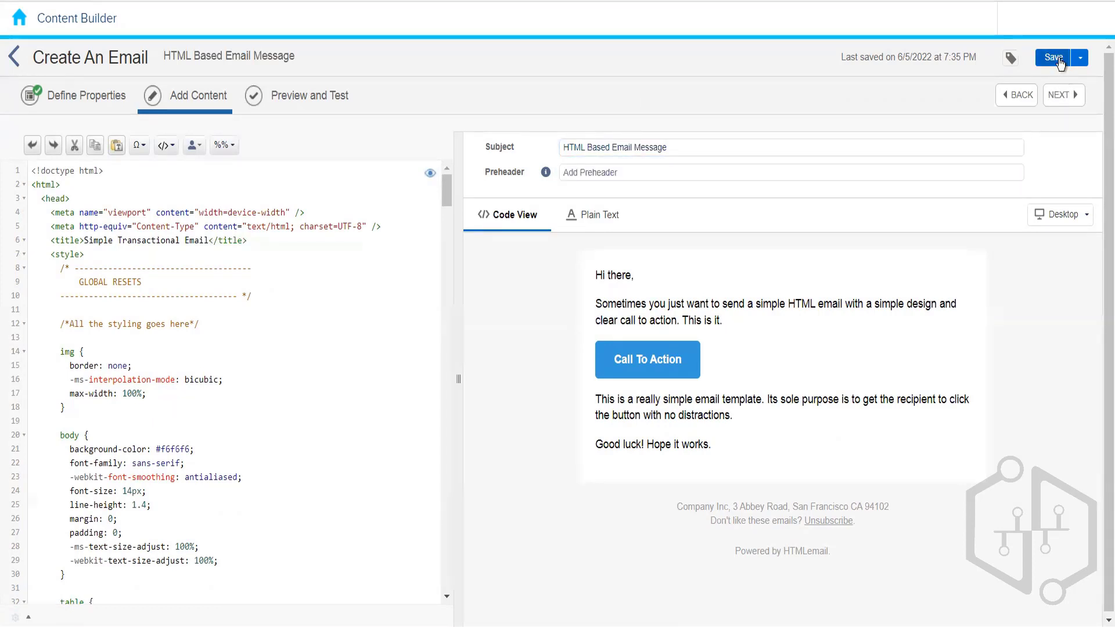
{"action": "left_click", "coordinate": [1056, 58]}
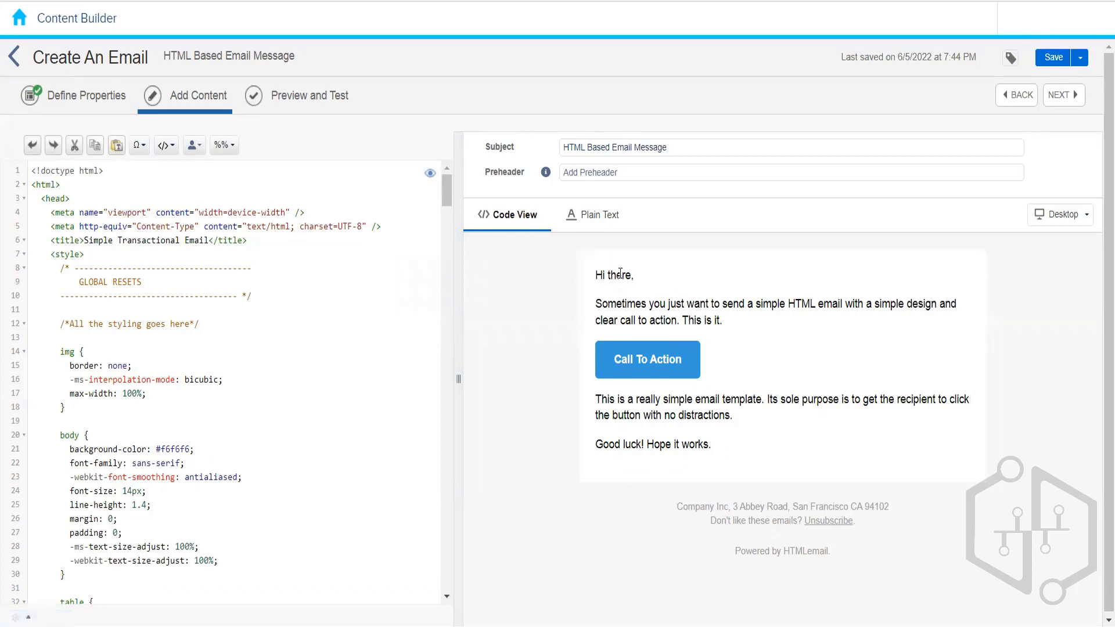
Examine the plain-text version of the email and compare it with the code view
{"action": "left_click", "coordinate": [598, 227]}
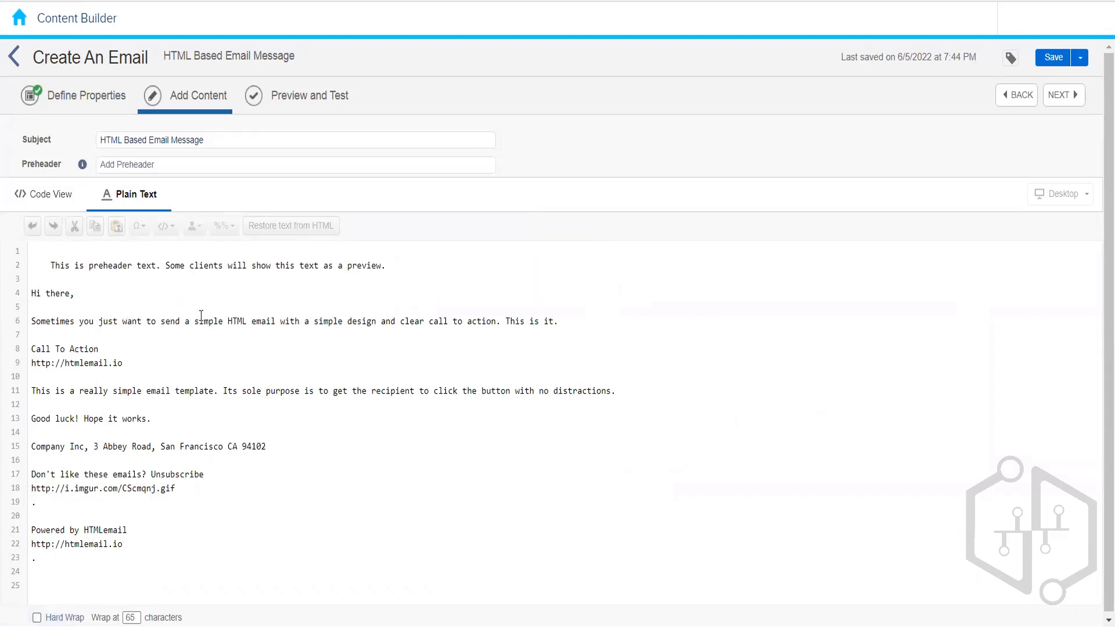
{"action": "left_click", "coordinate": [46, 201]}
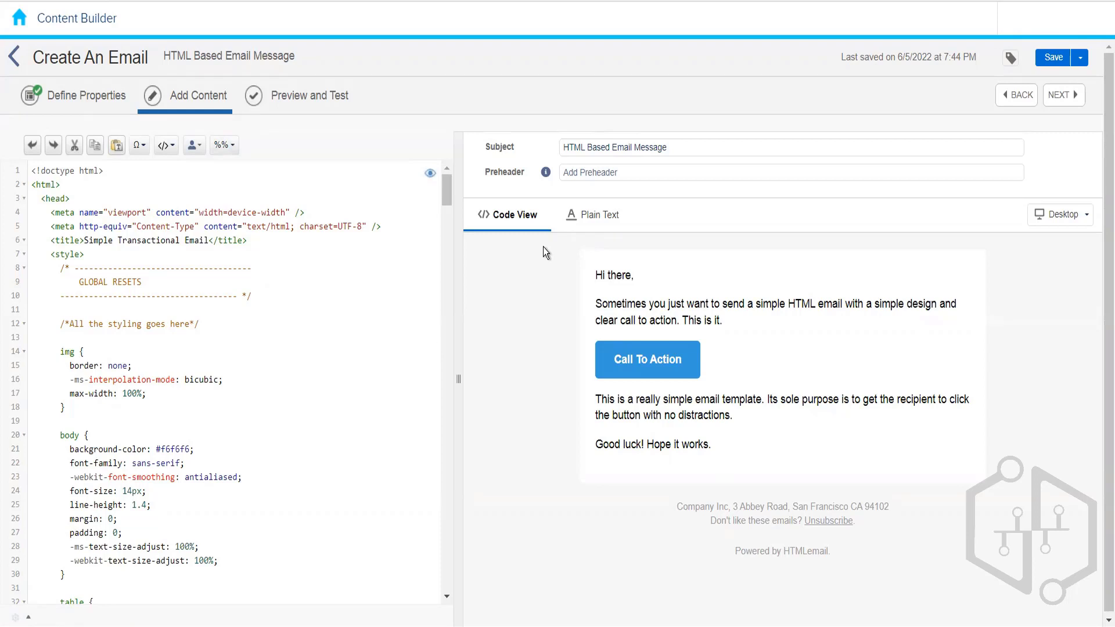
{"action": "left_click", "coordinate": [594, 217]}
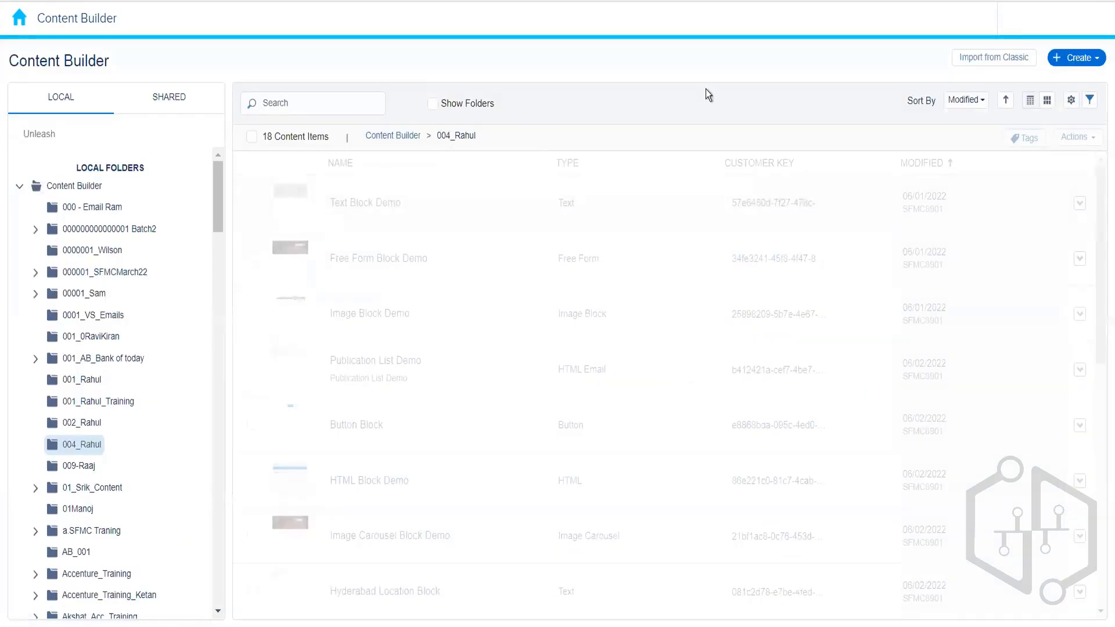
Start a new email message from the content list using the Text Only creation option
{"action": "left_click", "coordinate": [1082, 58]}
{"action": "mouse_move", "coordinate": [1043, 111]}
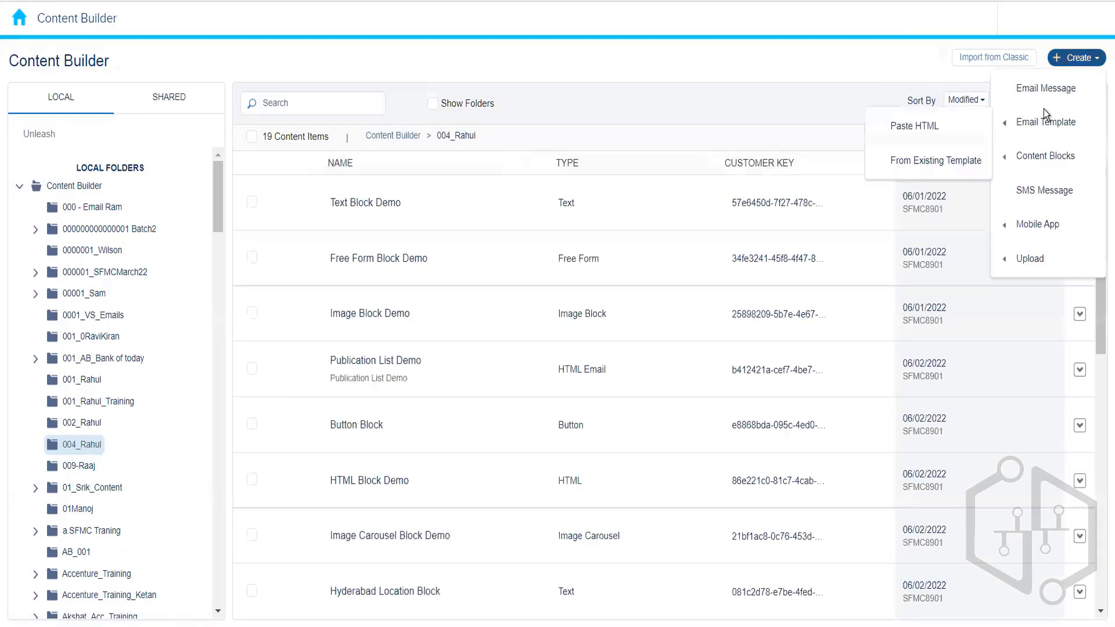
{"action": "left_click", "coordinate": [1079, 57]}
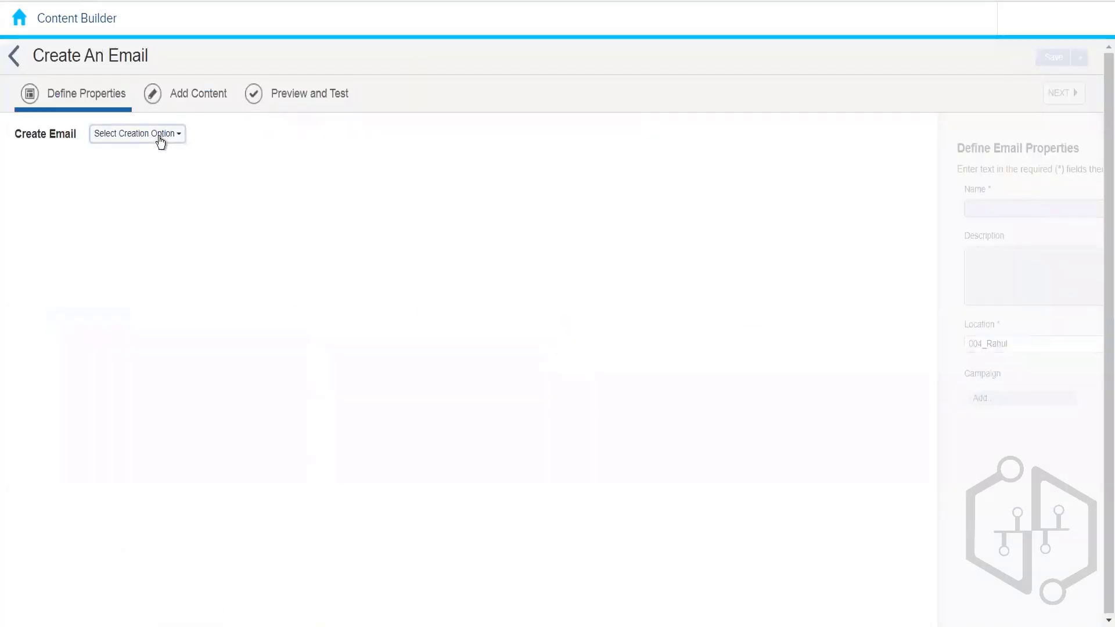
{"action": "left_click", "coordinate": [160, 142]}
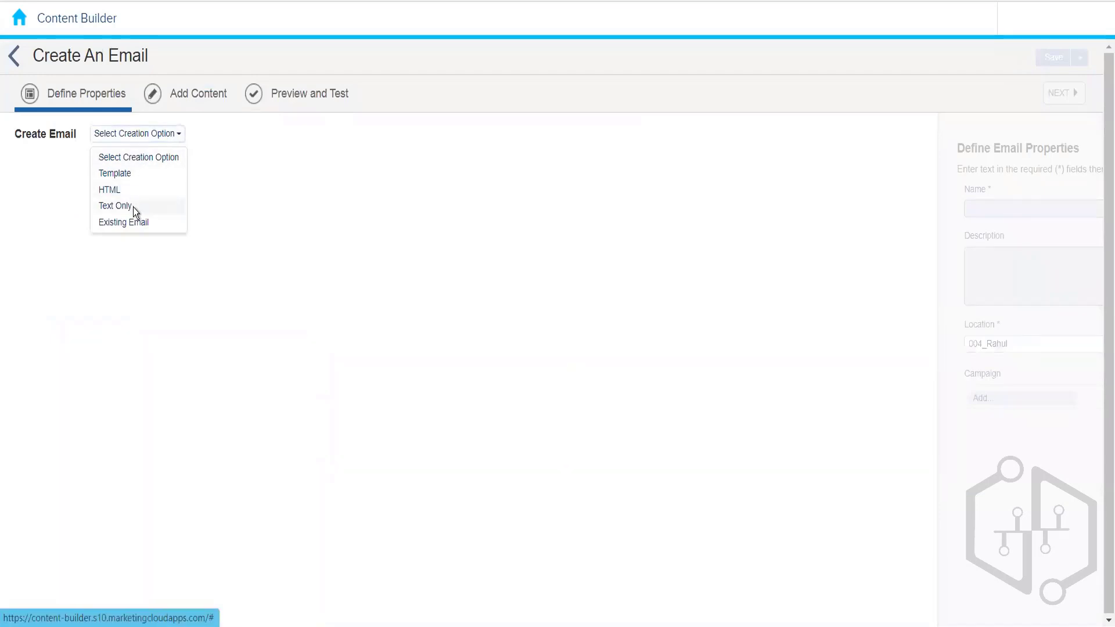
{"action": "left_click", "coordinate": [134, 208]}
Name the new email "Text Based Email Message" and proceed to its content editor
{"action": "left_click", "coordinate": [224, 208]}
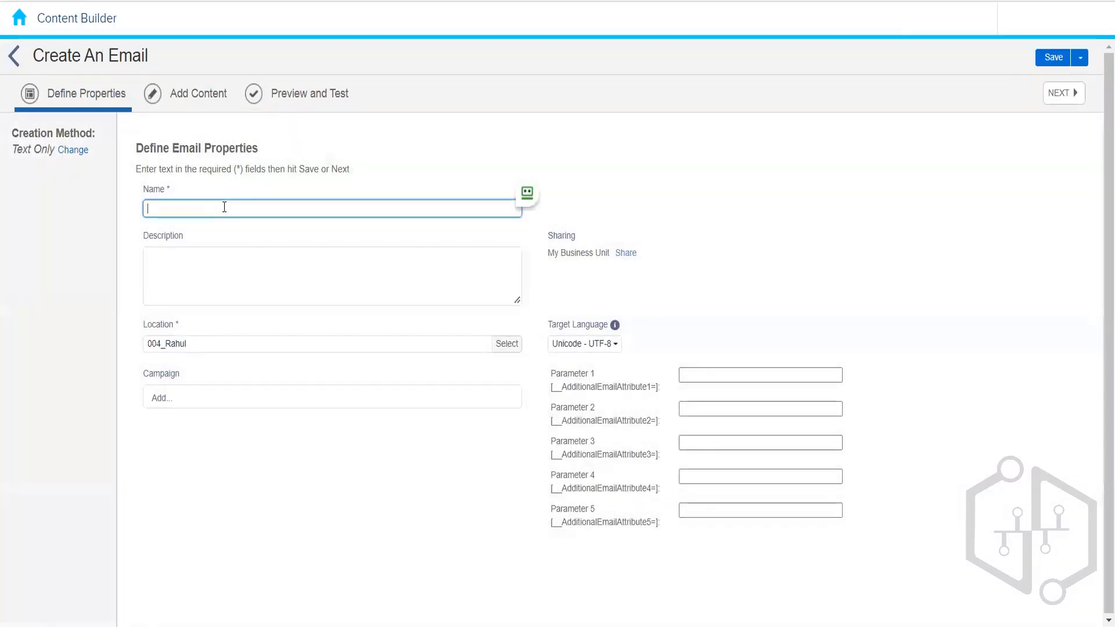
{"action": "type", "text": "Text Based Email Message"}
{"action": "left_click", "coordinate": [181, 101]}
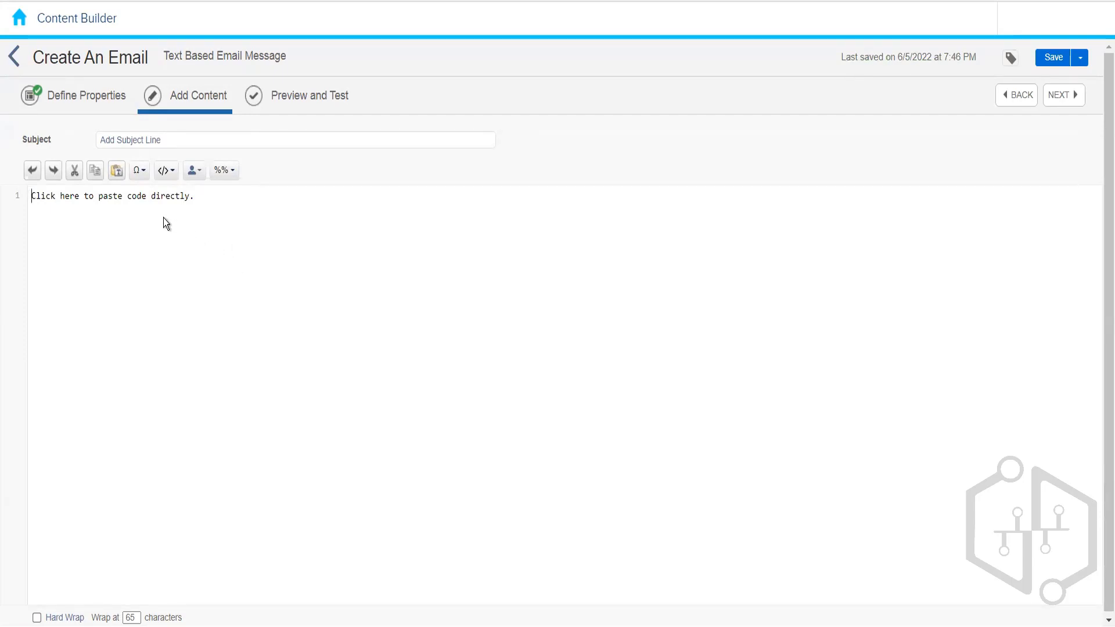
Enter "This is text based email message." as the body and check the available profile attributes and code snippets
{"action": "left_click", "coordinate": [238, 263]}
{"action": "type", "text": "This"}
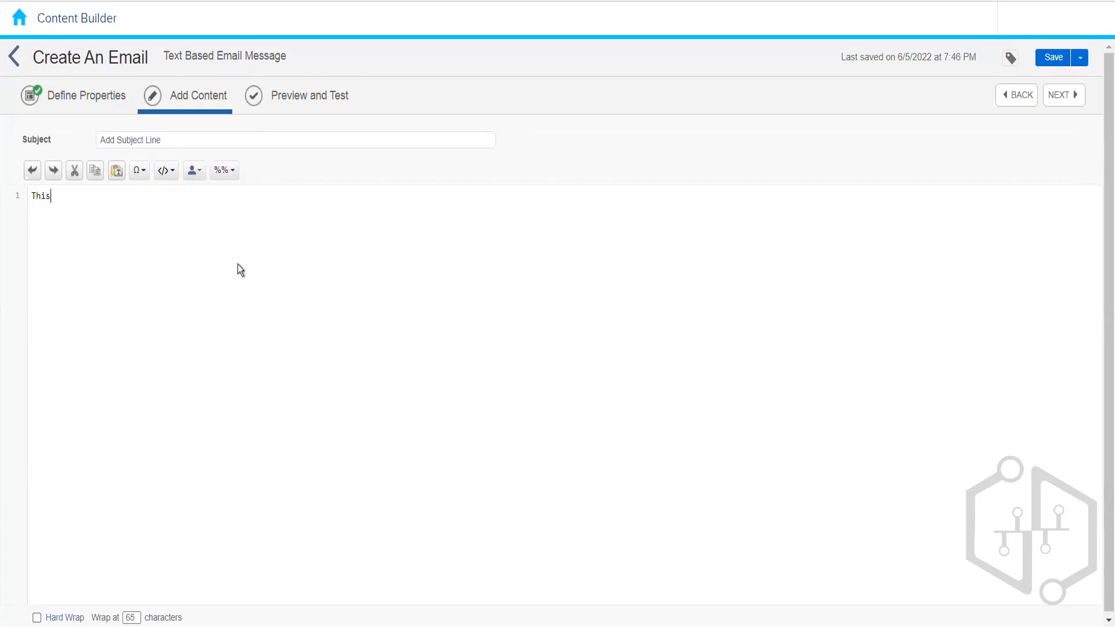
{"action": "type", "text": " is text based email message."}
{"action": "left_click", "coordinate": [189, 174]}
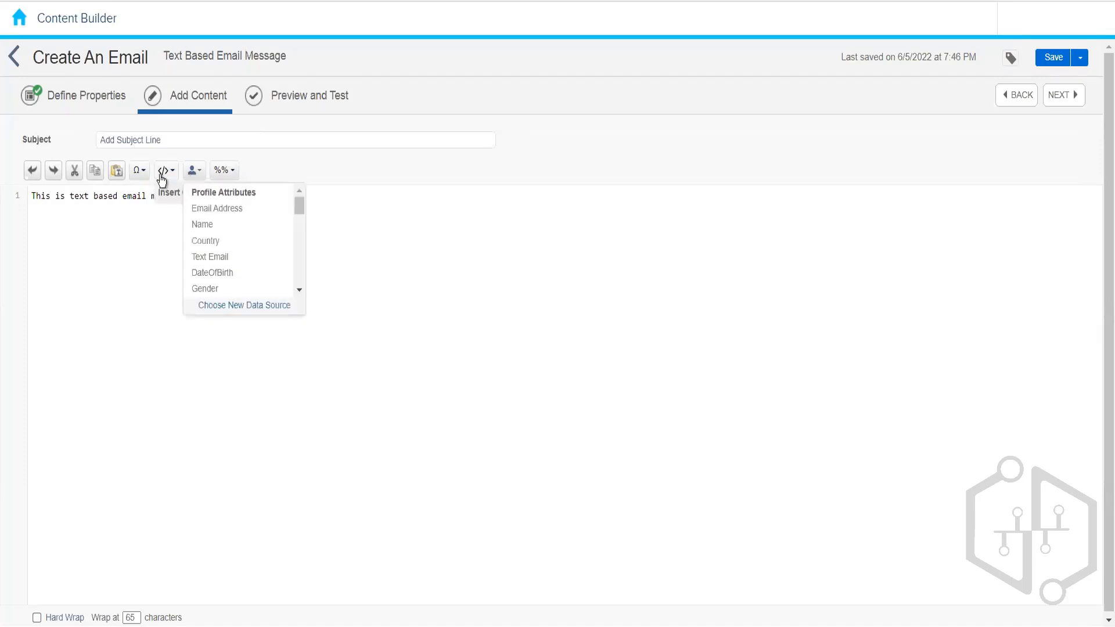
{"action": "left_click", "coordinate": [162, 174]}
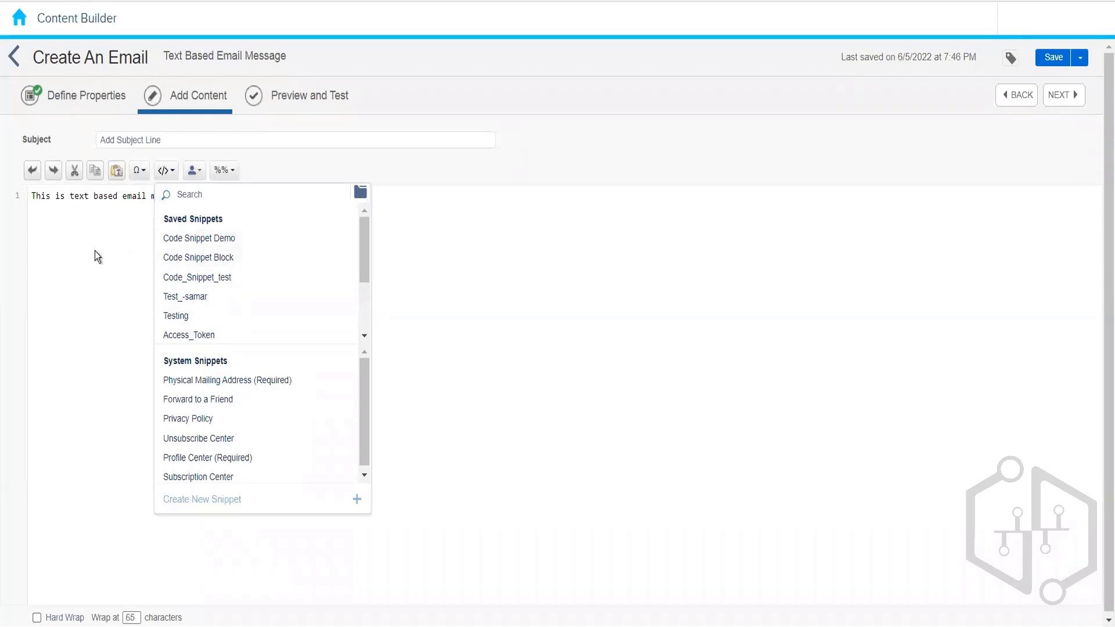
Add two new lines below the body text and insert the saved snippet Code_Snippet_test on the last one
{"action": "left_click", "coordinate": [254, 243]}
{"action": "key", "text": "Return"}
{"action": "key", "text": "Return"}
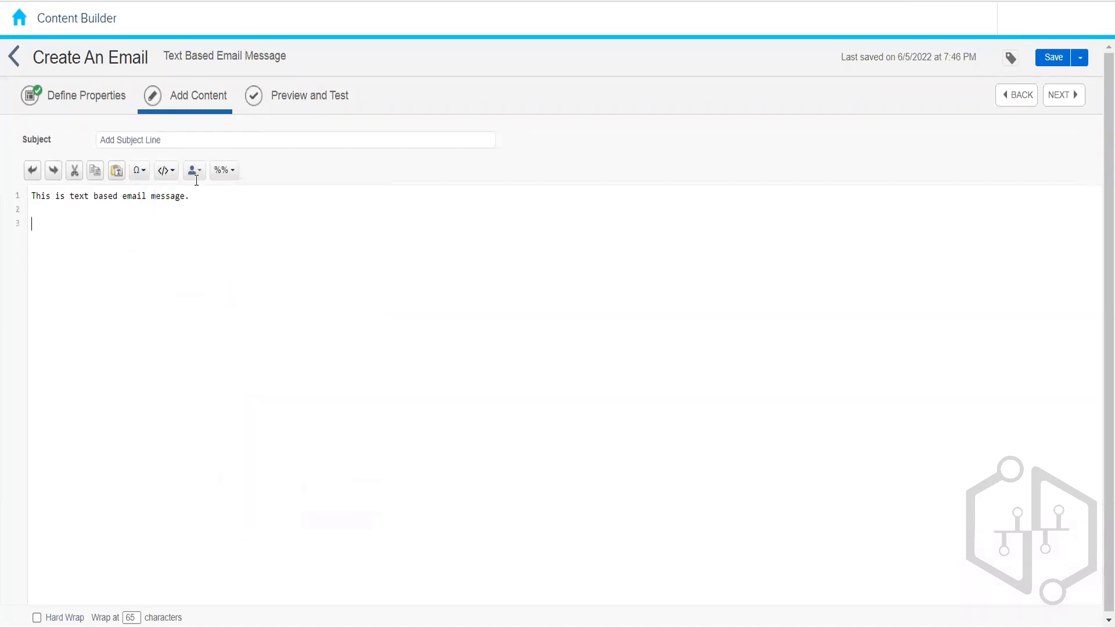
{"action": "left_click", "coordinate": [170, 174]}
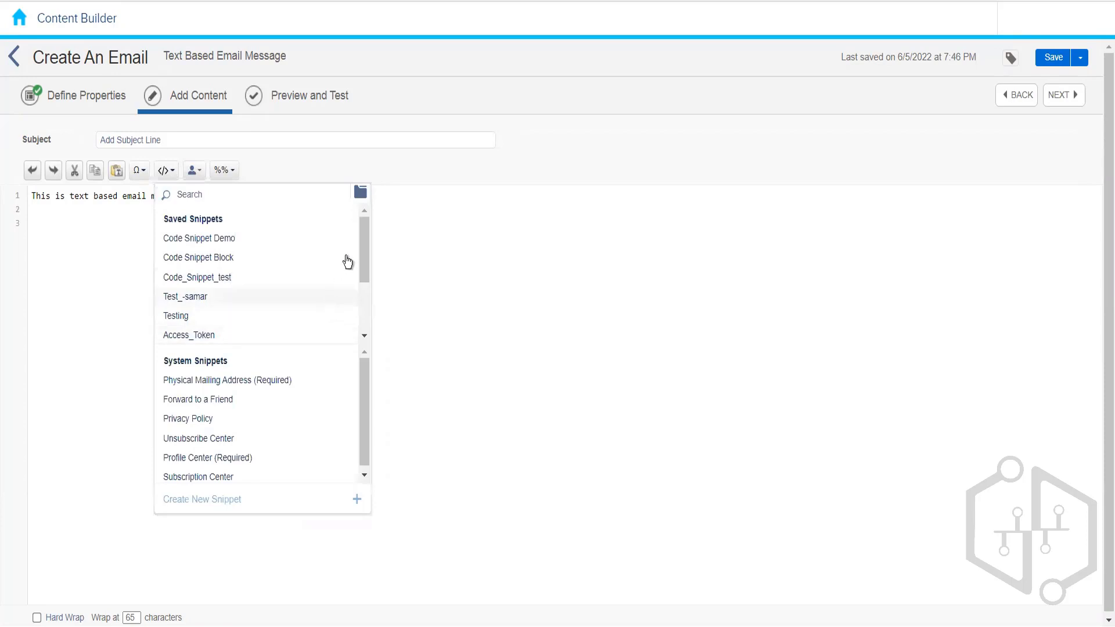
{"action": "left_click_drag", "start_coordinate": [361, 245], "coordinate": [362, 302]}
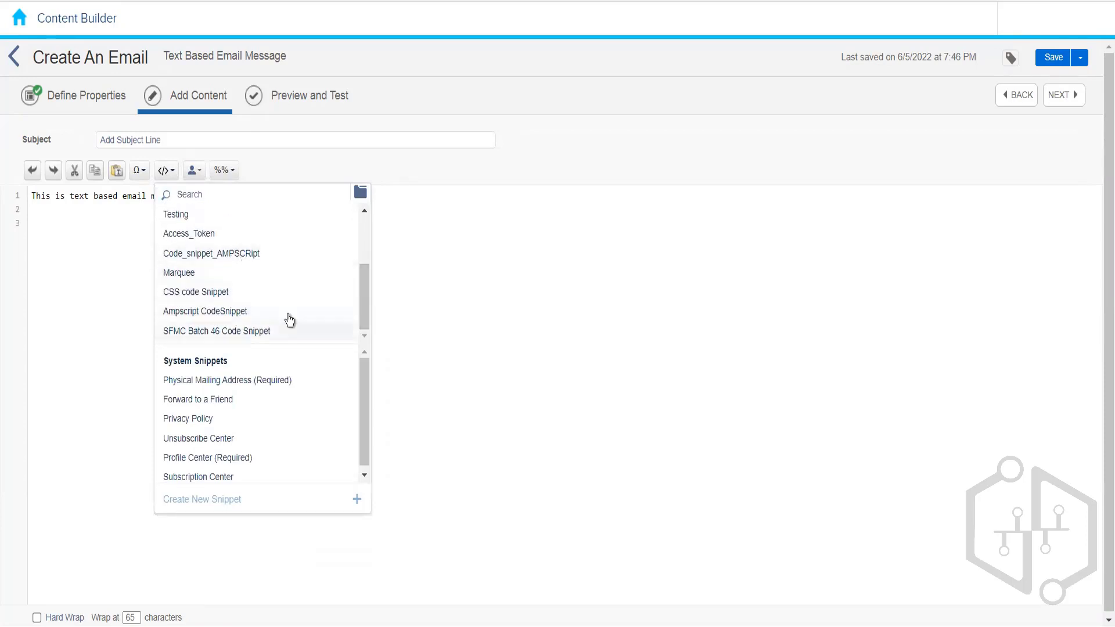
{"action": "left_click_drag", "start_coordinate": [363, 288], "coordinate": [366, 236]}
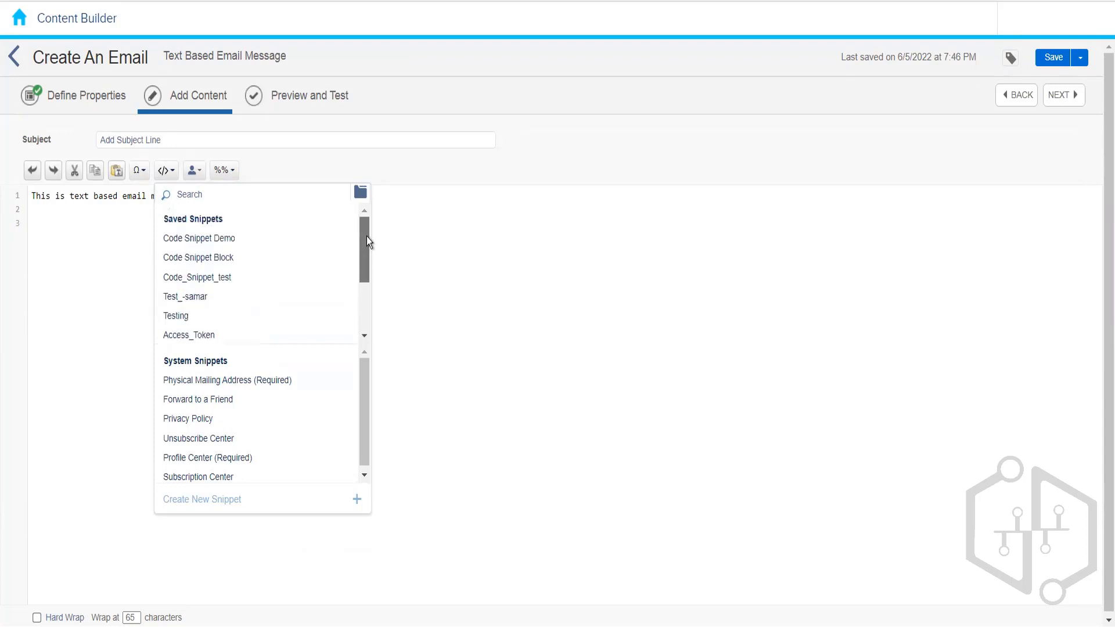
{"action": "left_click", "coordinate": [235, 280]}
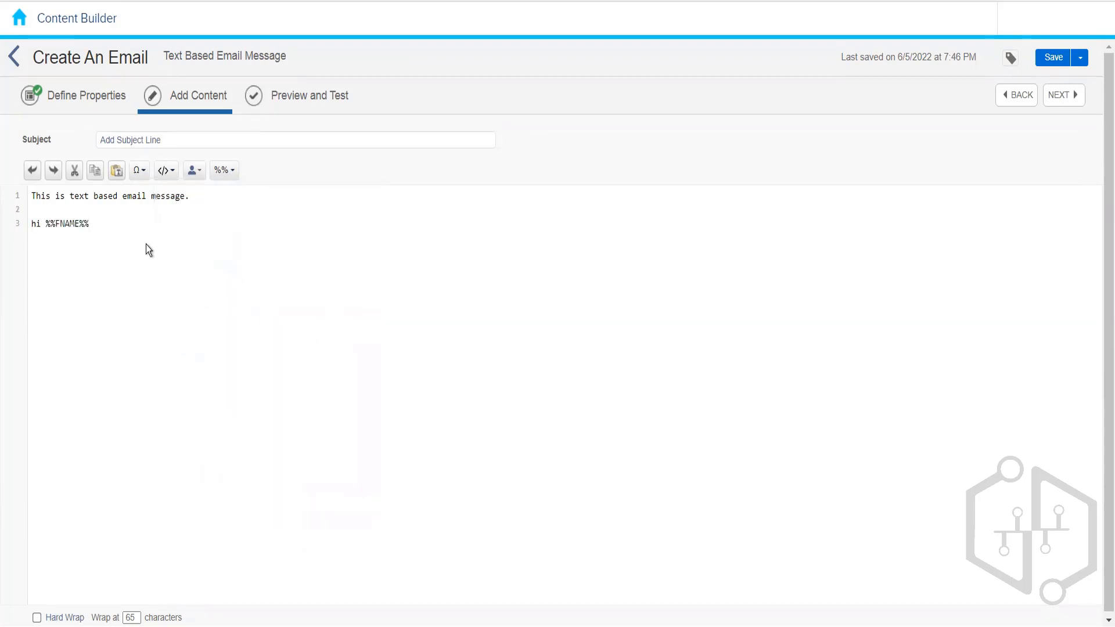
Delete the inserted greeting snippet on line 3 together with the empty line above it
{"action": "left_click_drag", "start_coordinate": [122, 224], "coordinate": [8, 216]}
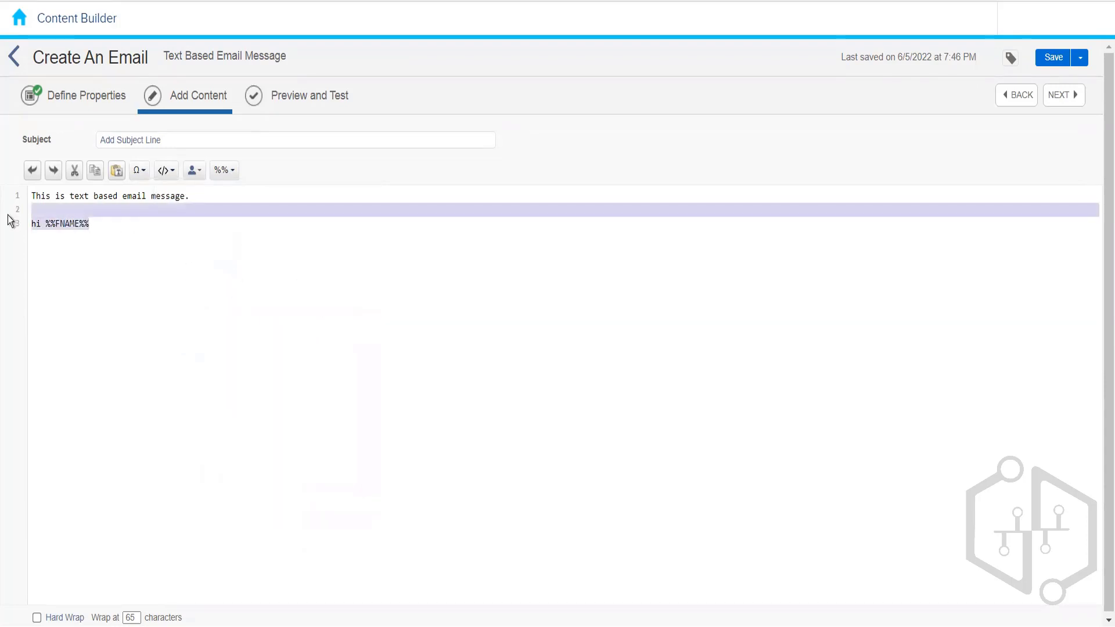
{"action": "key", "text": "BackSpace"}
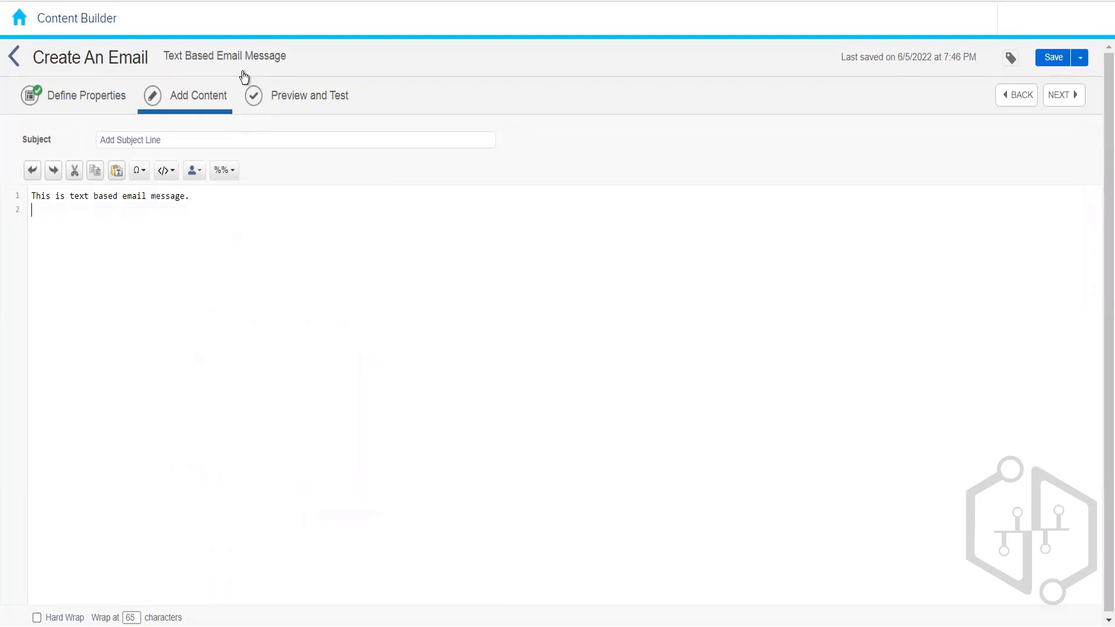
Set the subject line to the email's name, "Text Based Email Message", and save the email
{"action": "left_click", "coordinate": [165, 61]}
{"action": "key", "text": "ctrl+c"}
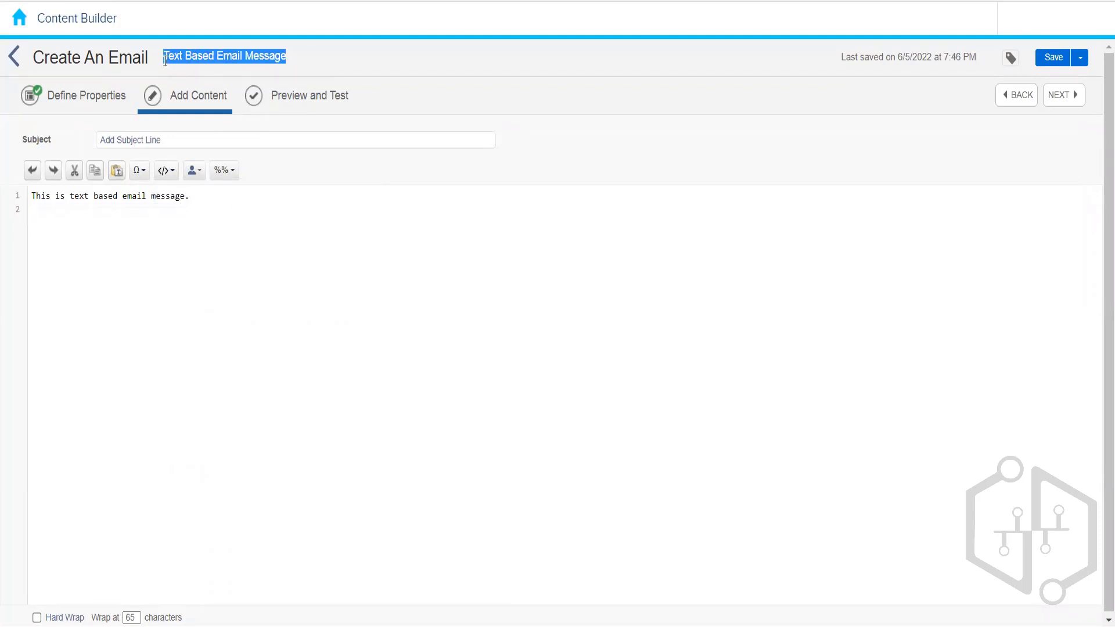
{"action": "left_click", "coordinate": [208, 141]}
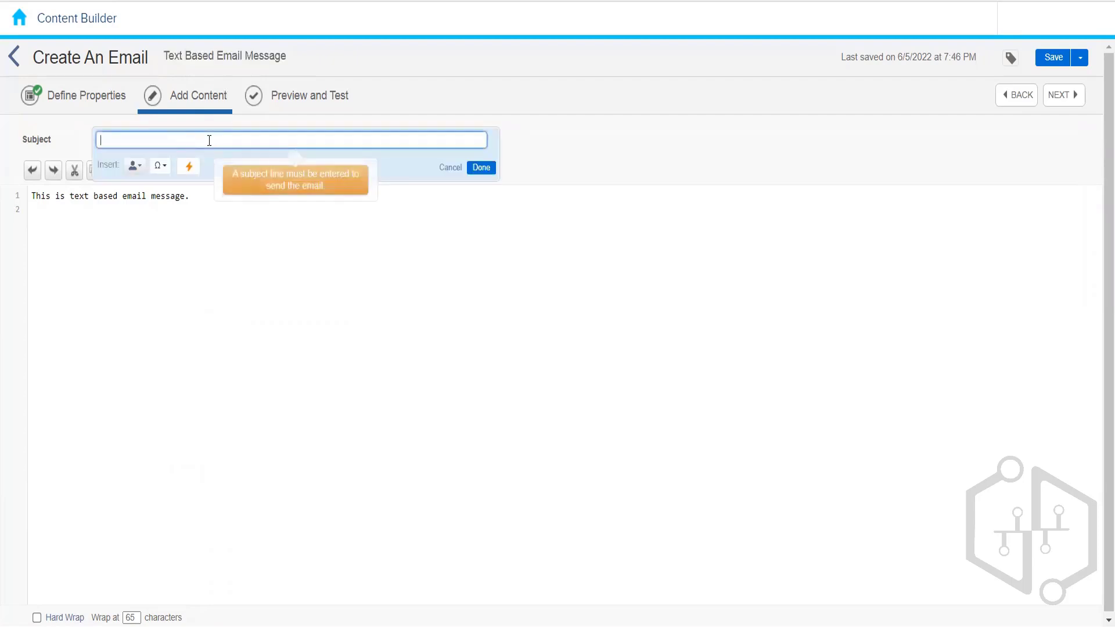
{"action": "key", "text": "ctrl+v"}
{"action": "left_click", "coordinate": [388, 283]}
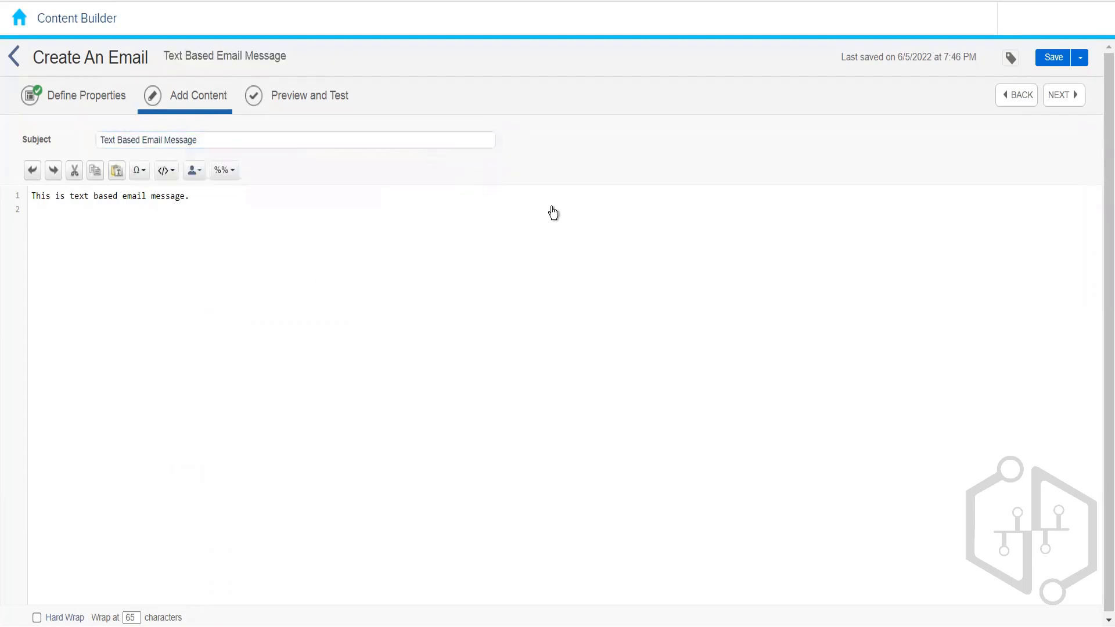
{"action": "left_click", "coordinate": [1049, 57]}
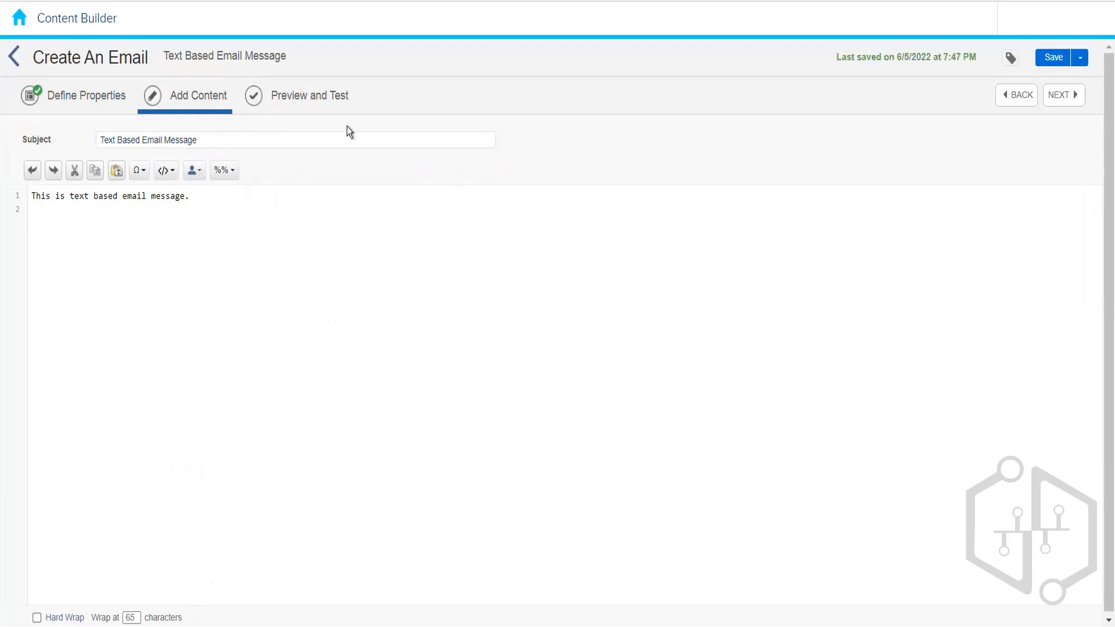
Return to the content list and create a new email message from the basic "1 Column Image" template
{"action": "mouse_move", "coordinate": [10, 39]}
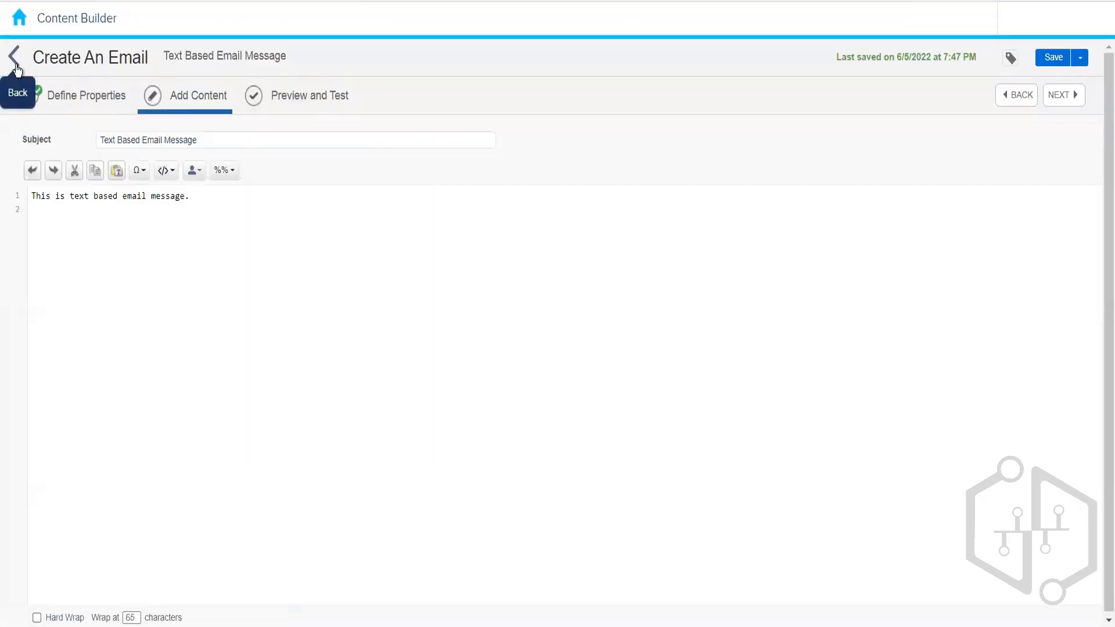
{"action": "left_click", "coordinate": [15, 66]}
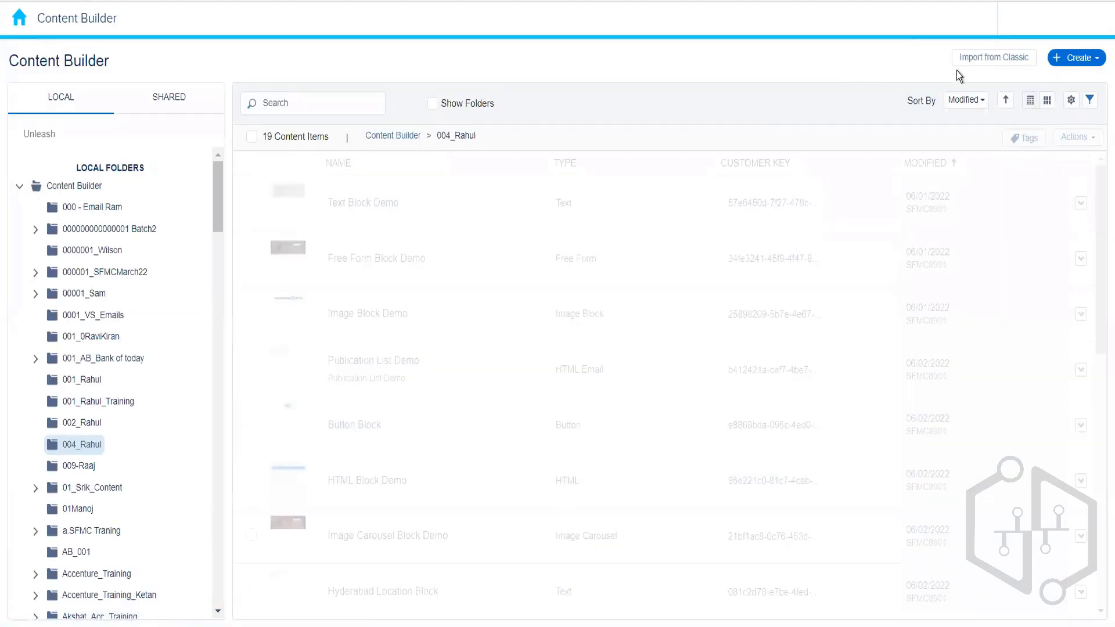
{"action": "left_click", "coordinate": [1081, 60]}
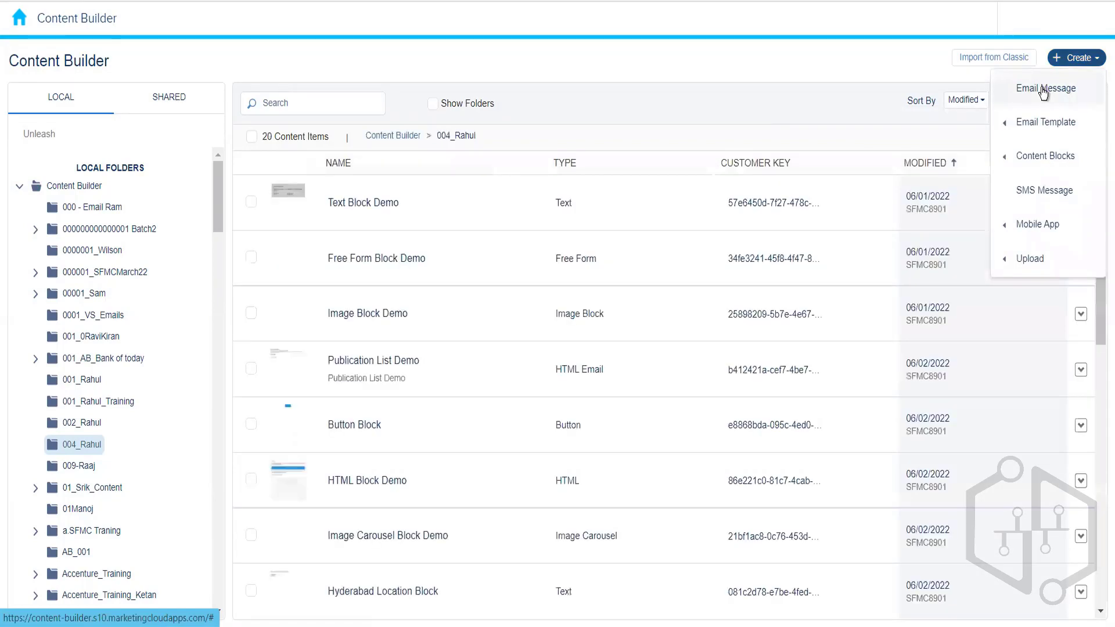
{"action": "left_click", "coordinate": [1043, 90]}
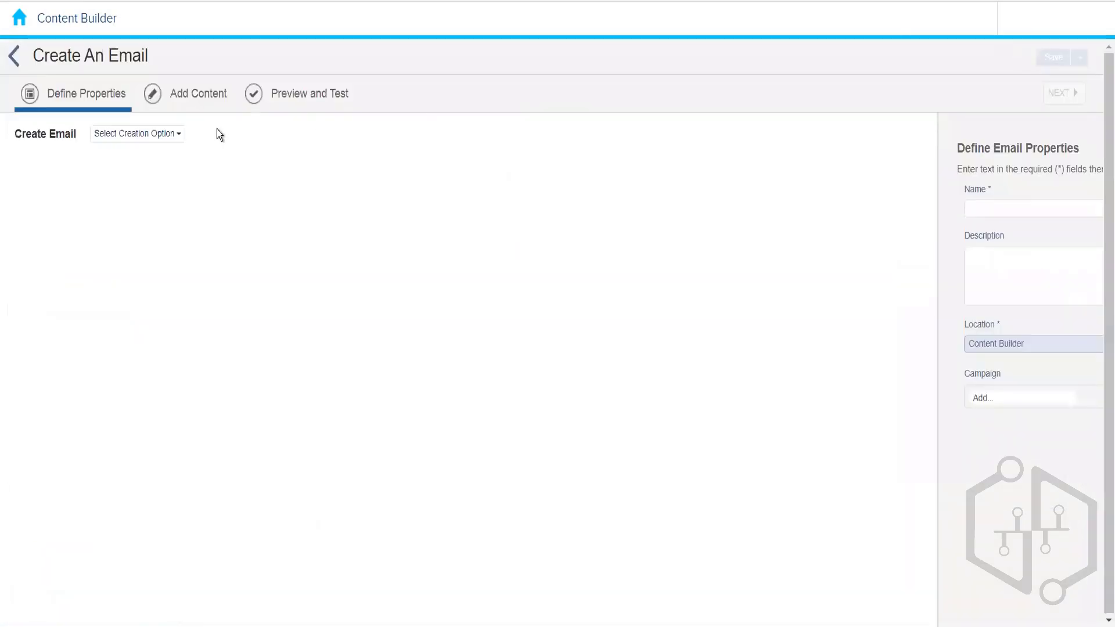
{"action": "left_click", "coordinate": [174, 138]}
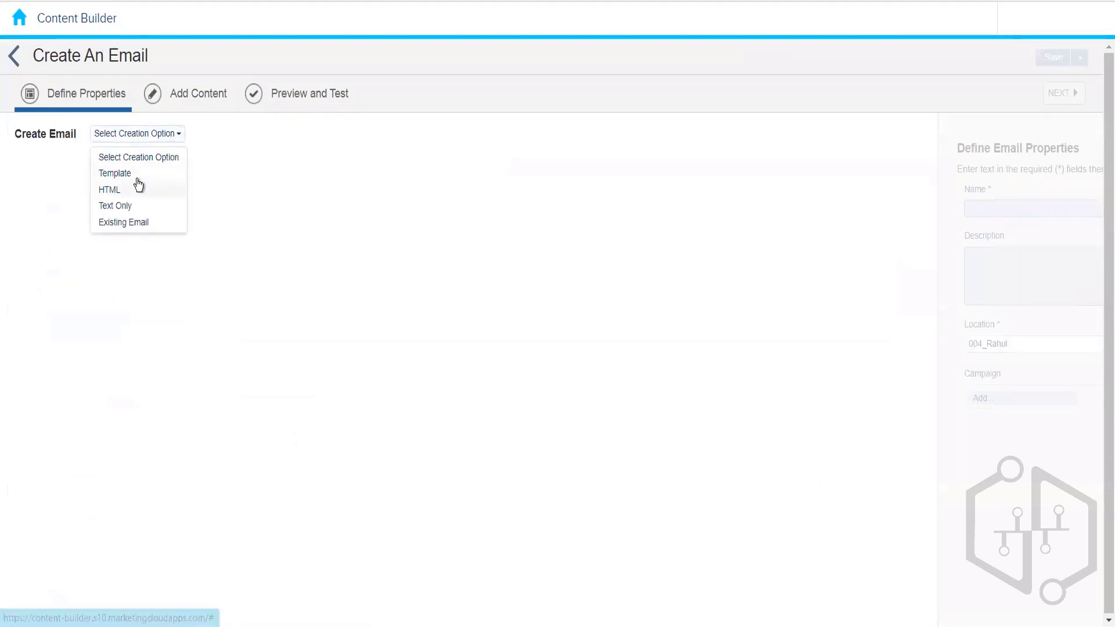
{"action": "left_click", "coordinate": [138, 174]}
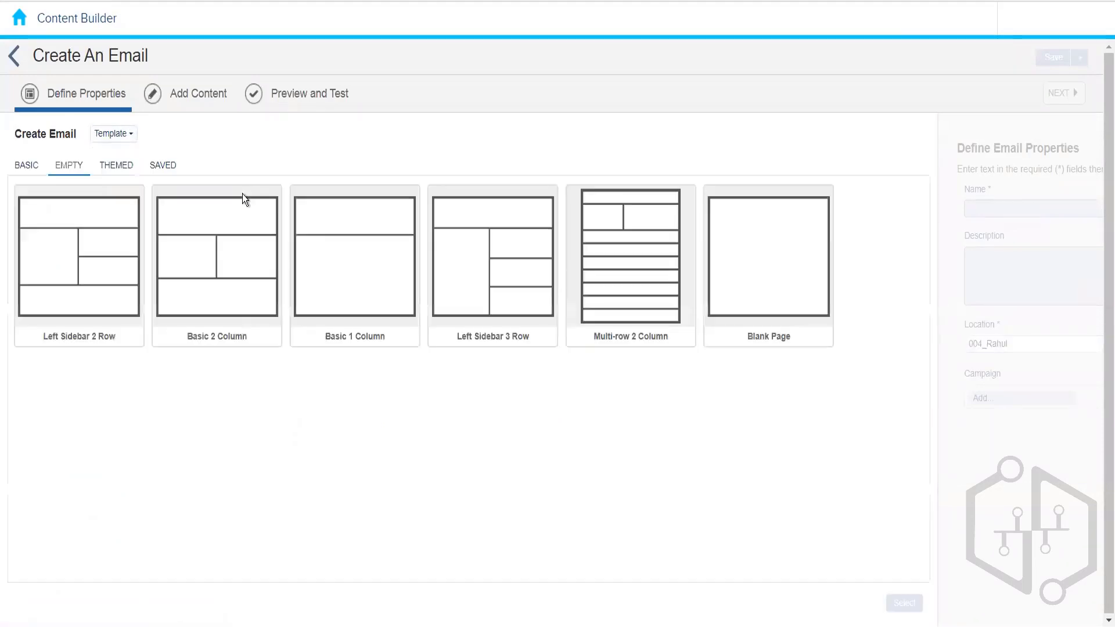
{"action": "left_click", "coordinate": [34, 166]}
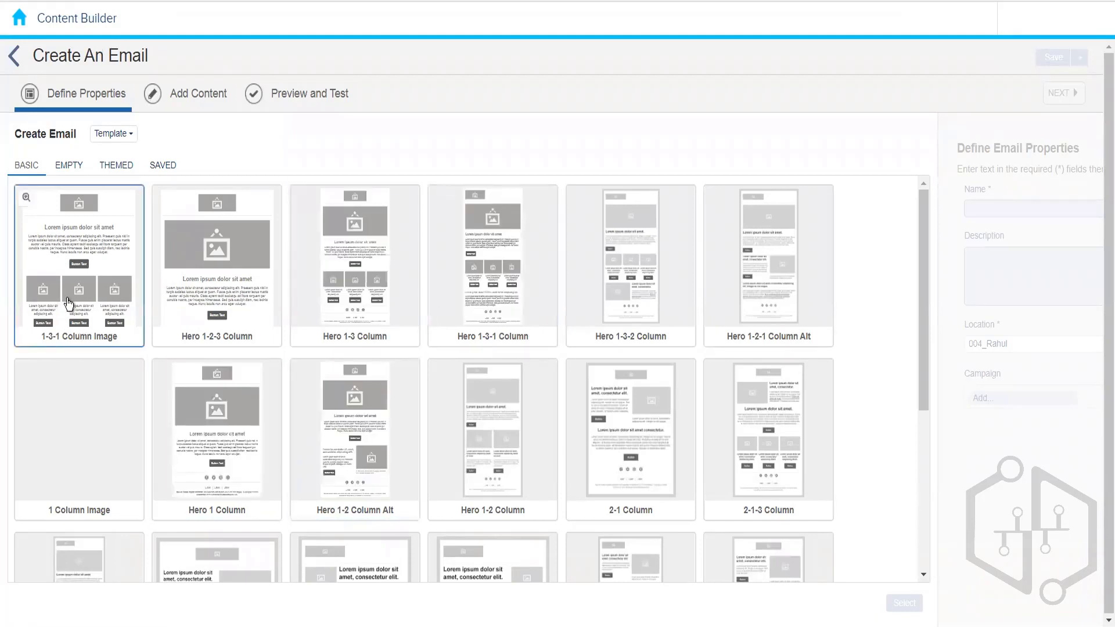
{"action": "left_click", "coordinate": [90, 427]}
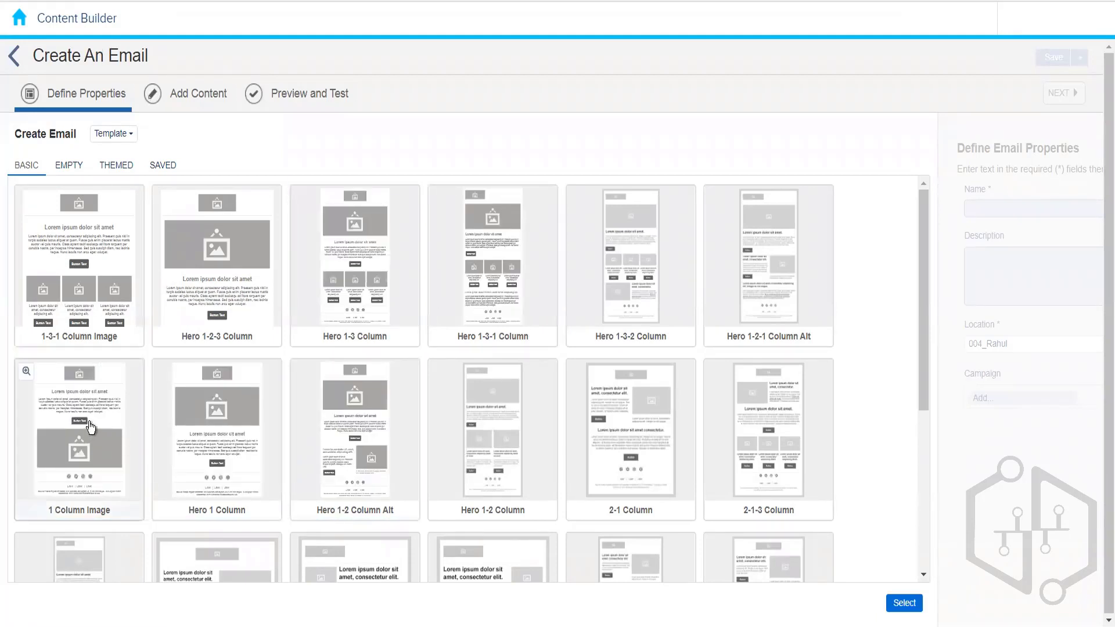
{"action": "left_click", "coordinate": [905, 608]}
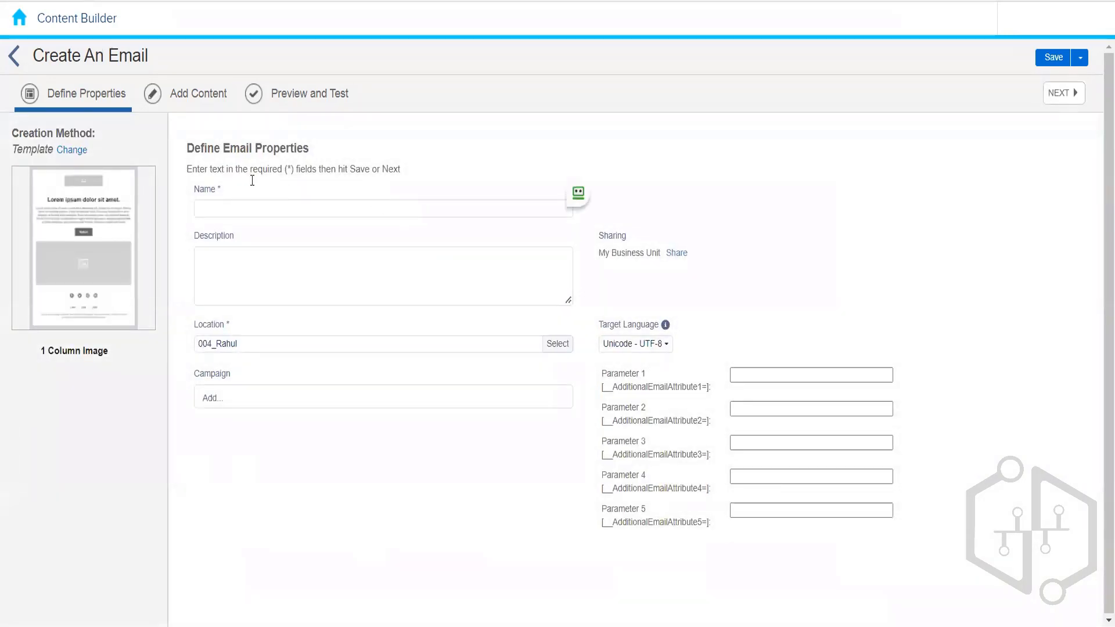
Name the new email "Basic Template Based Email message" and proceed to its content editor
{"action": "left_click", "coordinate": [269, 207]}
{"action": "type", "text": "Temp"}
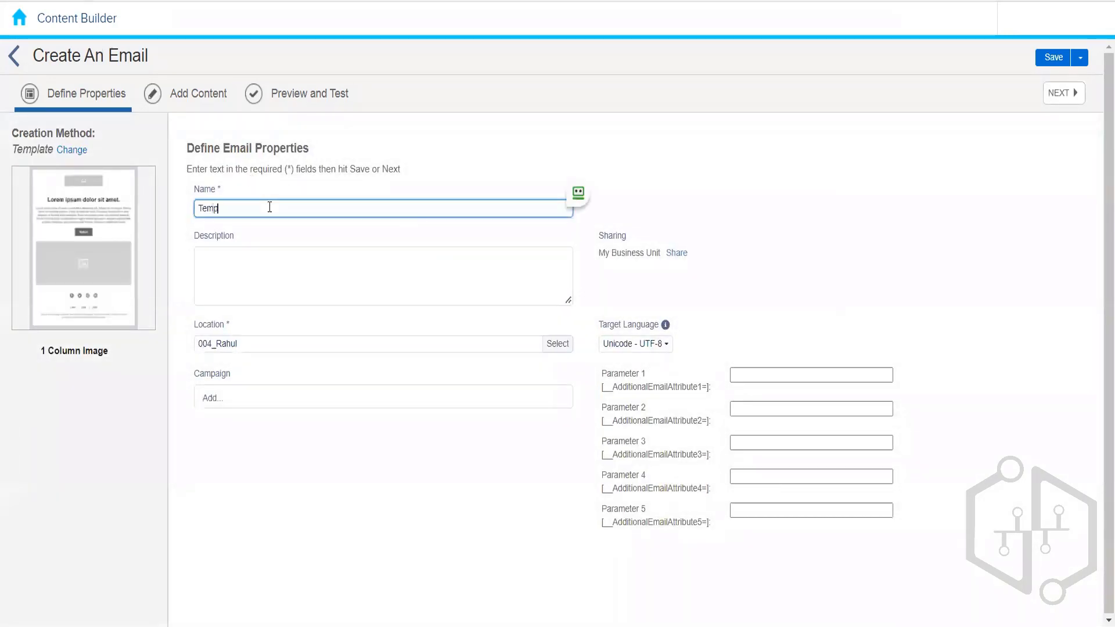
{"action": "type", "text": "late Based "}
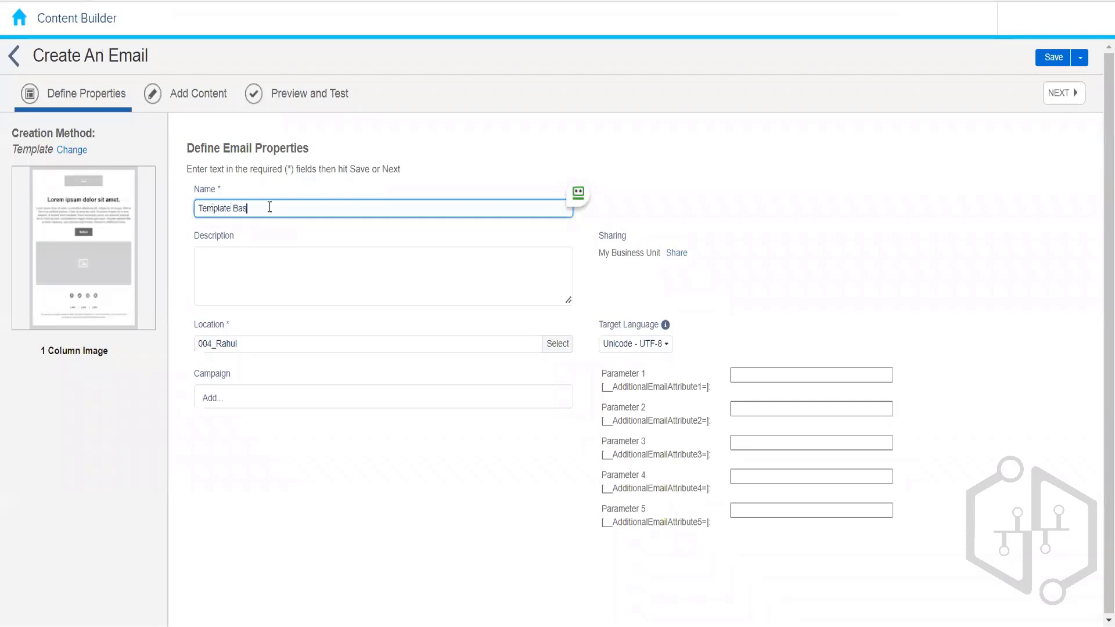
{"action": "type", "text": "Email message"}
{"action": "left_click", "coordinate": [200, 209]}
{"action": "type", "text": "Basic"}
{"action": "left_click", "coordinate": [579, 124]}
{"action": "left_click", "coordinate": [199, 92]}
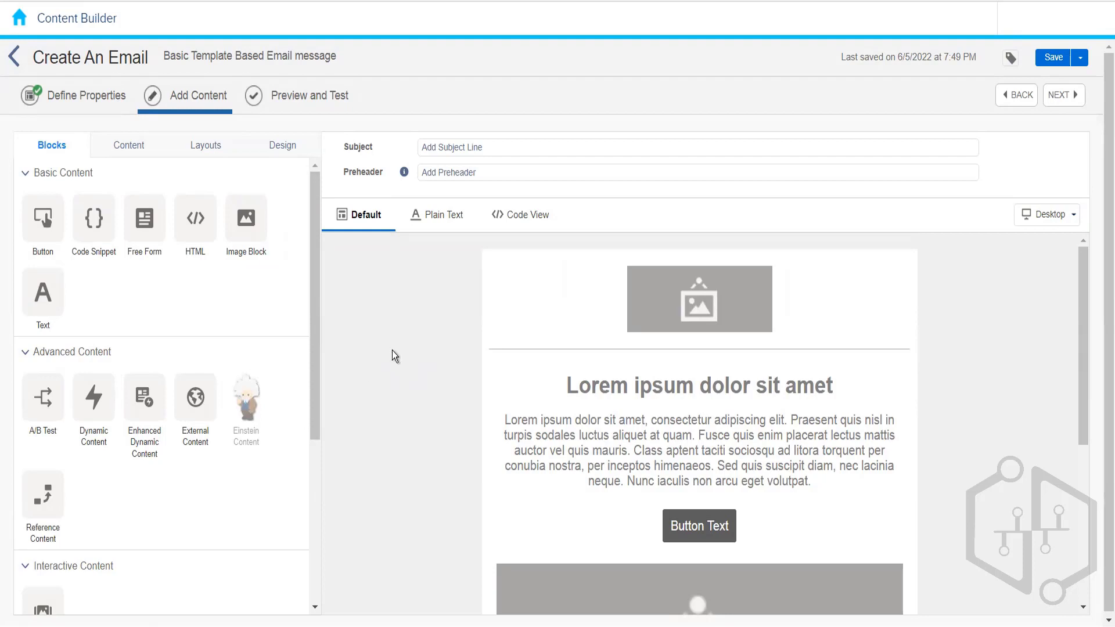
Examine the template's structure from header image to footer, including the blocks inside its main layout block
{"action": "scroll", "coordinate": [1084, 314], "scroll_direction": "down", "scroll_amount": 10}
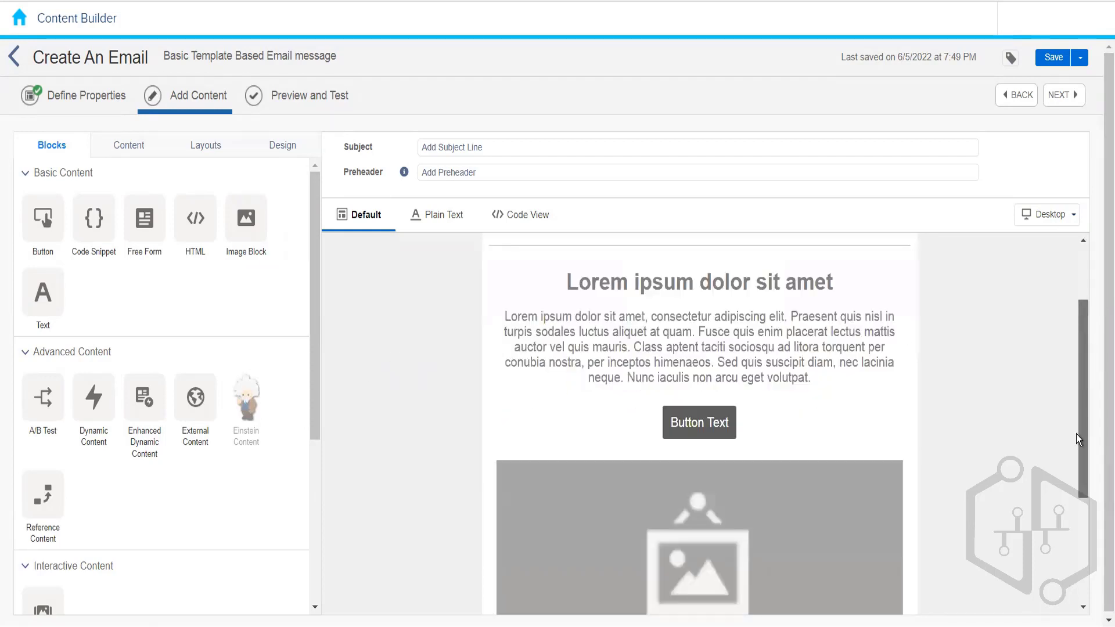
{"action": "scroll", "coordinate": [1097, 323], "scroll_direction": "up", "scroll_amount": 10}
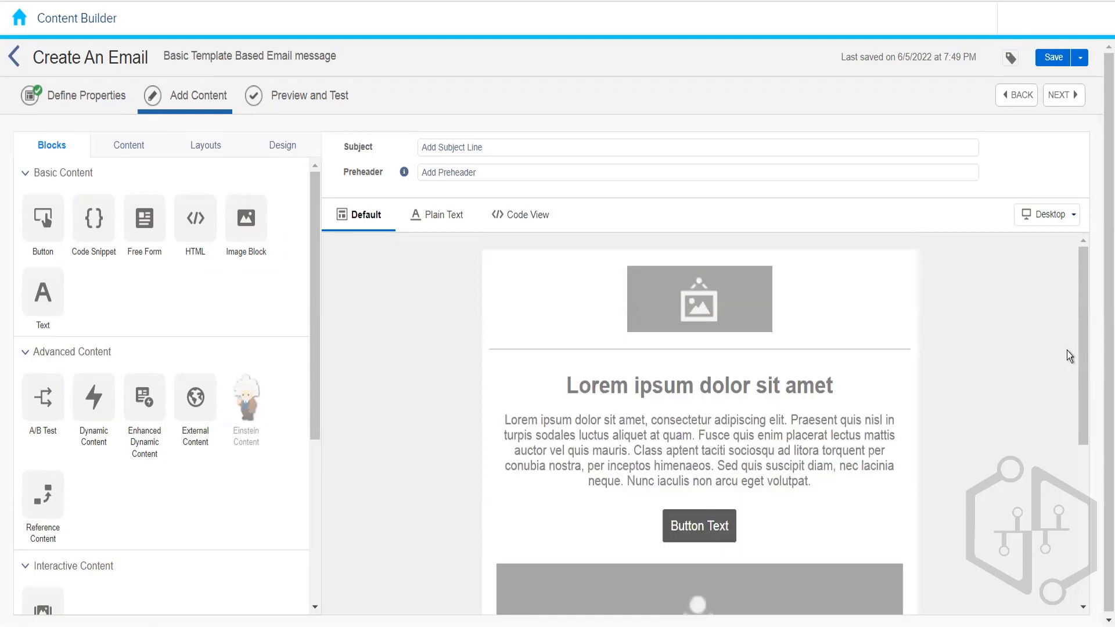
{"action": "scroll", "coordinate": [1081, 478], "scroll_direction": "down", "scroll_amount": 2}
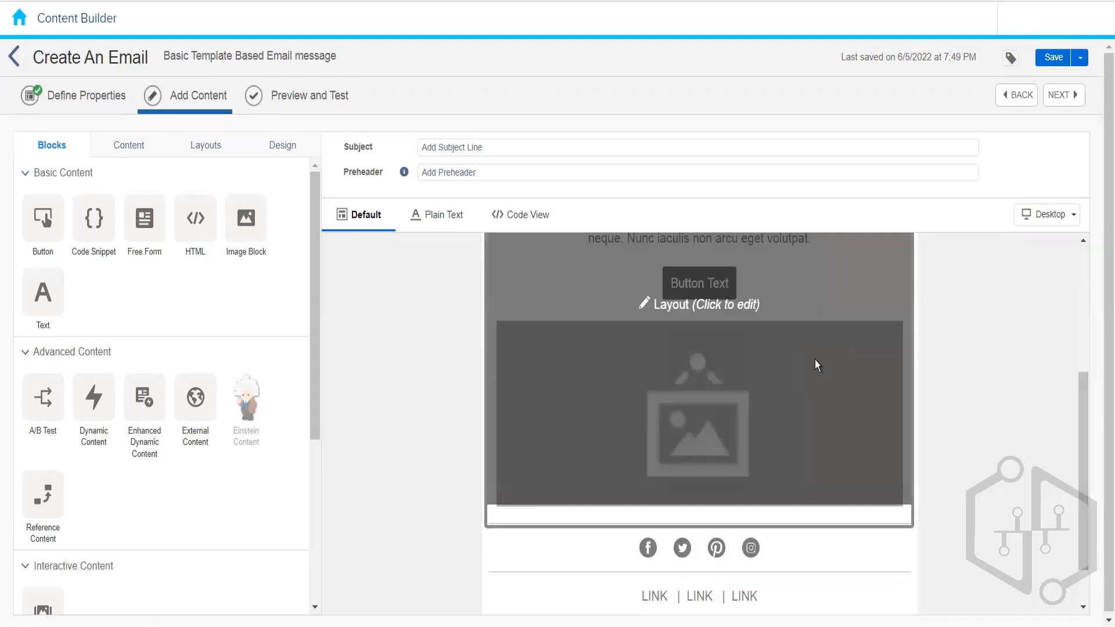
{"action": "left_click", "coordinate": [816, 365]}
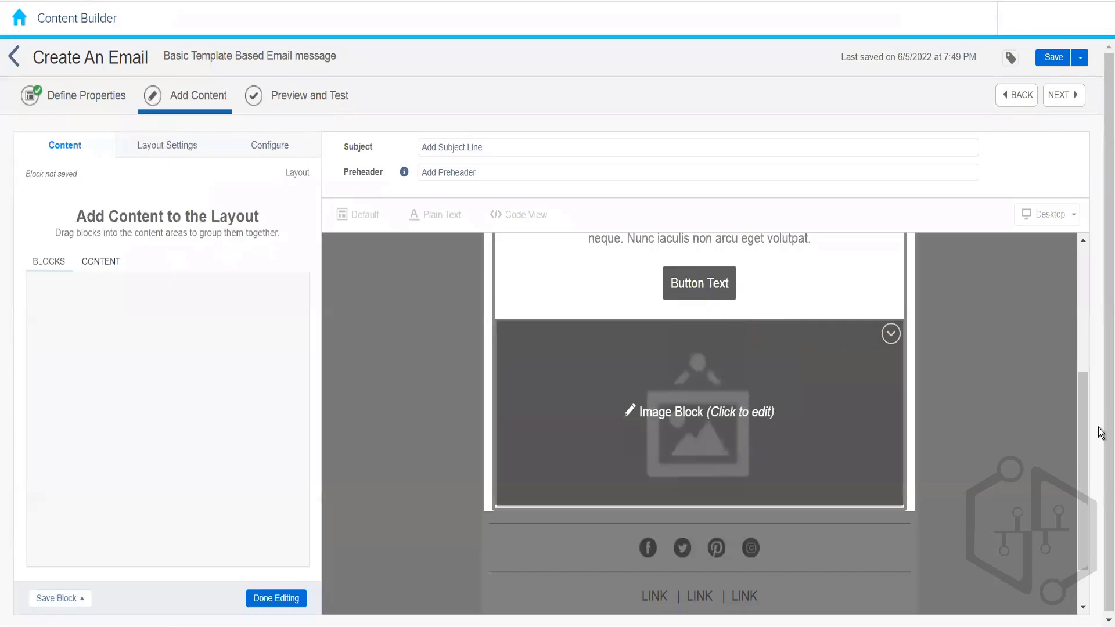
{"action": "left_click_drag", "start_coordinate": [1086, 490], "coordinate": [1085, 416]}
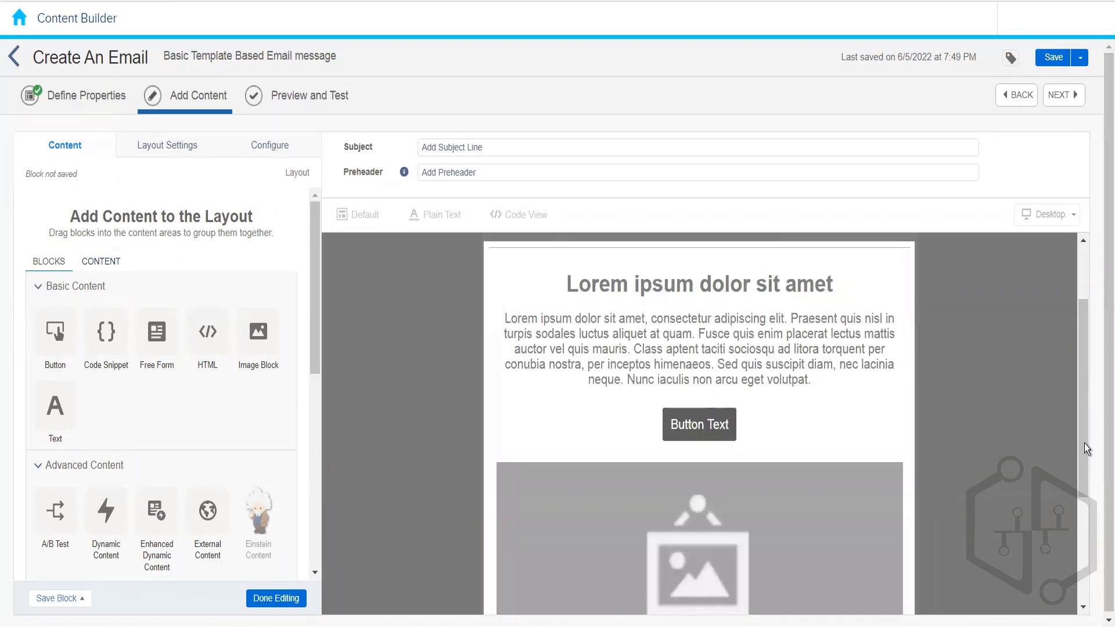
{"action": "left_click_drag", "start_coordinate": [1083, 468], "coordinate": [1084, 571]}
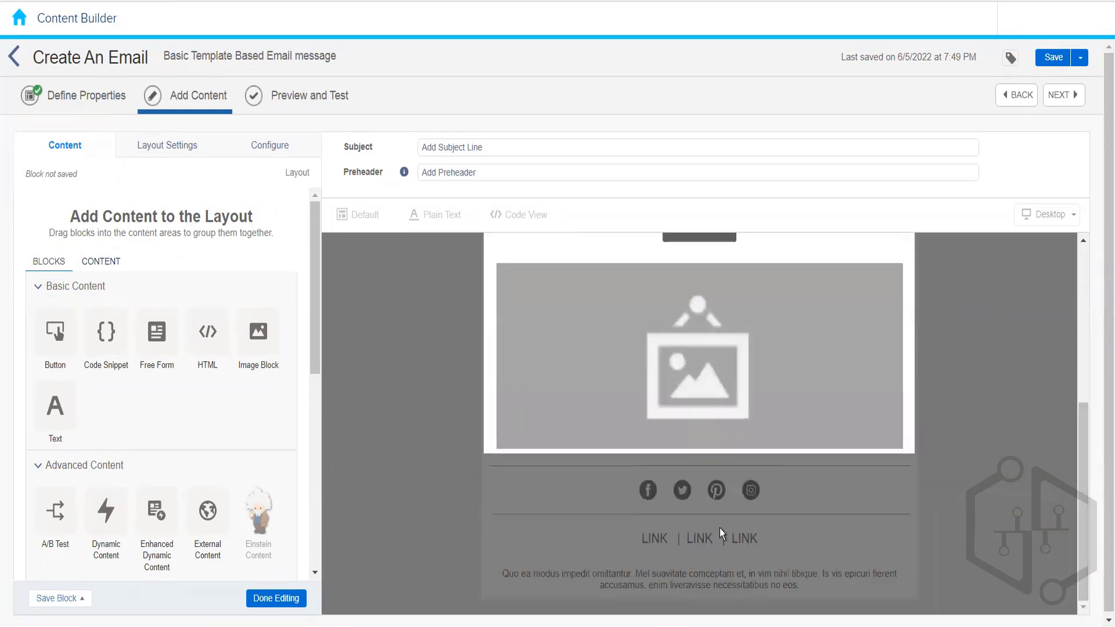
{"action": "left_click", "coordinate": [276, 598]}
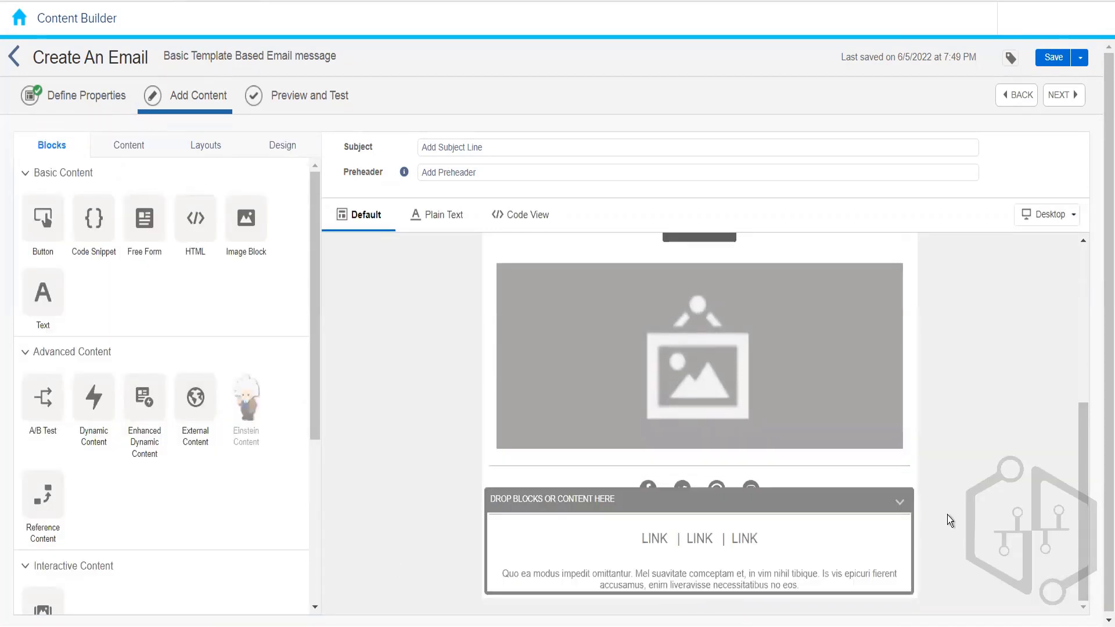
{"action": "left_click_drag", "start_coordinate": [1078, 591], "coordinate": [1072, 304]}
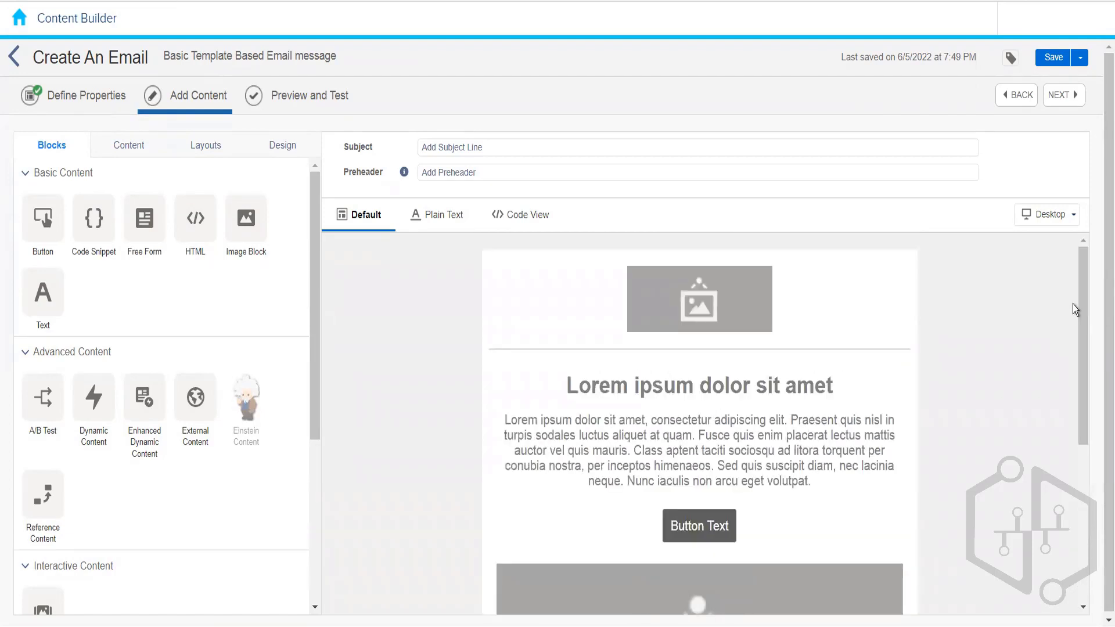
Replace the placeholder image in the email header with the existing image NTO White.png
{"action": "left_click", "coordinate": [691, 307]}
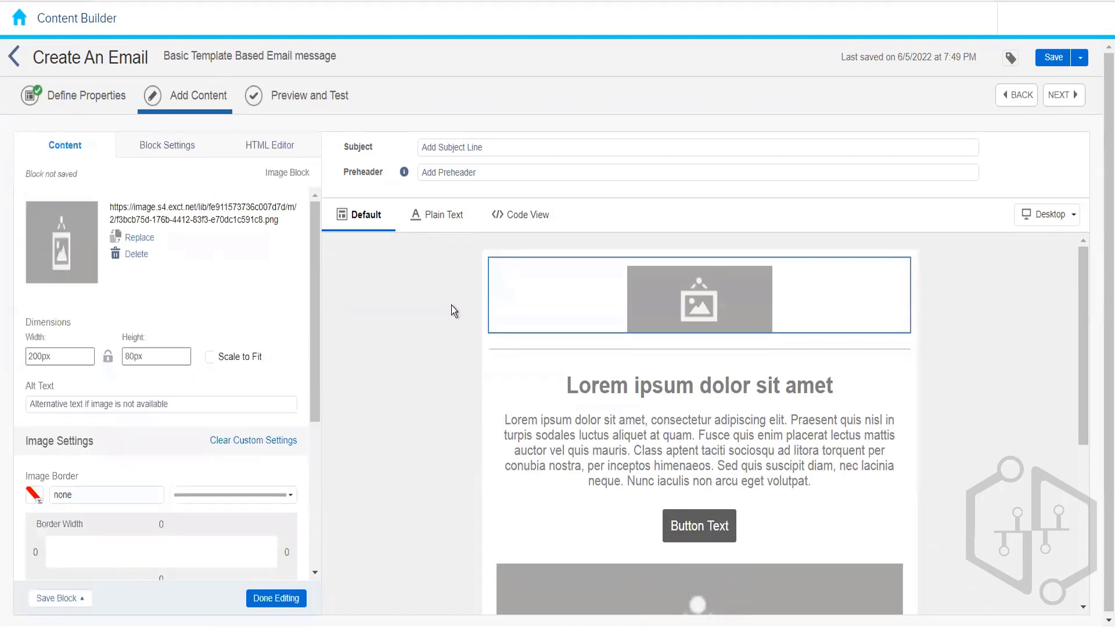
{"action": "left_click", "coordinate": [139, 240]}
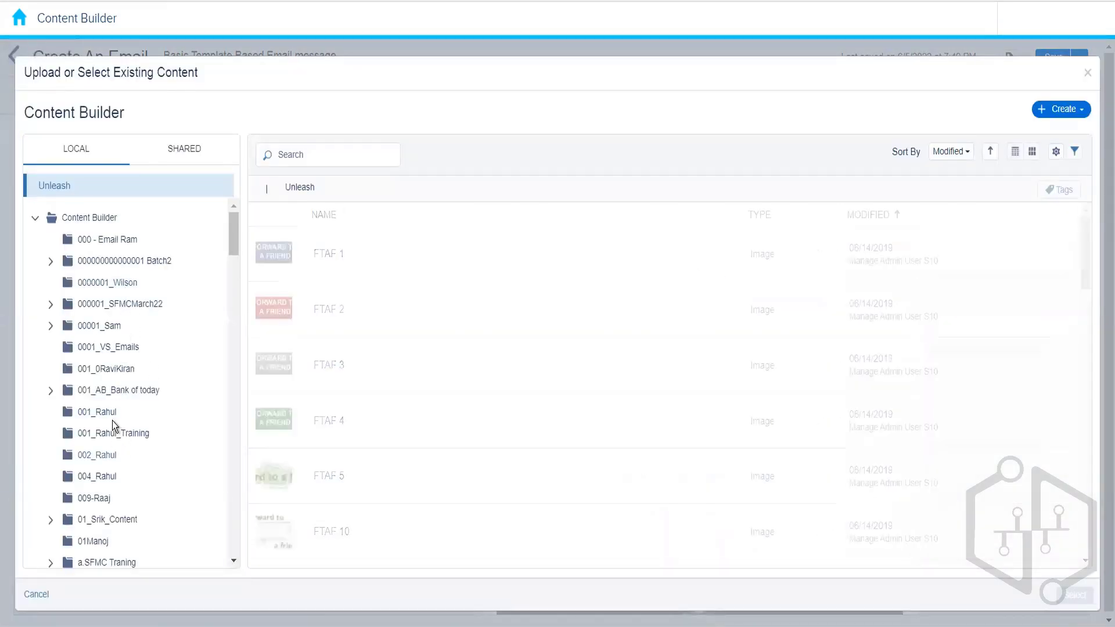
{"action": "left_click", "coordinate": [106, 412]}
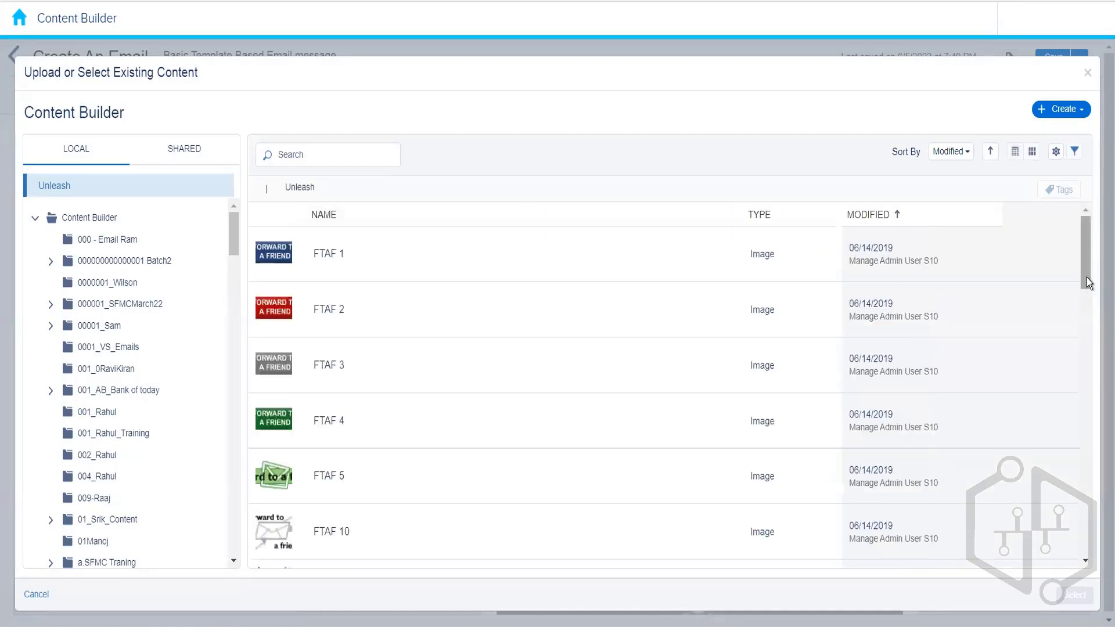
{"action": "left_click_drag", "start_coordinate": [1086, 277], "coordinate": [1090, 554]}
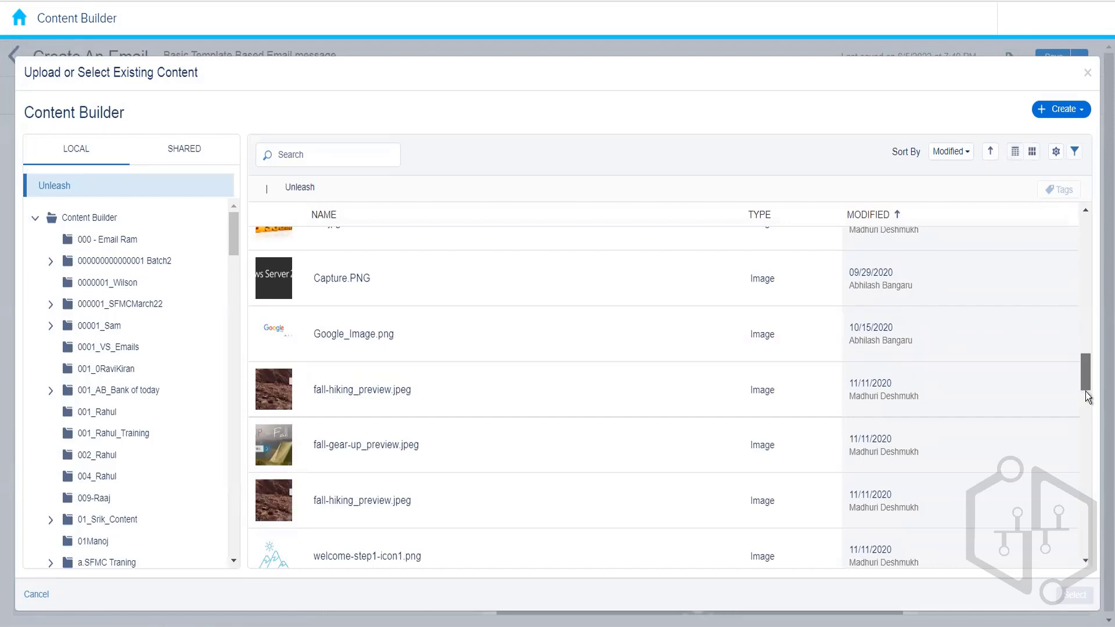
{"action": "left_click_drag", "start_coordinate": [1085, 391], "coordinate": [1086, 413]}
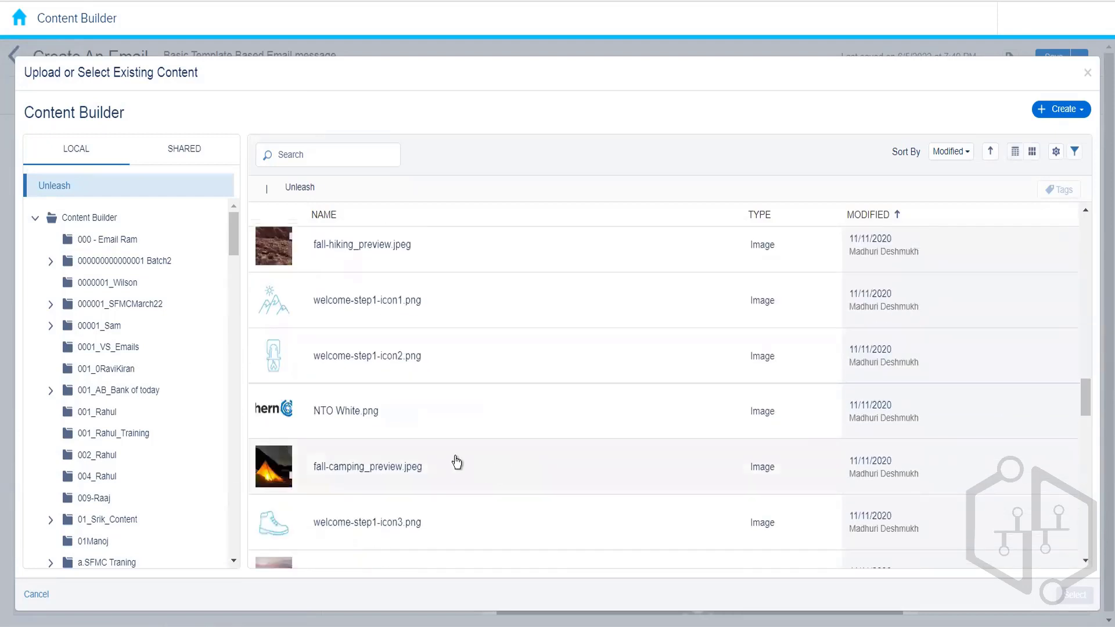
{"action": "left_click", "coordinate": [617, 437]}
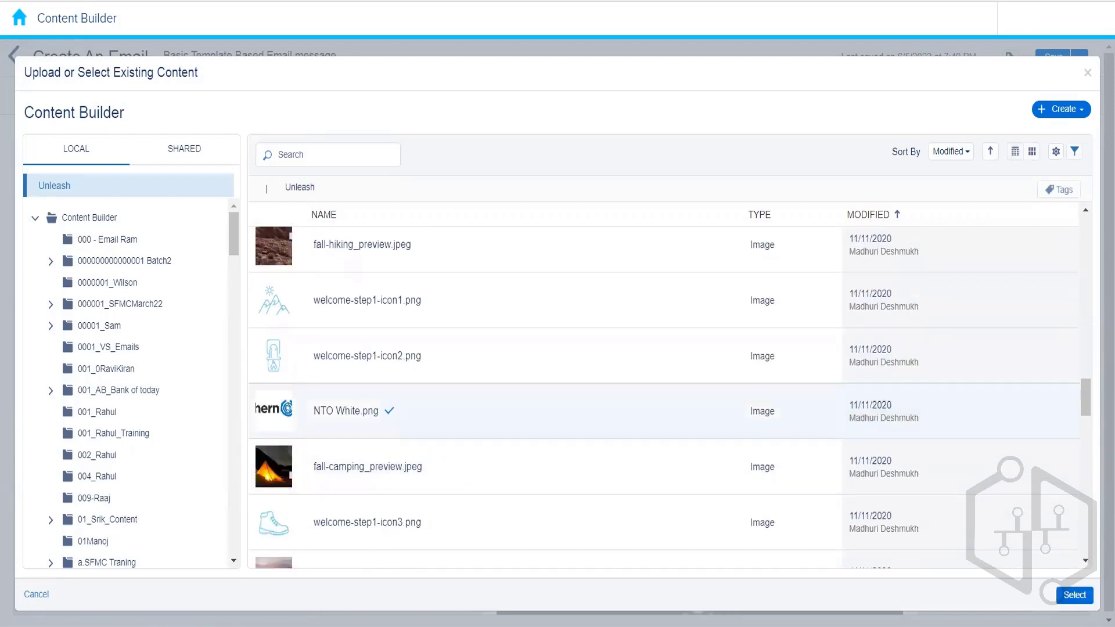
{"action": "left_click", "coordinate": [1081, 595]}
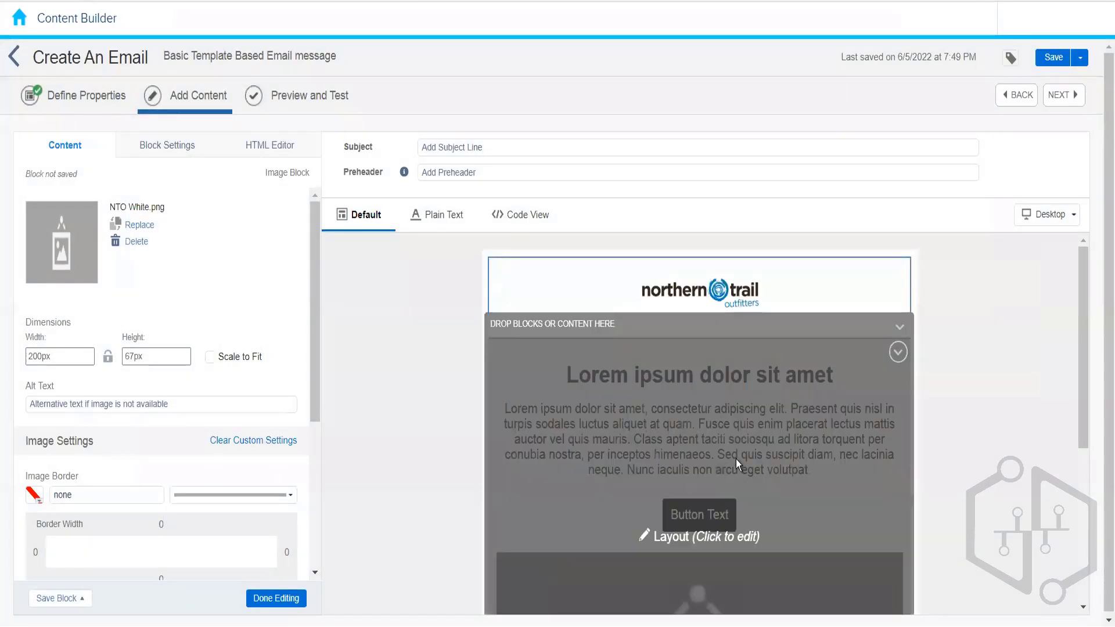
{"action": "left_click", "coordinate": [276, 599]}
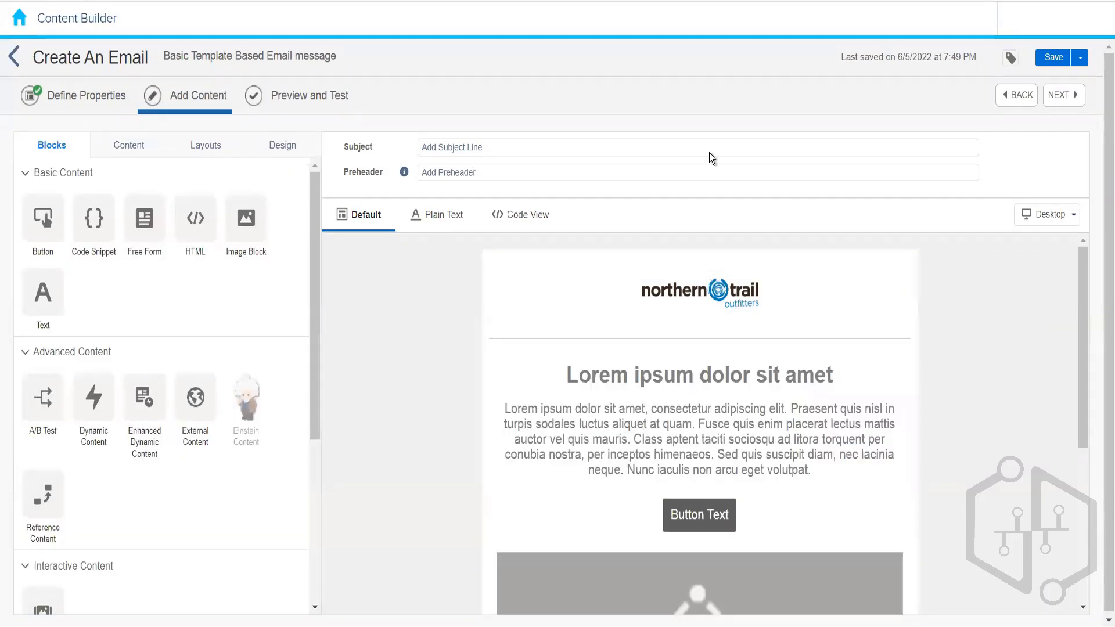
Set the subject line to "Basic Template Based Email message" and open the email's plain text version
{"action": "left_click_drag", "start_coordinate": [364, 54], "coordinate": [144, 72]}
{"action": "key", "text": "ctrl+c"}
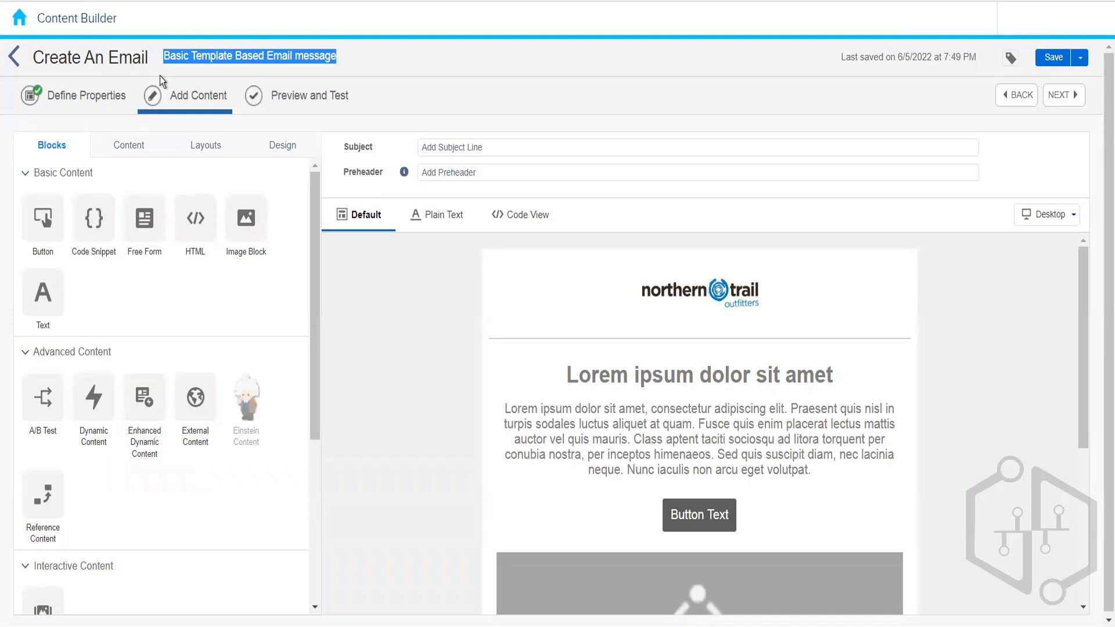
{"action": "left_click", "coordinate": [484, 147]}
{"action": "key", "text": "ctrl+v"}
{"action": "left_click", "coordinate": [413, 346]}
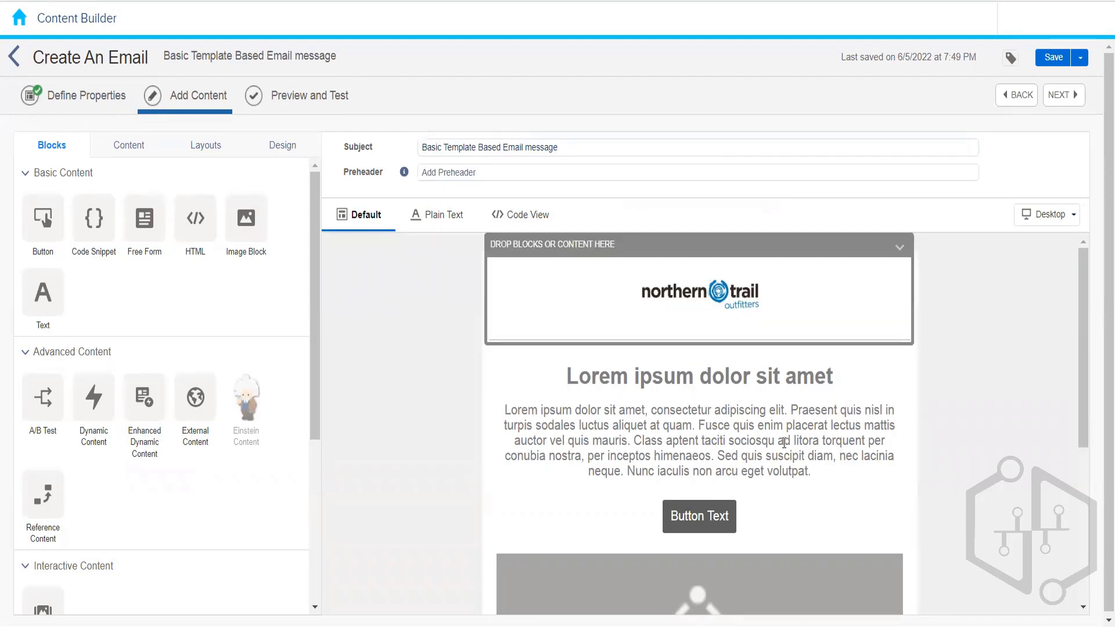
{"action": "left_click", "coordinate": [431, 223]}
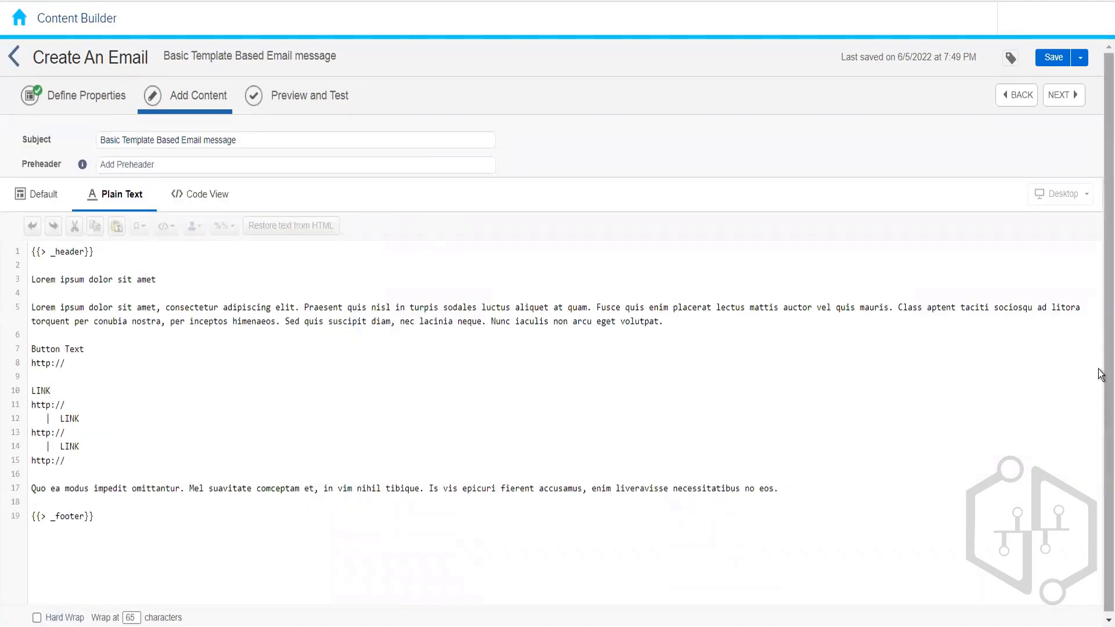
Review the email's plain text version, then examine its full HTML code from beginning to end in the code view
{"action": "left_click_drag", "start_coordinate": [1104, 371], "coordinate": [1105, 447]}
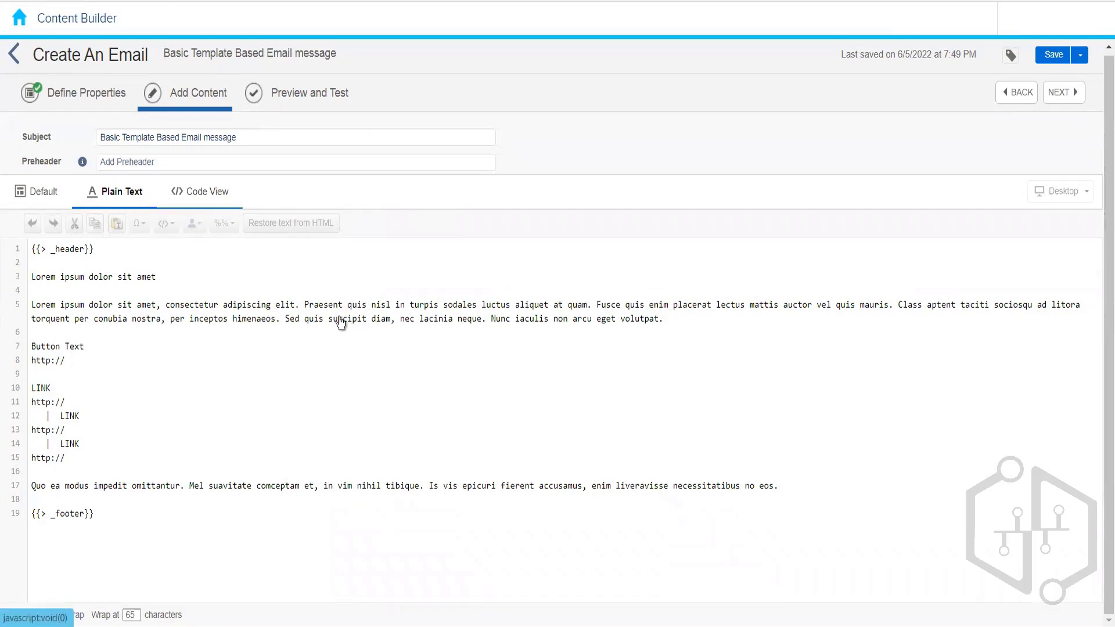
{"action": "left_click", "coordinate": [172, 193]}
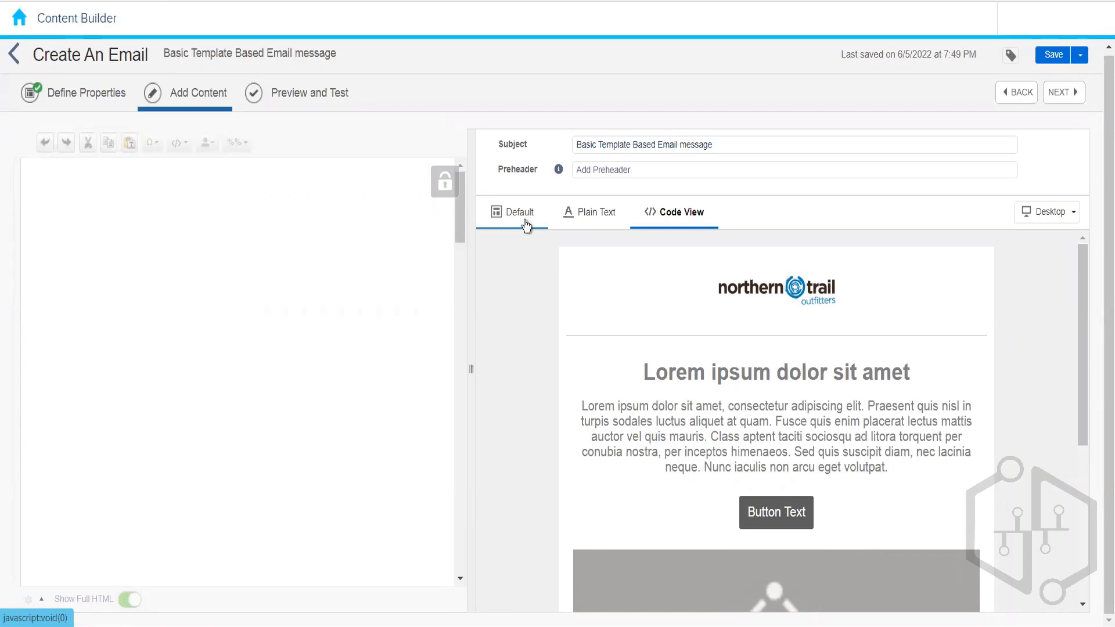
{"action": "left_click", "coordinate": [525, 224]}
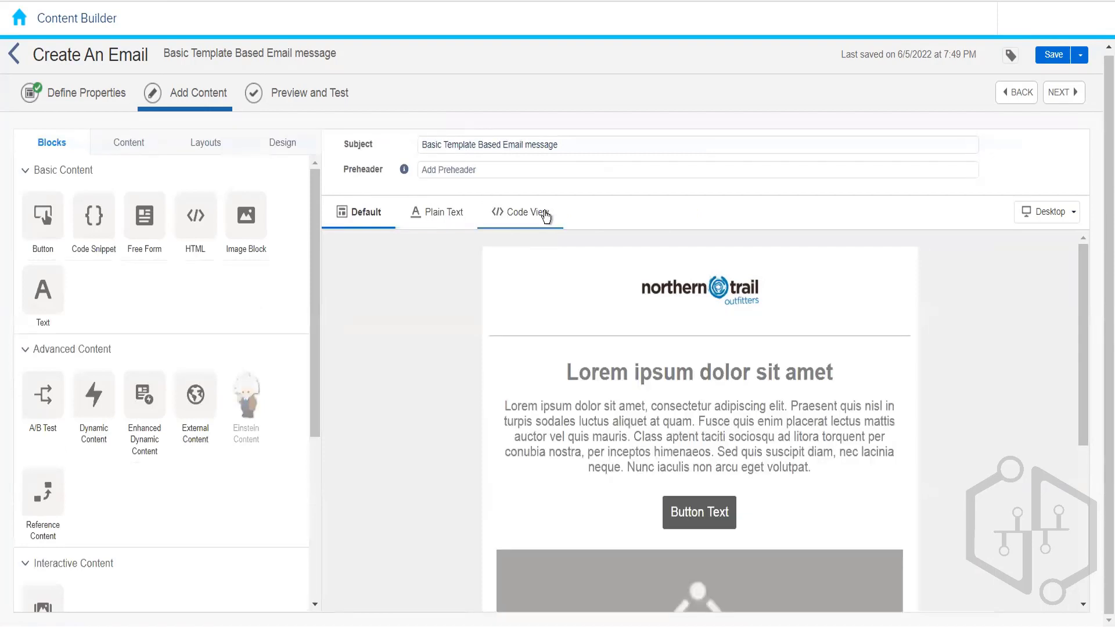
{"action": "left_click", "coordinate": [541, 212]}
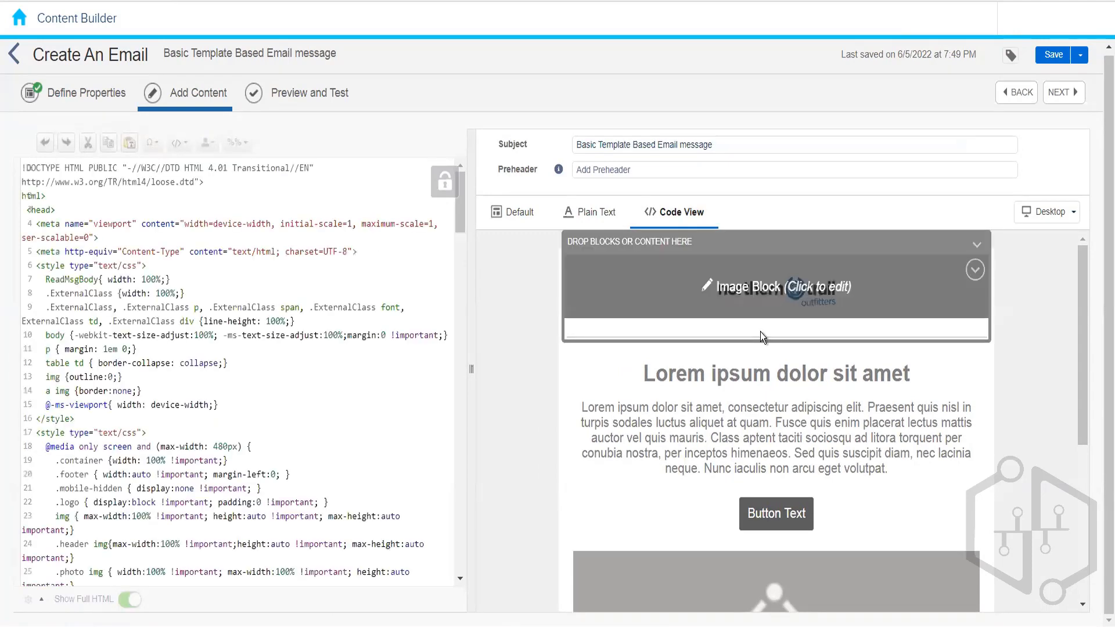
{"action": "left_click_drag", "start_coordinate": [458, 221], "coordinate": [468, 496]}
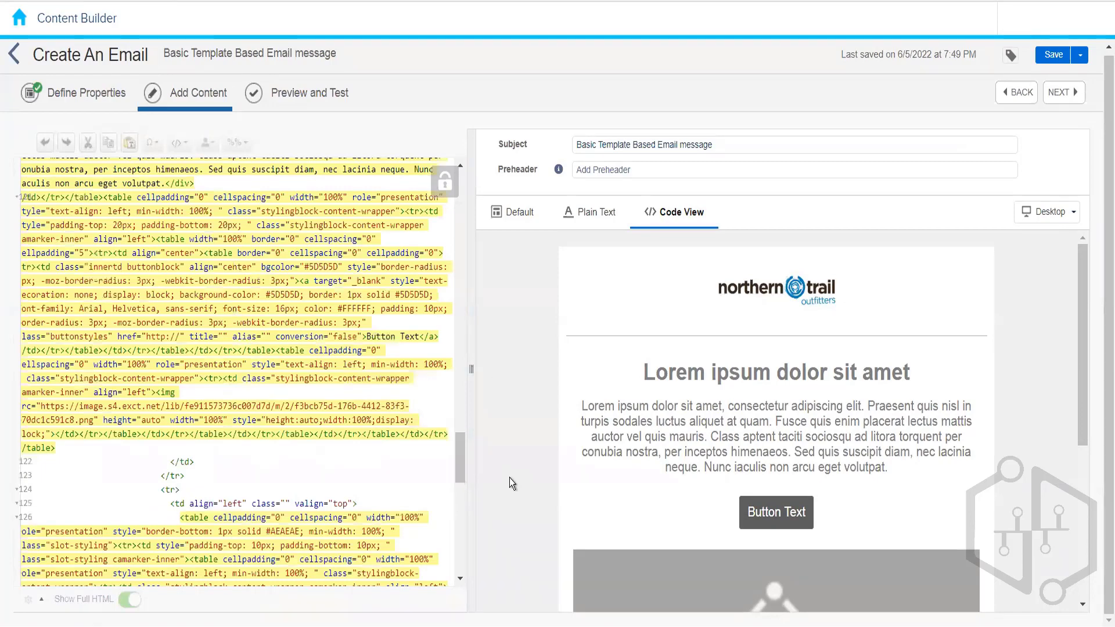
{"action": "scroll", "coordinate": [462, 557], "scroll_direction": "down", "scroll_amount": 2}
{"action": "left_click_drag", "start_coordinate": [462, 557], "coordinate": [470, 161]}
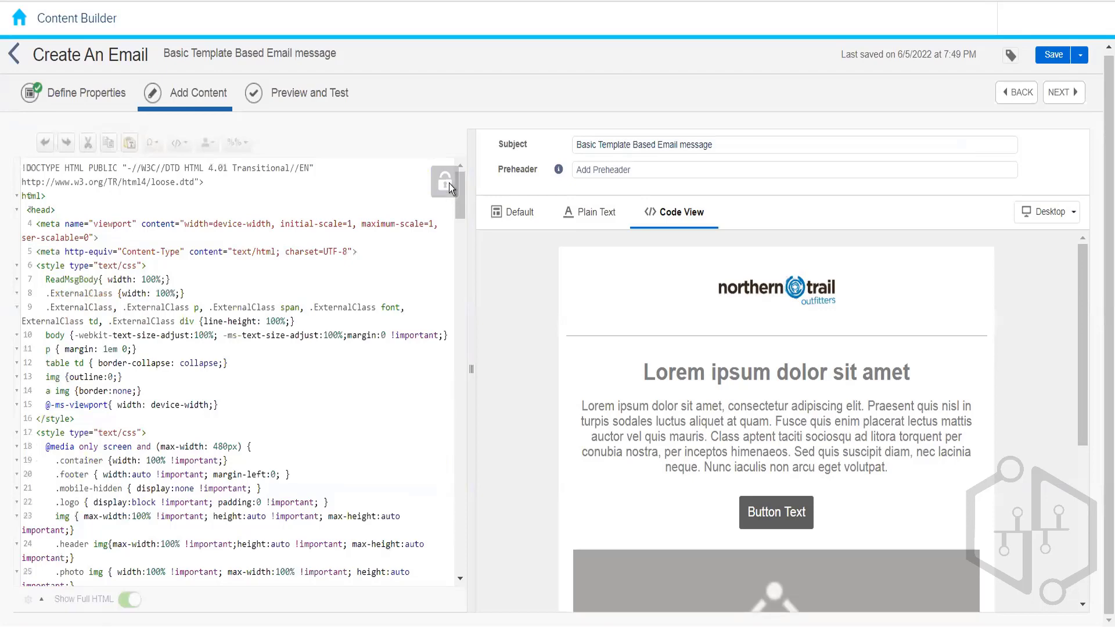
Return to the default view, save the email and go back to the content list
{"action": "left_click", "coordinate": [507, 218]}
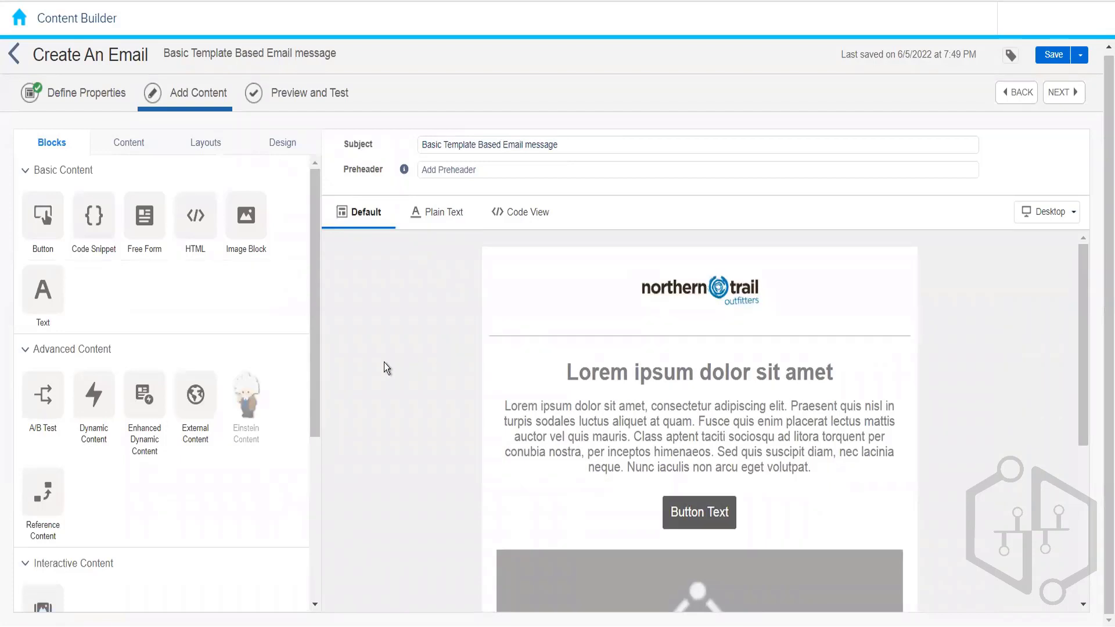
{"action": "left_click", "coordinate": [1054, 55]}
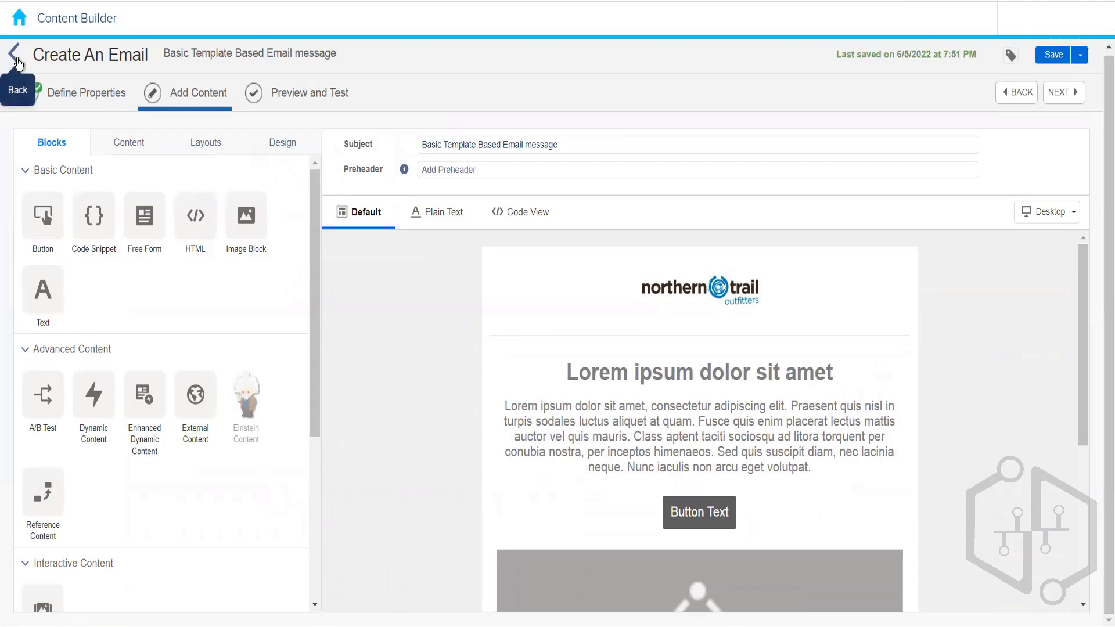
{"action": "left_click", "coordinate": [16, 63]}
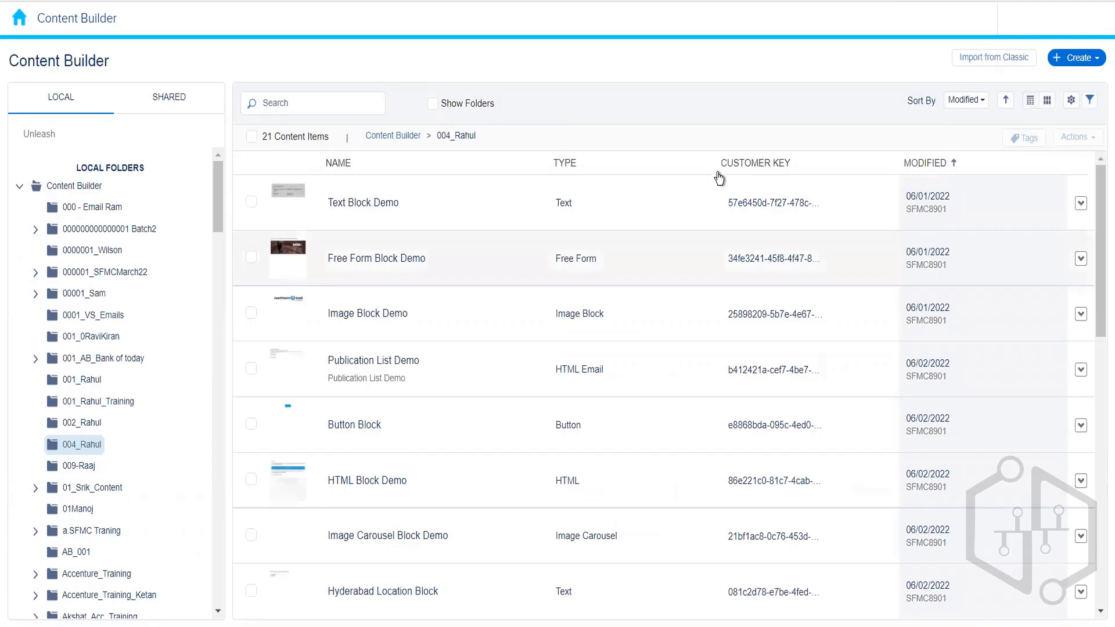
Start a new email message using the Template creation option
{"action": "left_click", "coordinate": [1091, 62]}
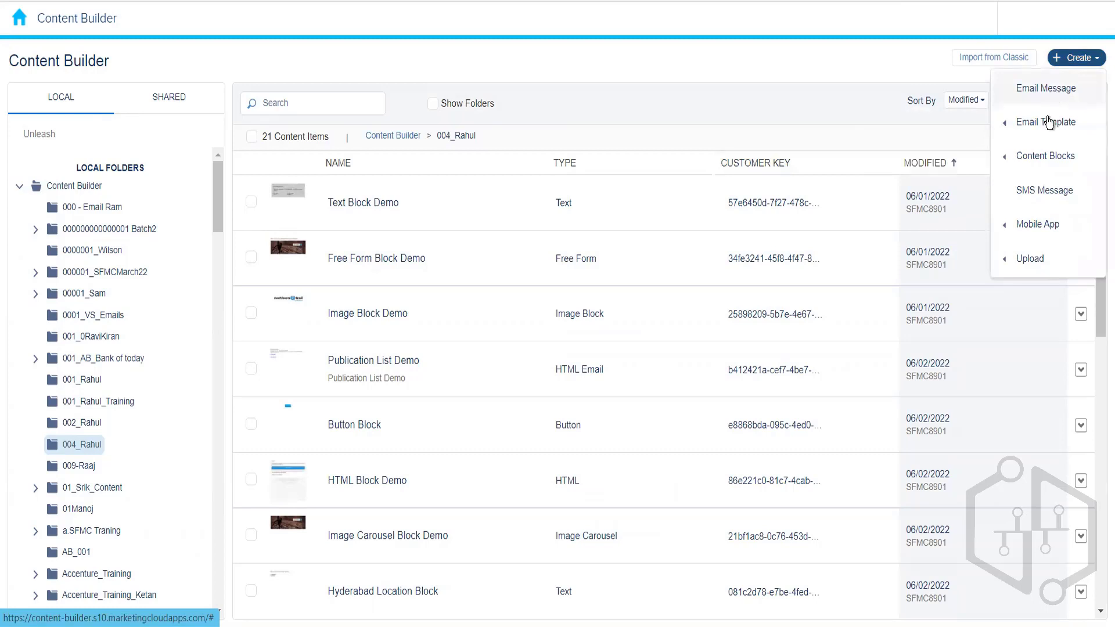
{"action": "mouse_move", "coordinate": [1042, 129]}
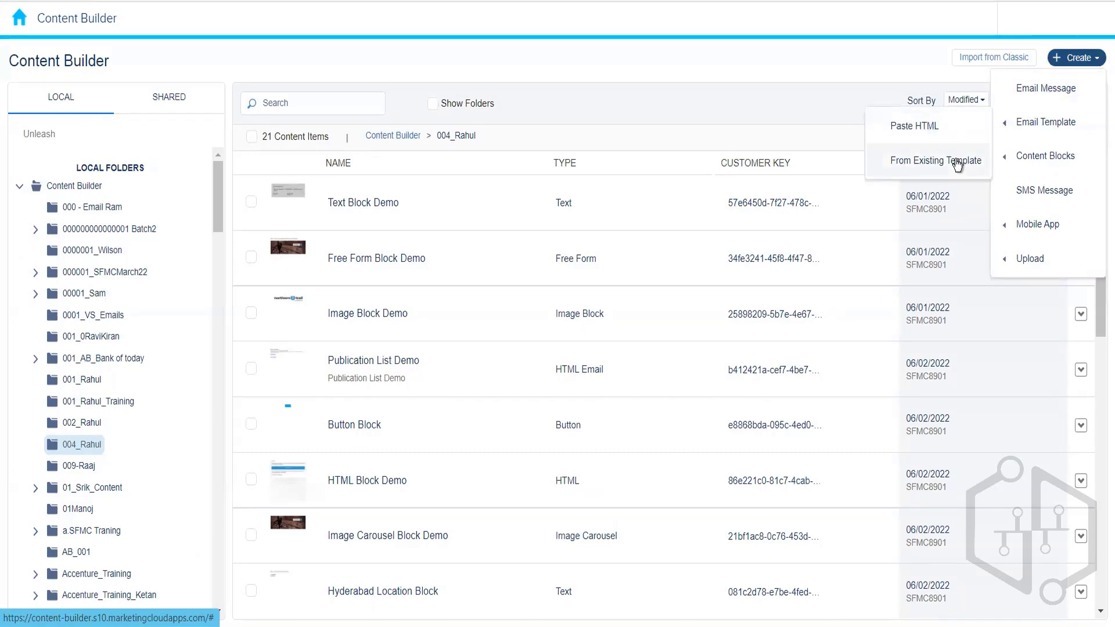
{"action": "left_click", "coordinate": [1053, 96]}
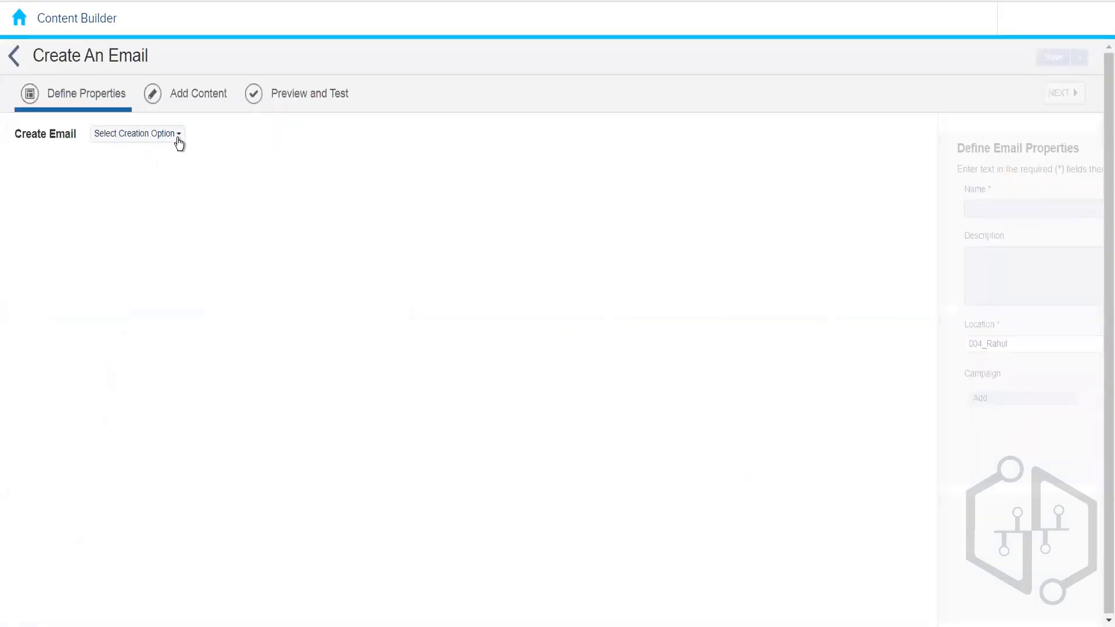
{"action": "left_click", "coordinate": [175, 135]}
{"action": "left_click", "coordinate": [140, 175]}
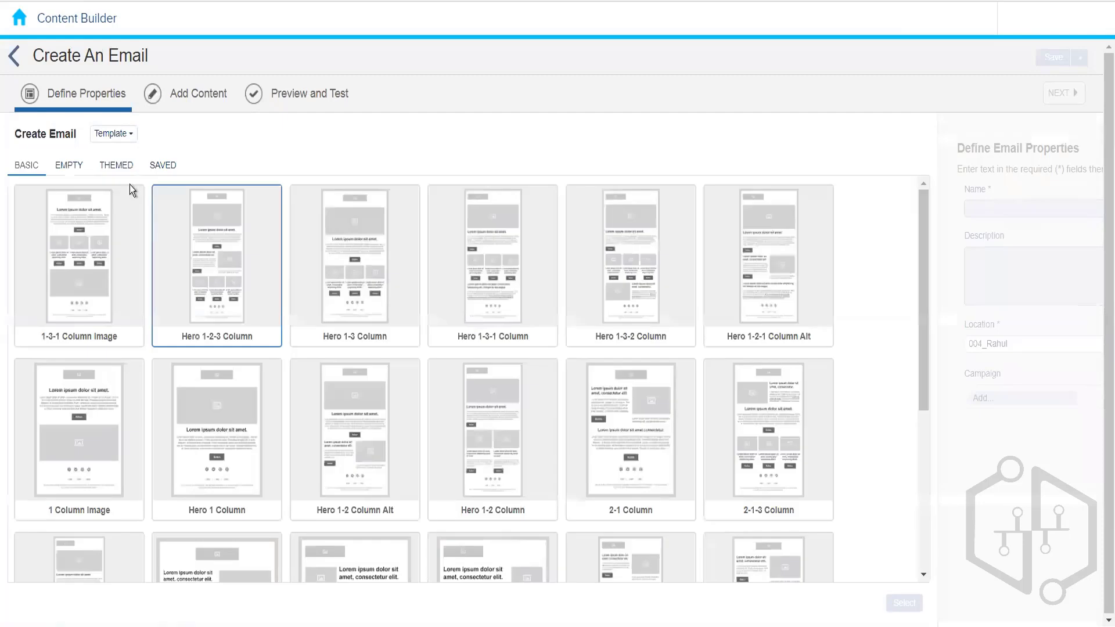
Compare the basic and empty templates and base the email on the empty Multi-row 2 Column template
{"action": "left_click", "coordinate": [60, 167]}
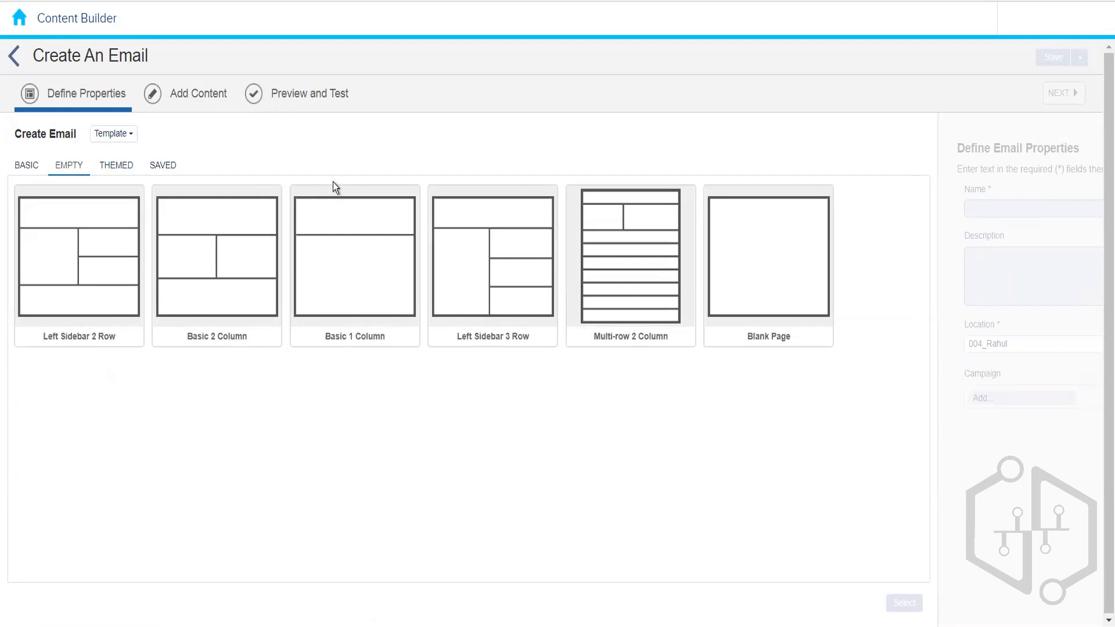
{"action": "left_click", "coordinate": [33, 168]}
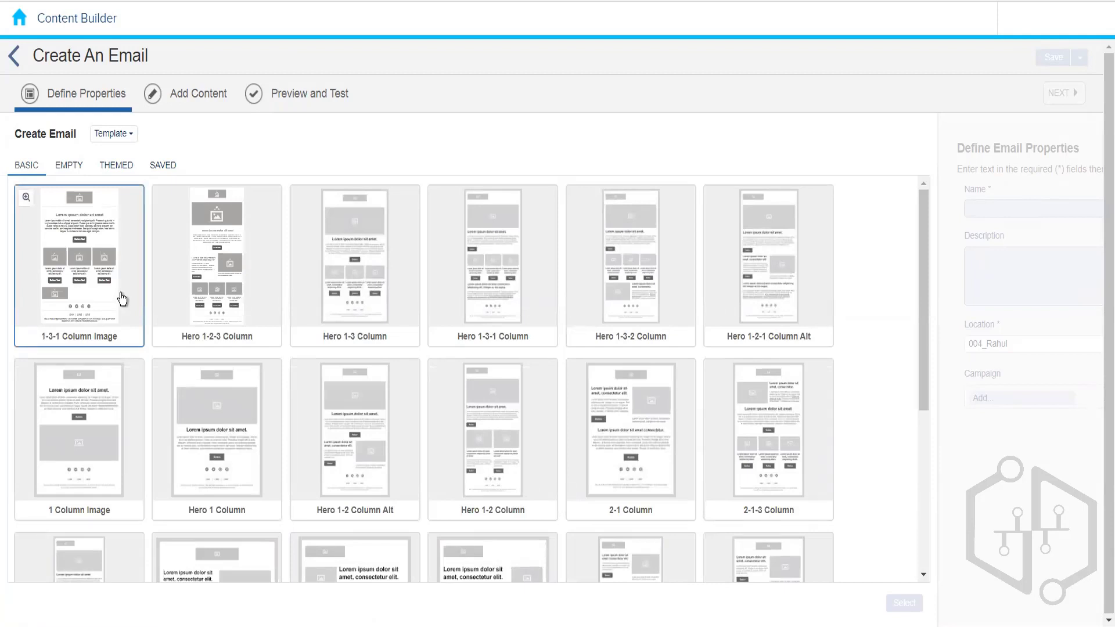
{"action": "left_click", "coordinate": [70, 166]}
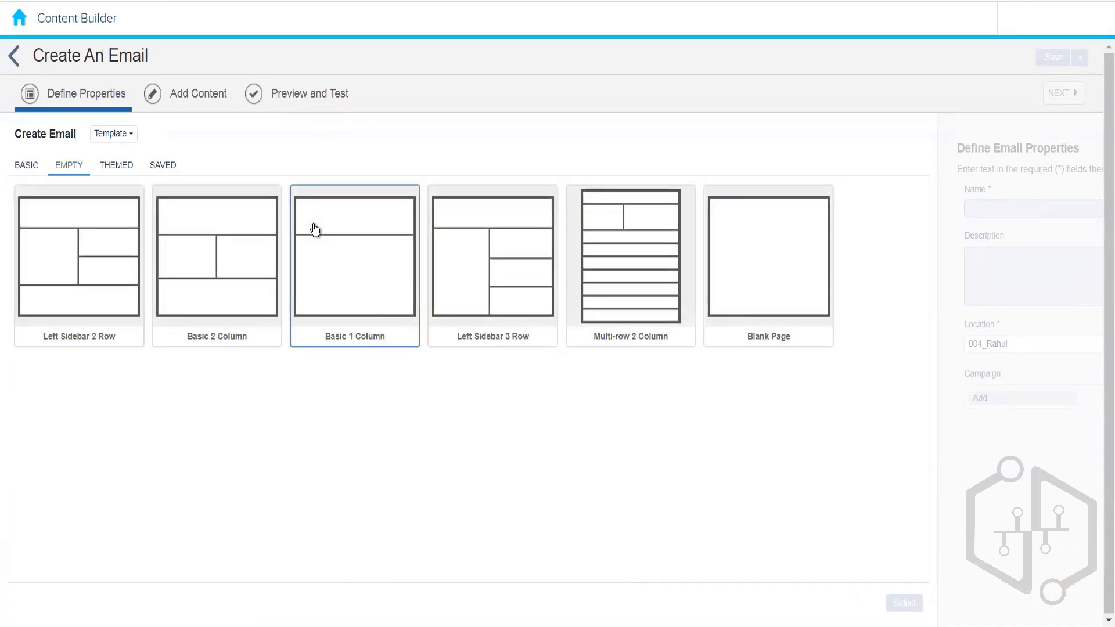
{"action": "left_click", "coordinate": [641, 290]}
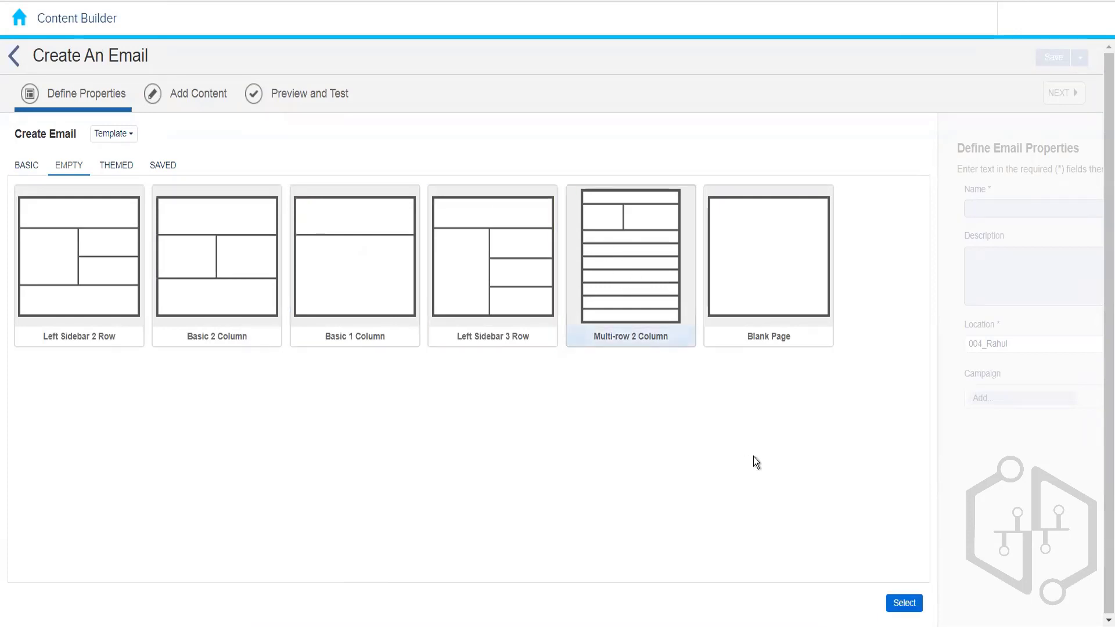
{"action": "left_click", "coordinate": [907, 605]}
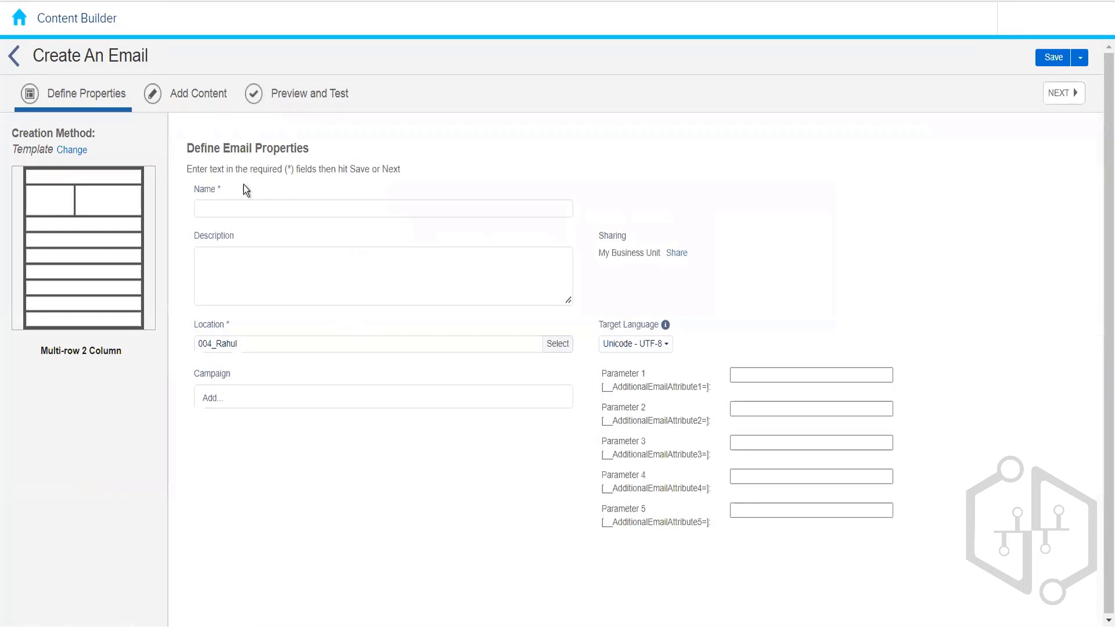
Name the email "Empty Template Email Message" and proceed to its content editor
{"action": "left_click", "coordinate": [243, 208]}
{"action": "type", "text": "Empty "}
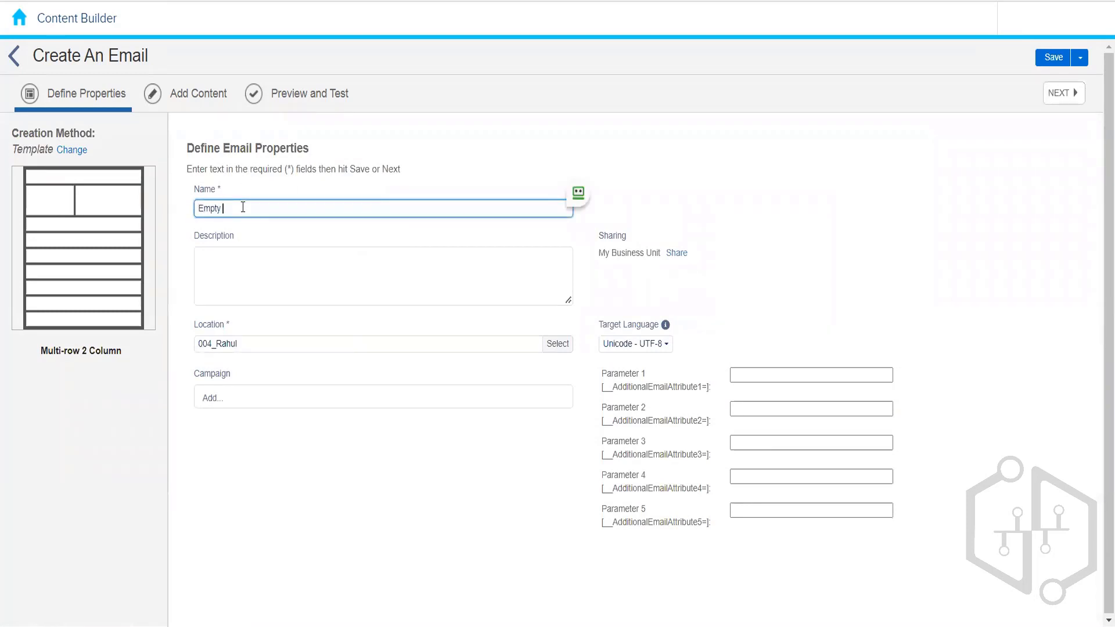
{"action": "type", "text": "Templatew"}
{"action": "key", "text": "BackSpace"}
{"action": "type", "text": "Email Message"}
{"action": "left_click", "coordinate": [504, 179]}
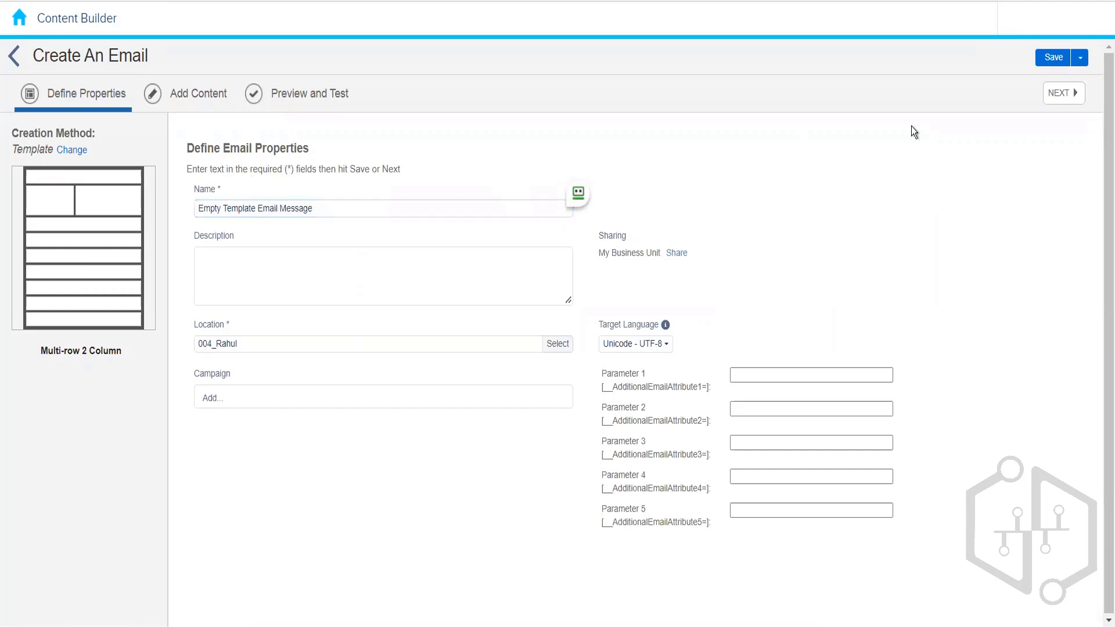
{"action": "left_click", "coordinate": [183, 98]}
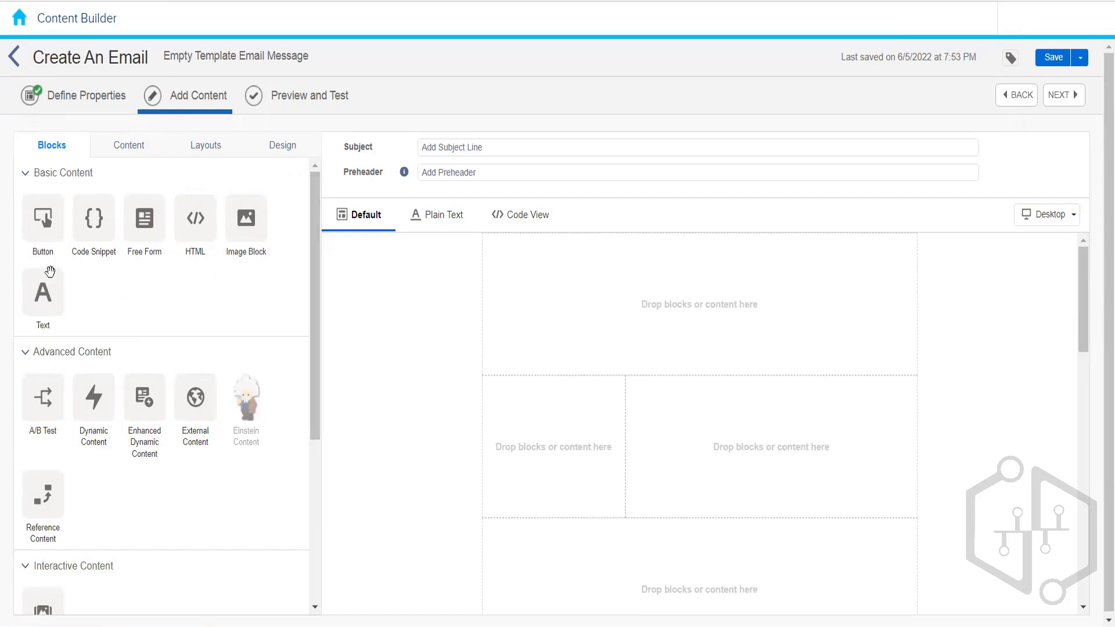
Try out a Text block in the topmost content area, then leave the email and discard the unsaved changes
{"action": "left_click_drag", "start_coordinate": [46, 281], "coordinate": [624, 278]}
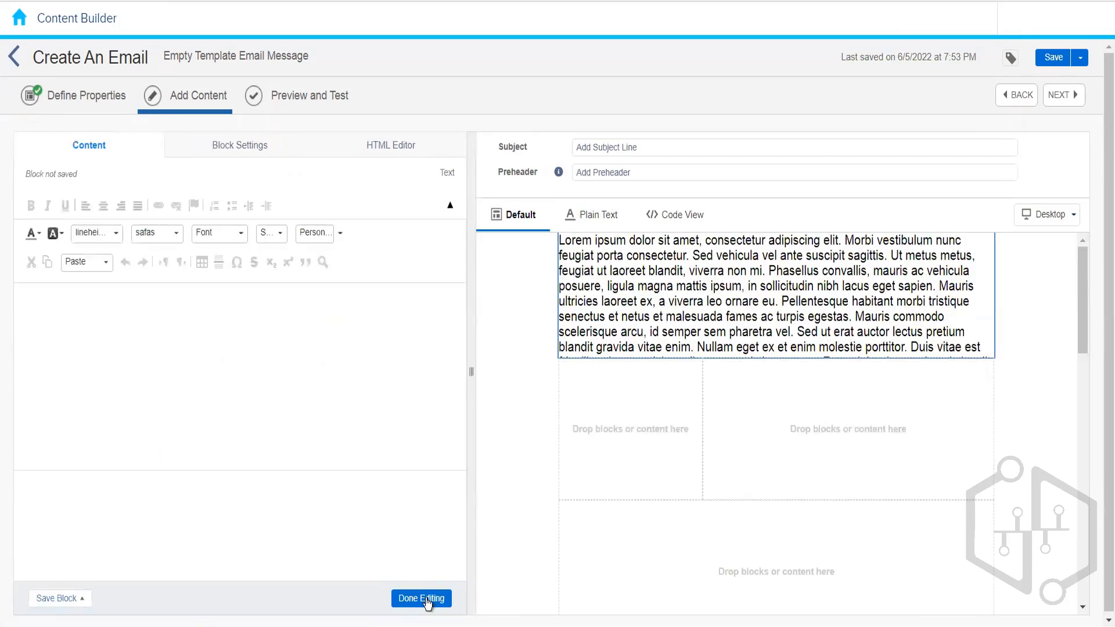
{"action": "left_click", "coordinate": [424, 599]}
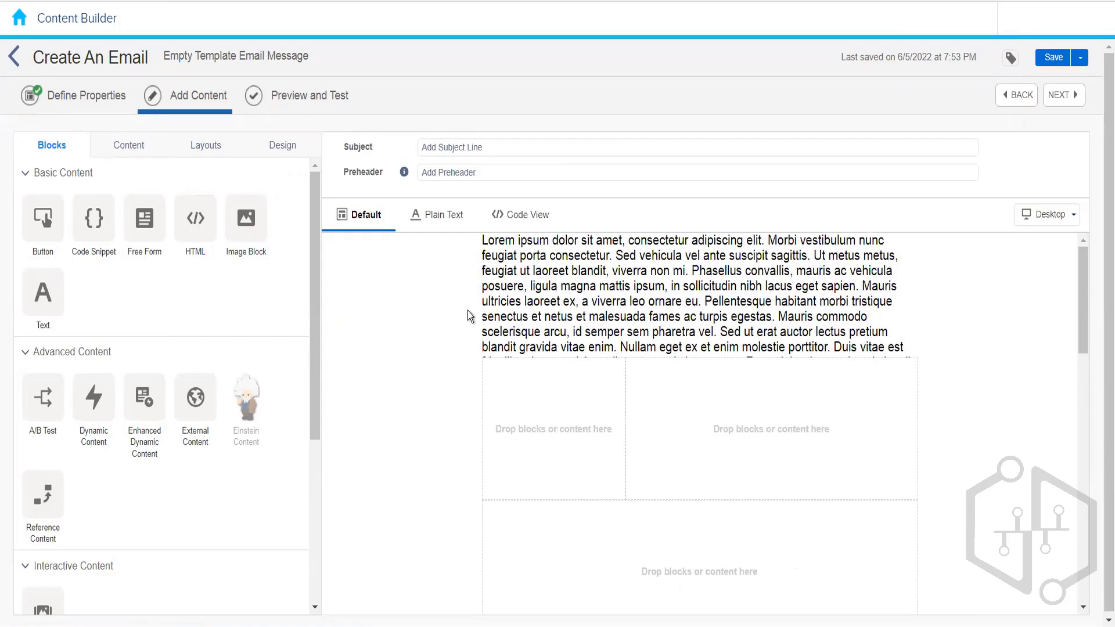
{"action": "left_click", "coordinate": [15, 64]}
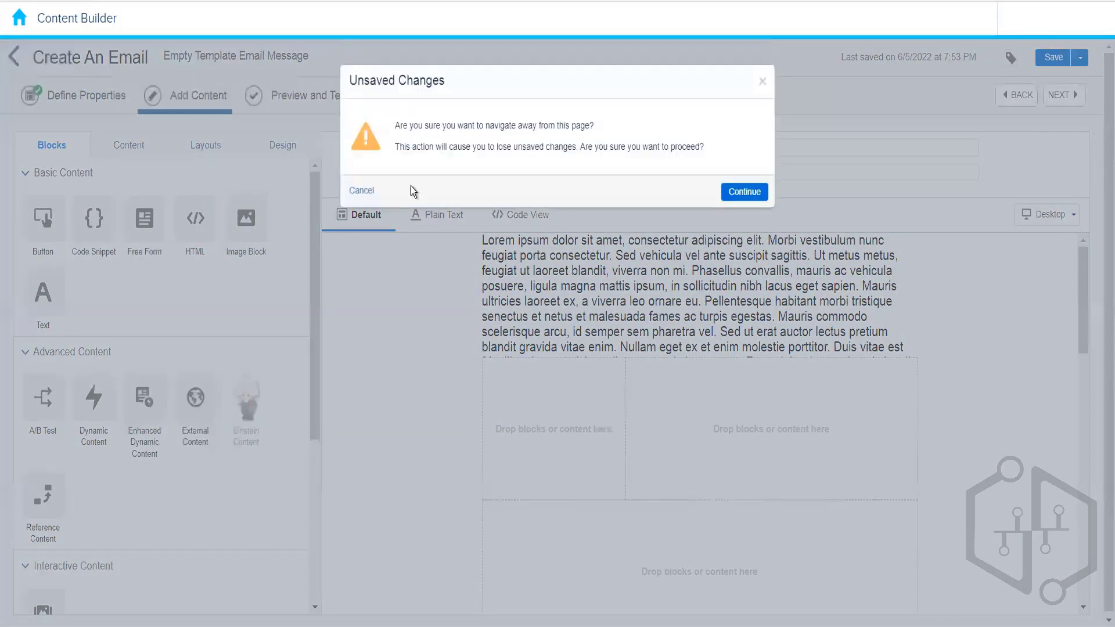
{"action": "left_click", "coordinate": [755, 192]}
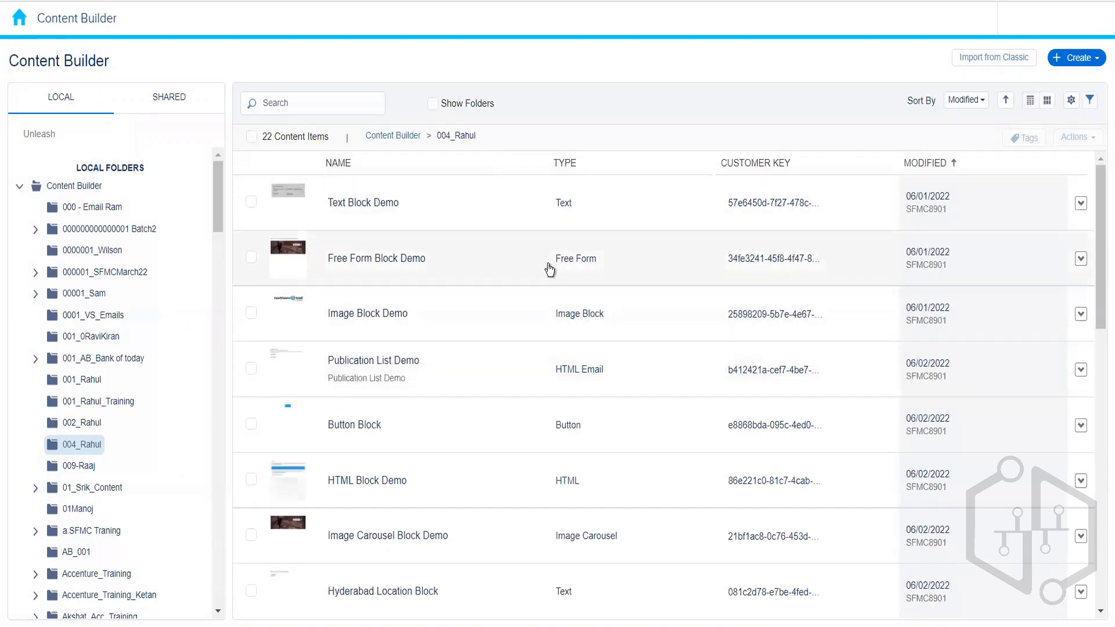
Start another email message with Template as its creation option
{"action": "left_click", "coordinate": [1097, 58]}
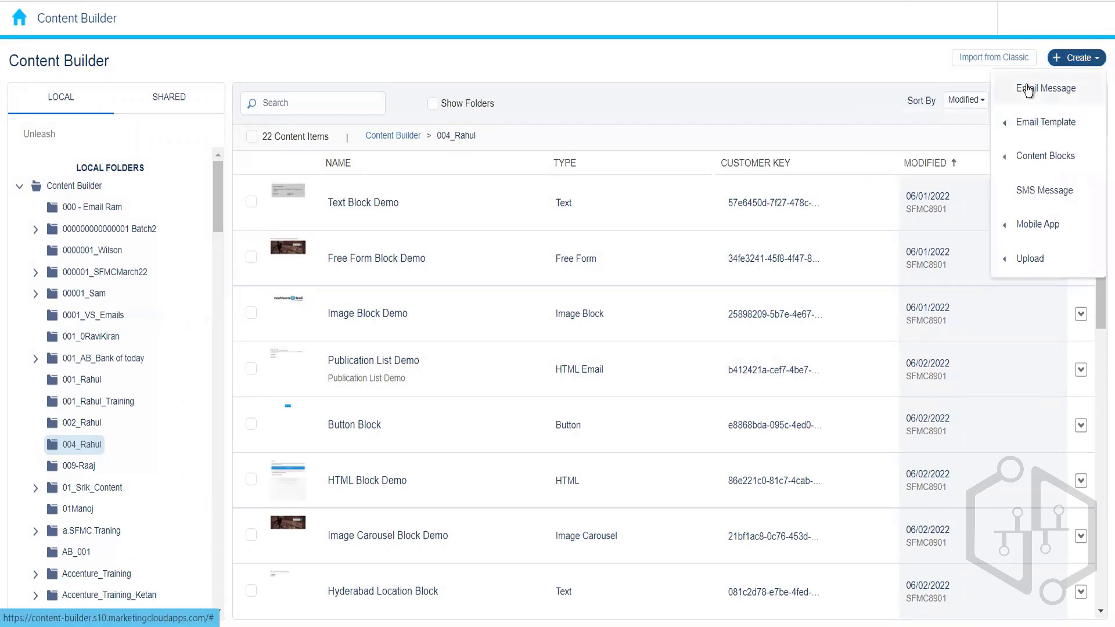
{"action": "left_click", "coordinate": [1028, 88]}
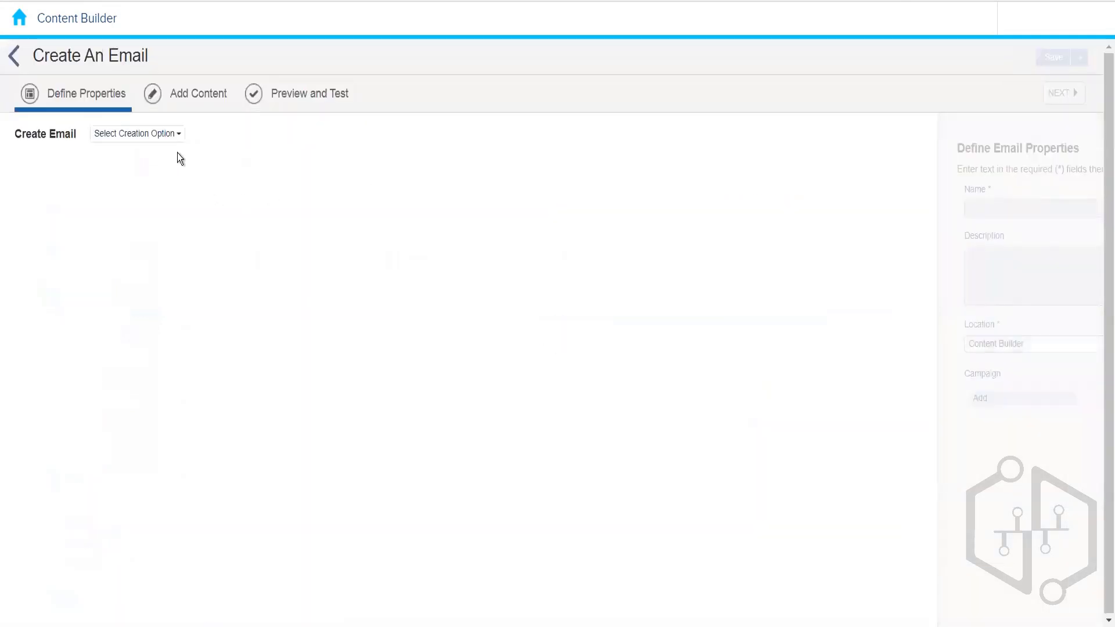
{"action": "left_click", "coordinate": [167, 135]}
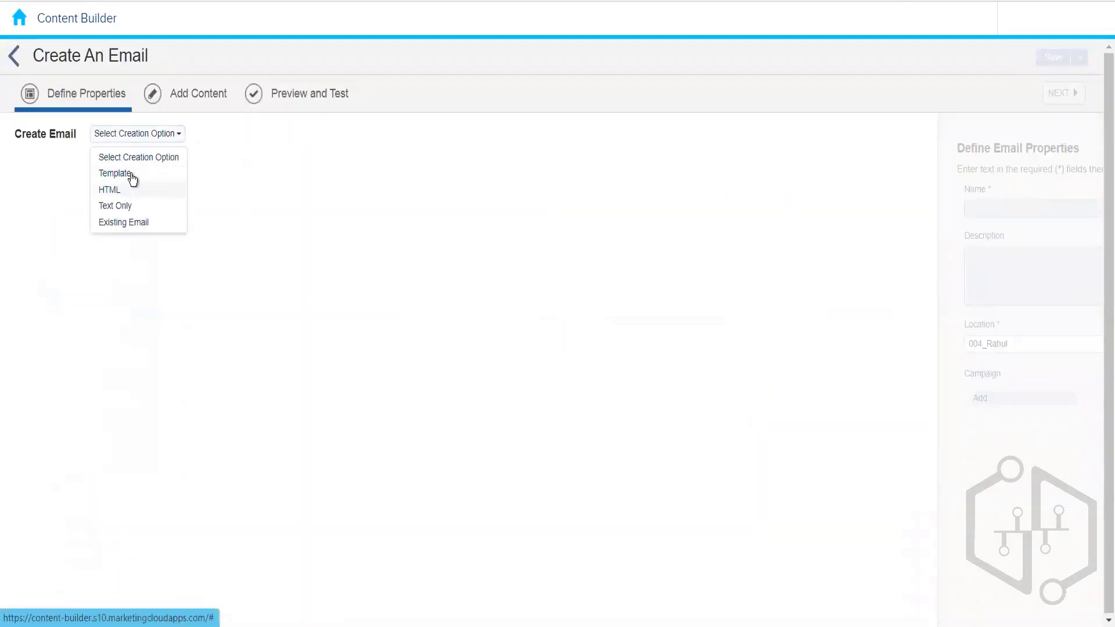
{"action": "left_click", "coordinate": [131, 175]}
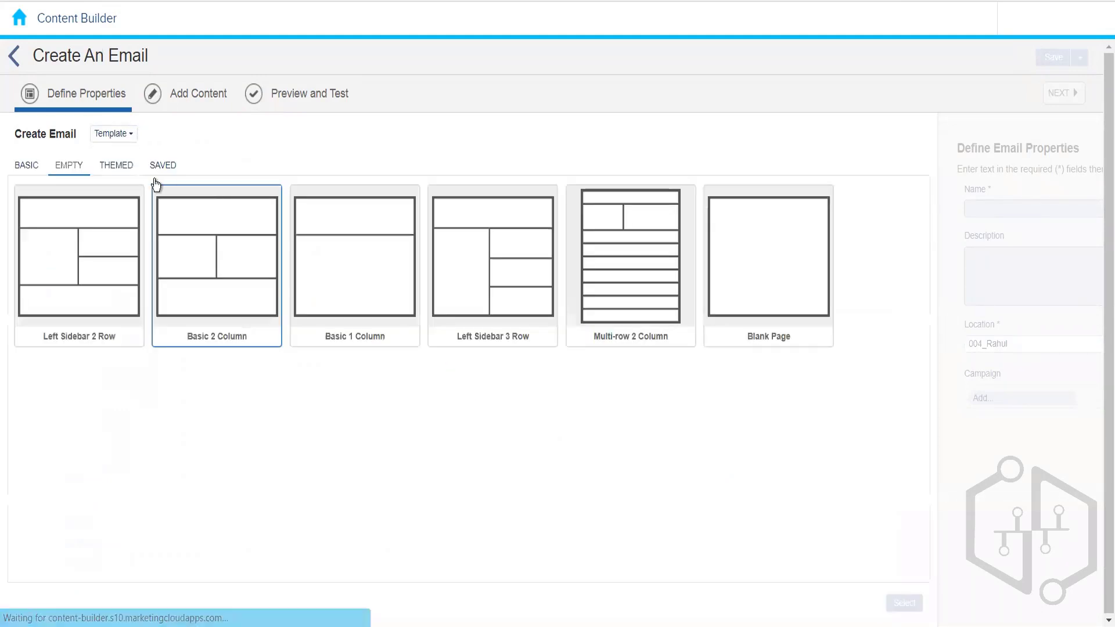
Compare the Themed, Basic and Empty template galleries, examining the themed designs down to the last row
{"action": "left_click", "coordinate": [110, 168]}
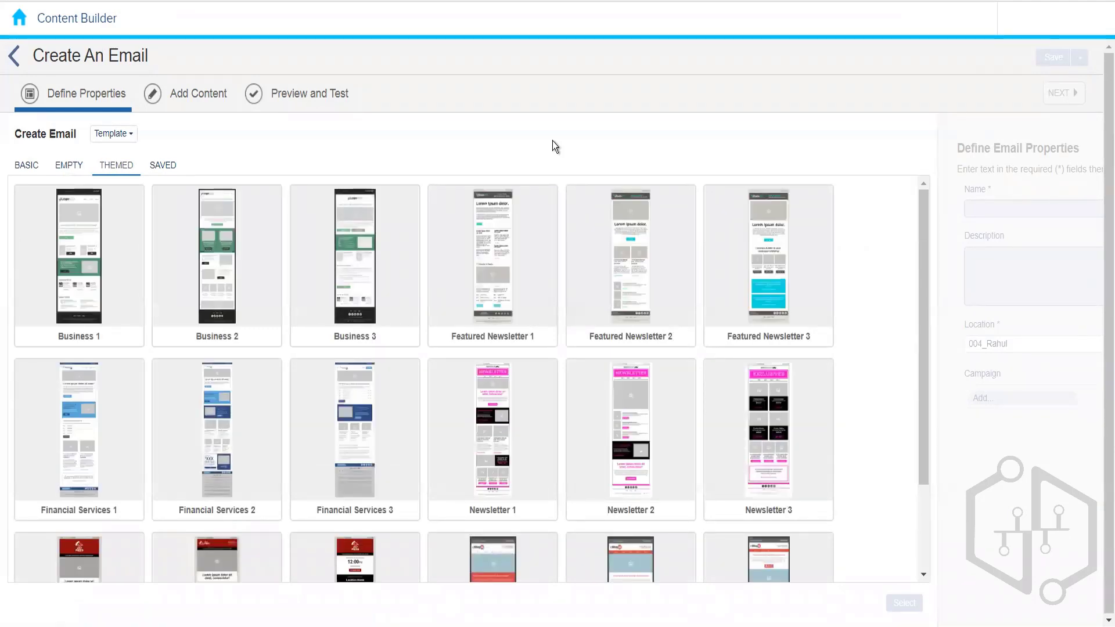
{"action": "left_click", "coordinate": [24, 168]}
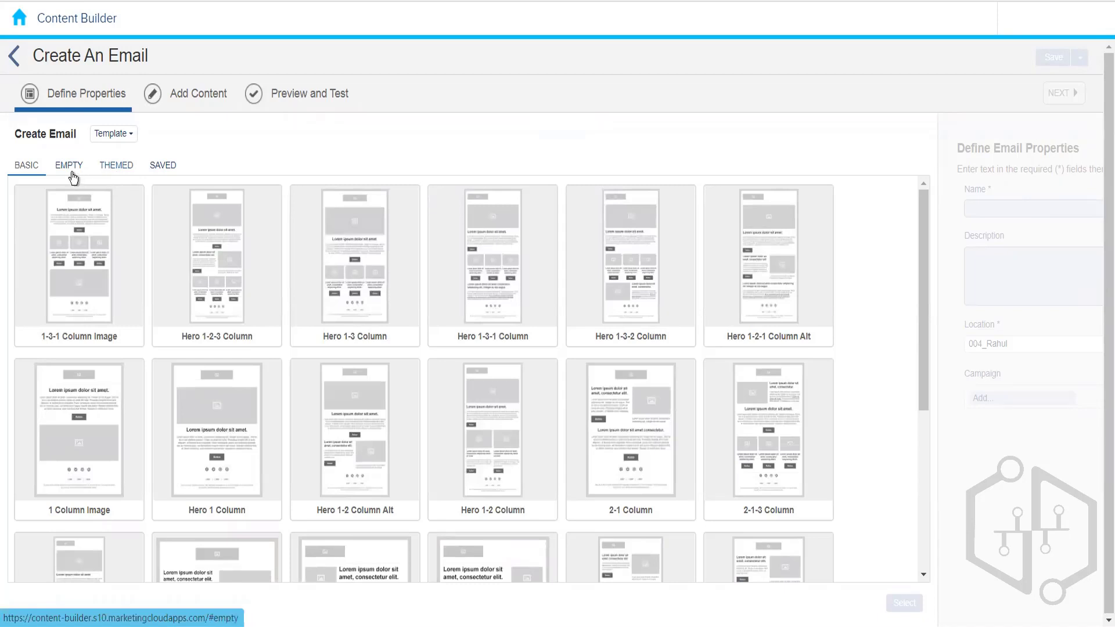
{"action": "left_click", "coordinate": [70, 170]}
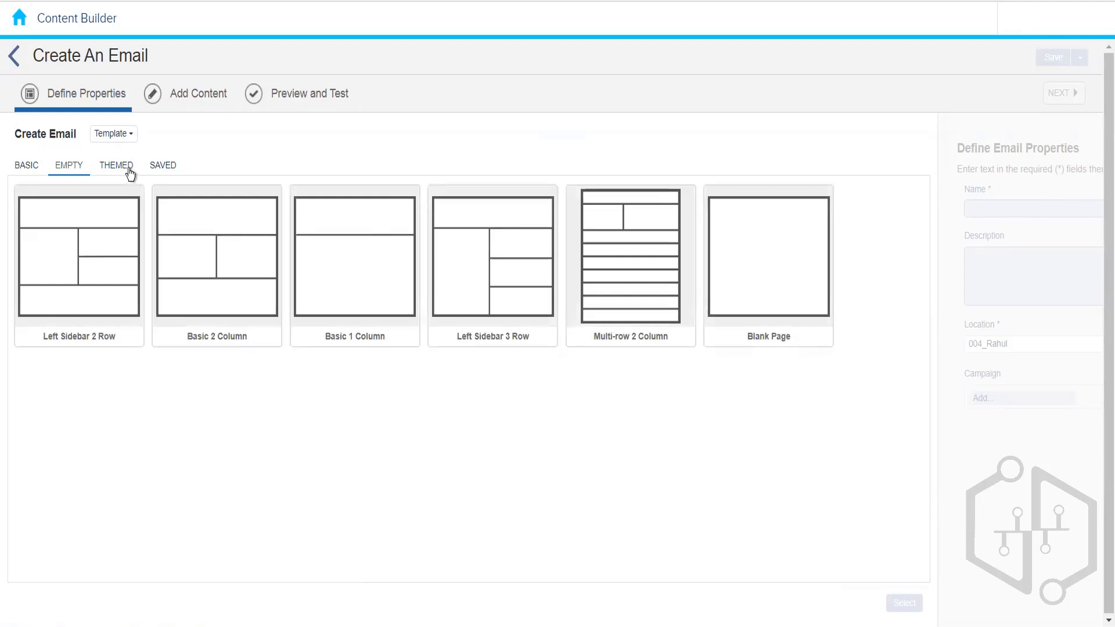
{"action": "left_click", "coordinate": [127, 168]}
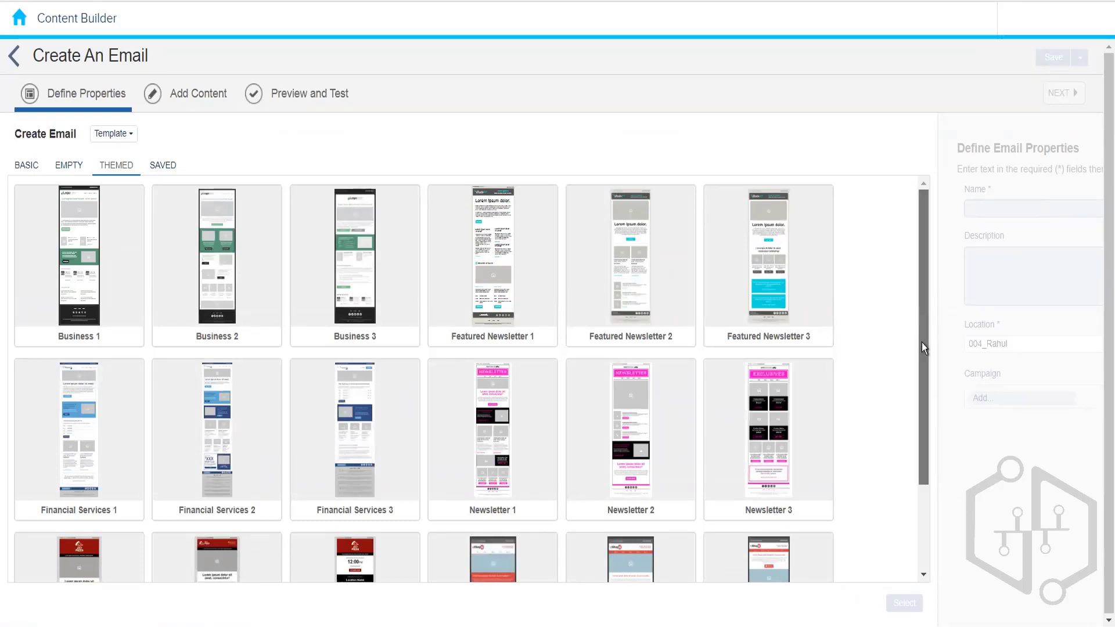
{"action": "left_click_drag", "start_coordinate": [922, 343], "coordinate": [911, 433]}
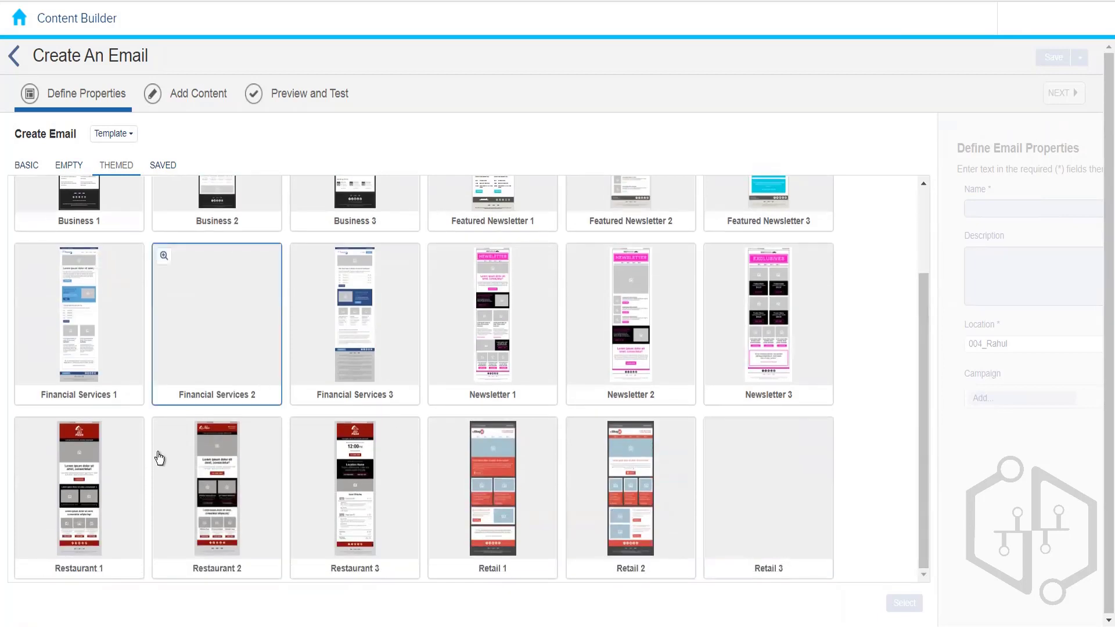
{"action": "left_click_drag", "start_coordinate": [922, 438], "coordinate": [900, 548]}
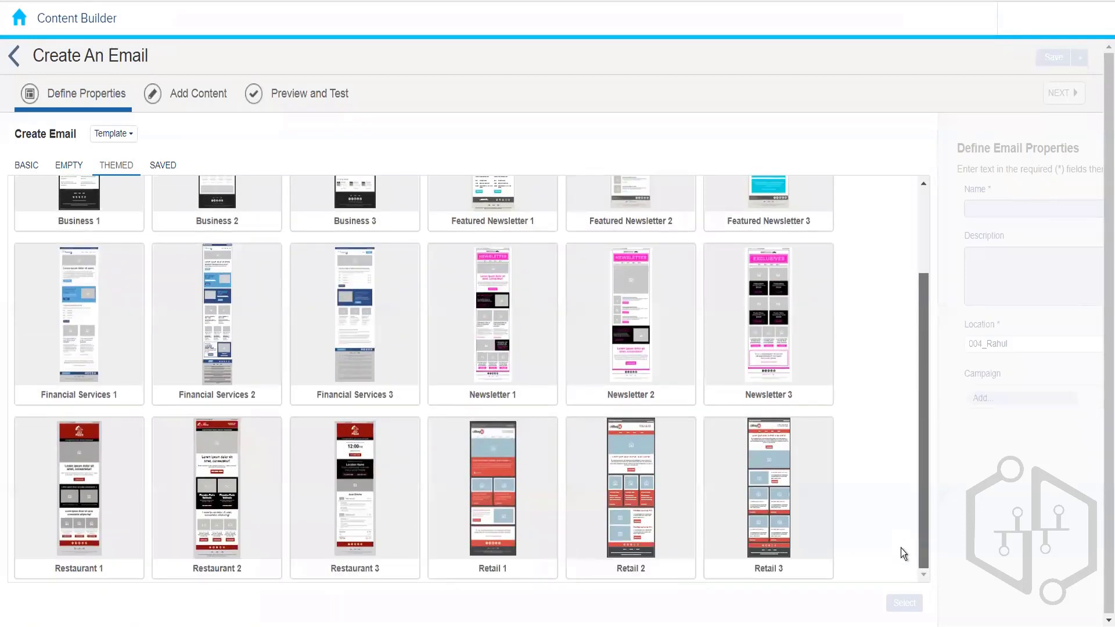
Base the email on the Restaurant 1 themed template, name it "Themed Template Email Message" and proceed to its content
{"action": "left_click", "coordinate": [67, 528]}
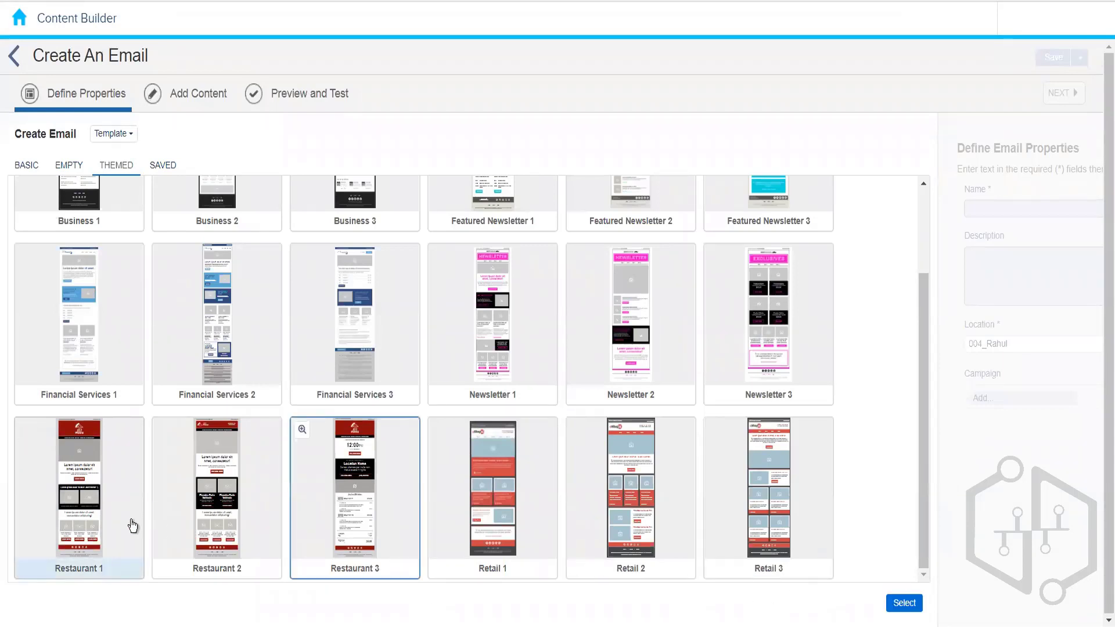
{"action": "left_click", "coordinate": [904, 604]}
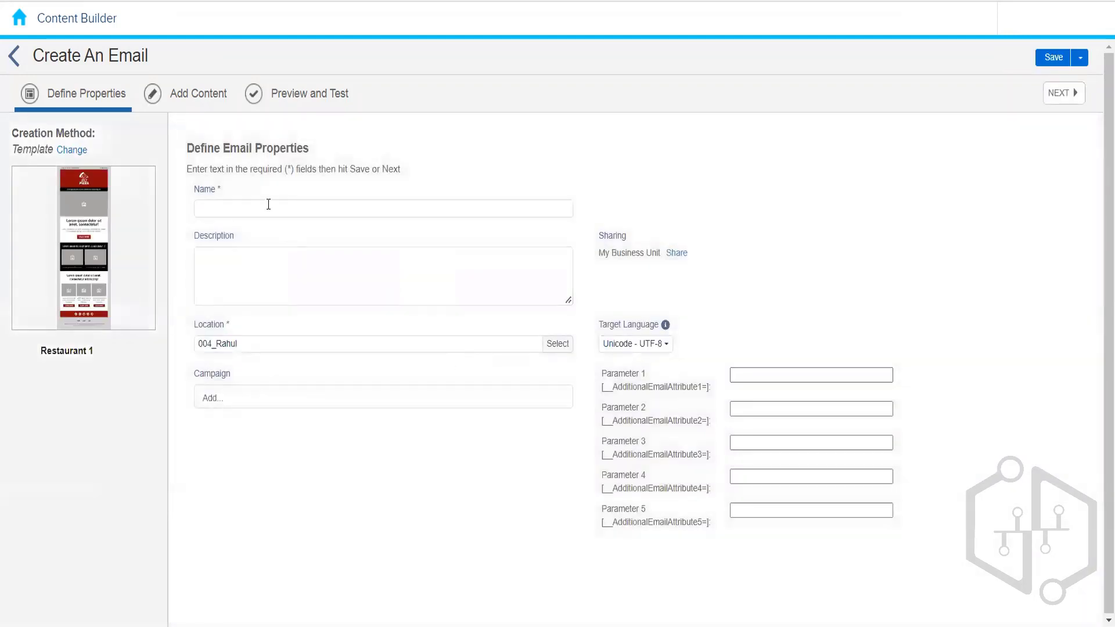
{"action": "left_click", "coordinate": [269, 212]}
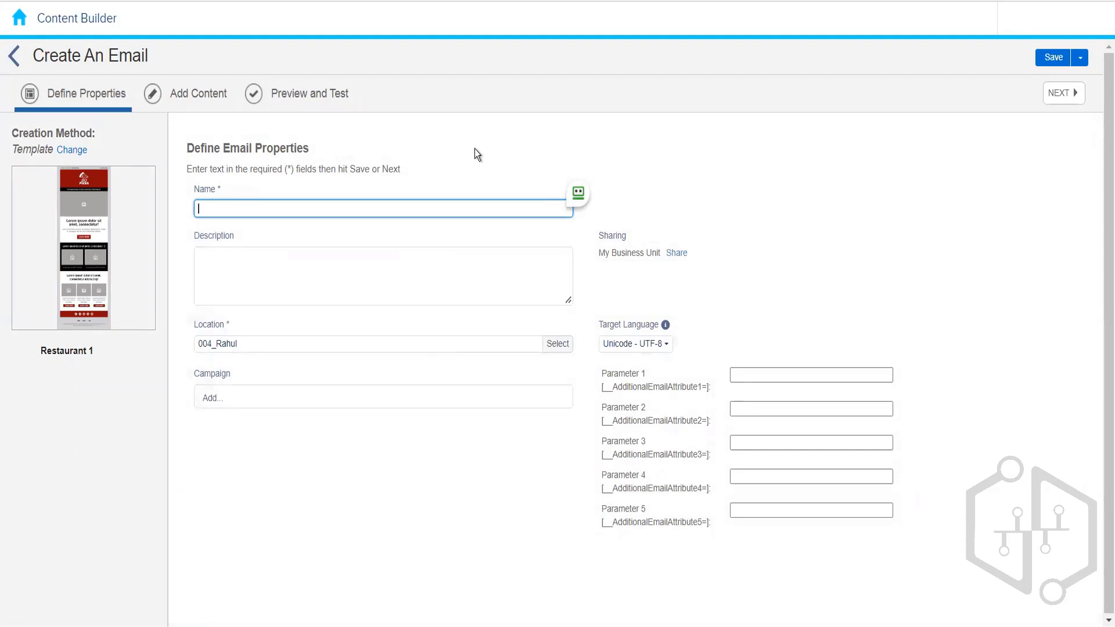
{"action": "type", "text": "Themed Template Email Message"}
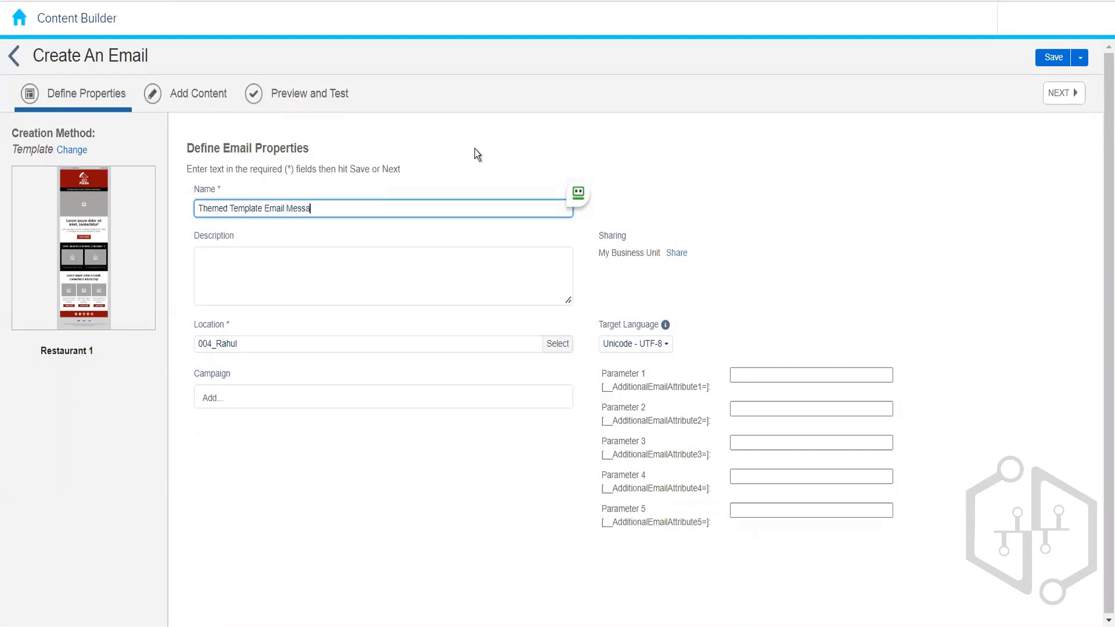
{"action": "left_click", "coordinate": [423, 148]}
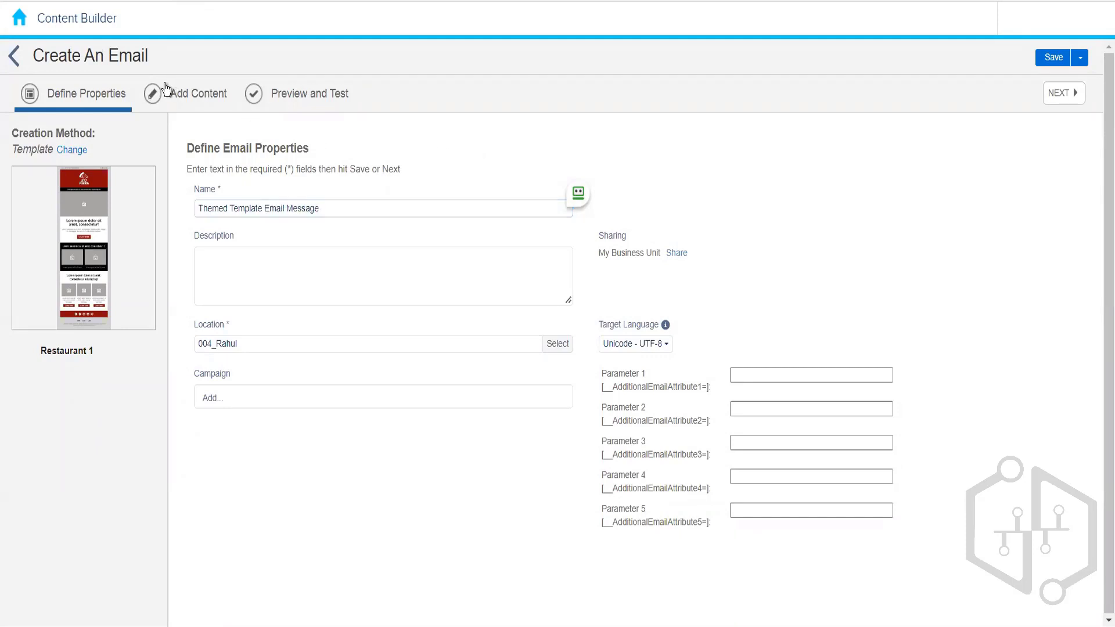
{"action": "left_click", "coordinate": [182, 99]}
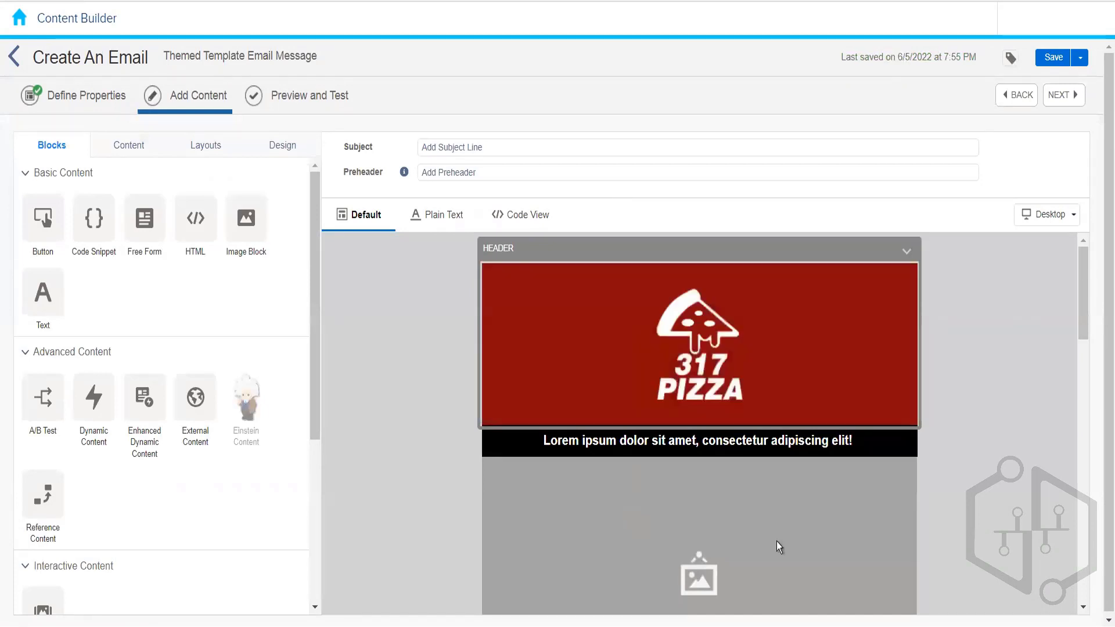
Inspect the preheader layout block in its editor, and examine the themed template's sections down to the footer
{"action": "left_click_drag", "start_coordinate": [1081, 309], "coordinate": [1092, 225]}
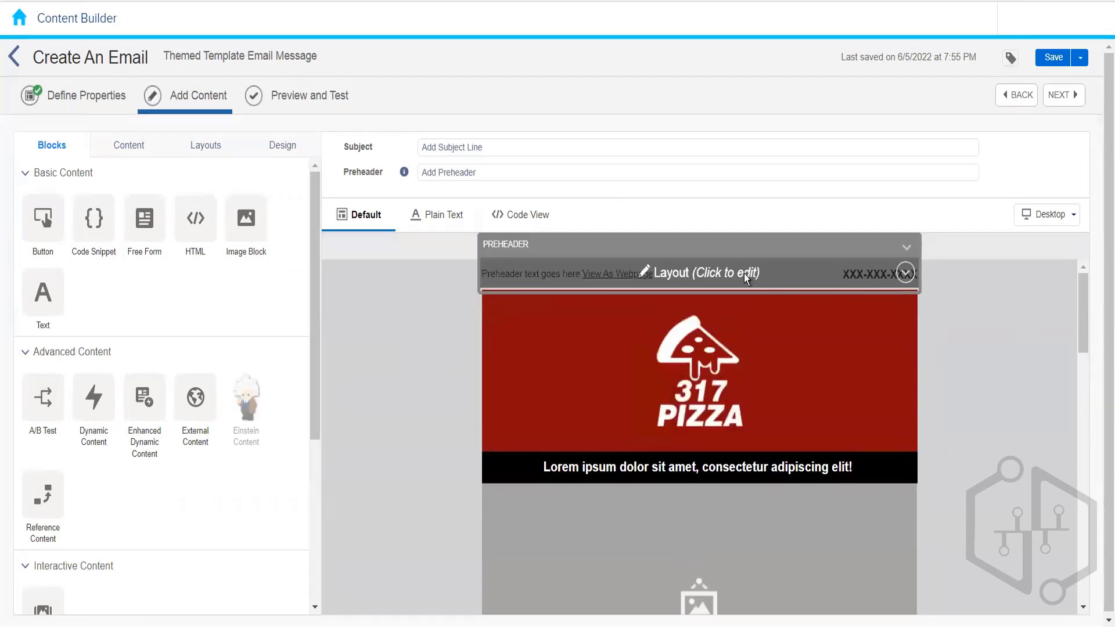
{"action": "left_click", "coordinate": [818, 278]}
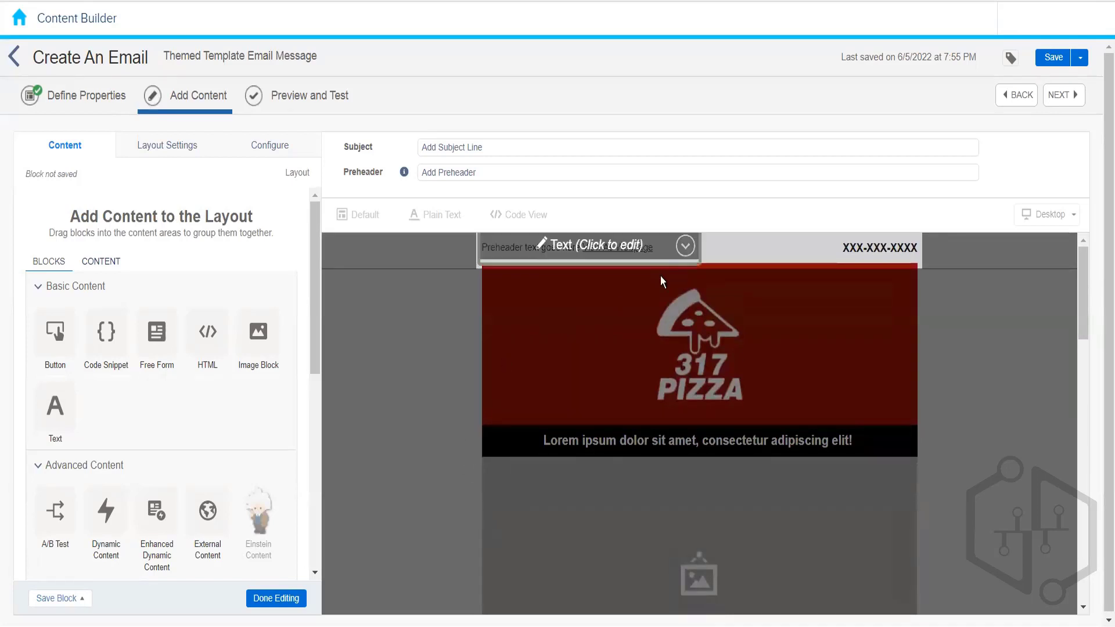
{"action": "left_click", "coordinate": [278, 607]}
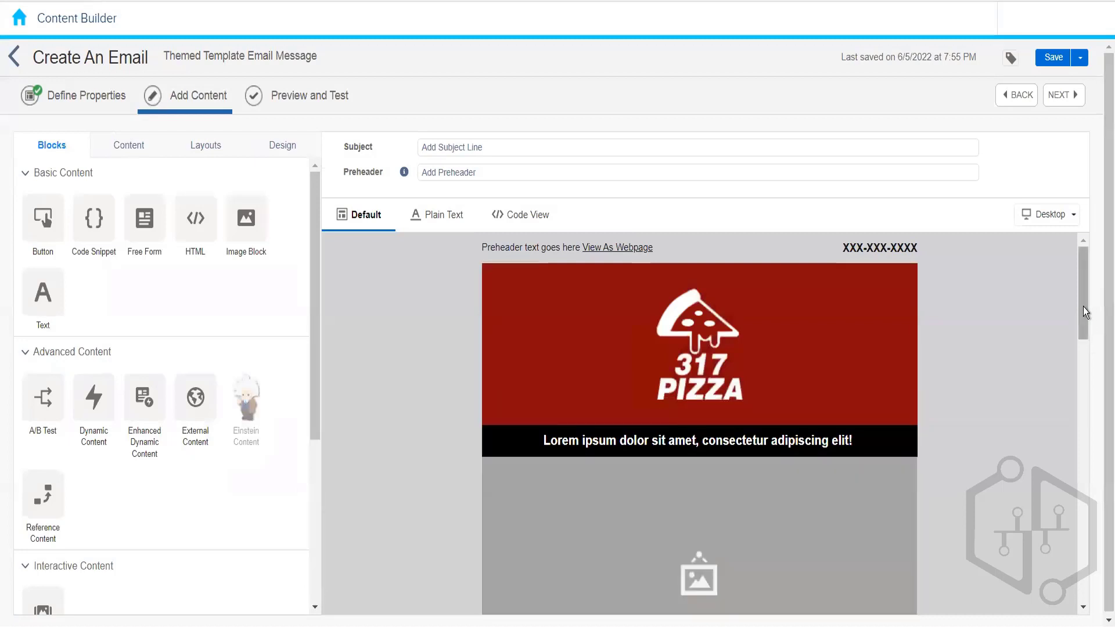
{"action": "left_click_drag", "start_coordinate": [1082, 306], "coordinate": [1078, 598]}
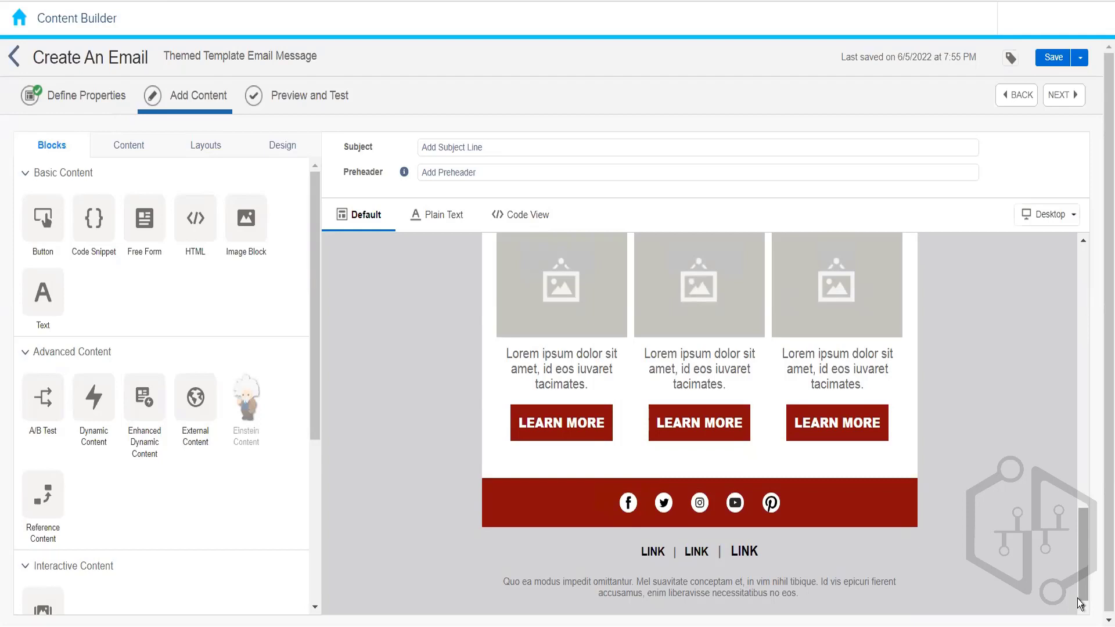
{"action": "left_click_drag", "start_coordinate": [1082, 594], "coordinate": [1064, 329]}
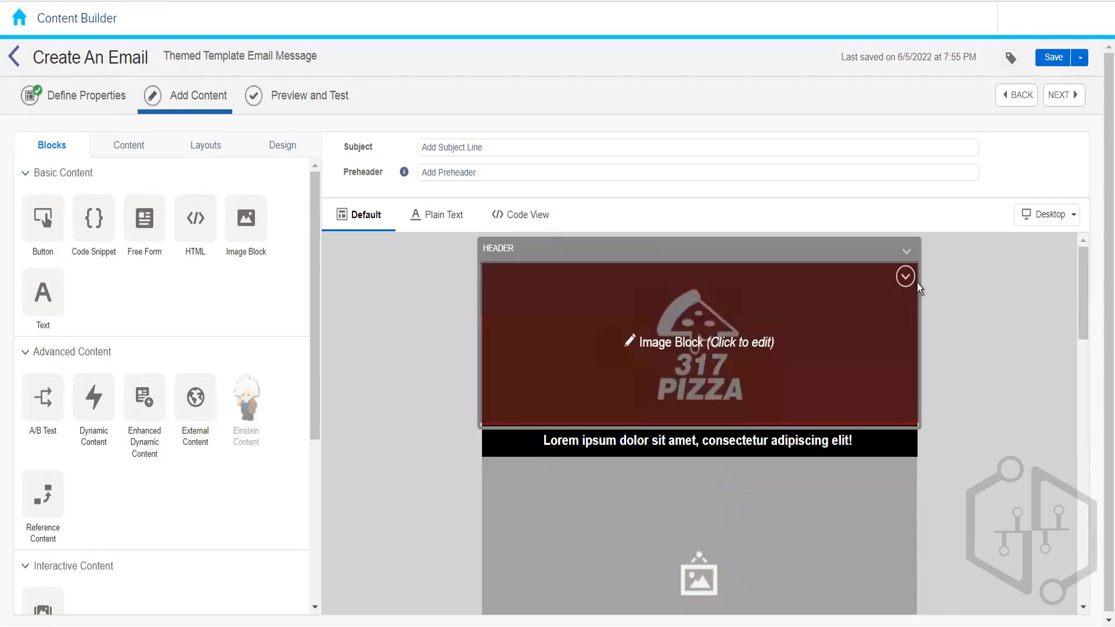
Delete the pizza logo image block from the email's Header area
{"action": "left_click", "coordinate": [904, 277]}
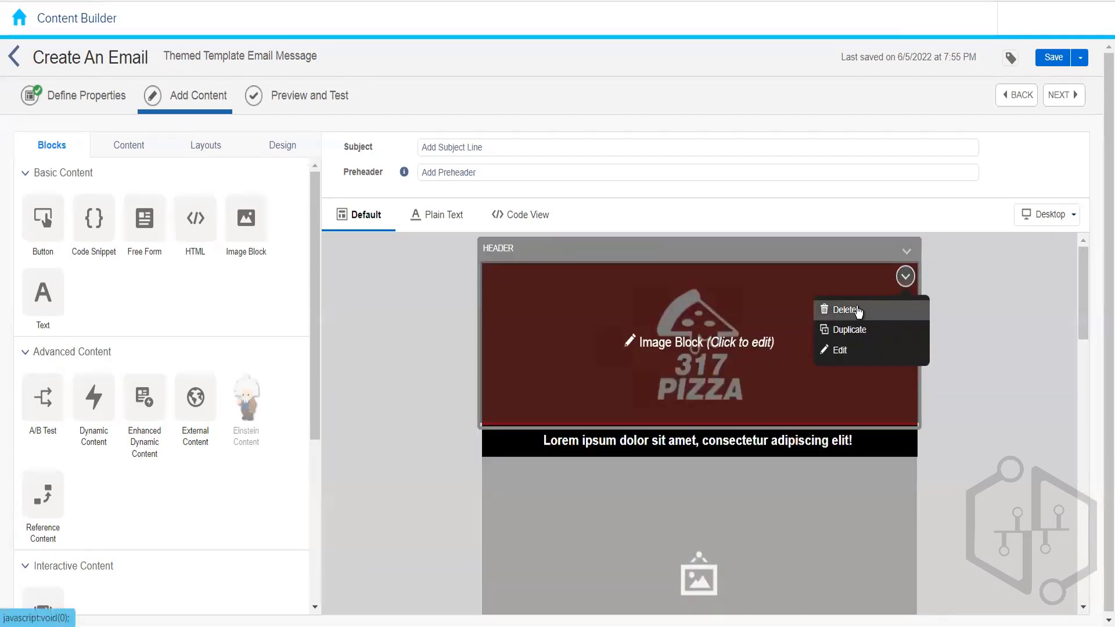
{"action": "left_click", "coordinate": [853, 310]}
{"action": "left_click", "coordinate": [717, 355]}
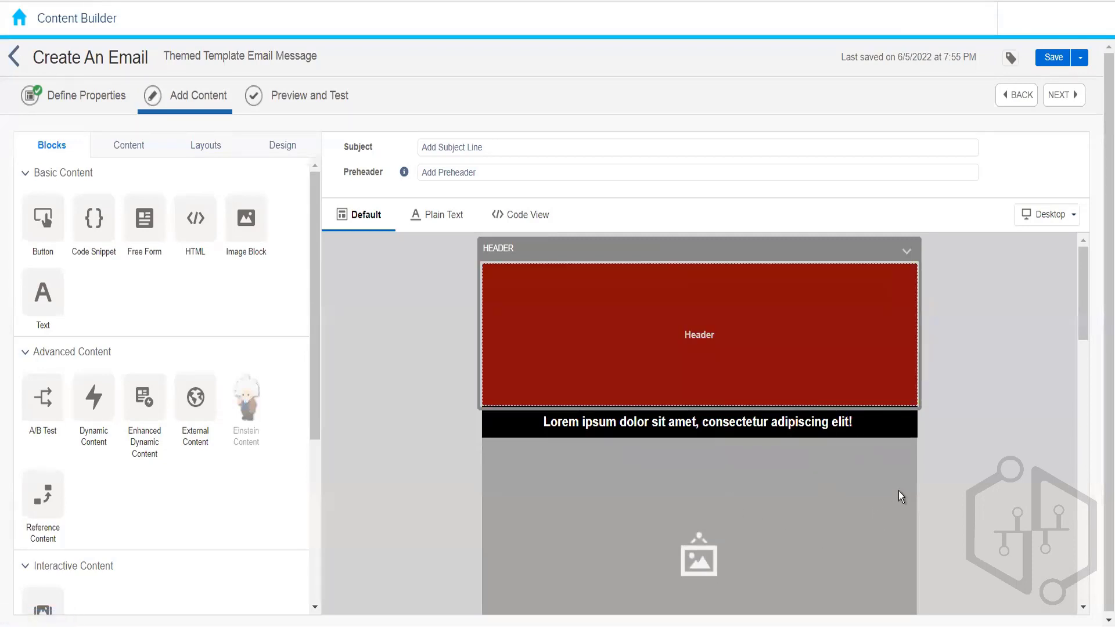
Inspect the text block below the header in its editor, and place an empty Image Block in the Header area
{"action": "left_click", "coordinate": [881, 419]}
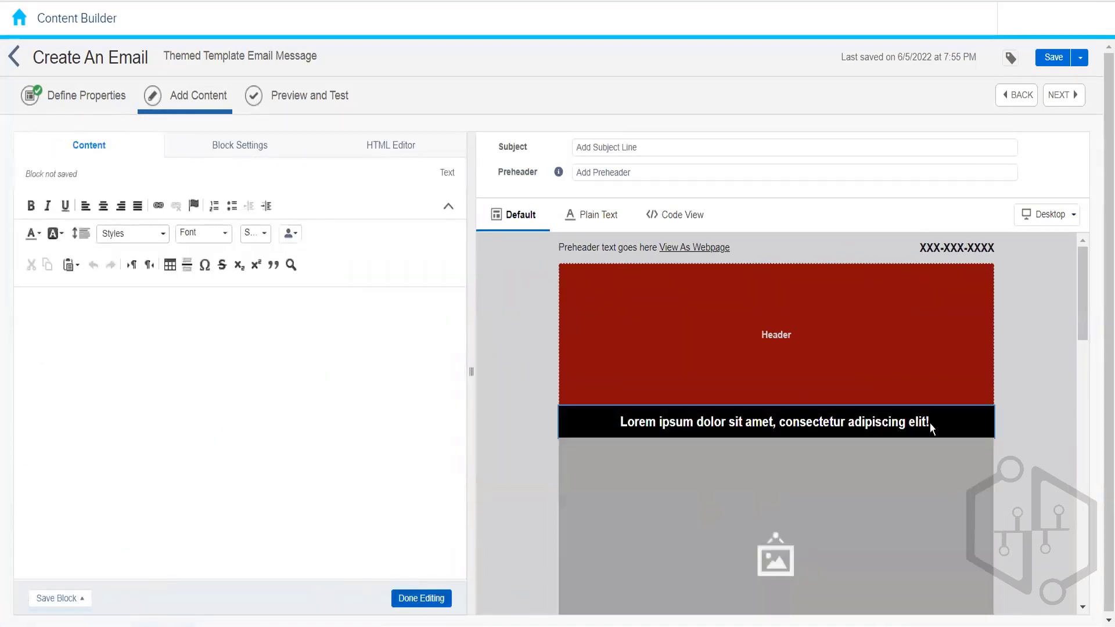
{"action": "left_click", "coordinate": [421, 599]}
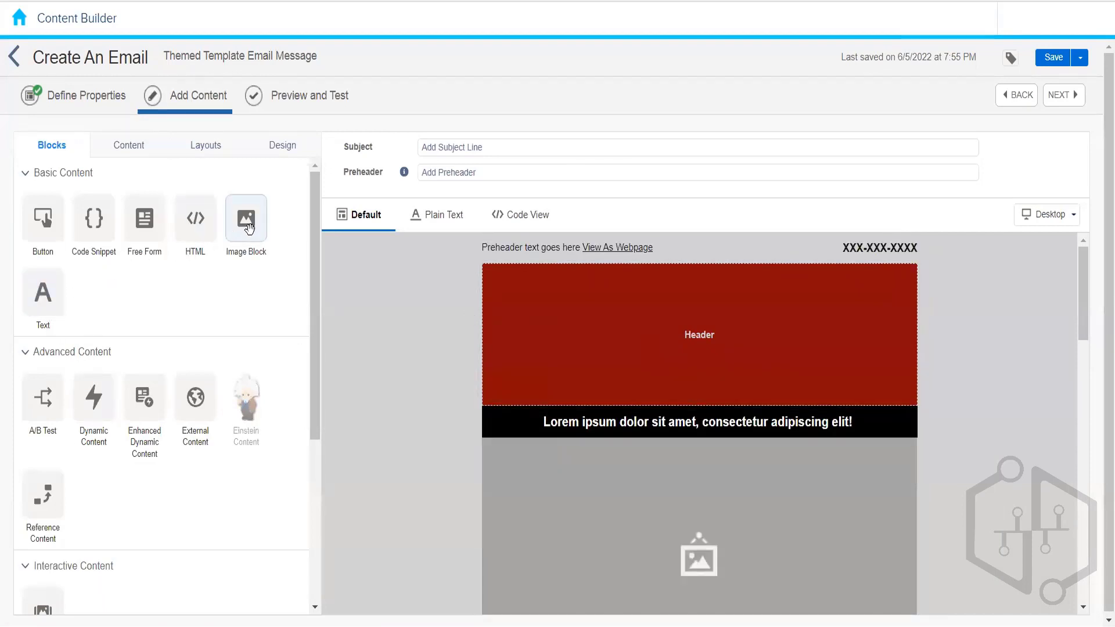
{"action": "left_click_drag", "start_coordinate": [246, 219], "coordinate": [694, 255]}
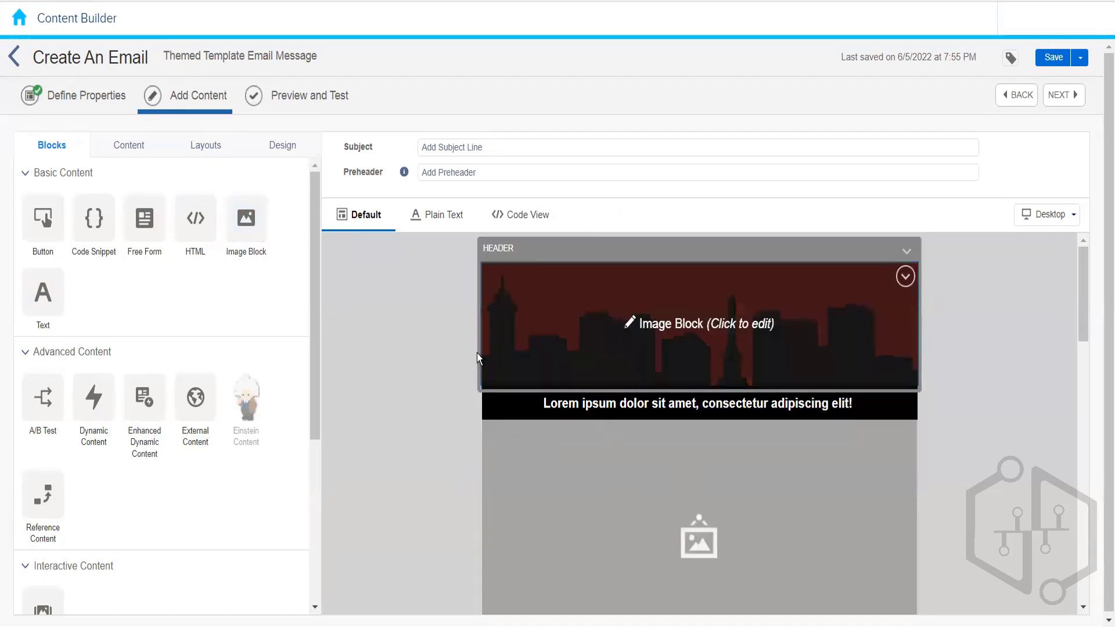
{"action": "left_click_drag", "start_coordinate": [476, 353], "coordinate": [313, 359]}
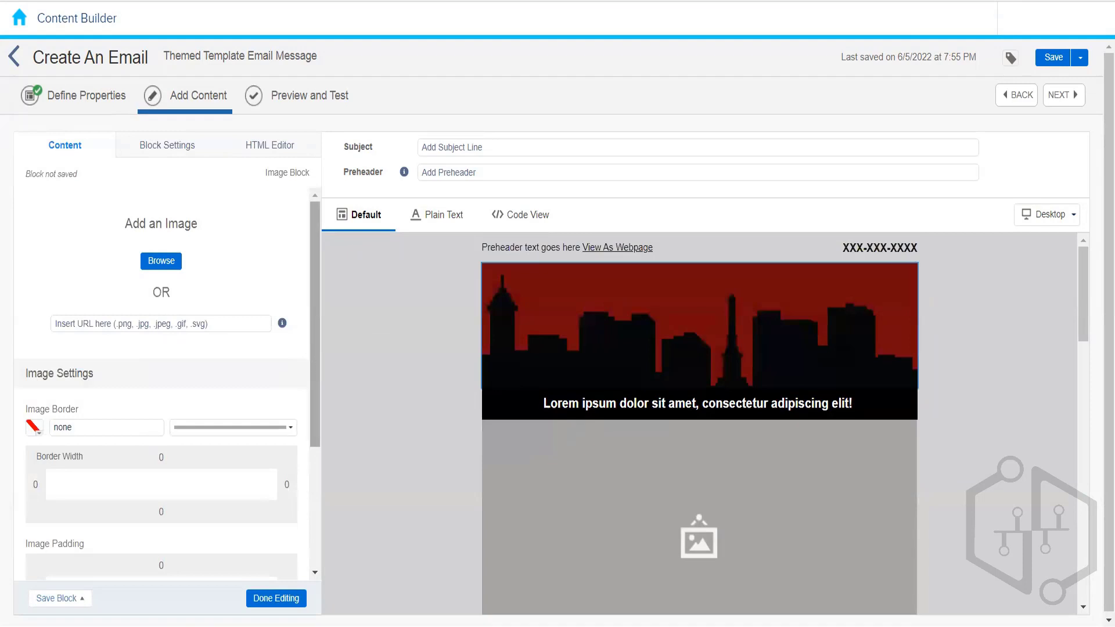
{"action": "left_click", "coordinate": [381, 562]}
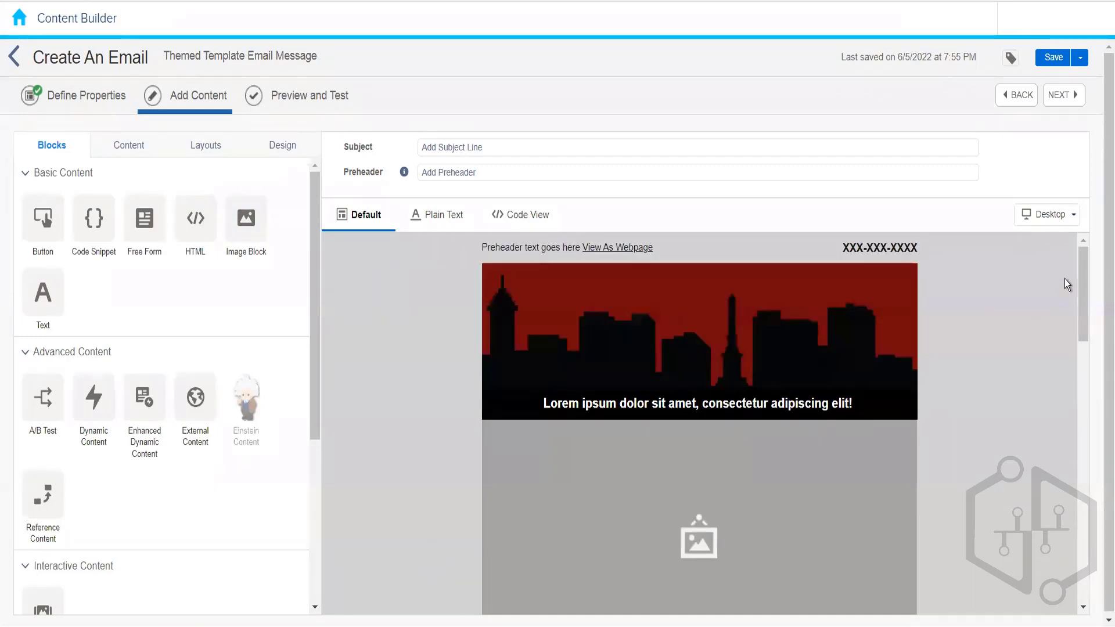
Set the subject line to the email's name, "Themed Template Email Message", and save the email
{"action": "left_click_drag", "start_coordinate": [1078, 279], "coordinate": [1082, 231]}
{"action": "left_click", "coordinate": [166, 61]}
{"action": "key", "text": "ctrl+c"}
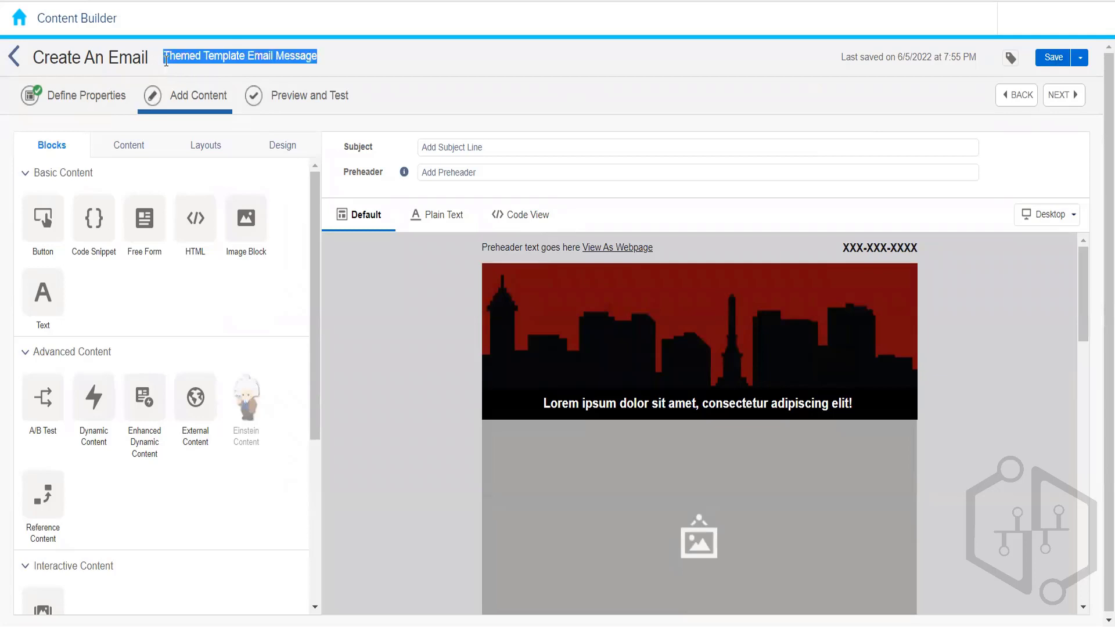
{"action": "left_click", "coordinate": [461, 151]}
{"action": "key", "text": "ctrl+v"}
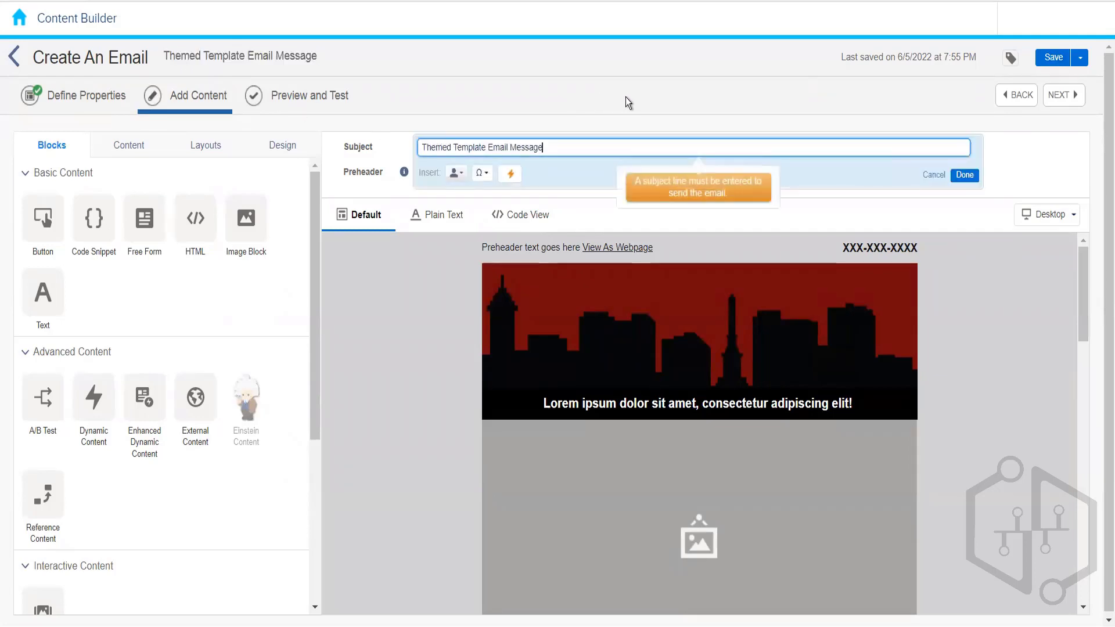
{"action": "left_click", "coordinate": [973, 180]}
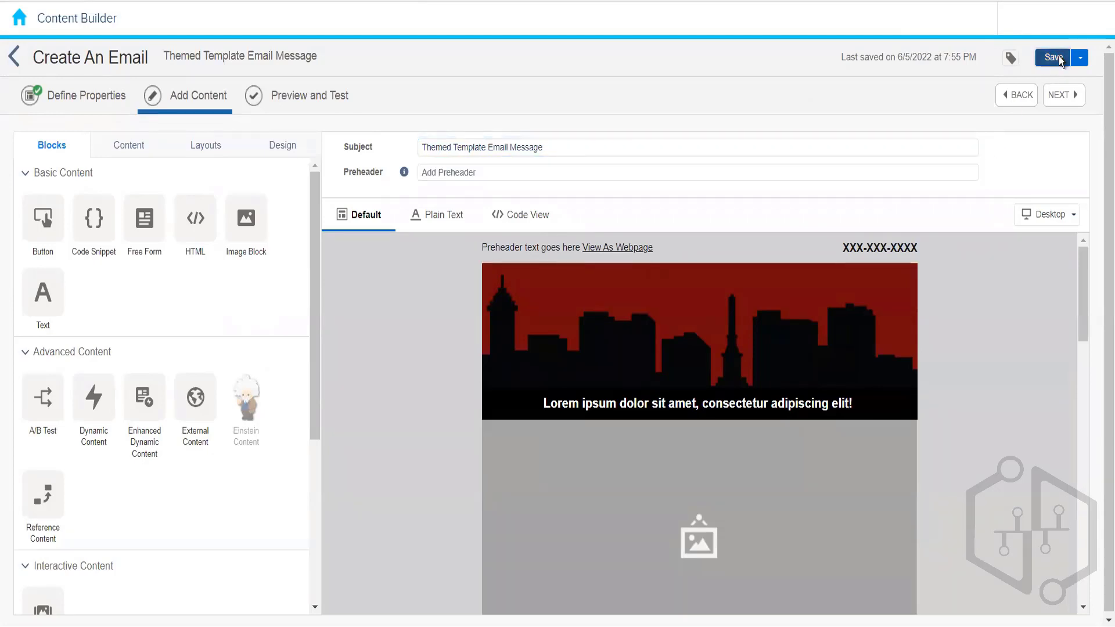
{"action": "left_click", "coordinate": [1058, 58]}
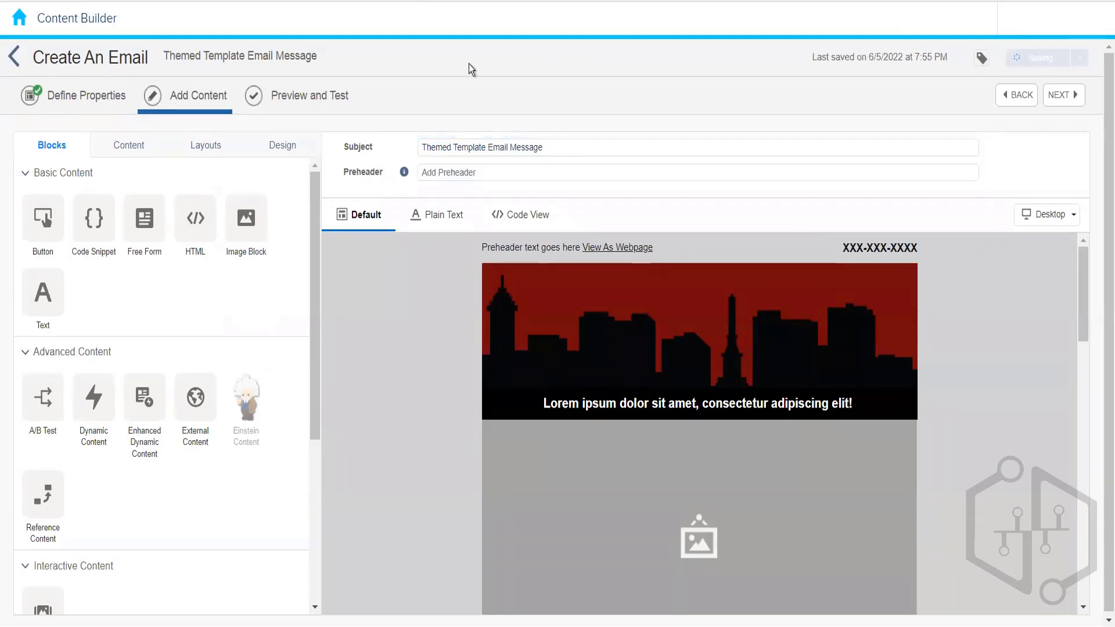
Return to the content list and create a new email message using the Template creation option
{"action": "left_click", "coordinate": [14, 64]}
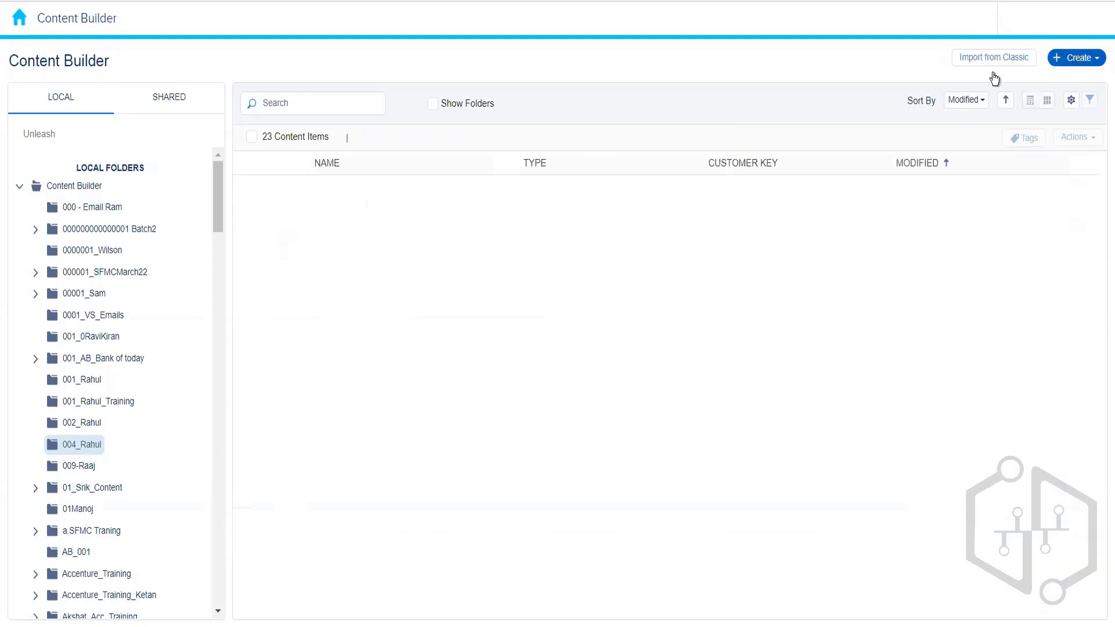
{"action": "left_click", "coordinate": [1080, 58]}
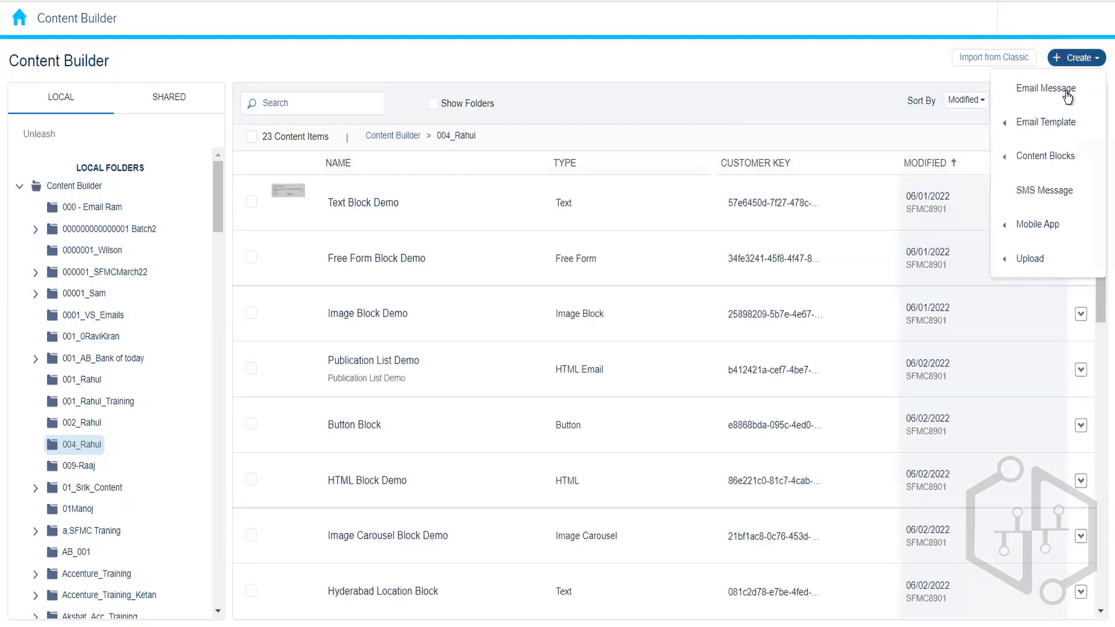
{"action": "mouse_move", "coordinate": [1048, 113]}
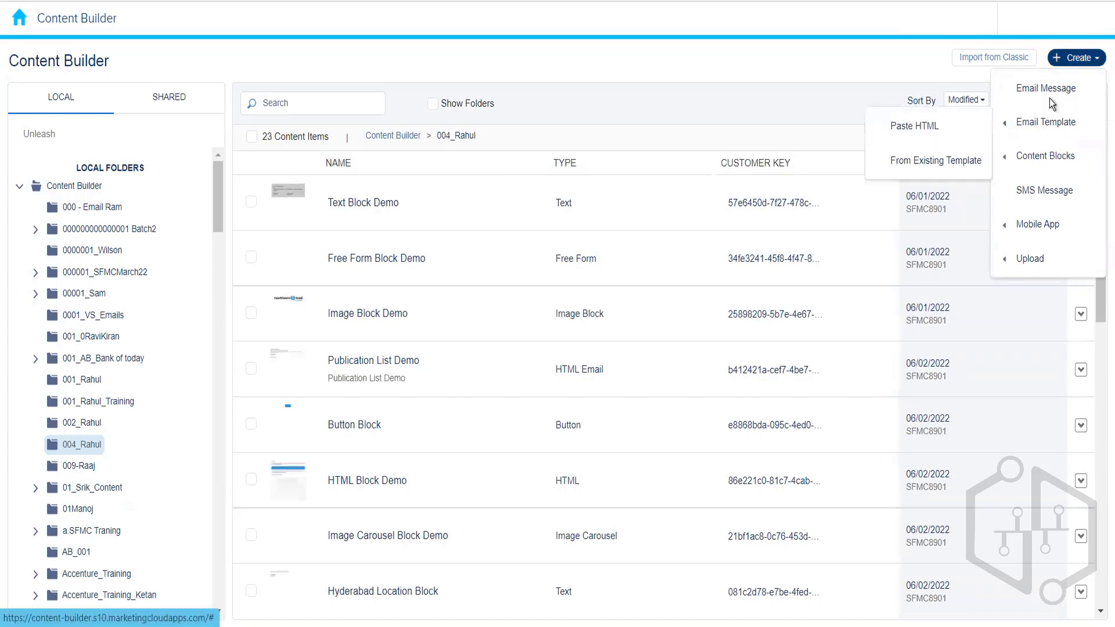
{"action": "left_click", "coordinate": [913, 104]}
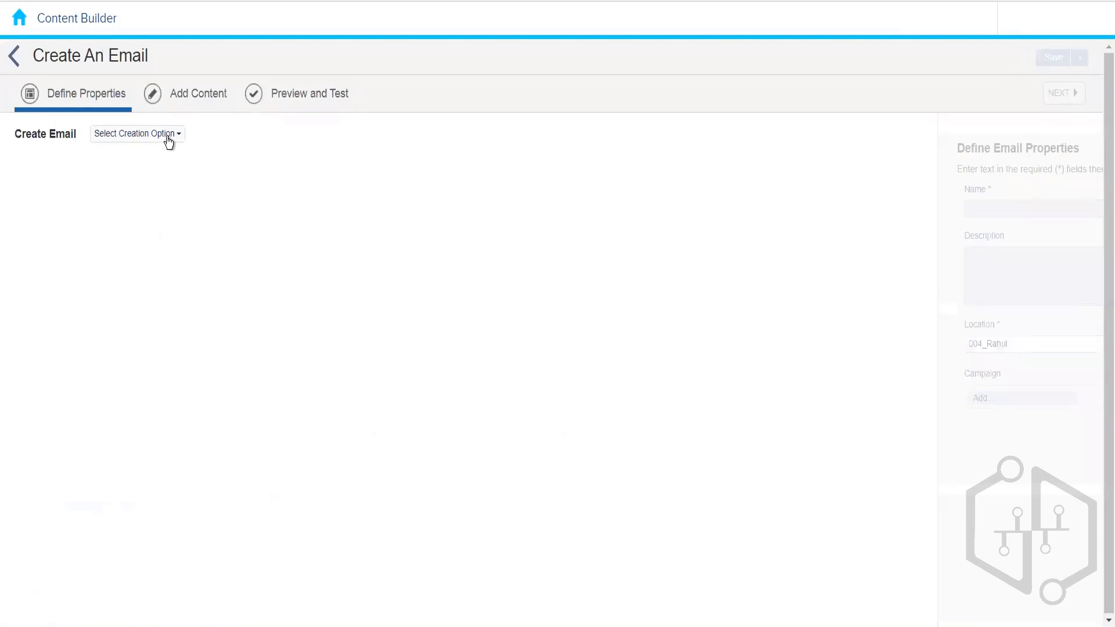
{"action": "left_click", "coordinate": [168, 138]}
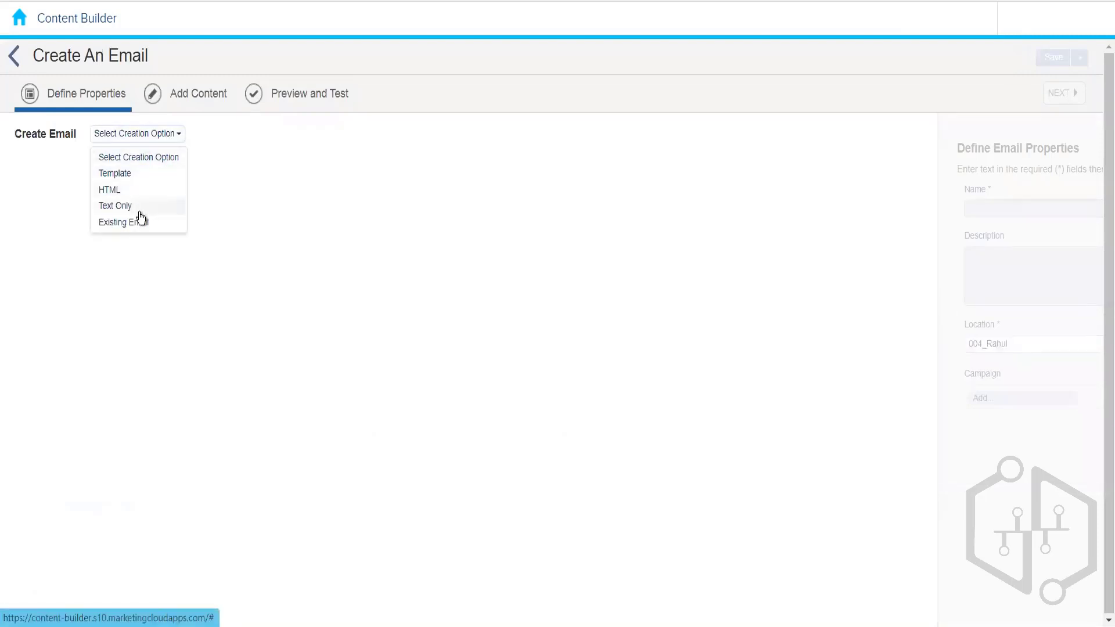
{"action": "left_click", "coordinate": [137, 175]}
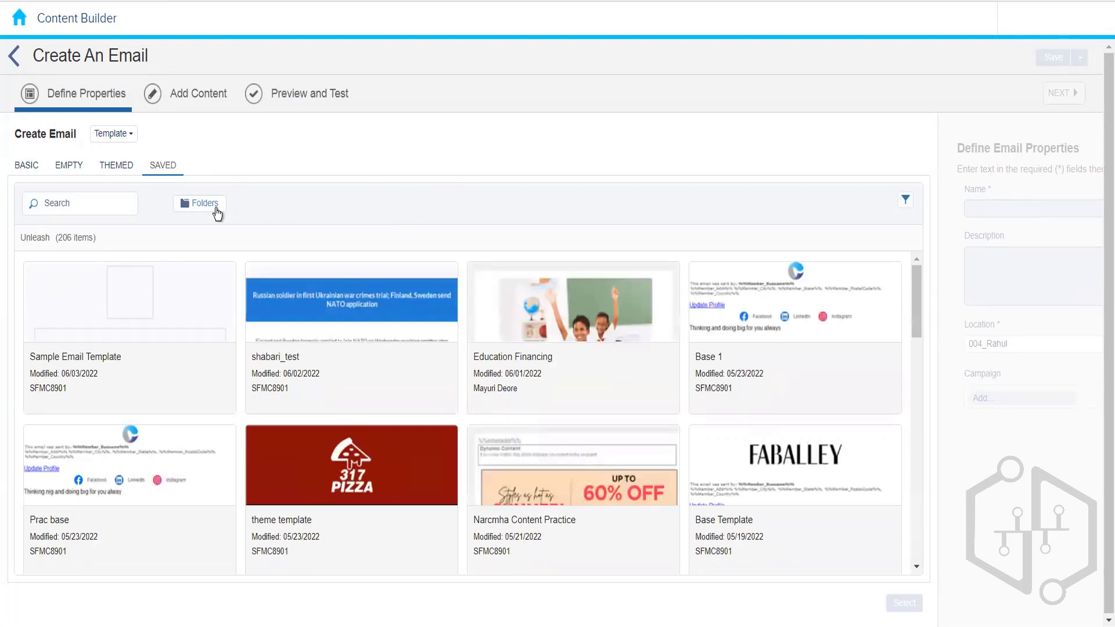
Browse the Saved templates, filter them to the local folder set as the email's location, and revisit the Themed and Empty galleries
{"action": "left_click", "coordinate": [177, 338]}
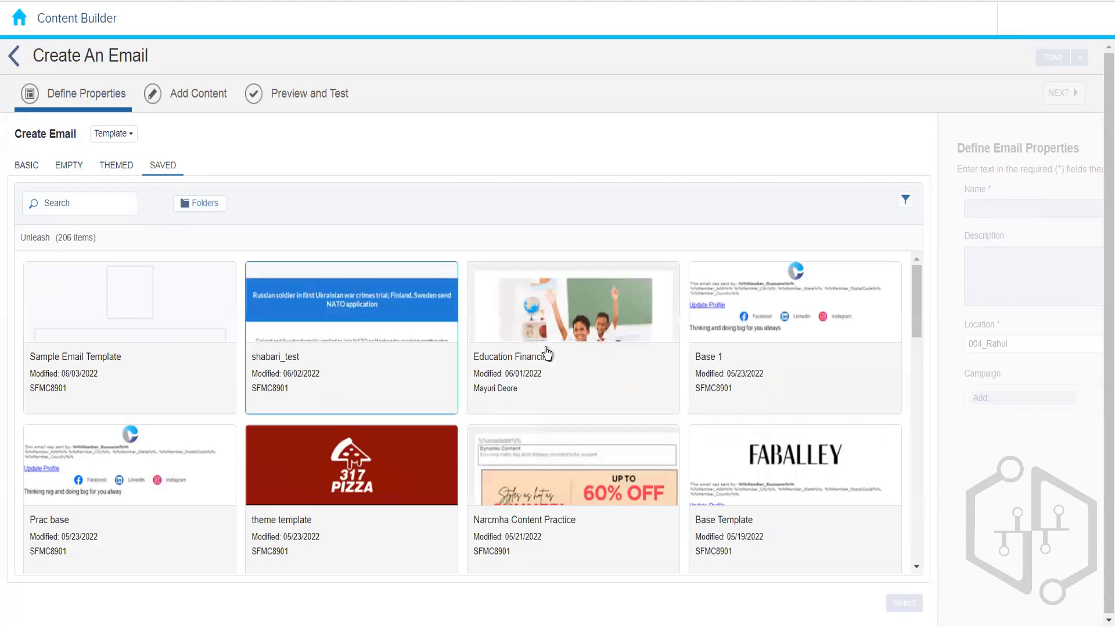
{"action": "left_click_drag", "start_coordinate": [915, 315], "coordinate": [936, 252]}
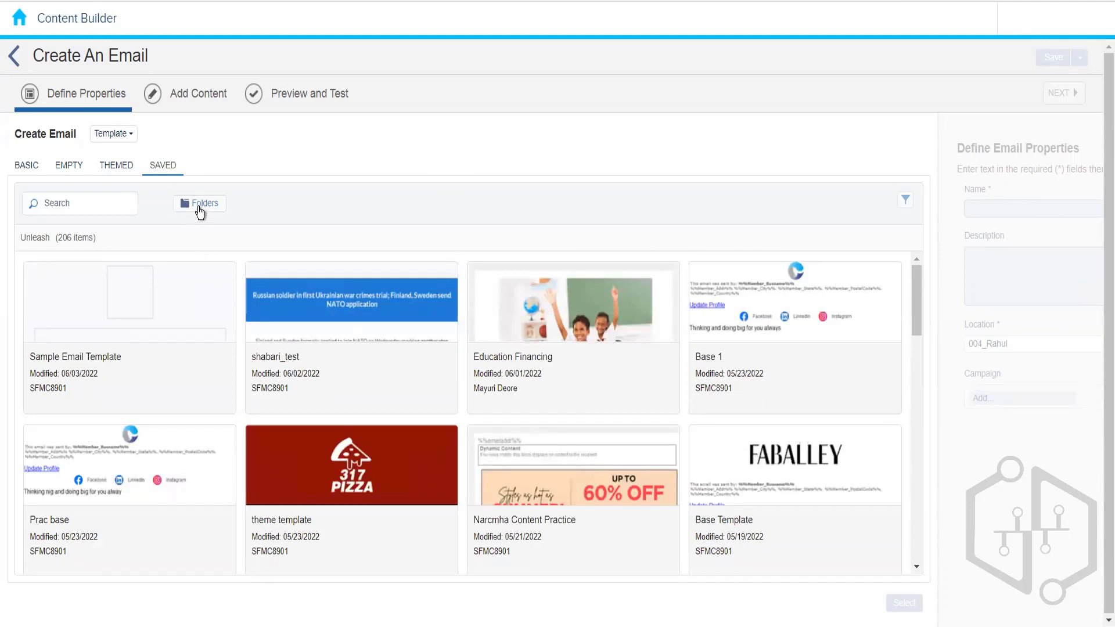
{"action": "left_click", "coordinate": [200, 205]}
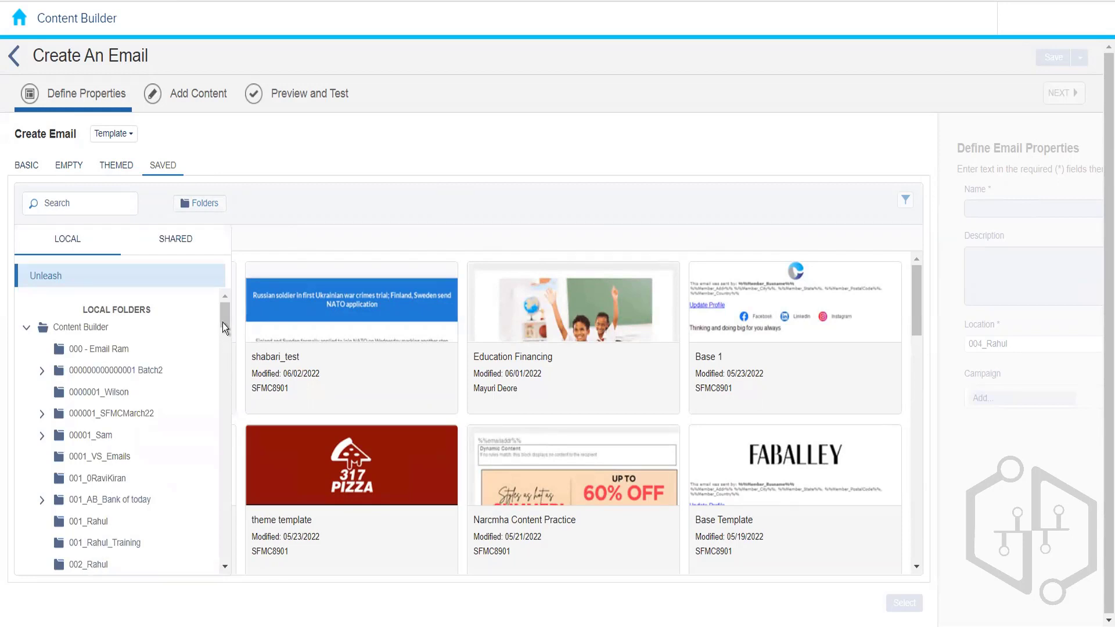
{"action": "left_click_drag", "start_coordinate": [222, 322], "coordinate": [225, 340]}
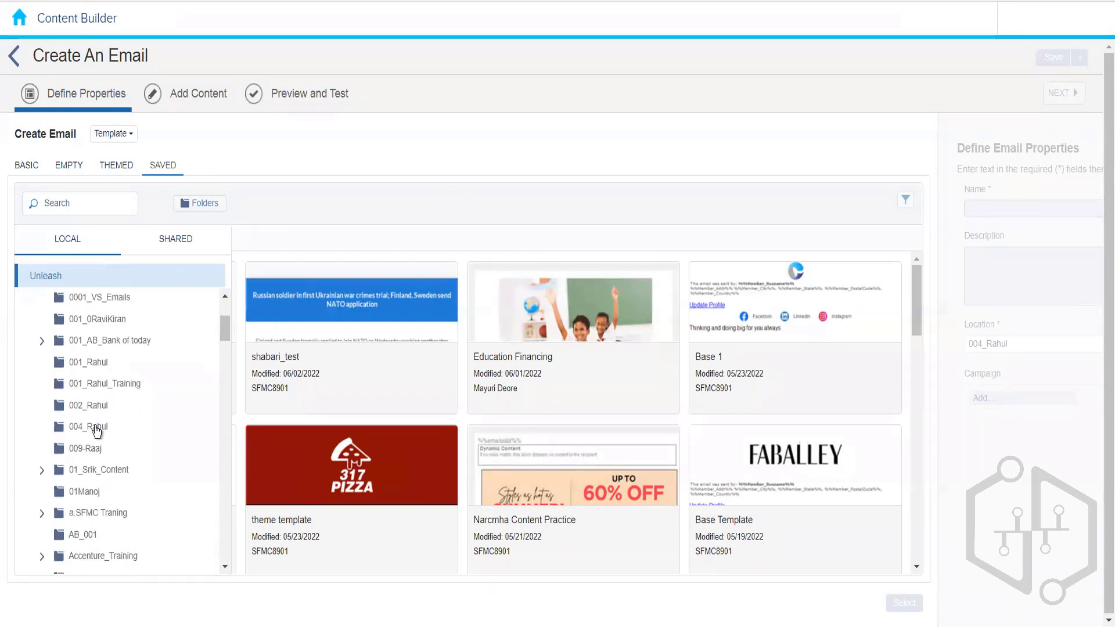
{"action": "left_click", "coordinate": [95, 427]}
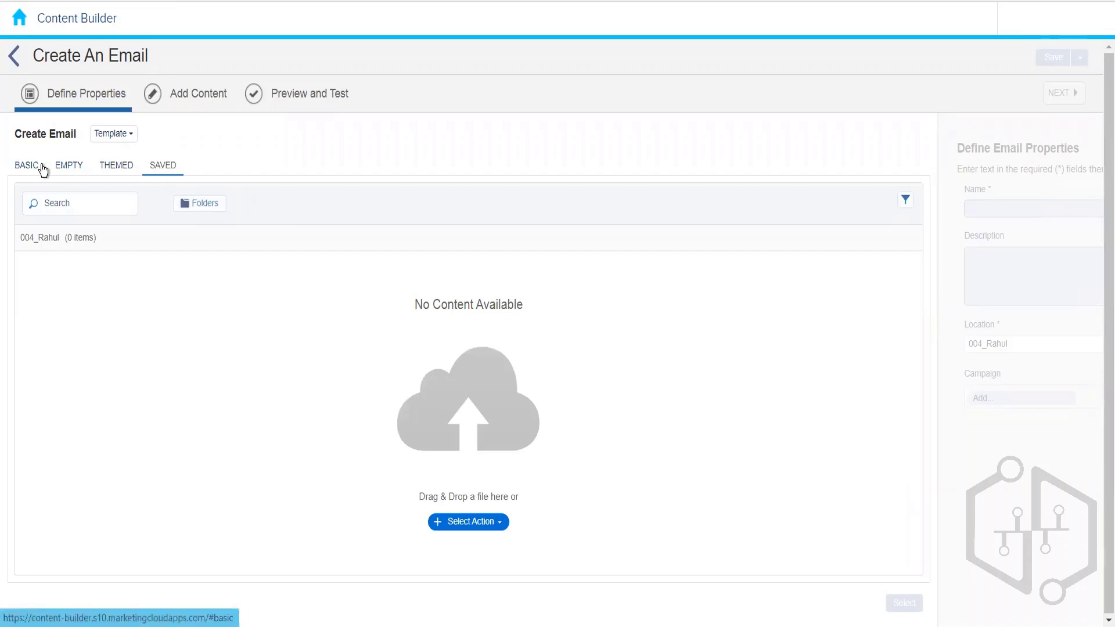
{"action": "left_click", "coordinate": [108, 170]}
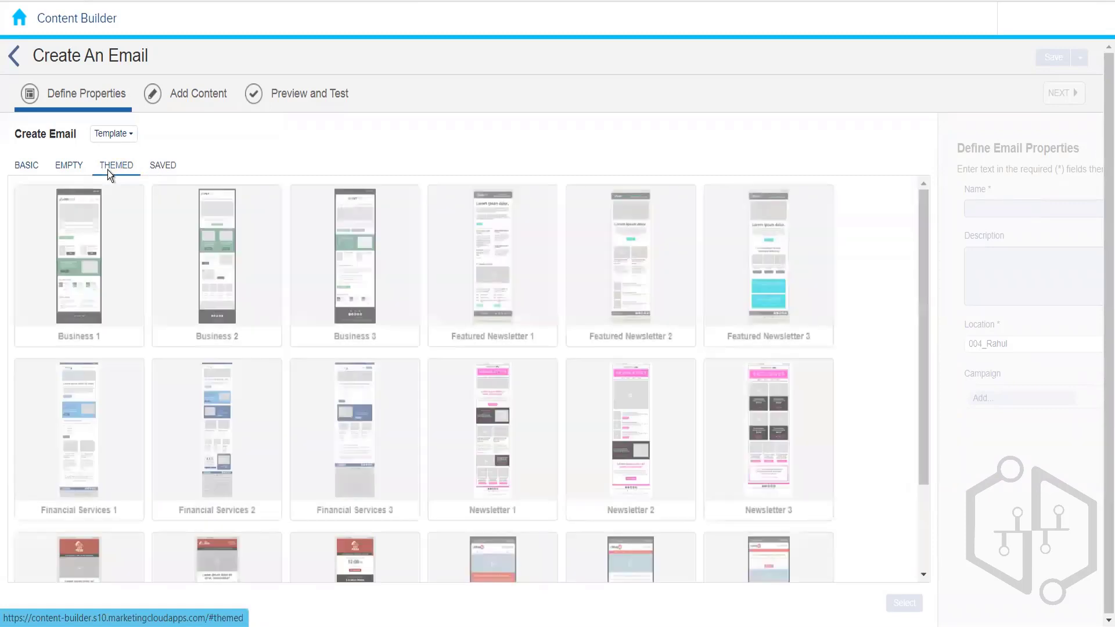
{"action": "left_click", "coordinate": [68, 169]}
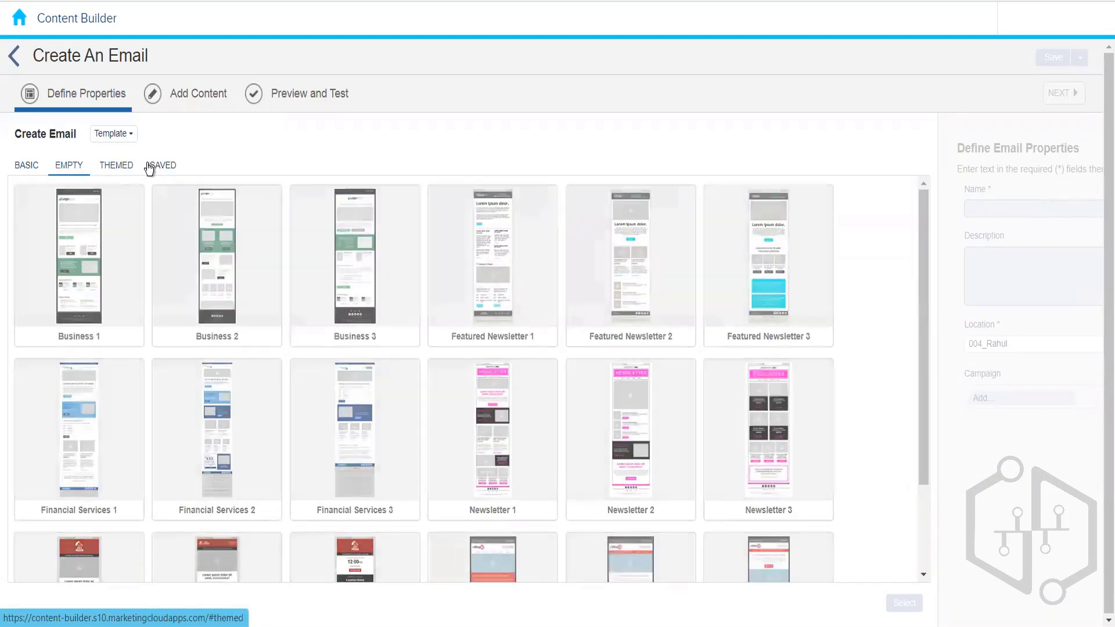
Look through the Saved templates of the top-level Unleash folder, and leave the unfinished email for the content list
{"action": "left_click", "coordinate": [148, 165]}
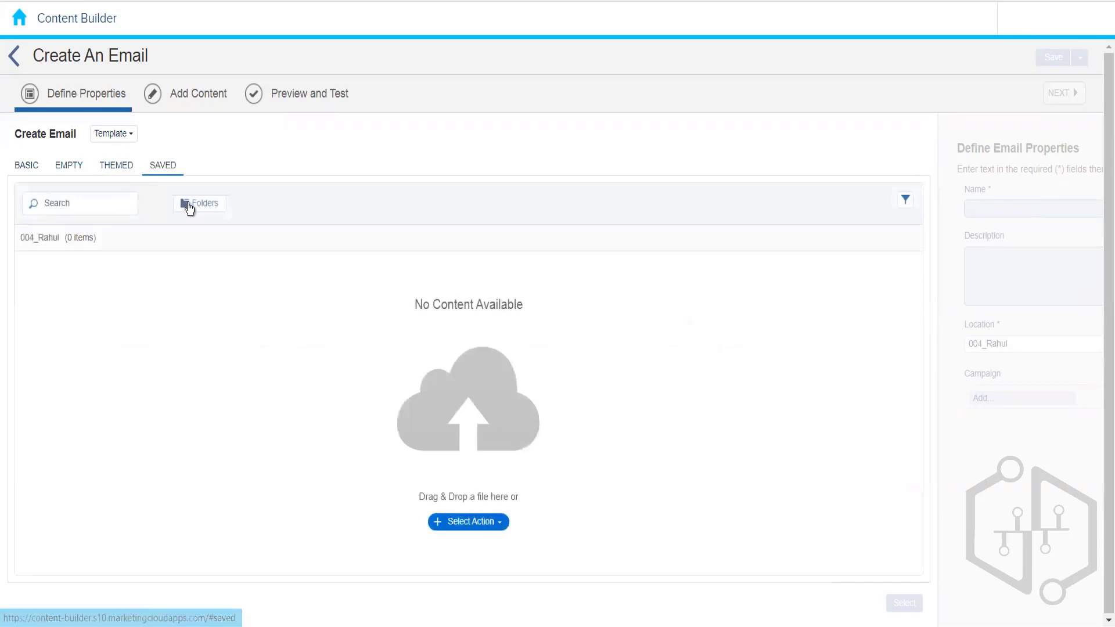
{"action": "left_click", "coordinate": [192, 204]}
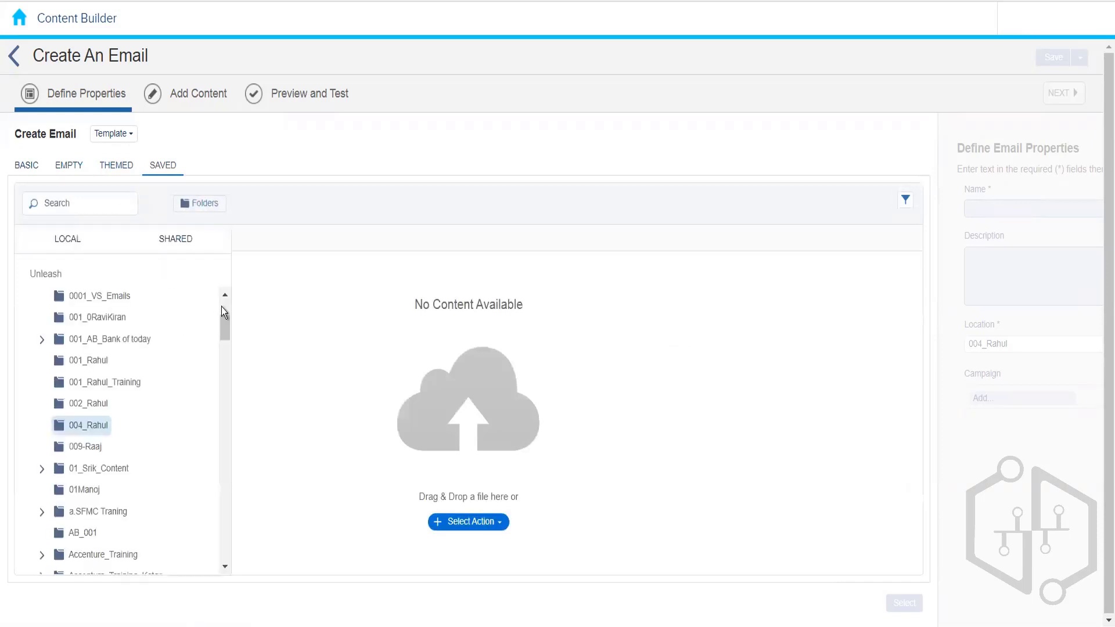
{"action": "left_click", "coordinate": [336, 168]}
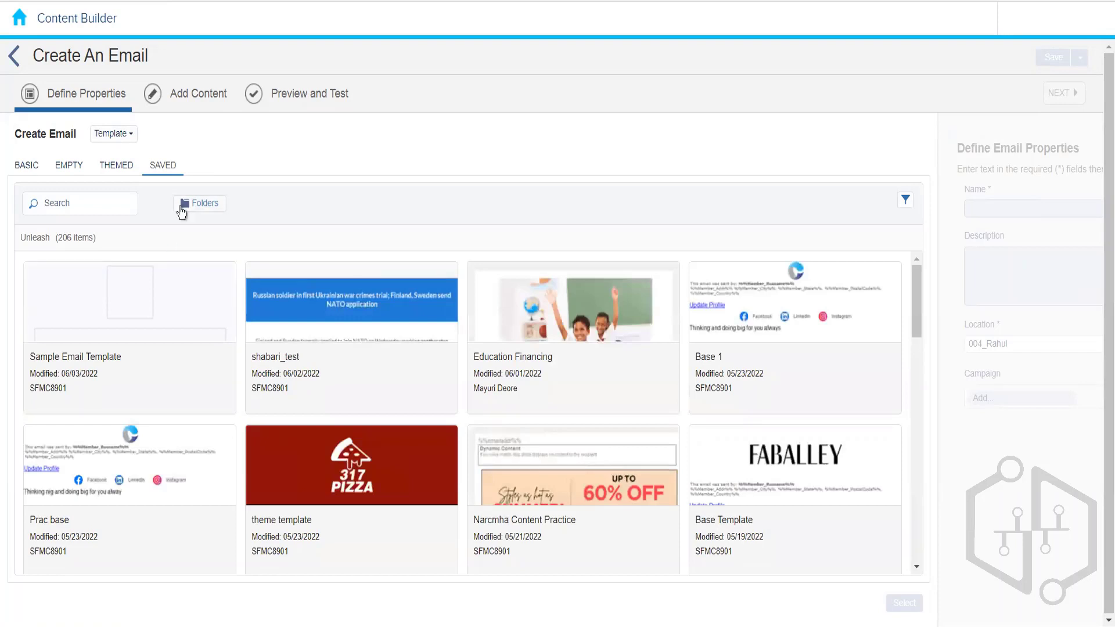
{"action": "left_click", "coordinate": [14, 61]}
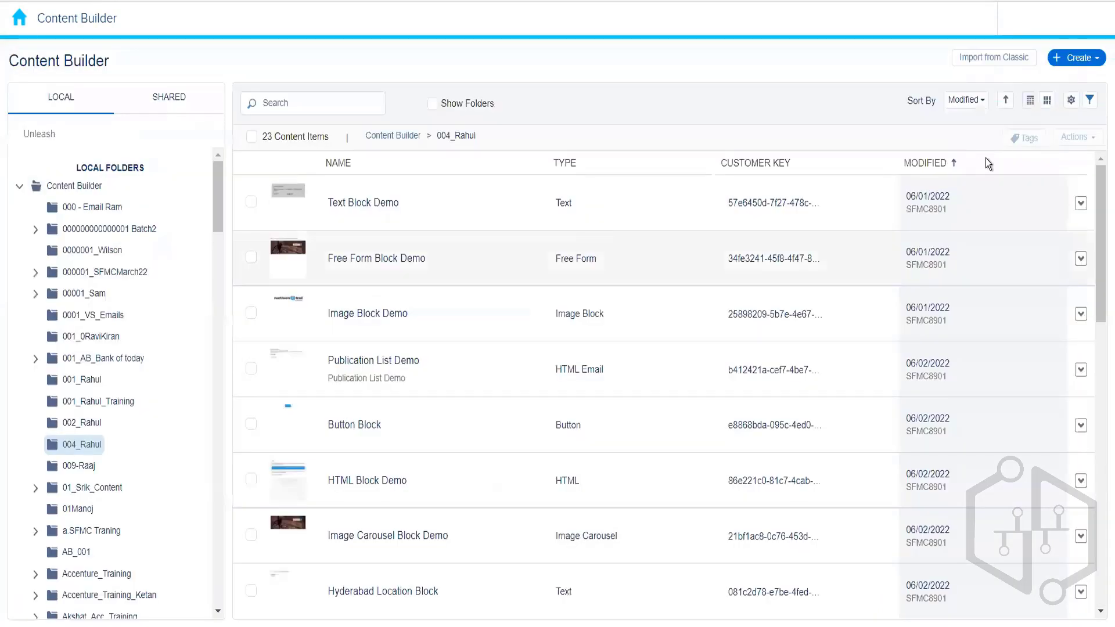
View the Paste HTML editor for a new email template, and exit it without saving
{"action": "left_click", "coordinate": [1077, 58]}
{"action": "mouse_move", "coordinate": [1041, 120]}
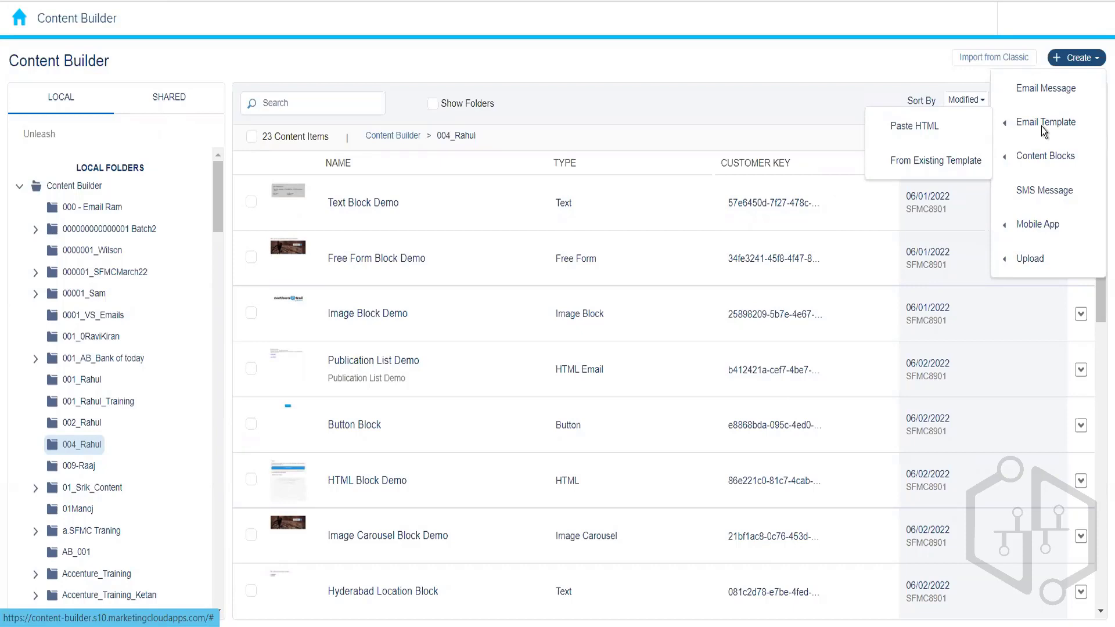
{"action": "mouse_move", "coordinate": [1027, 161]}
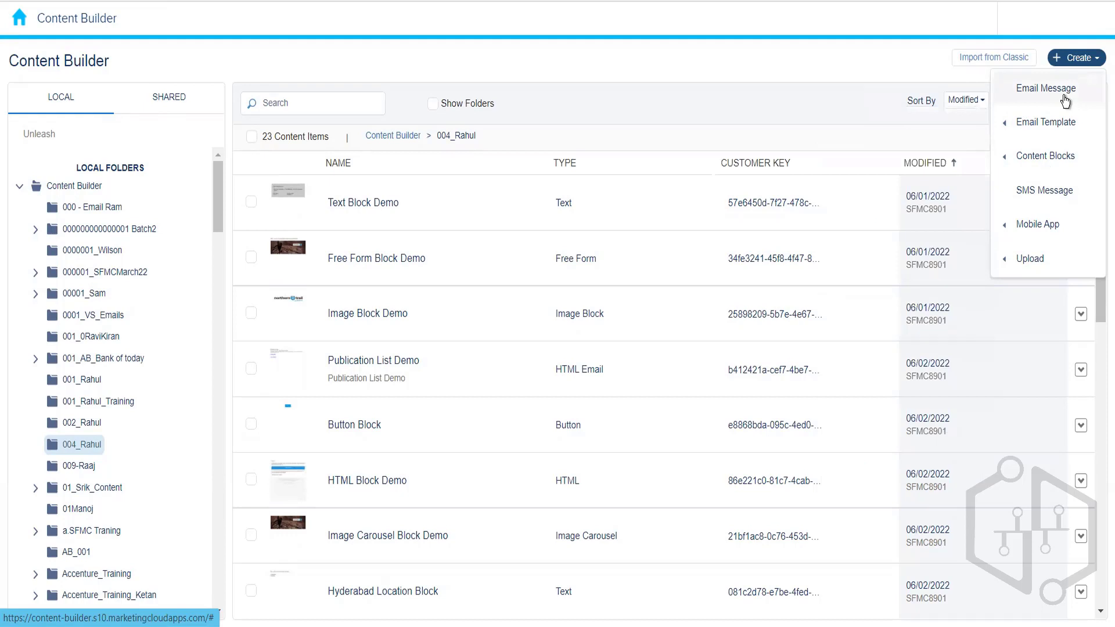
{"action": "mouse_move", "coordinate": [1009, 133]}
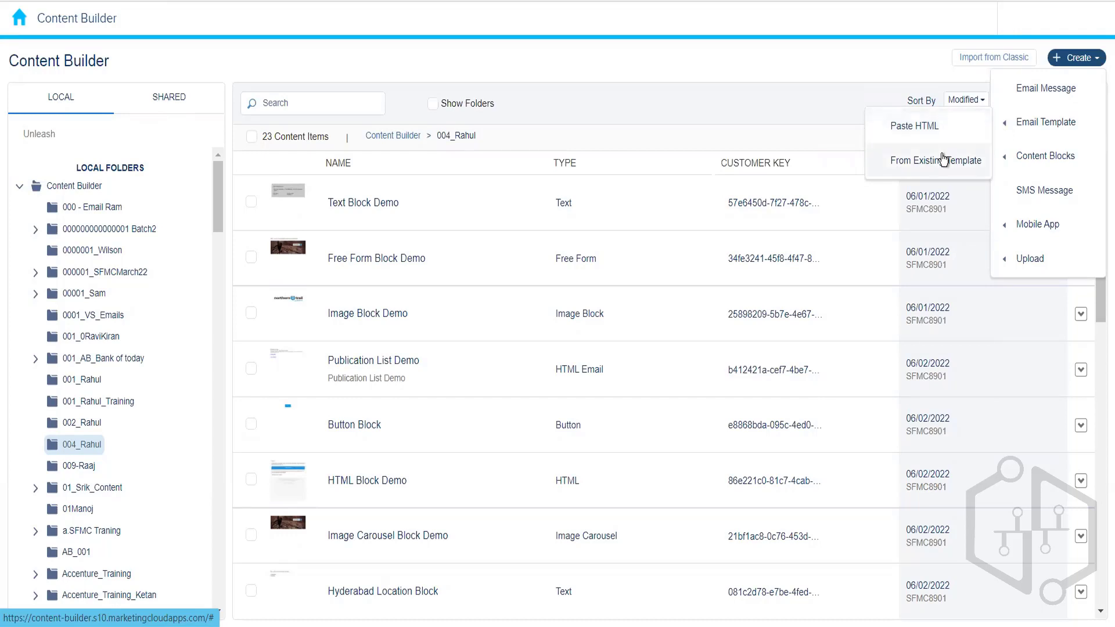
{"action": "left_click", "coordinate": [923, 126]}
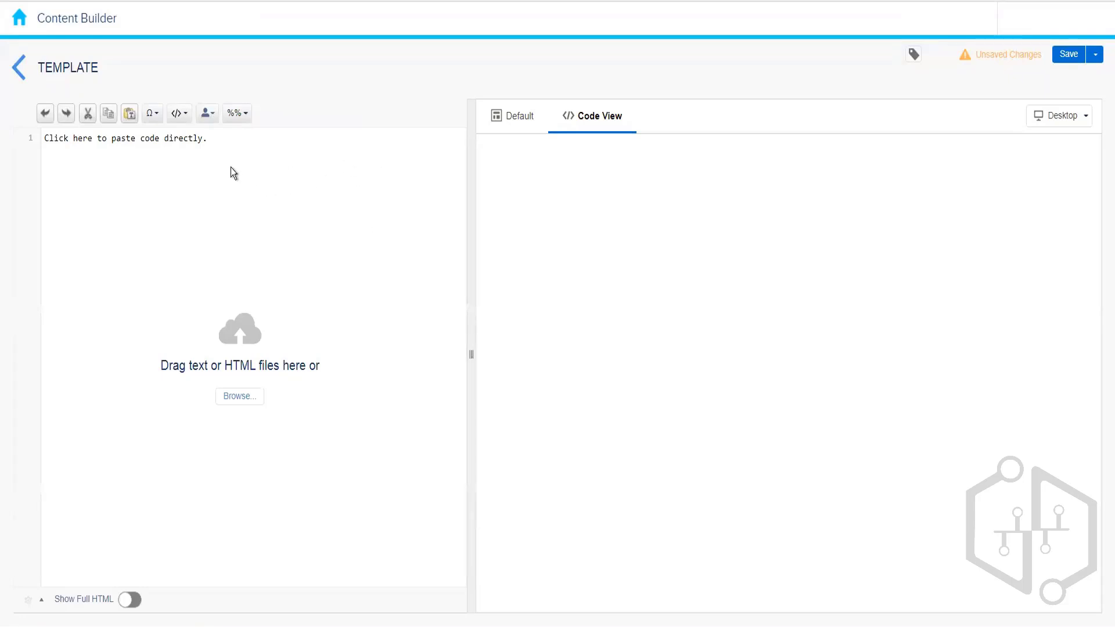
{"action": "left_click", "coordinate": [22, 82]}
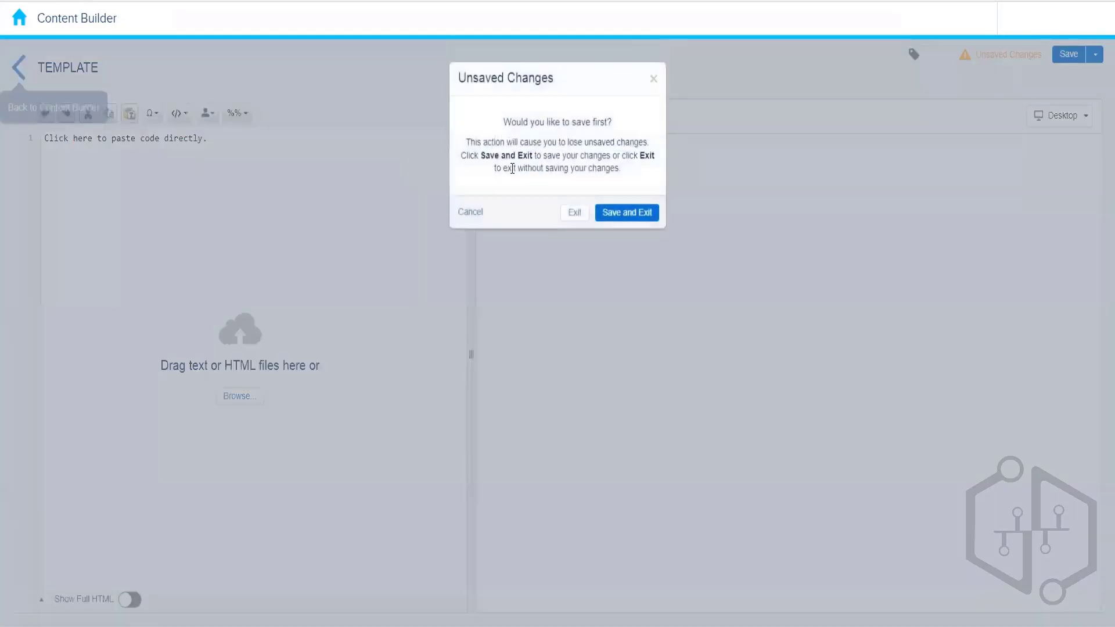
{"action": "left_click", "coordinate": [578, 216]}
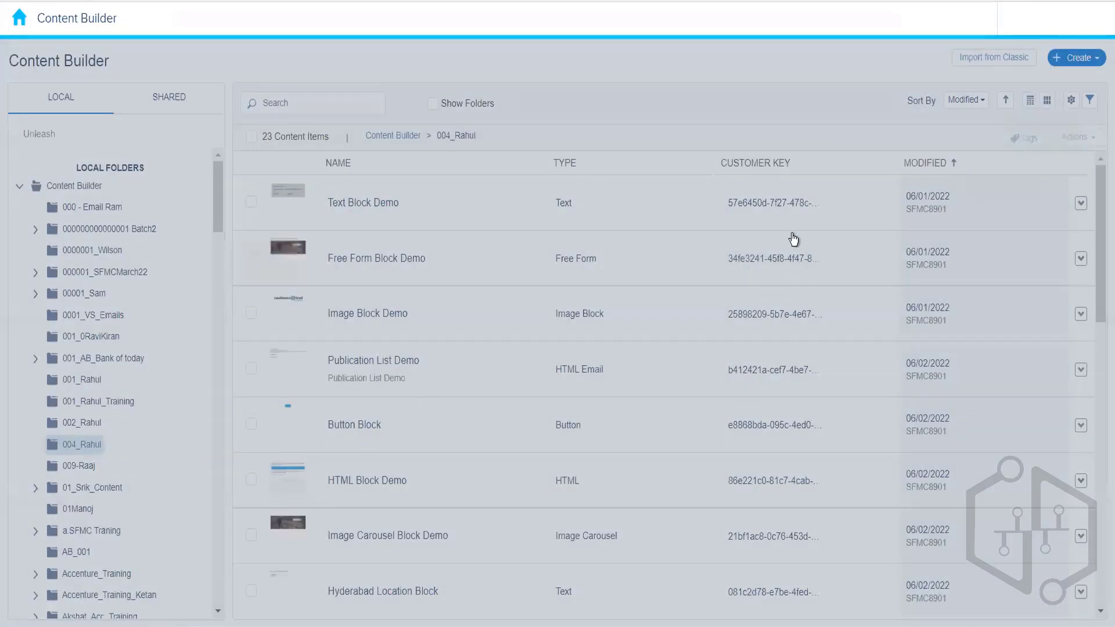
Start a new email template from an existing template, and look through the Basic, Themed and Saved galleries
{"action": "left_click", "coordinate": [1091, 59]}
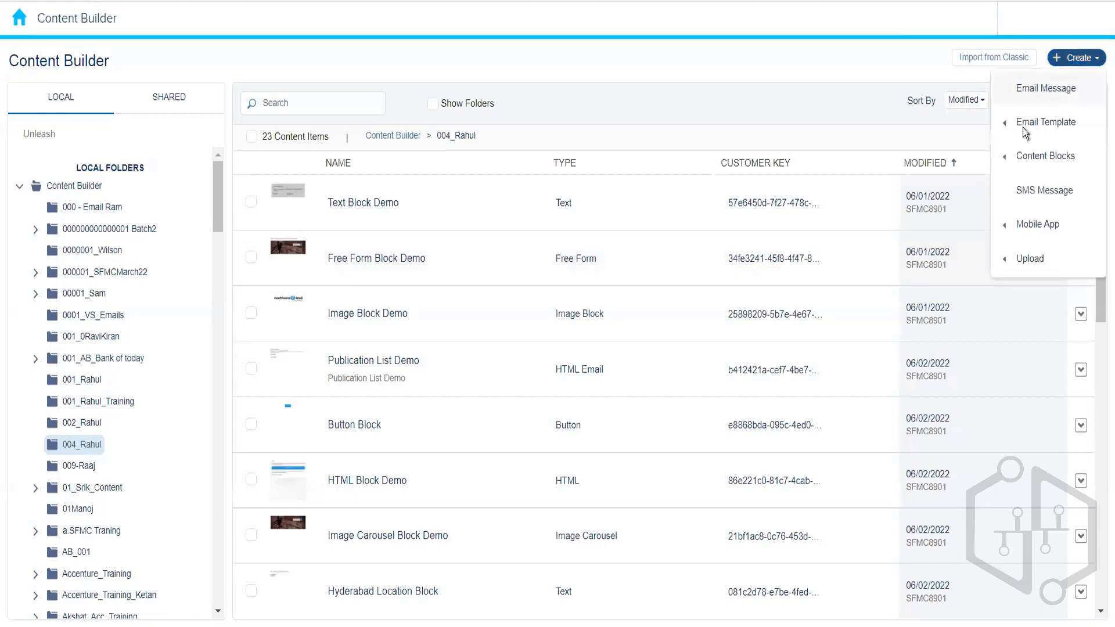
{"action": "left_click", "coordinate": [928, 166]}
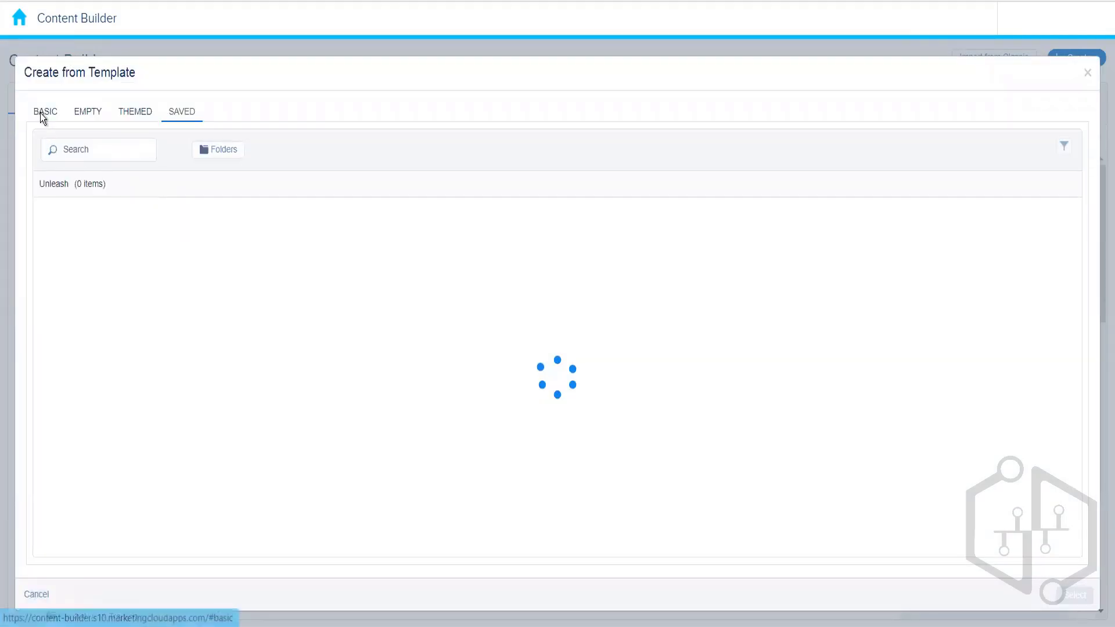
{"action": "left_click", "coordinate": [40, 112]}
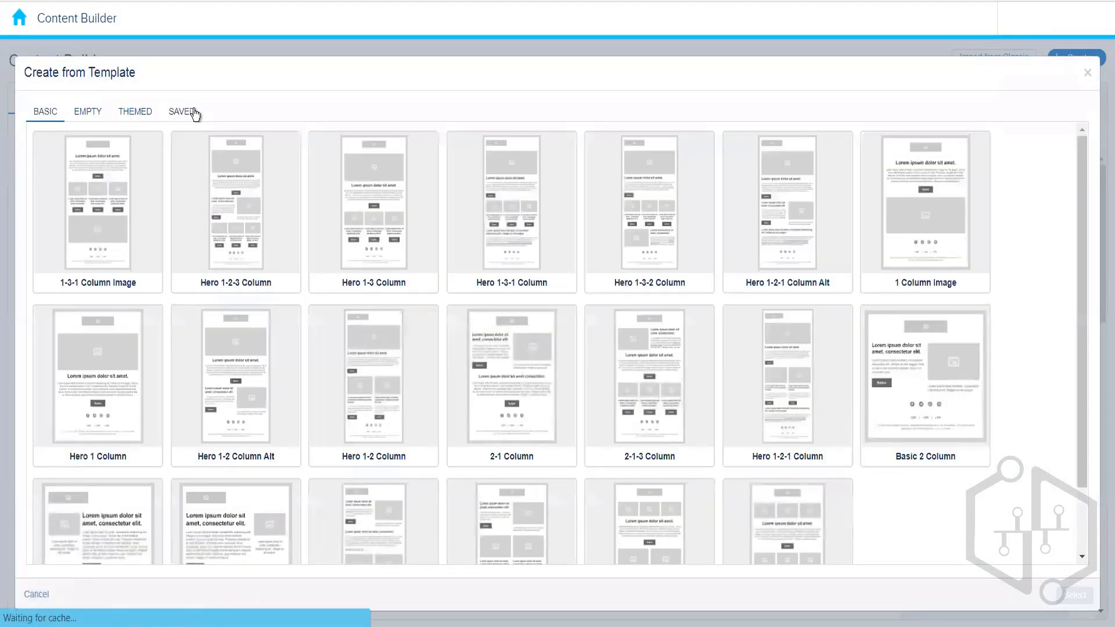
{"action": "left_click", "coordinate": [143, 114]}
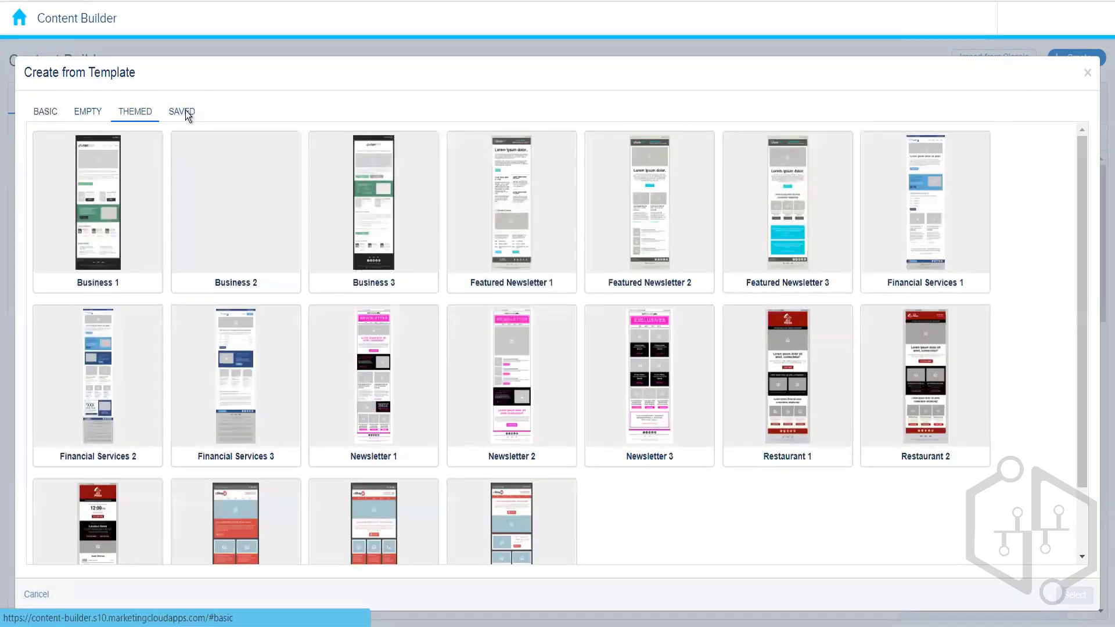
{"action": "left_click", "coordinate": [186, 113]}
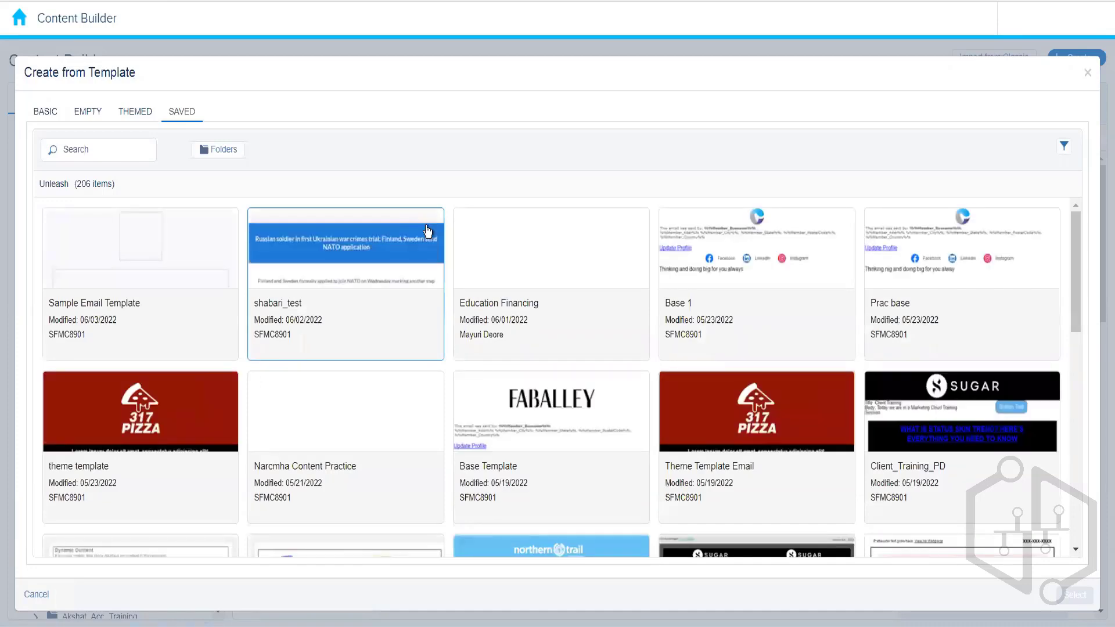
Base the new template on the Hero 1-3 Column design from the Basic gallery
{"action": "left_click", "coordinate": [43, 116]}
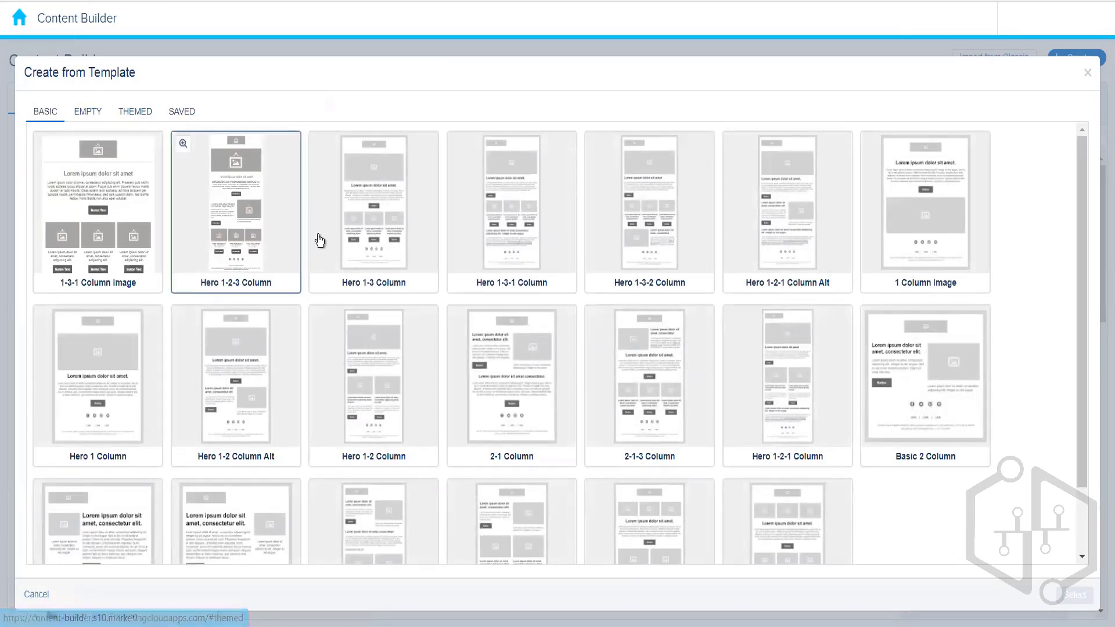
{"action": "left_click", "coordinate": [400, 209]}
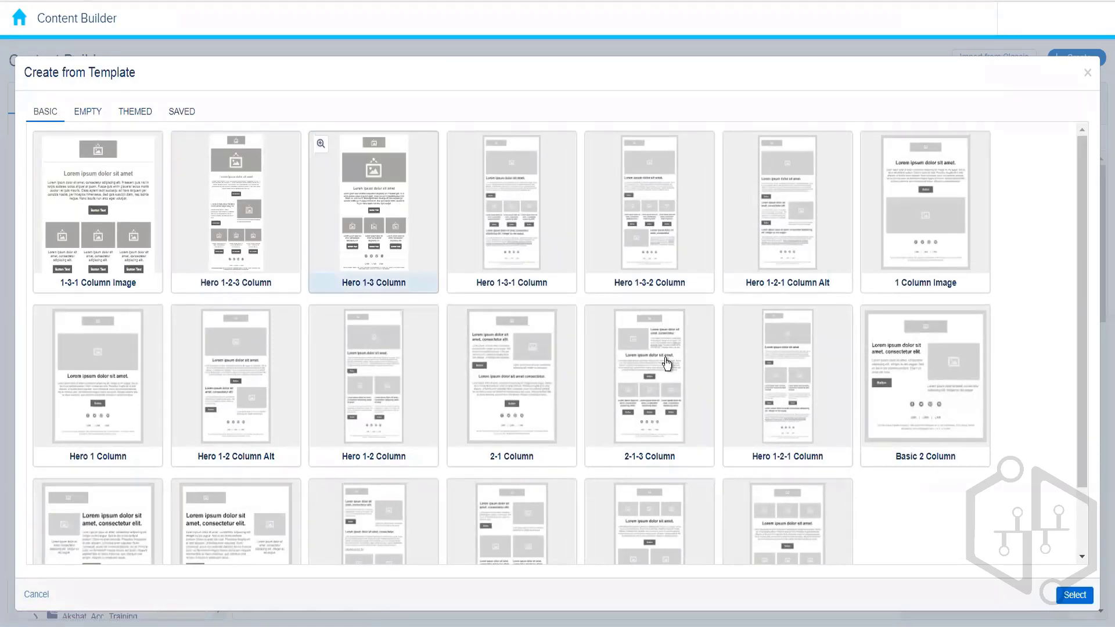
{"action": "left_click", "coordinate": [1071, 600]}
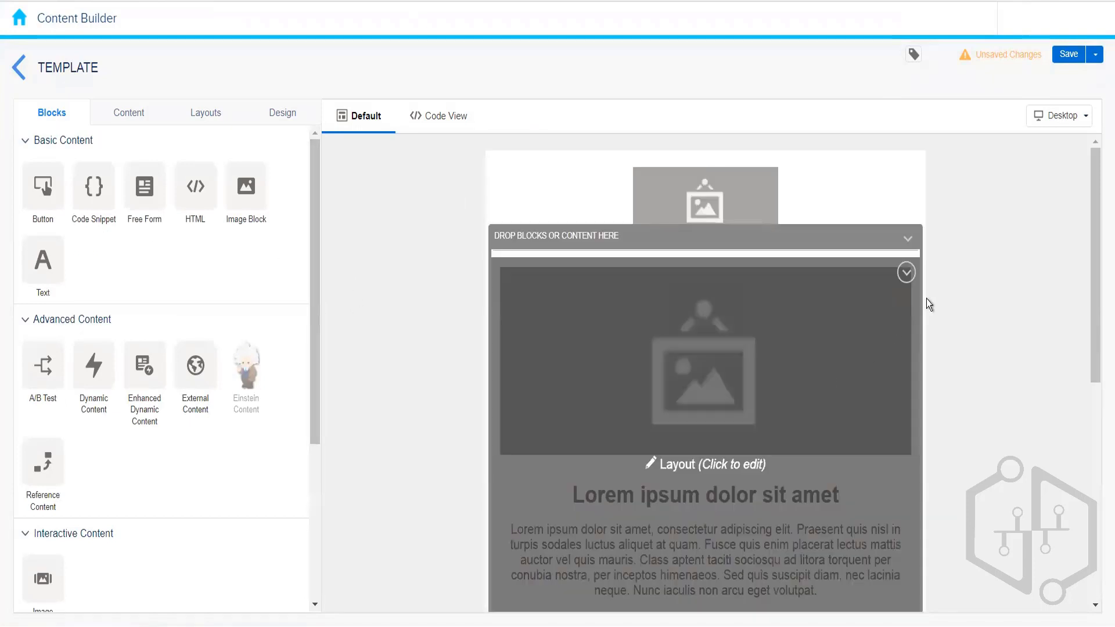
Delete the layout block with the large hero image and headline from the template
{"action": "left_click", "coordinate": [907, 273]}
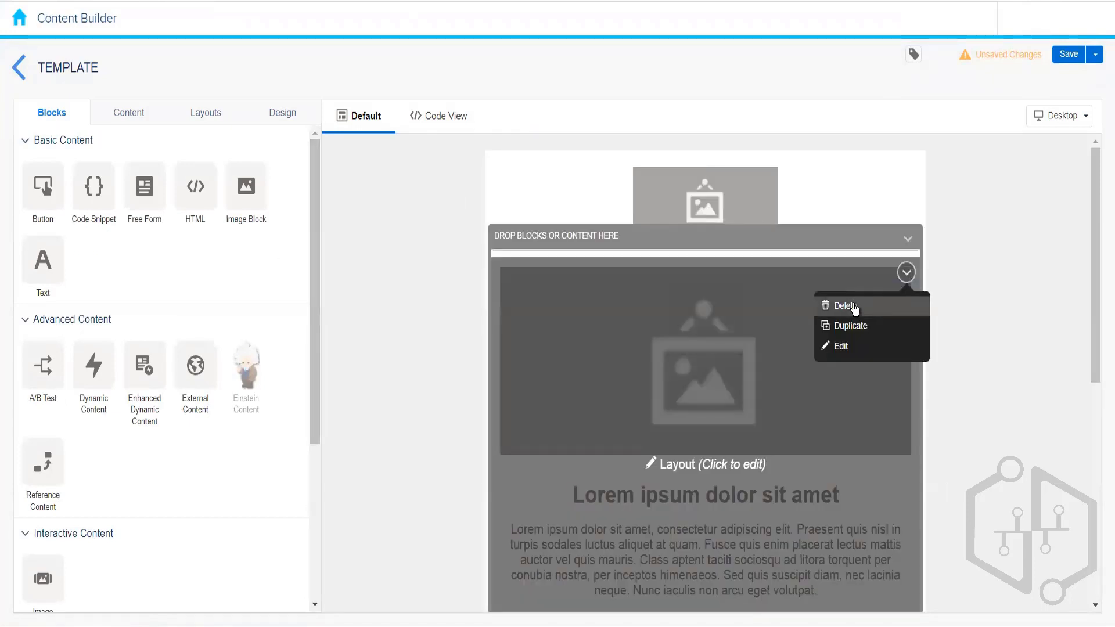
{"action": "left_click", "coordinate": [845, 305]}
{"action": "left_click", "coordinate": [723, 306]}
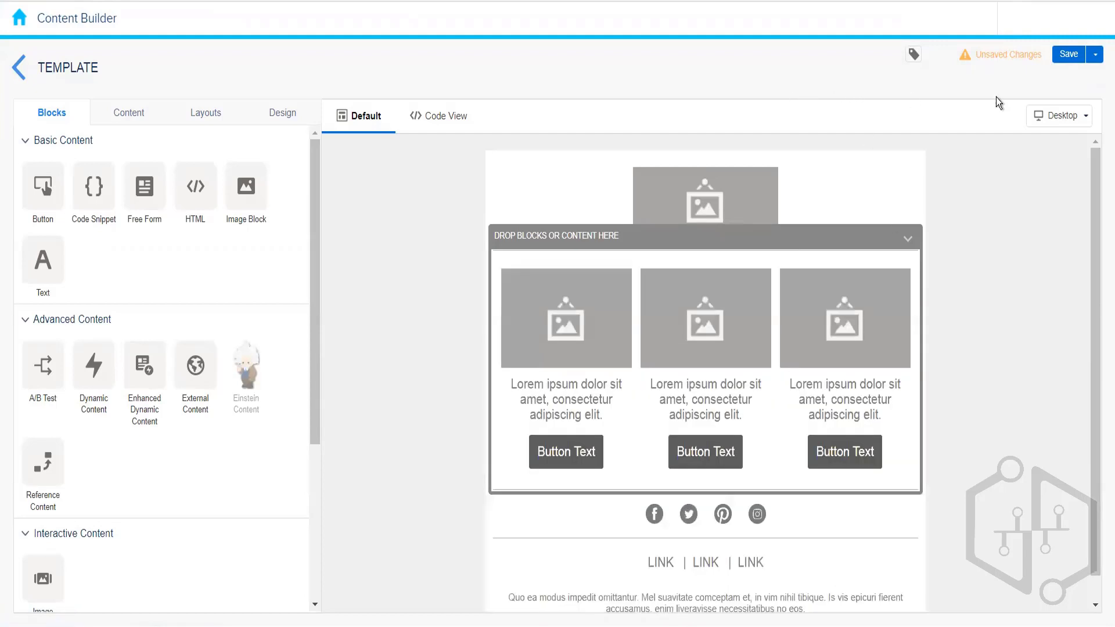
Save the template under the name "Basic Template 2 Demo" and return to the content list
{"action": "left_click", "coordinate": [1063, 58]}
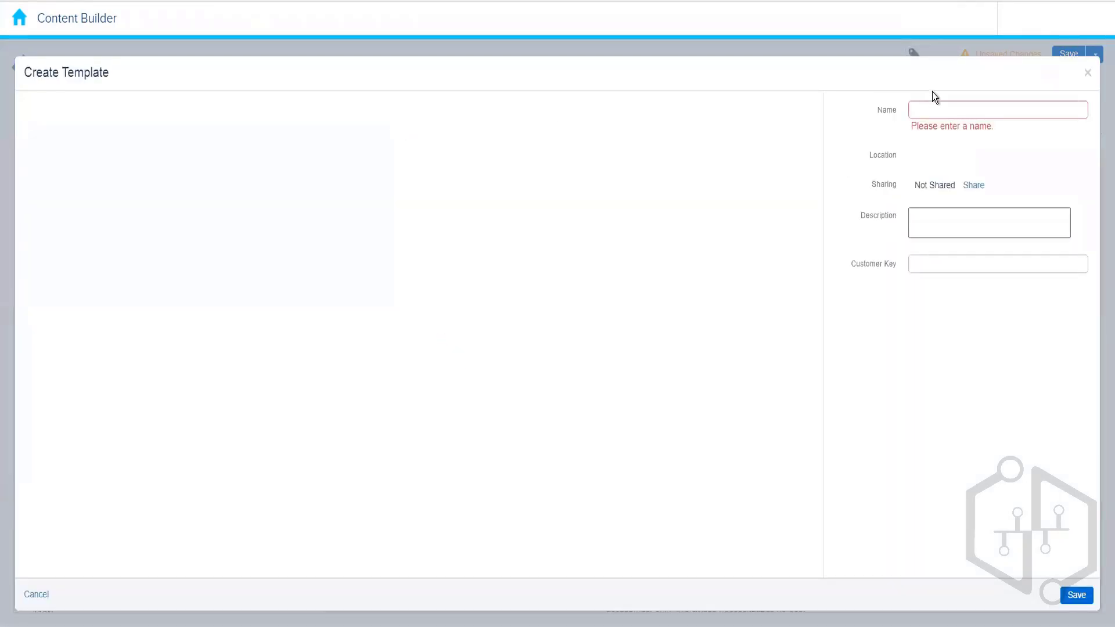
{"action": "left_click", "coordinate": [934, 112]}
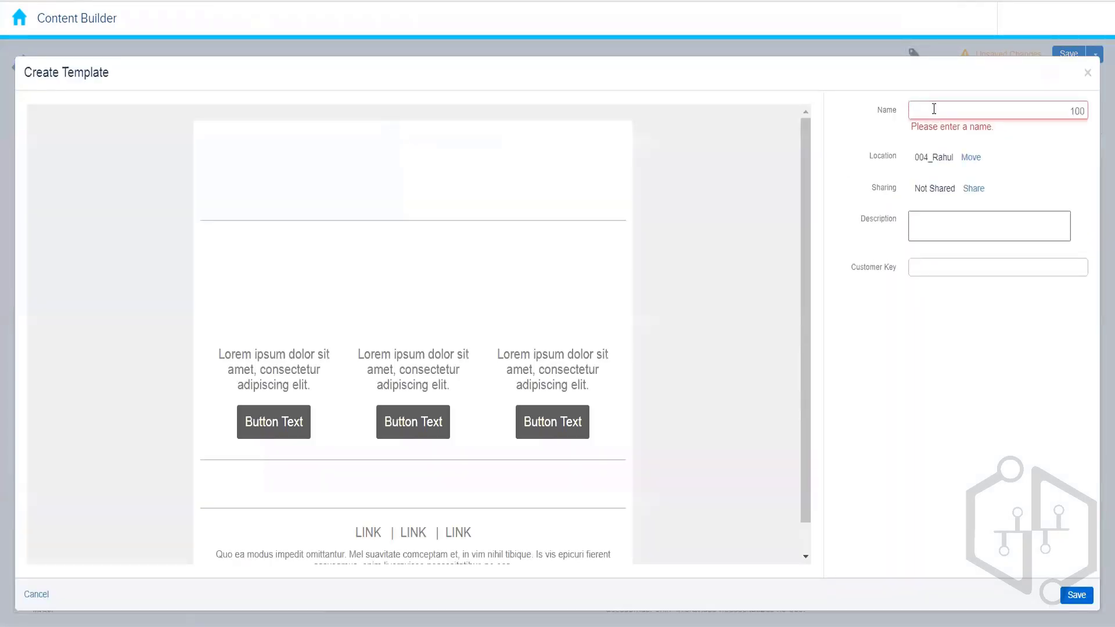
{"action": "type", "text": "Basic"}
{"action": "type", "text": "mpla"}
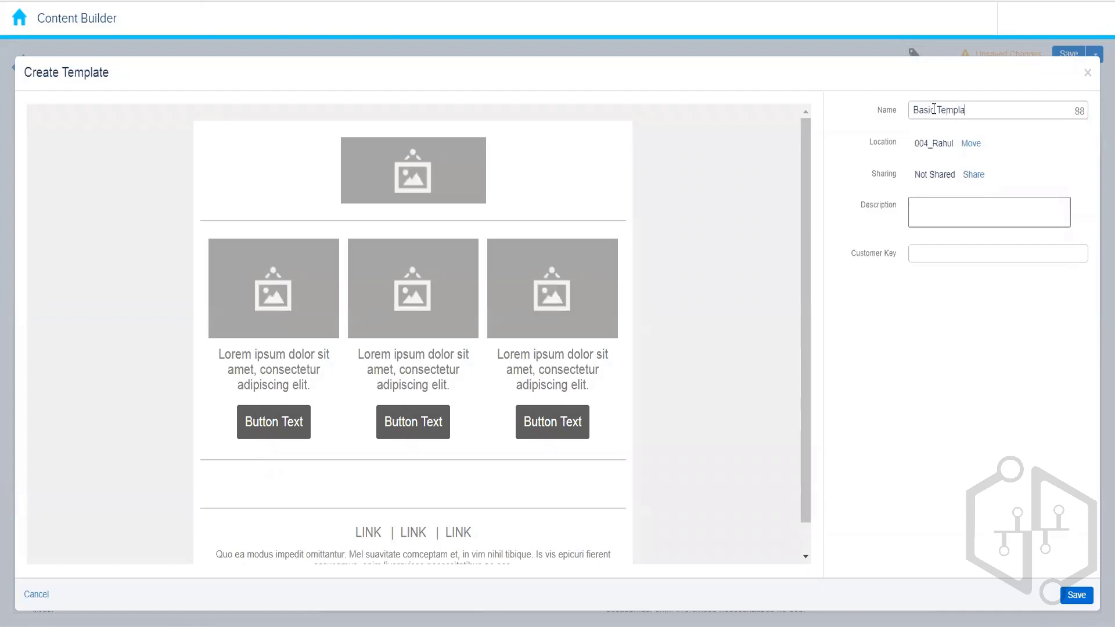
{"action": "type", "text": "te 2 "}
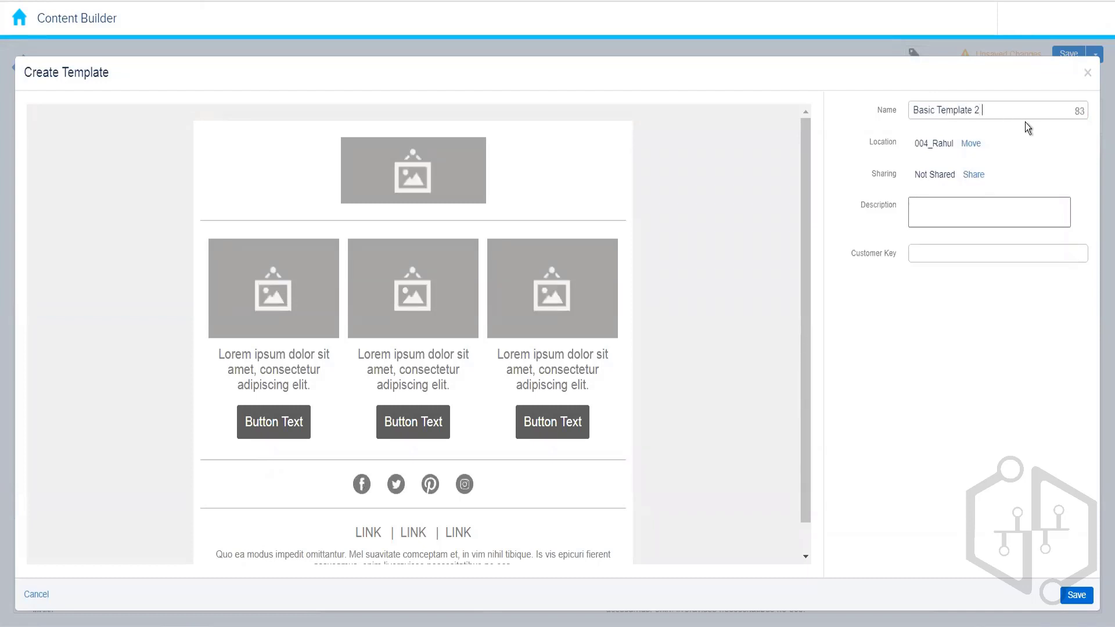
{"action": "type", "text": "Demo"}
{"action": "left_click", "coordinate": [1076, 594]}
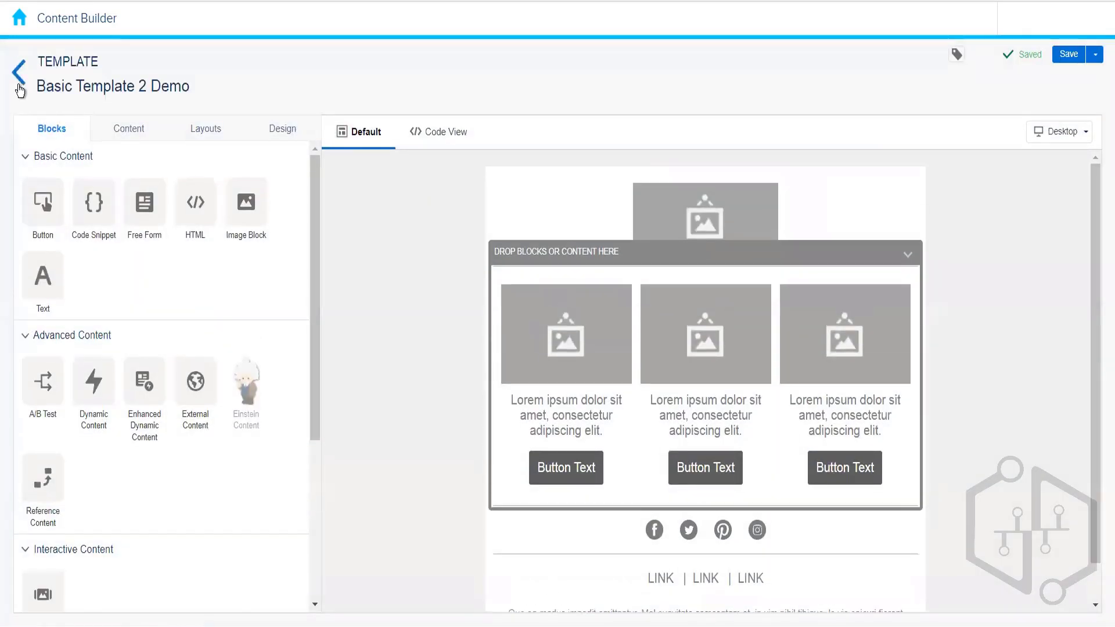
{"action": "left_click", "coordinate": [18, 86]}
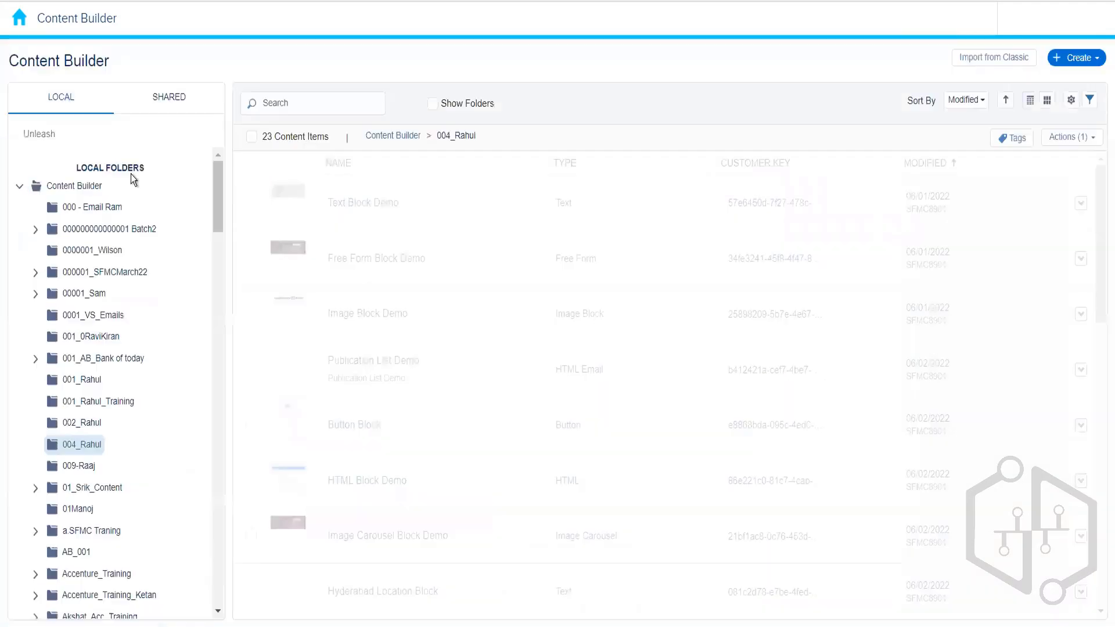
Check the Saved gallery for the new template by starting another template from an existing one, and cancel
{"action": "left_click", "coordinate": [1089, 62]}
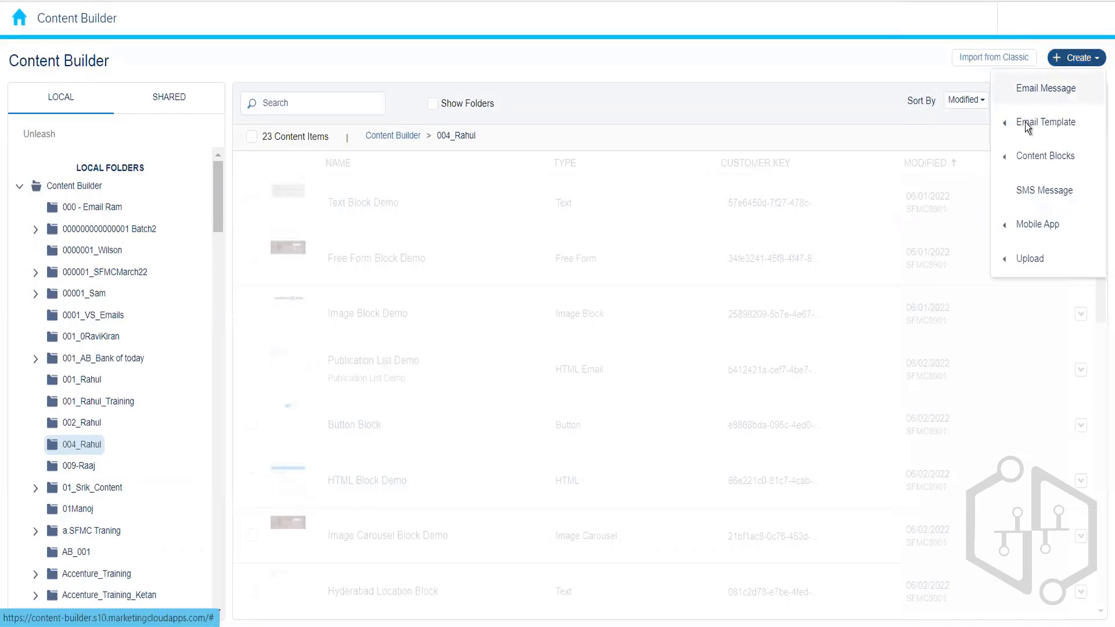
{"action": "mouse_move", "coordinate": [1025, 121]}
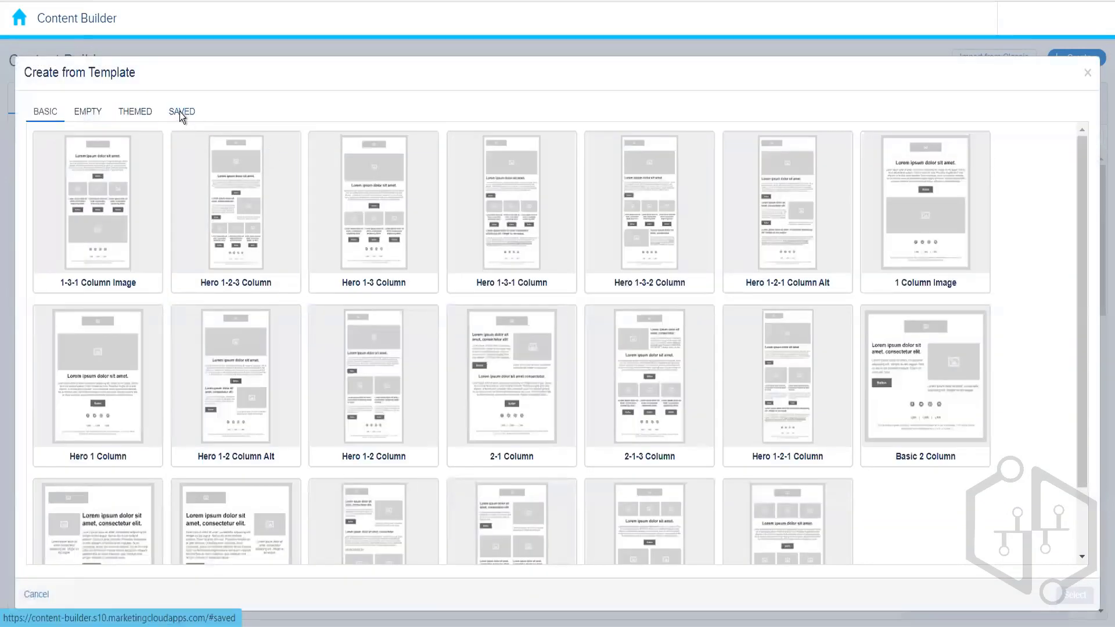
{"action": "left_click", "coordinate": [182, 114]}
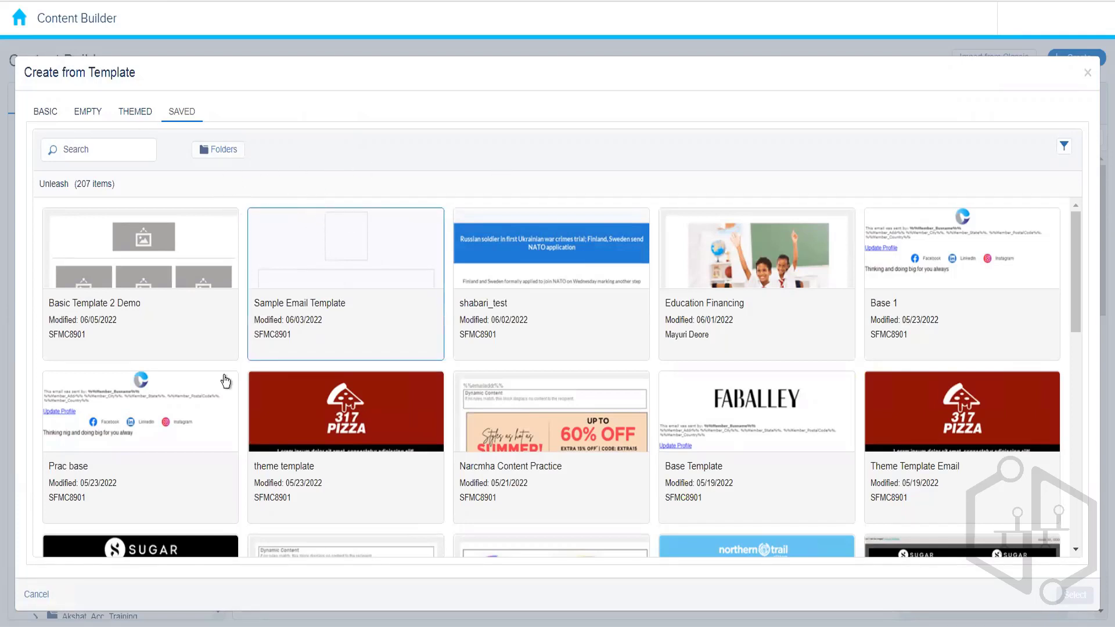
{"action": "left_click", "coordinate": [43, 595]}
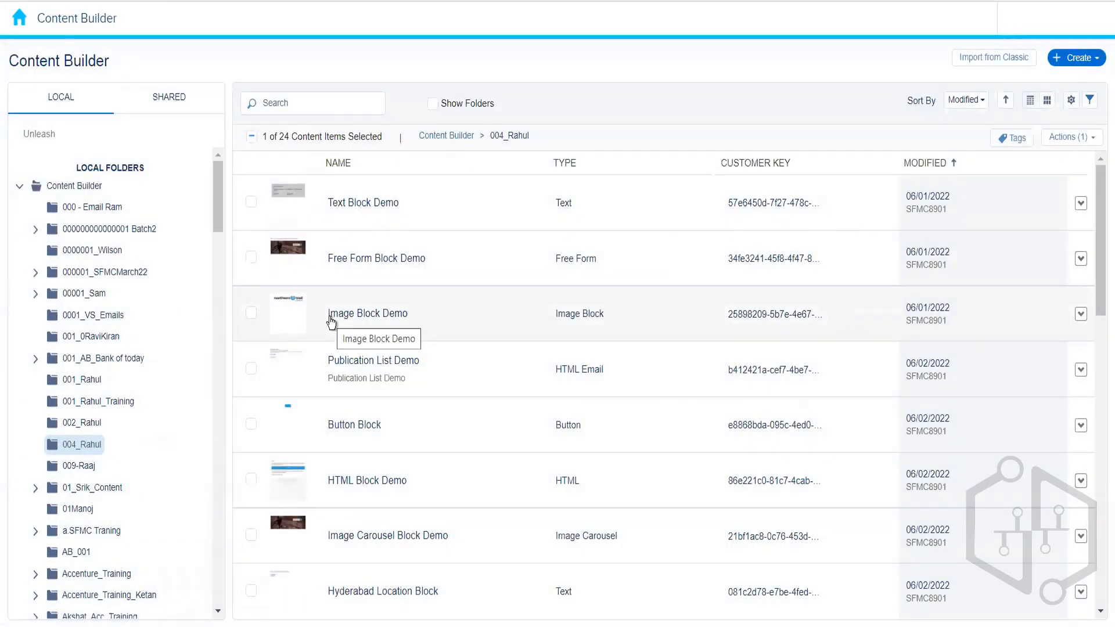
View the Existing Email creation option for a new email message, return to the content list and display the available creation types
{"action": "left_click", "coordinate": [1073, 58]}
{"action": "left_click", "coordinate": [1030, 100]}
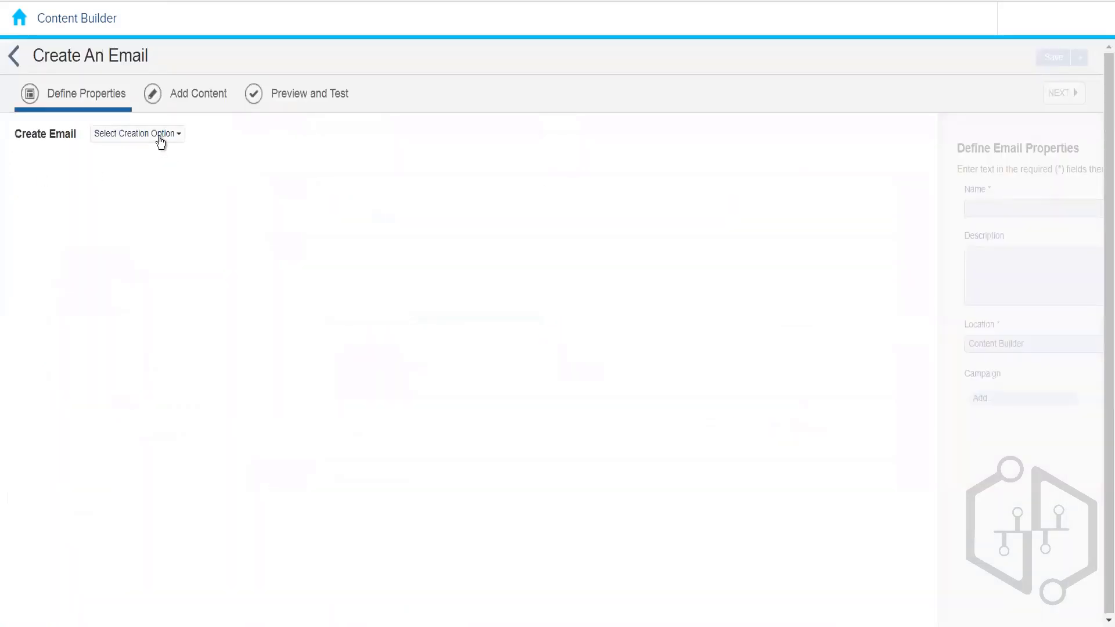
{"action": "left_click", "coordinate": [157, 137]}
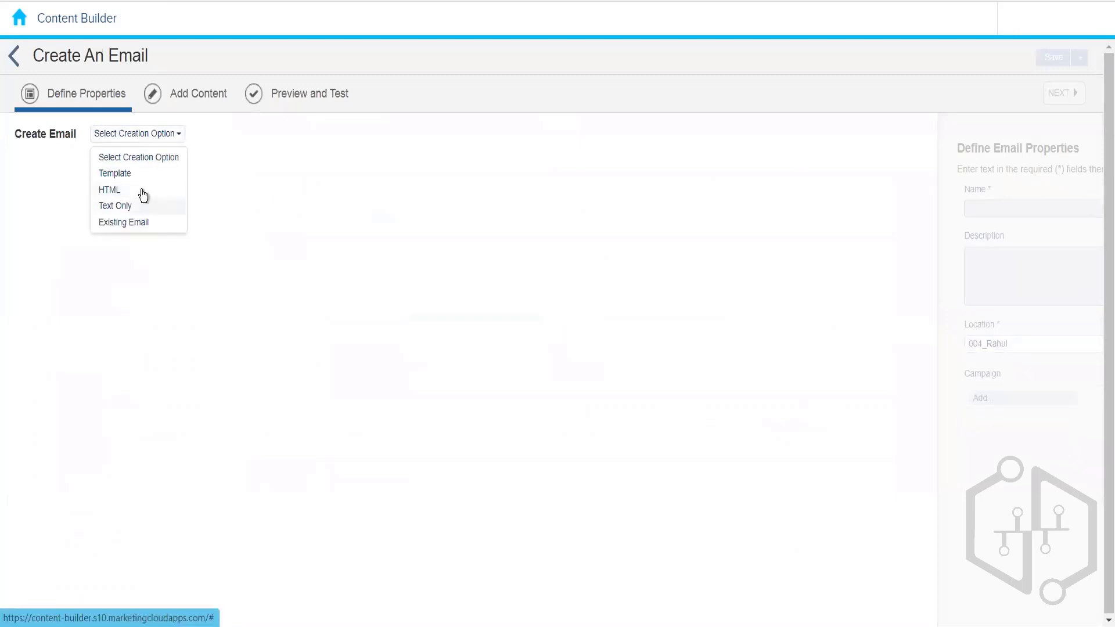
{"action": "left_click", "coordinate": [161, 227]}
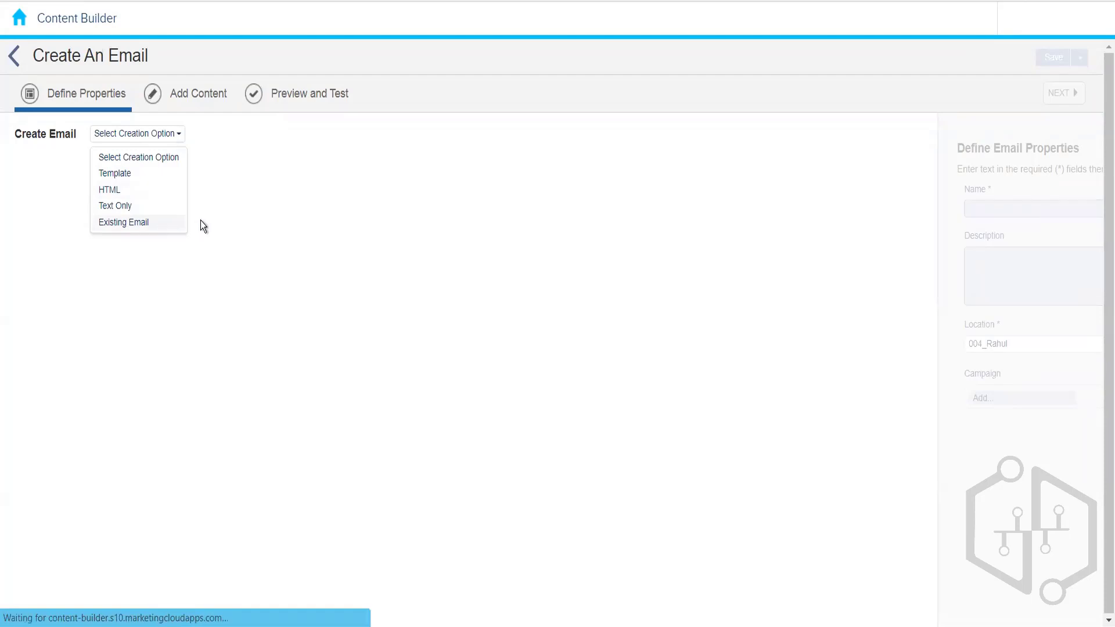
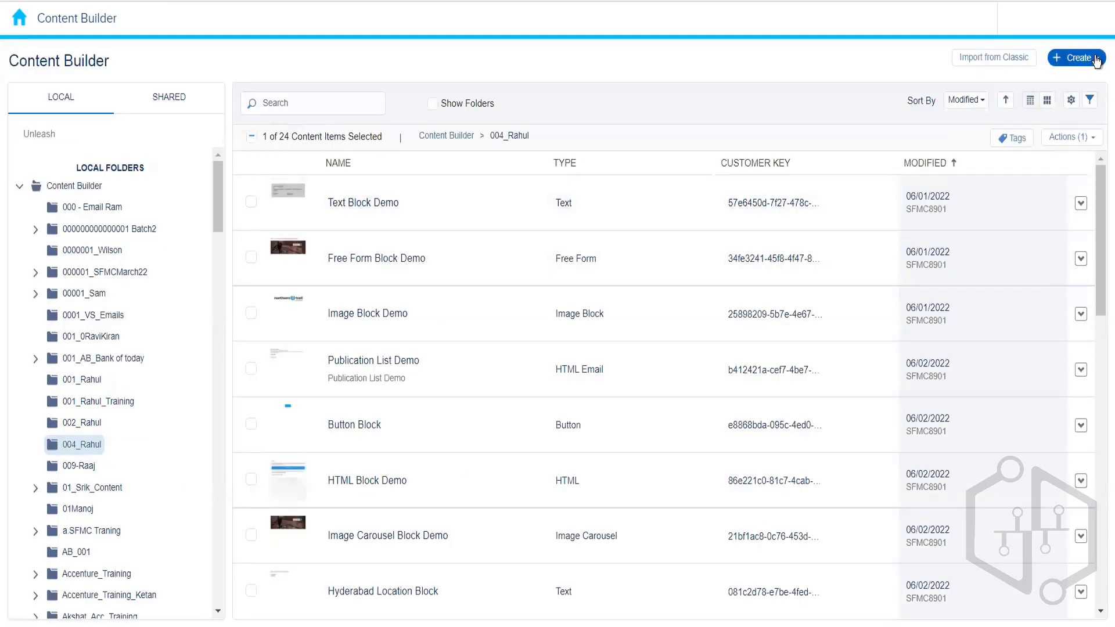
{"action": "left_click", "coordinate": [1094, 58]}
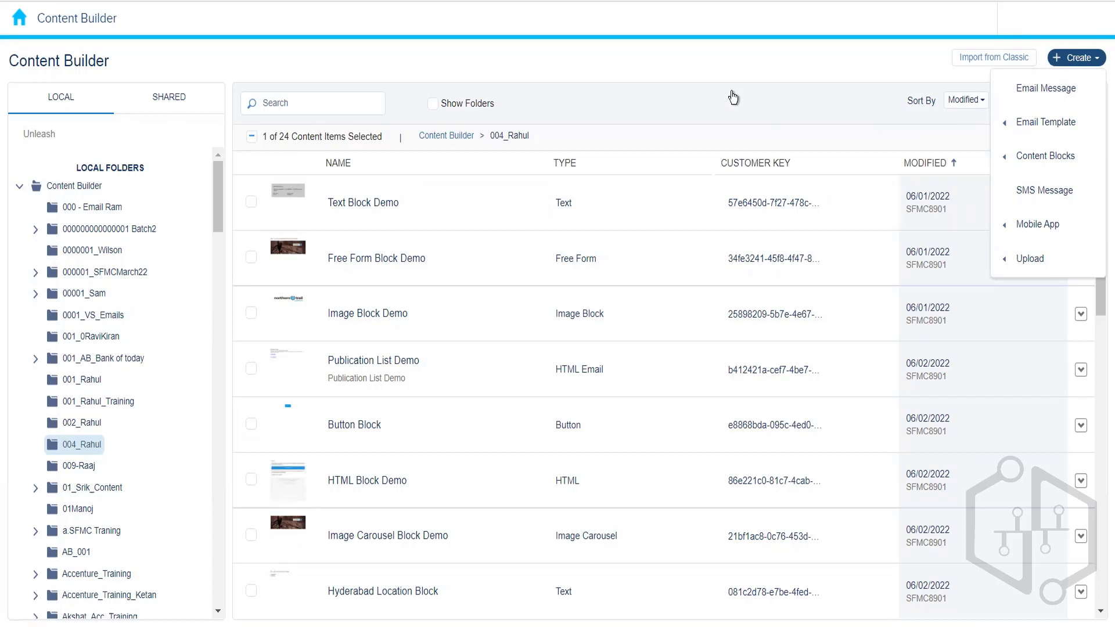
View the creation options for a new email message, try the Template option and return to the content list
{"action": "left_click", "coordinate": [783, 78]}
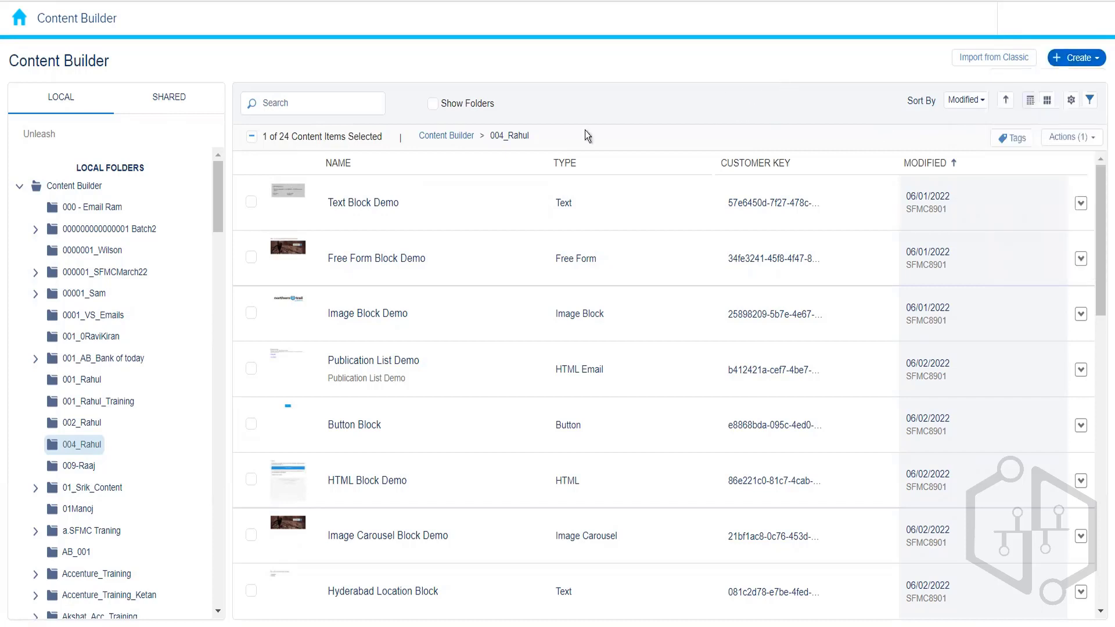
{"action": "left_click", "coordinate": [1092, 57]}
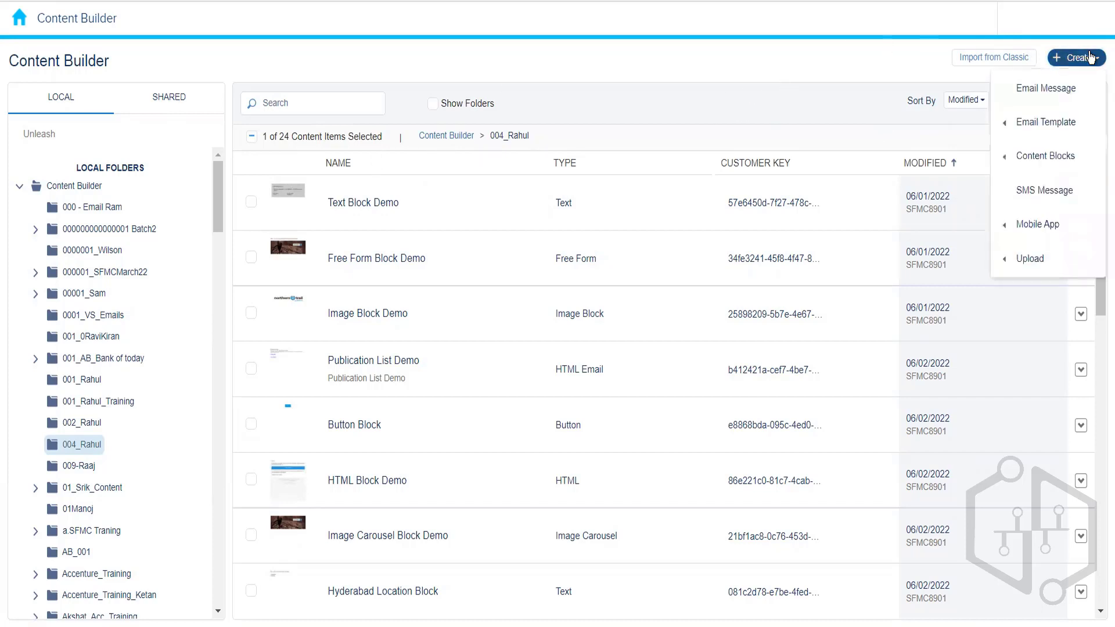
{"action": "left_click", "coordinate": [1054, 91]}
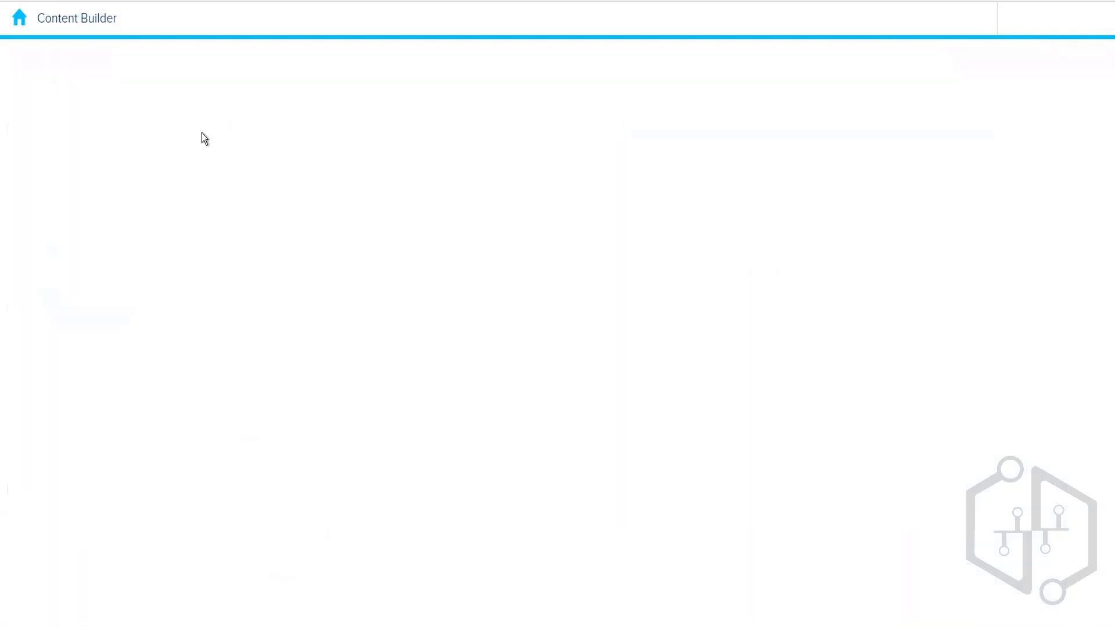
{"action": "left_click", "coordinate": [141, 141]}
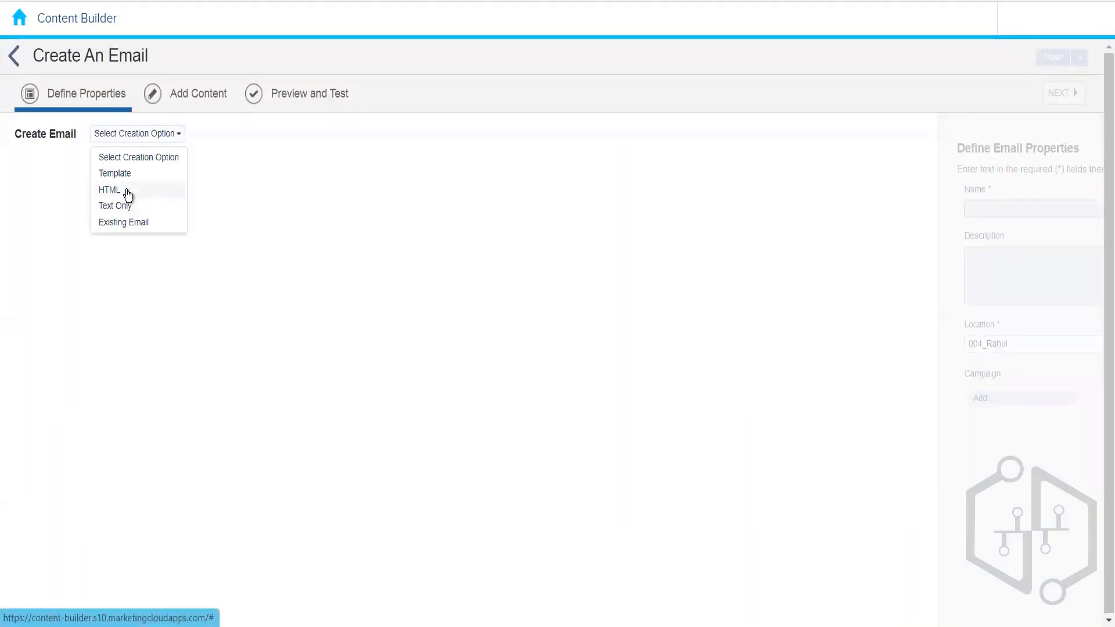
{"action": "left_click", "coordinate": [124, 174]}
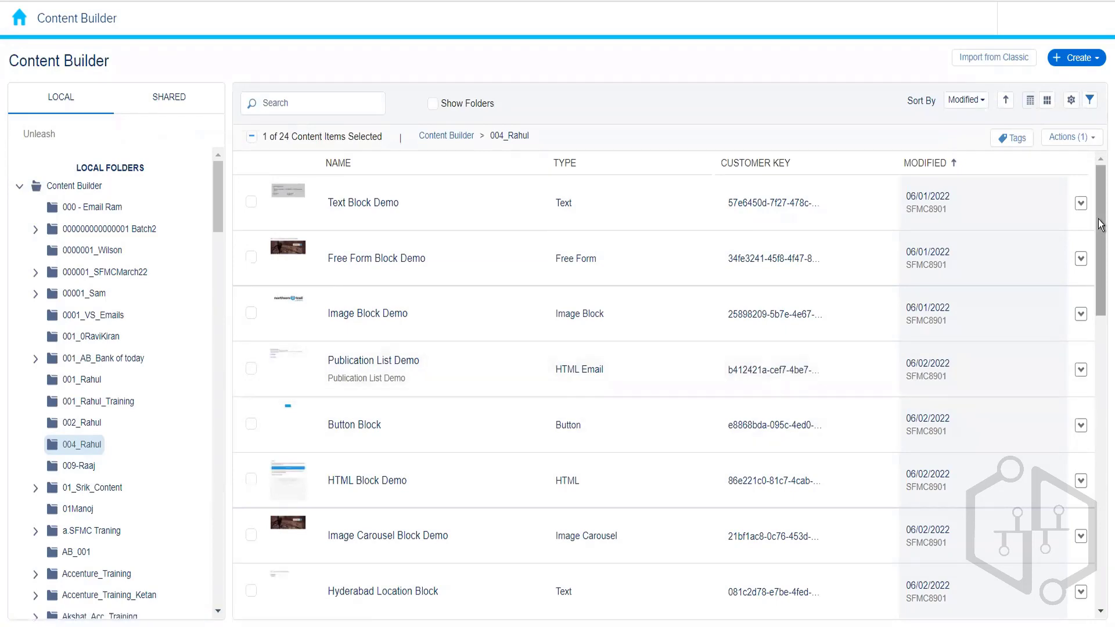
Try adding a new text block above the headline of "Basic Template Based Email message" and leave the editor without saving
{"action": "scroll", "coordinate": [1097, 314], "scroll_direction": "down", "scroll_amount": 10}
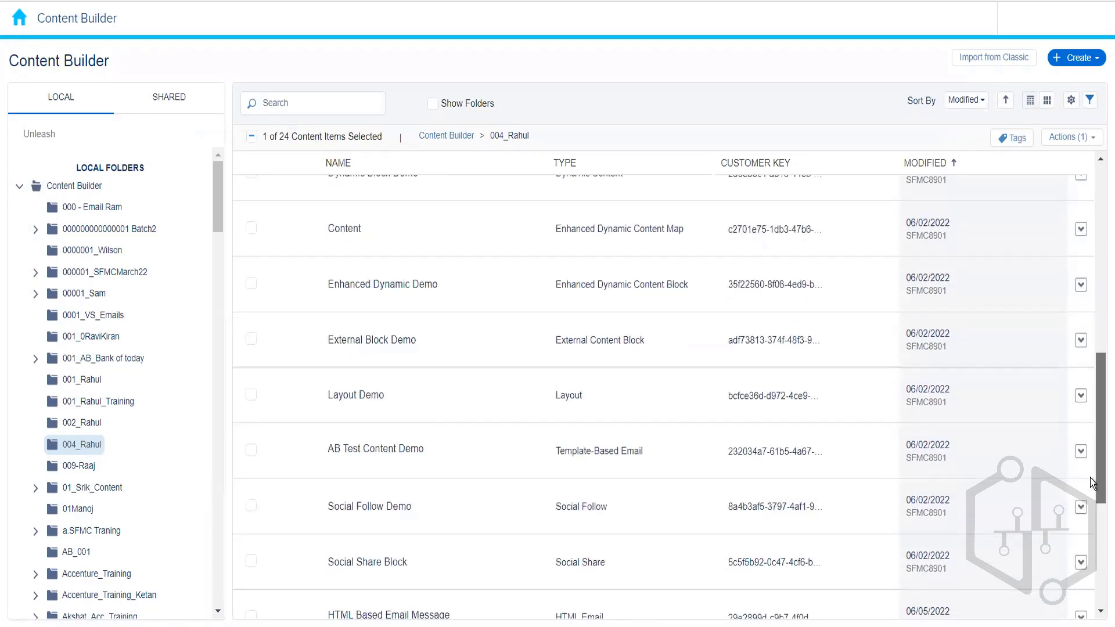
{"action": "scroll", "coordinate": [1092, 573], "scroll_direction": "down", "scroll_amount": 4}
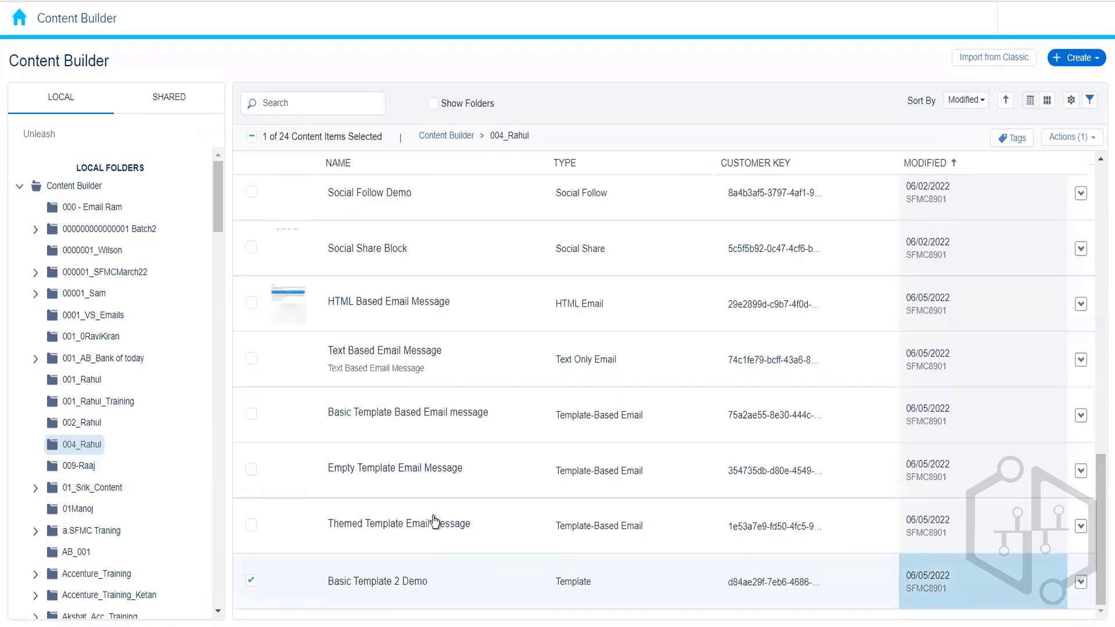
{"action": "left_click", "coordinate": [435, 418]}
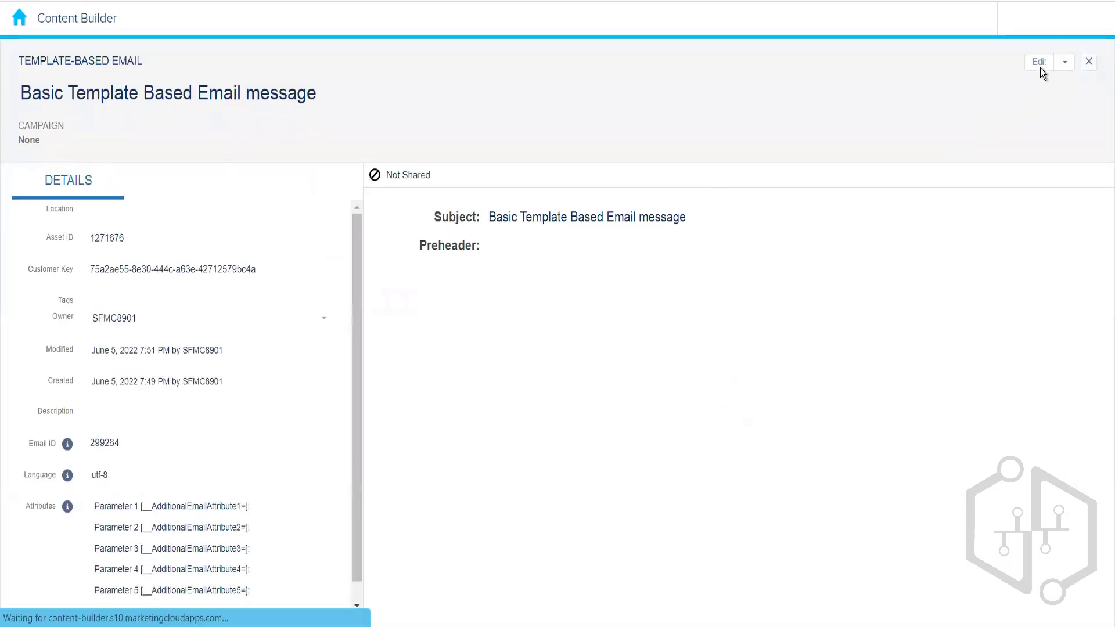
{"action": "left_click", "coordinate": [1040, 69]}
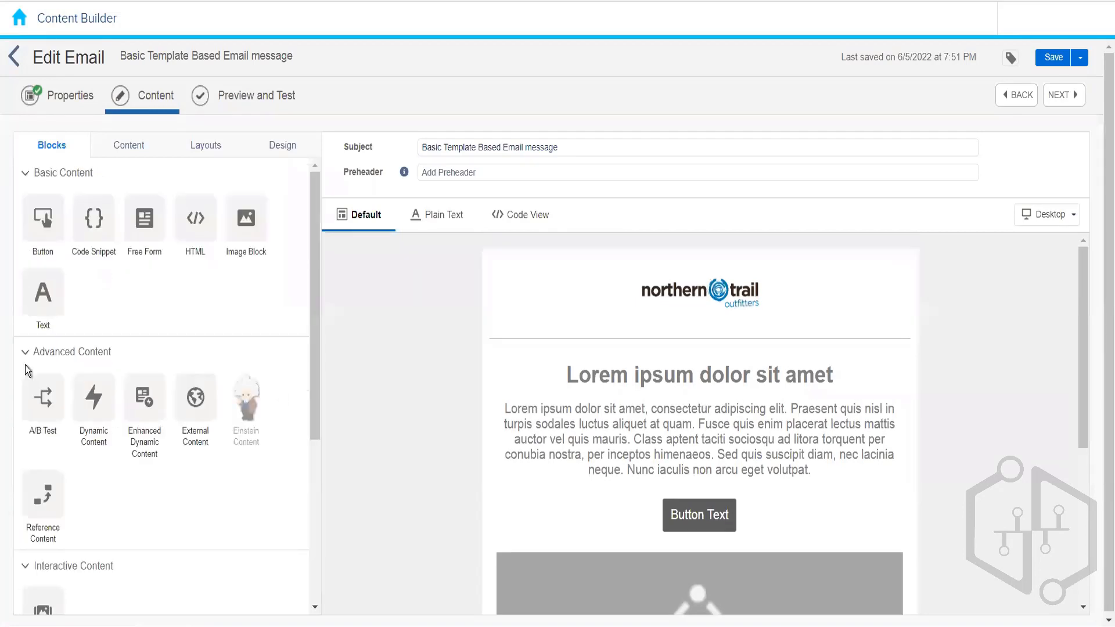
{"action": "left_click_drag", "start_coordinate": [43, 292], "coordinate": [575, 346]}
{"action": "left_click", "coordinate": [706, 395]}
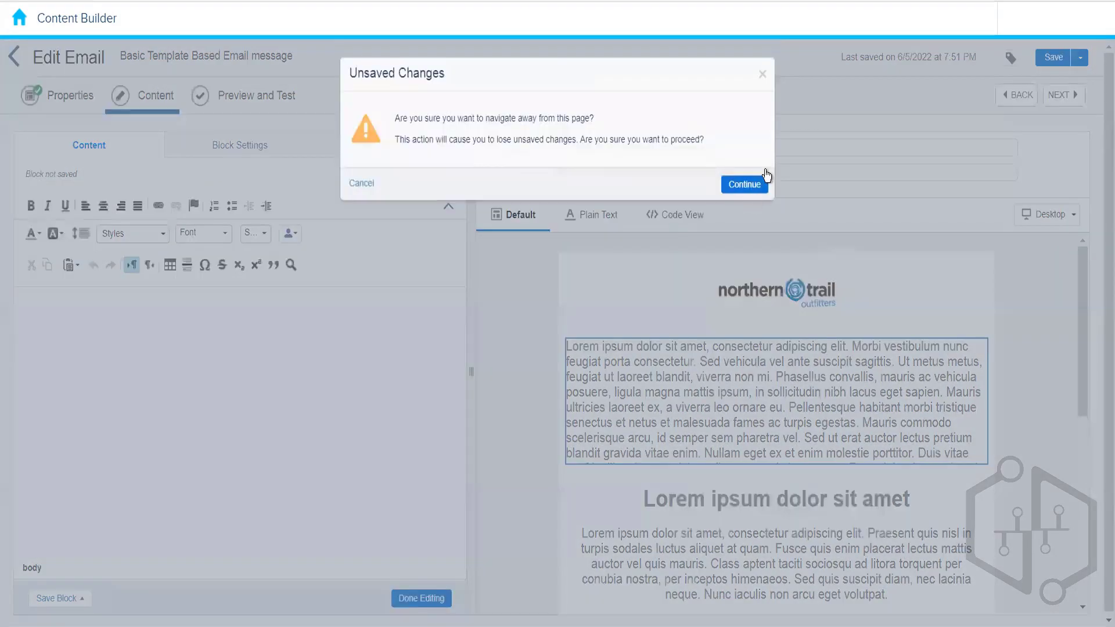
{"action": "left_click", "coordinate": [744, 187]}
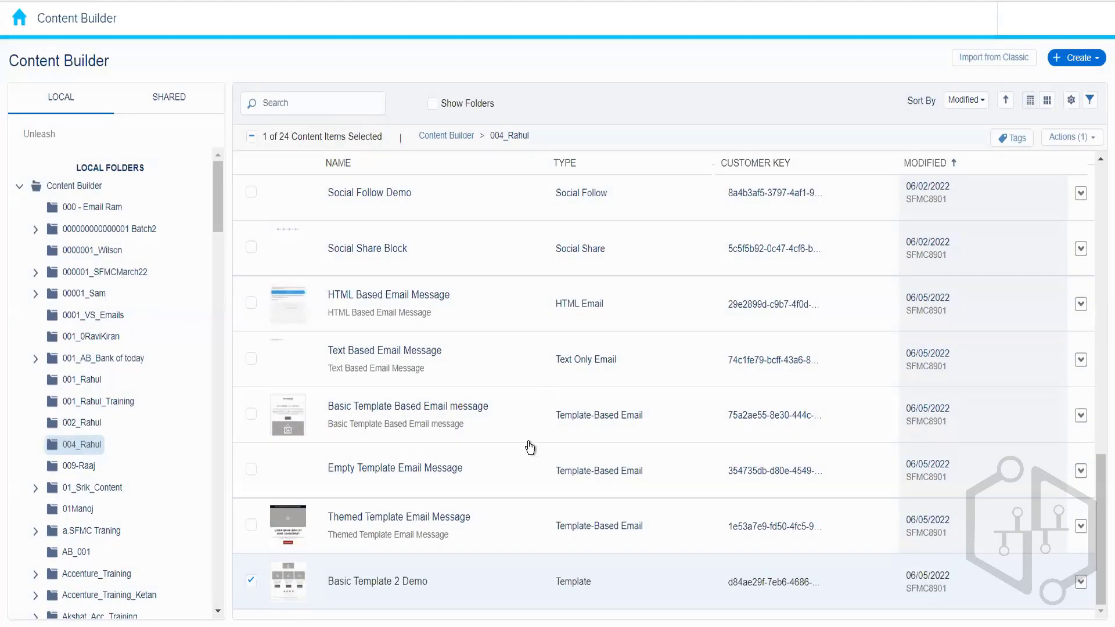
Open "Basic Template Based Email message" for content editing
{"action": "left_click", "coordinate": [494, 430]}
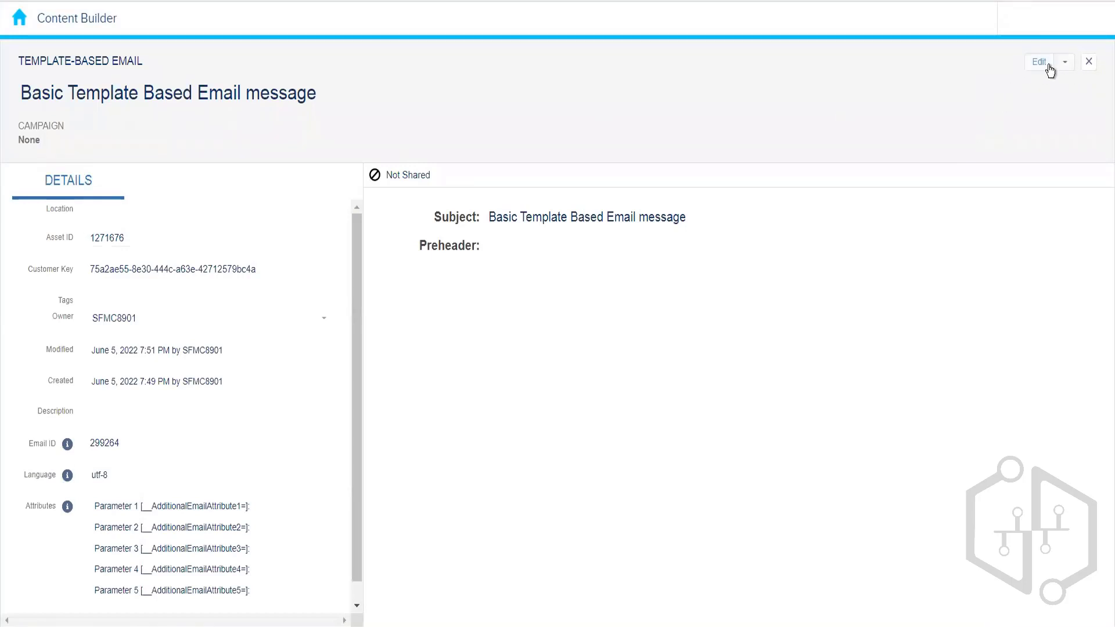
{"action": "left_click", "coordinate": [1043, 63]}
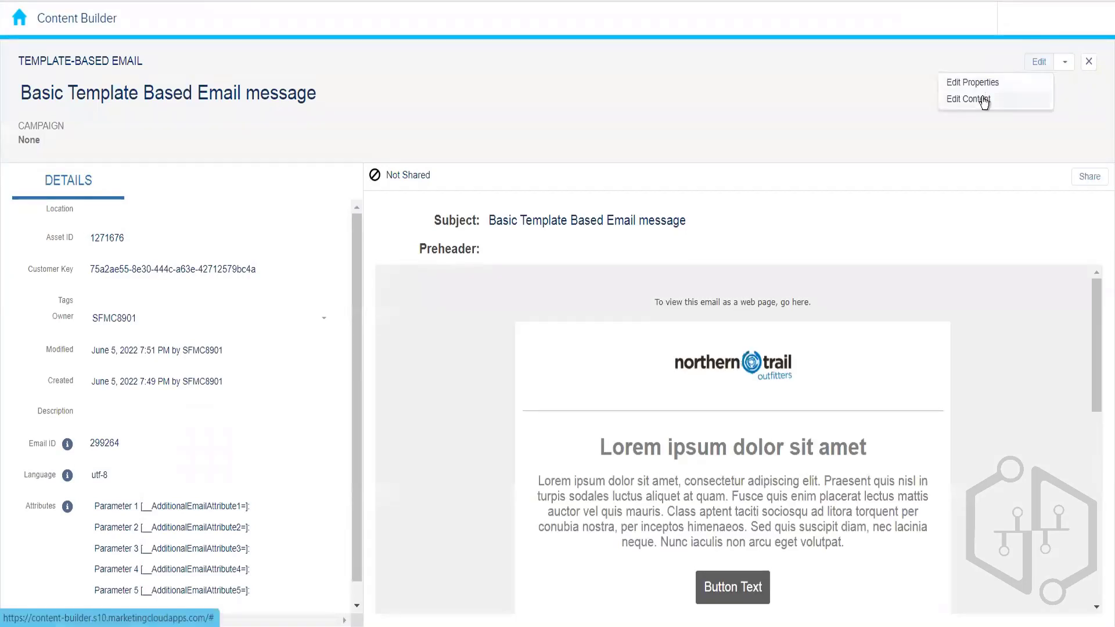
{"action": "left_click", "coordinate": [983, 99]}
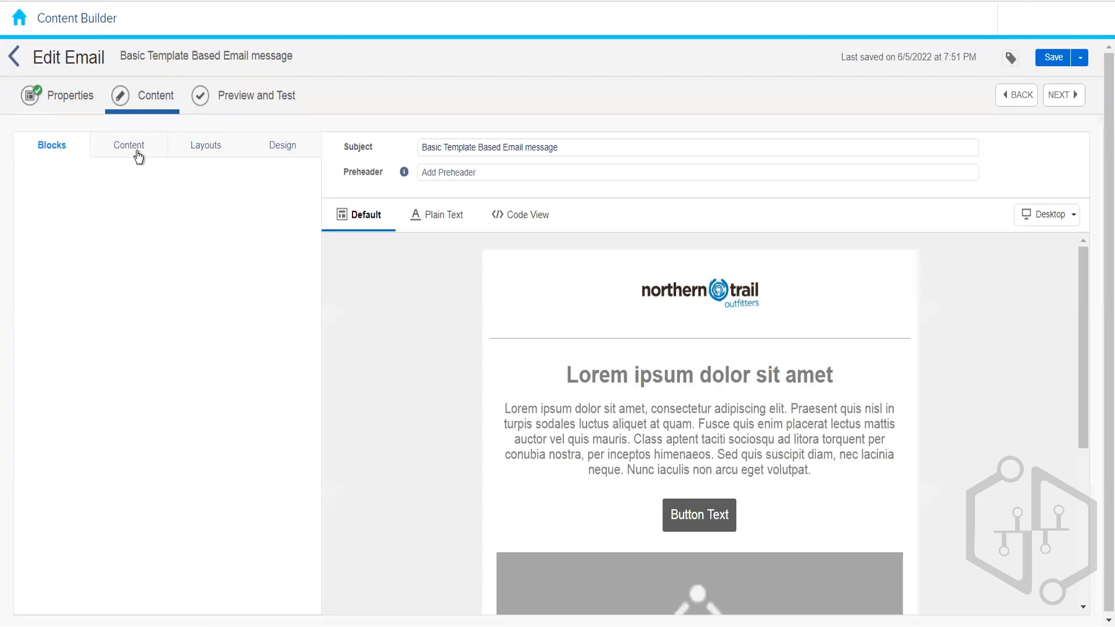
Insert the saved "Text Block Demo" content between the logo and the headline of the email
{"action": "left_click", "coordinate": [138, 156]}
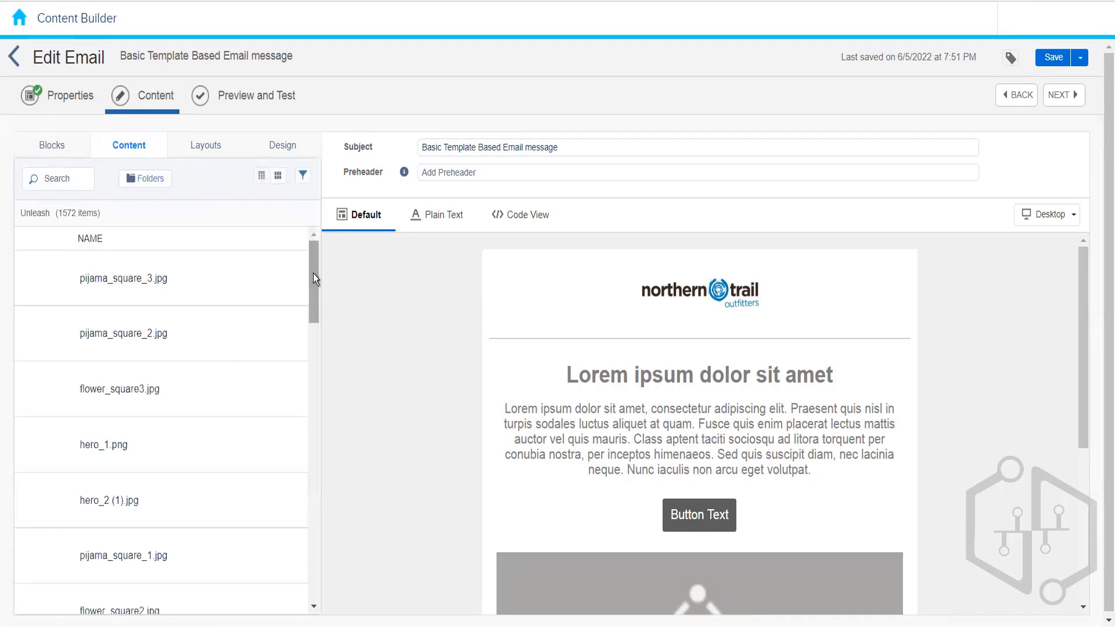
{"action": "left_click_drag", "start_coordinate": [313, 273], "coordinate": [302, 465]}
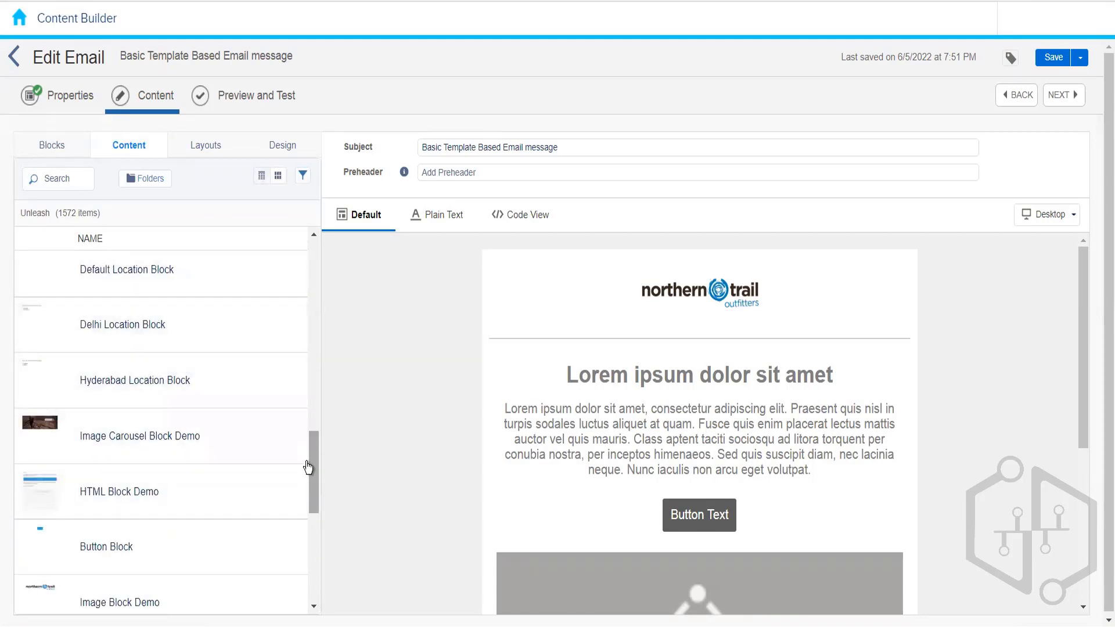
{"action": "left_click_drag", "start_coordinate": [313, 451], "coordinate": [318, 515]}
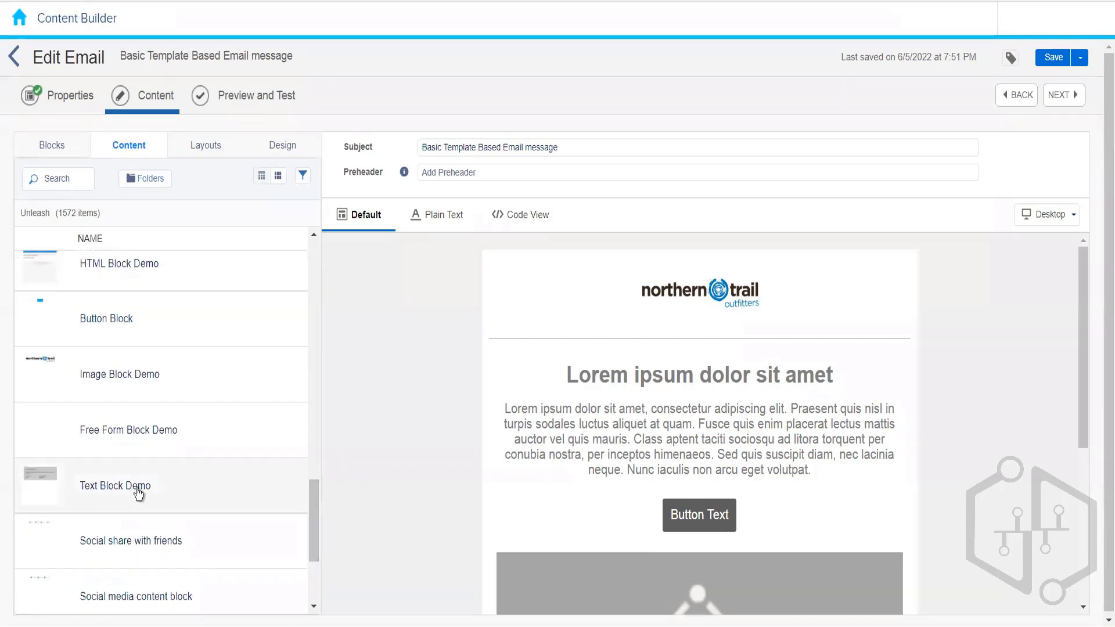
{"action": "left_click_drag", "start_coordinate": [137, 491], "coordinate": [572, 375]}
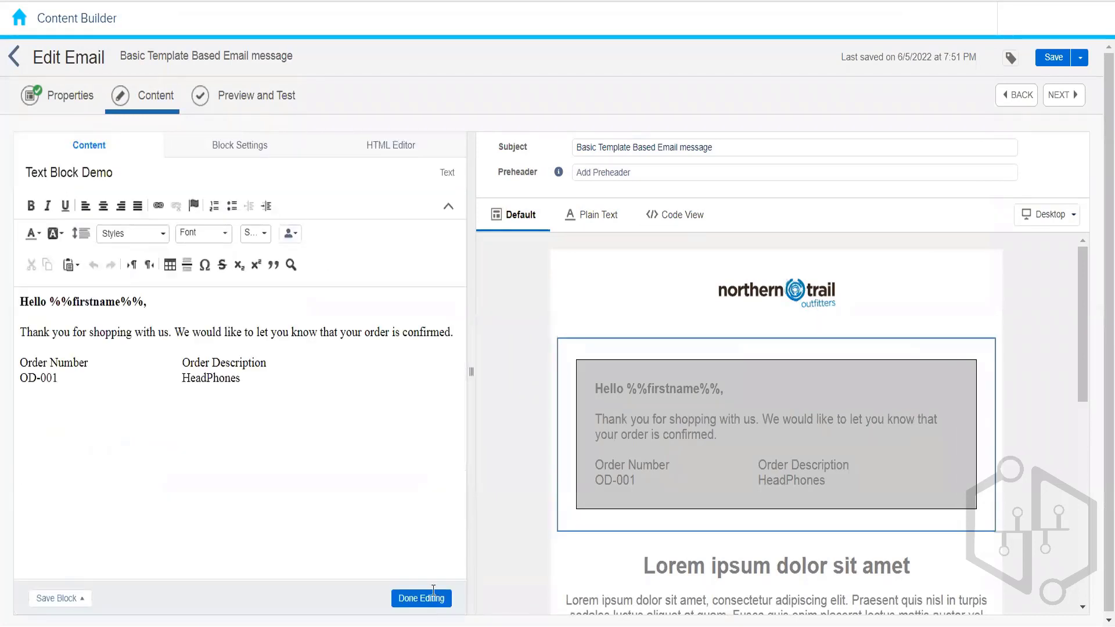
{"action": "left_click", "coordinate": [432, 598]}
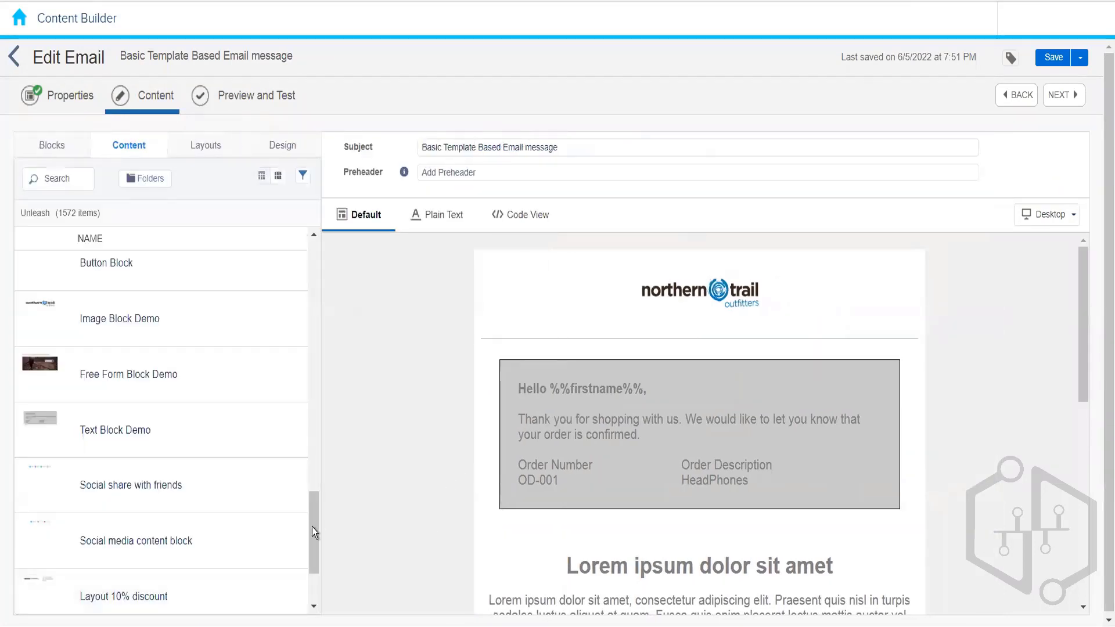
Insert the saved "Dynamic Block Demo" content directly below the order confirmation text block
{"action": "left_click_drag", "start_coordinate": [312, 527], "coordinate": [311, 452]}
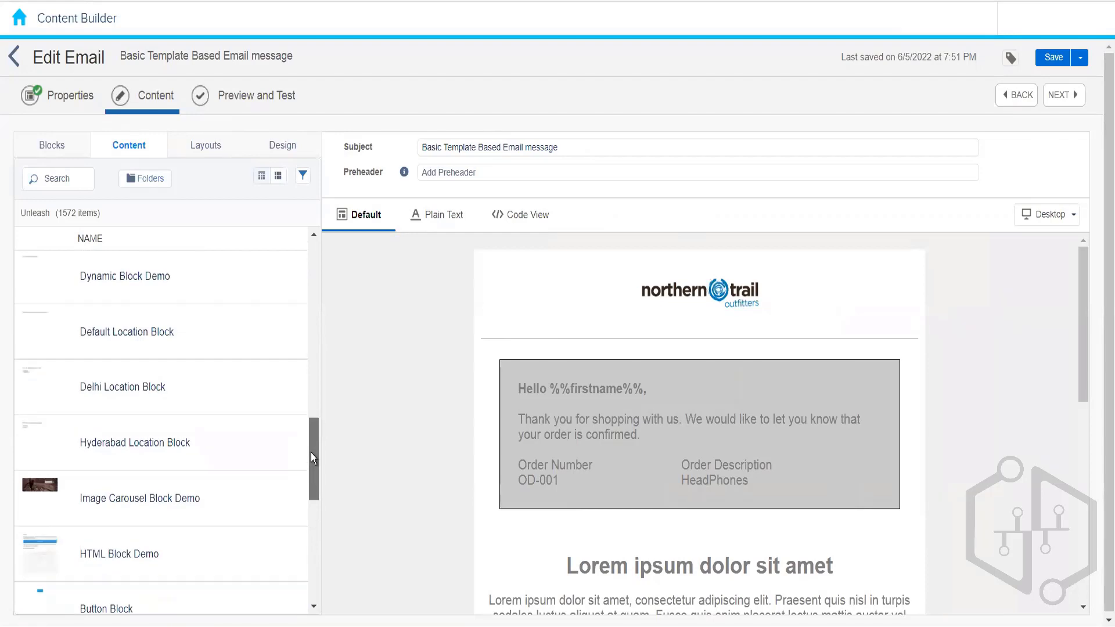
{"action": "left_click_drag", "start_coordinate": [189, 278], "coordinate": [616, 544]}
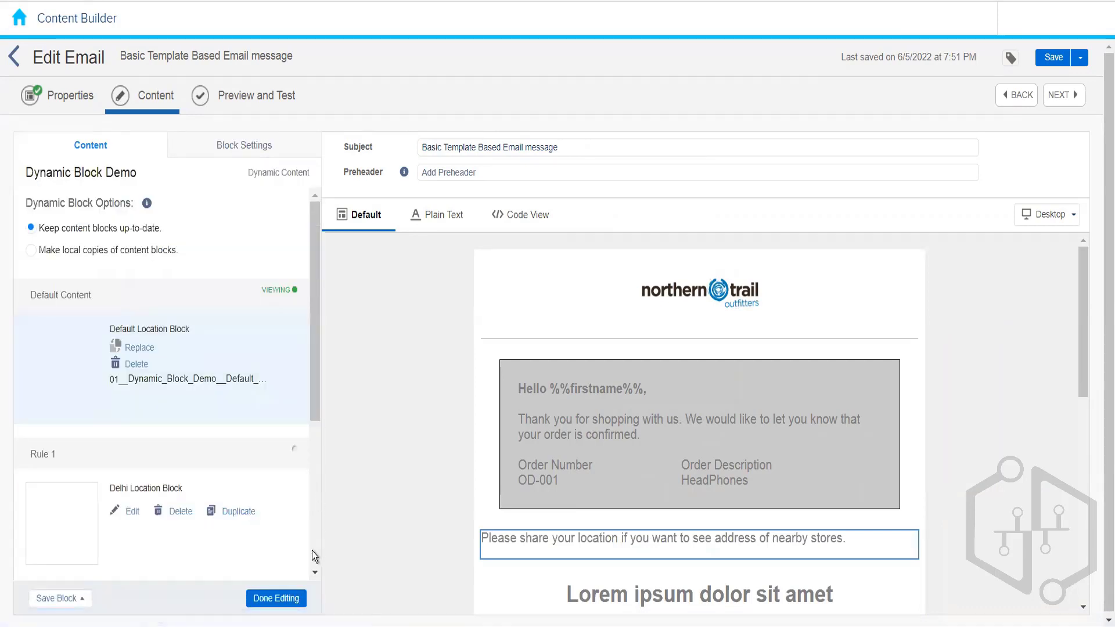
{"action": "left_click", "coordinate": [298, 598]}
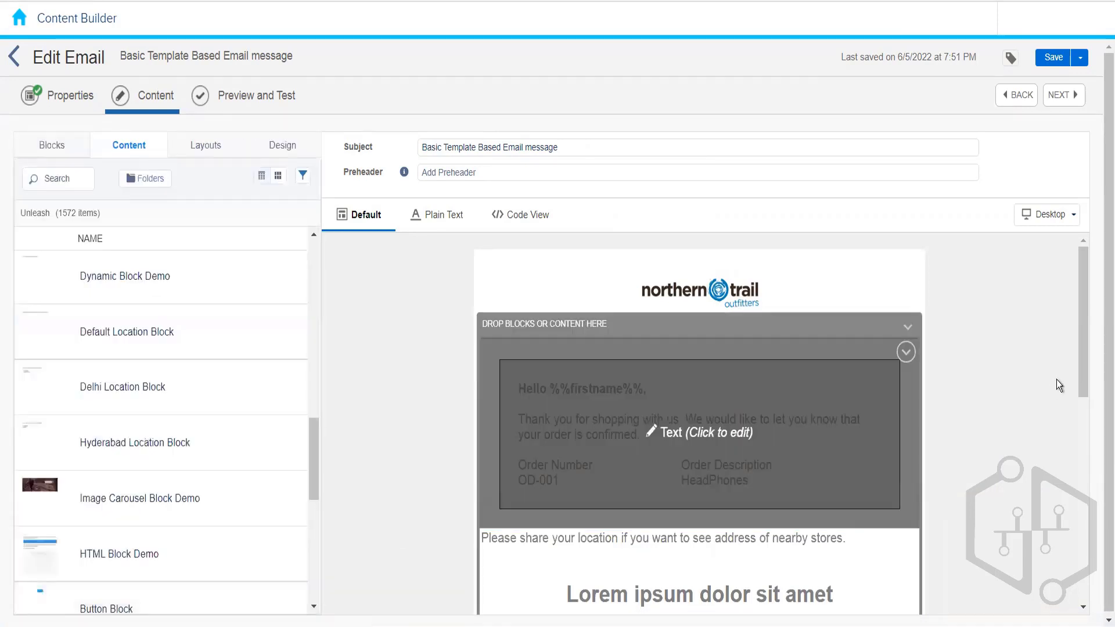
Add an empty One Column layout between the large image placeholder and the social media icons
{"action": "left_click_drag", "start_coordinate": [1086, 346], "coordinate": [1054, 601]}
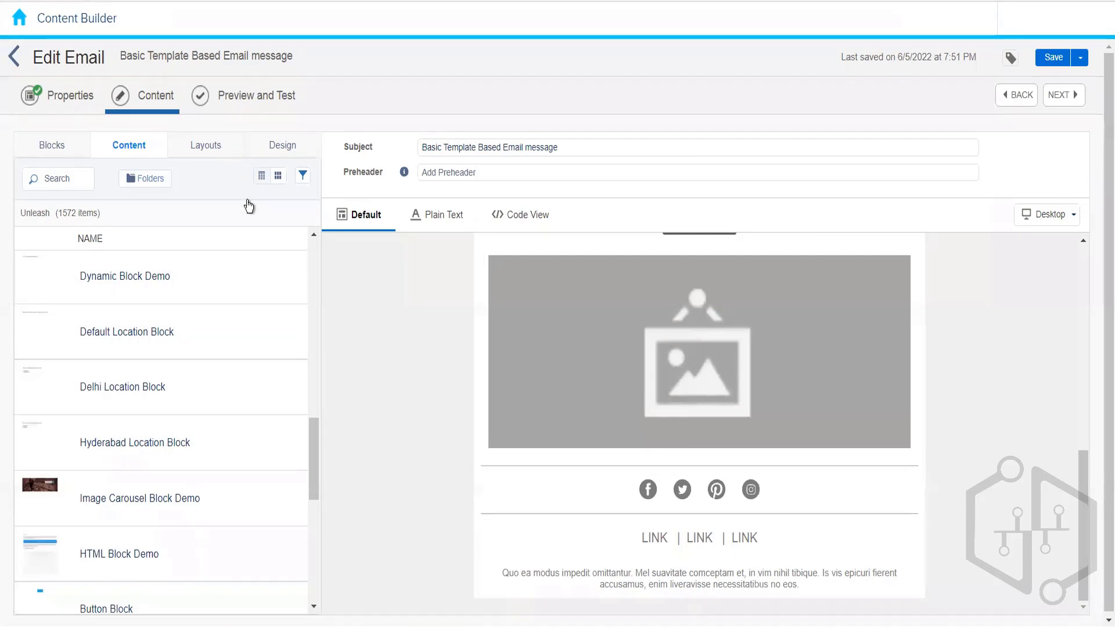
{"action": "left_click", "coordinate": [206, 145]}
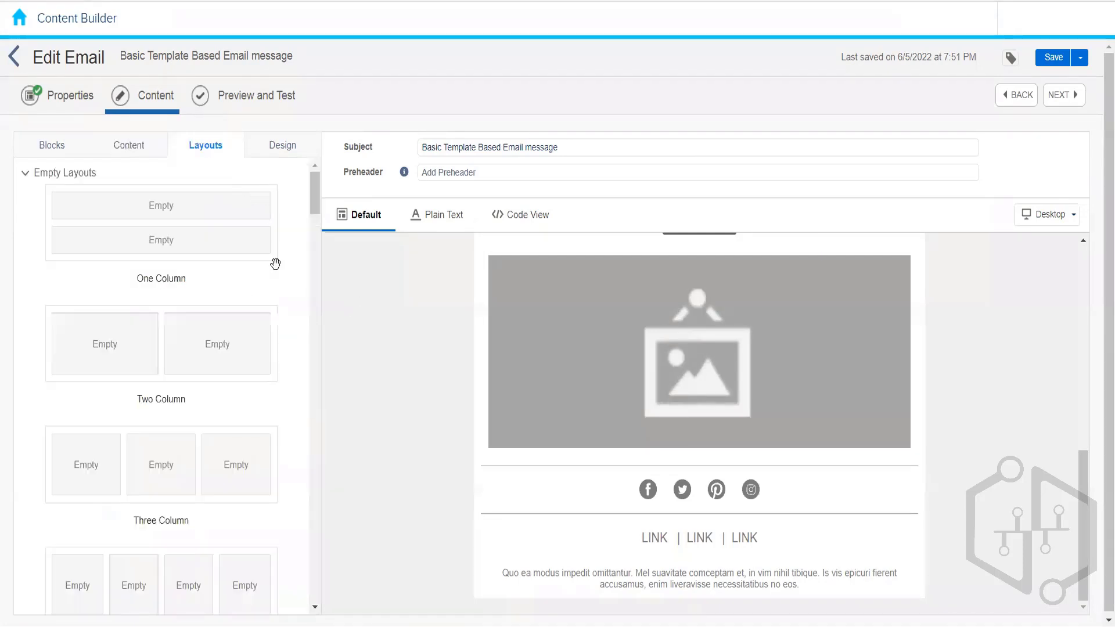
{"action": "left_click_drag", "start_coordinate": [315, 204], "coordinate": [333, 141]}
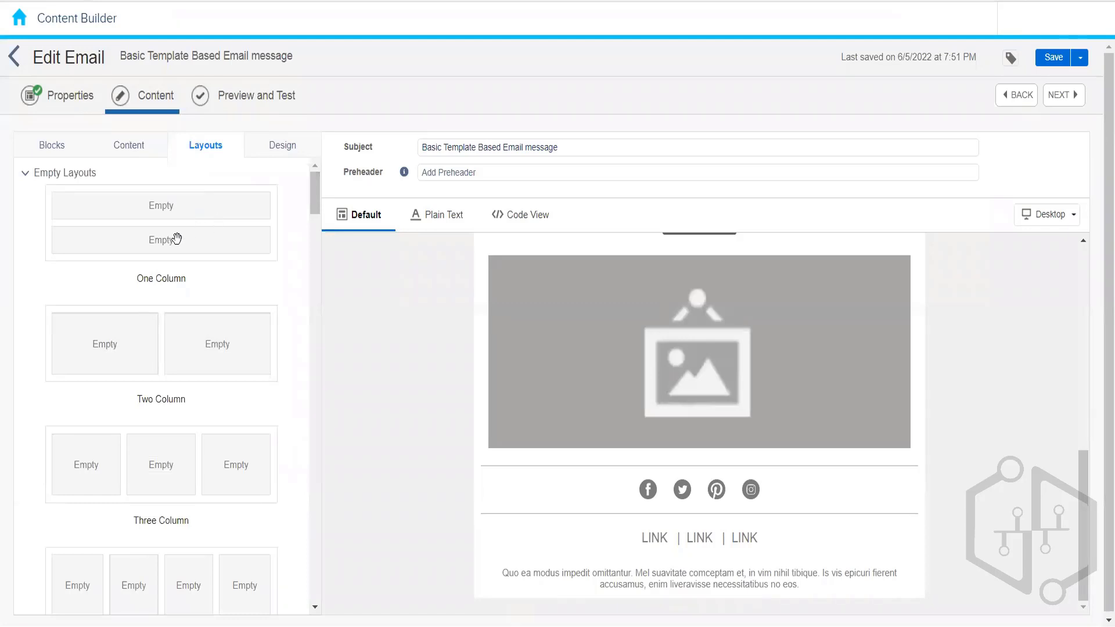
{"action": "left_click_drag", "start_coordinate": [174, 239], "coordinate": [640, 461]}
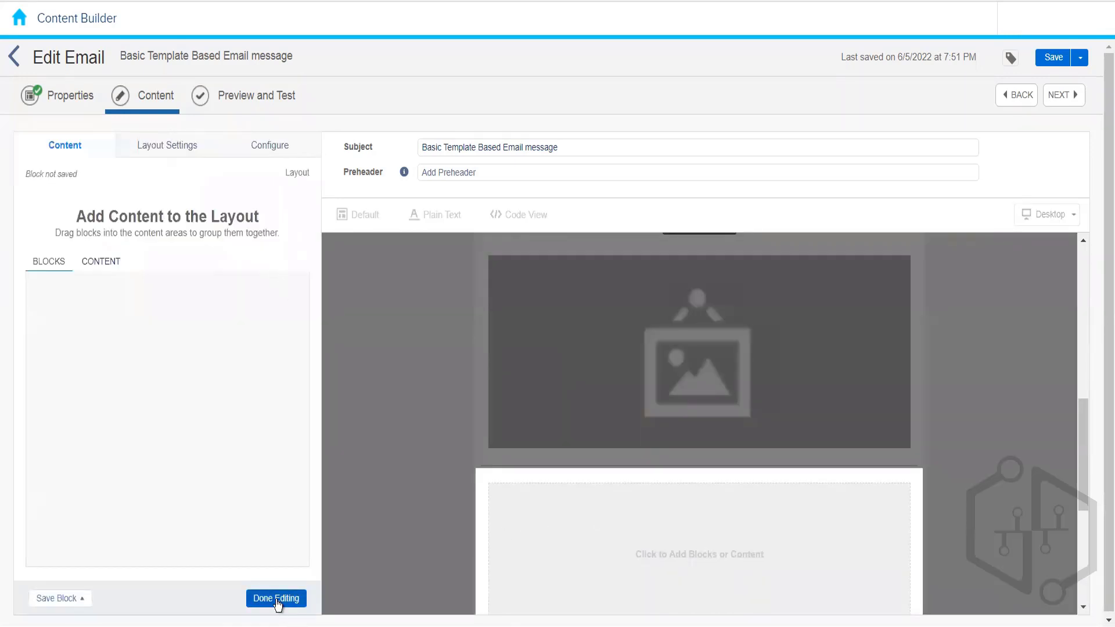
{"action": "left_click", "coordinate": [277, 599]}
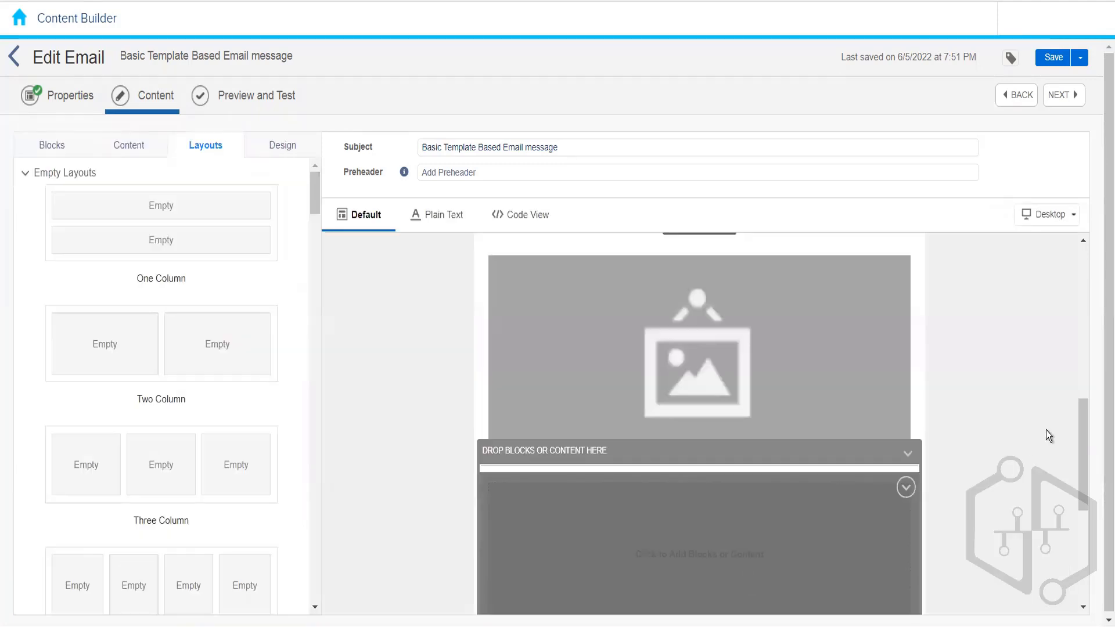
{"action": "left_click_drag", "start_coordinate": [1083, 418], "coordinate": [1074, 517]}
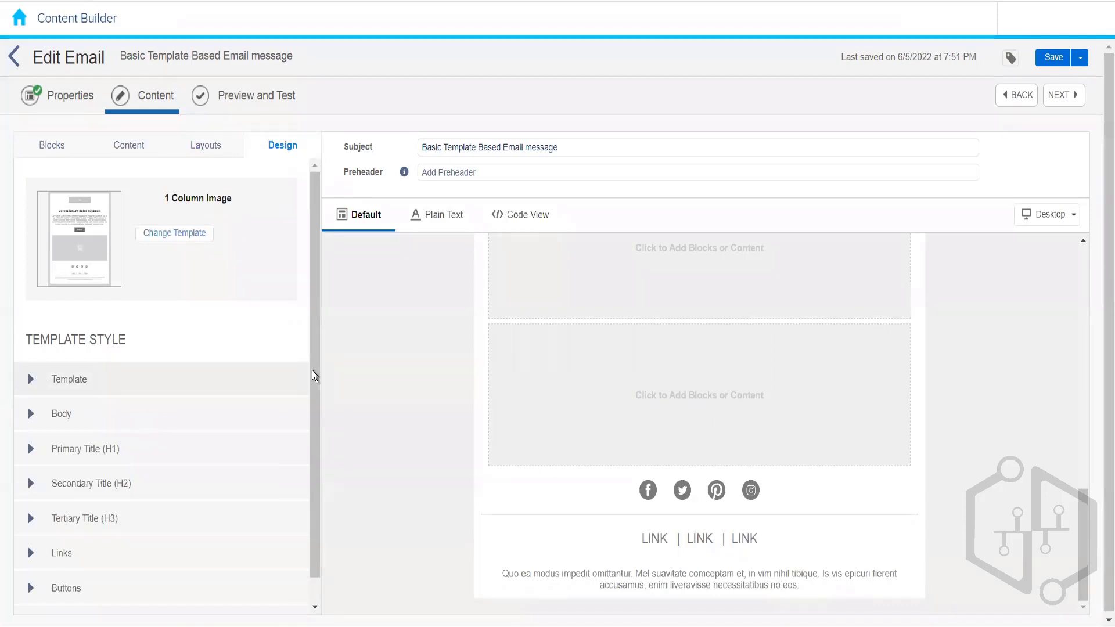
Examine the email's design style settings for Template, Body and Buttons
{"action": "scroll", "coordinate": [314, 440], "scroll_direction": "down", "scroll_amount": 1}
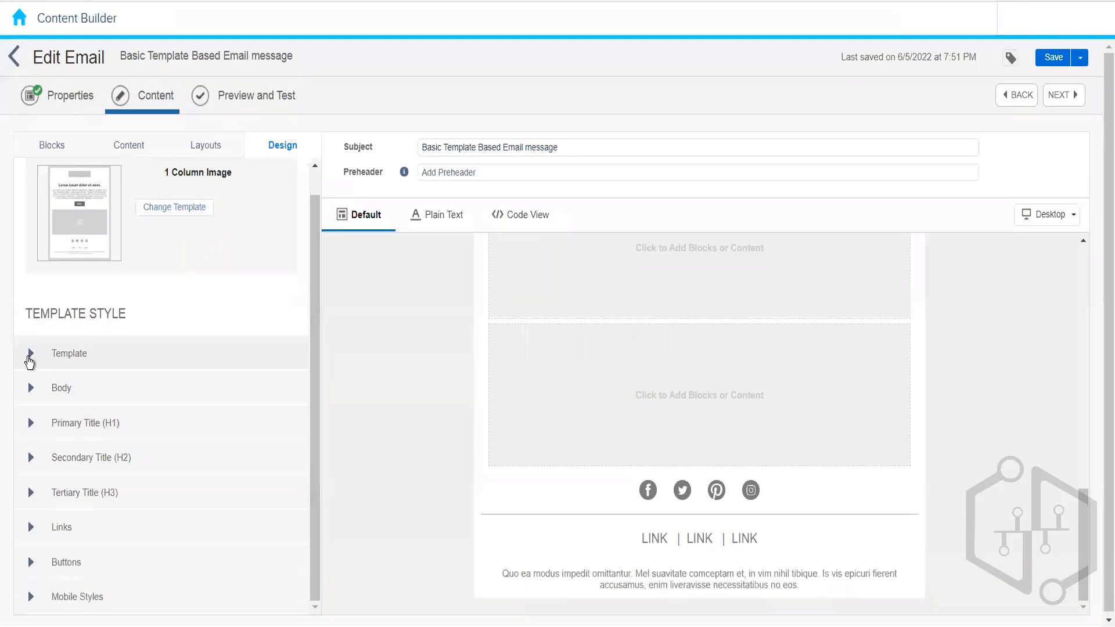
{"action": "left_click", "coordinate": [29, 361]}
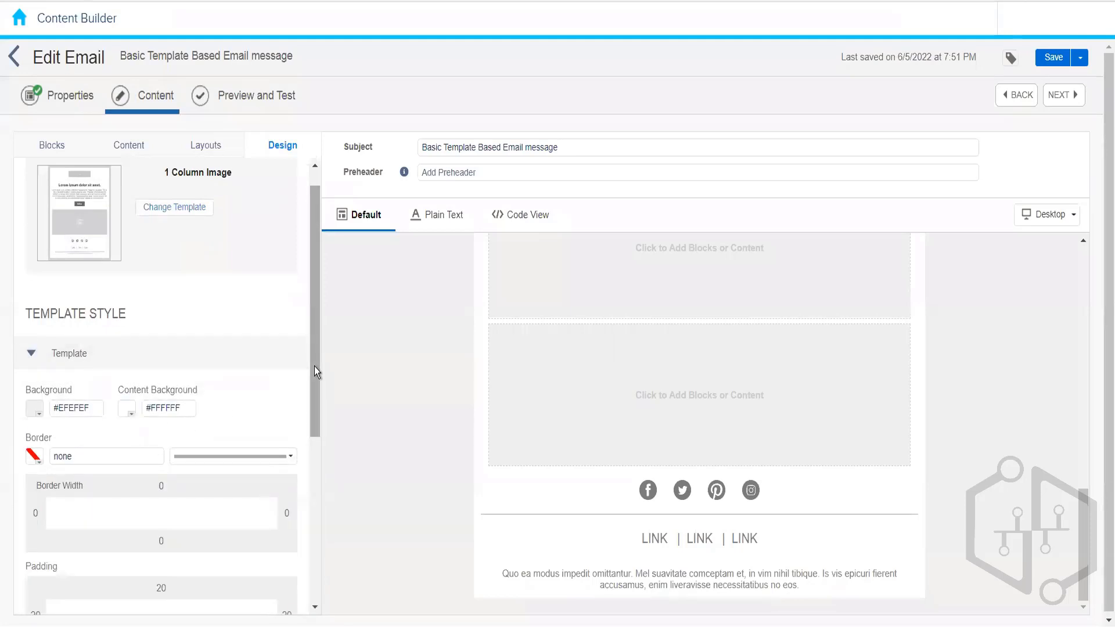
{"action": "scroll", "coordinate": [314, 372], "scroll_direction": "down", "scroll_amount": 5}
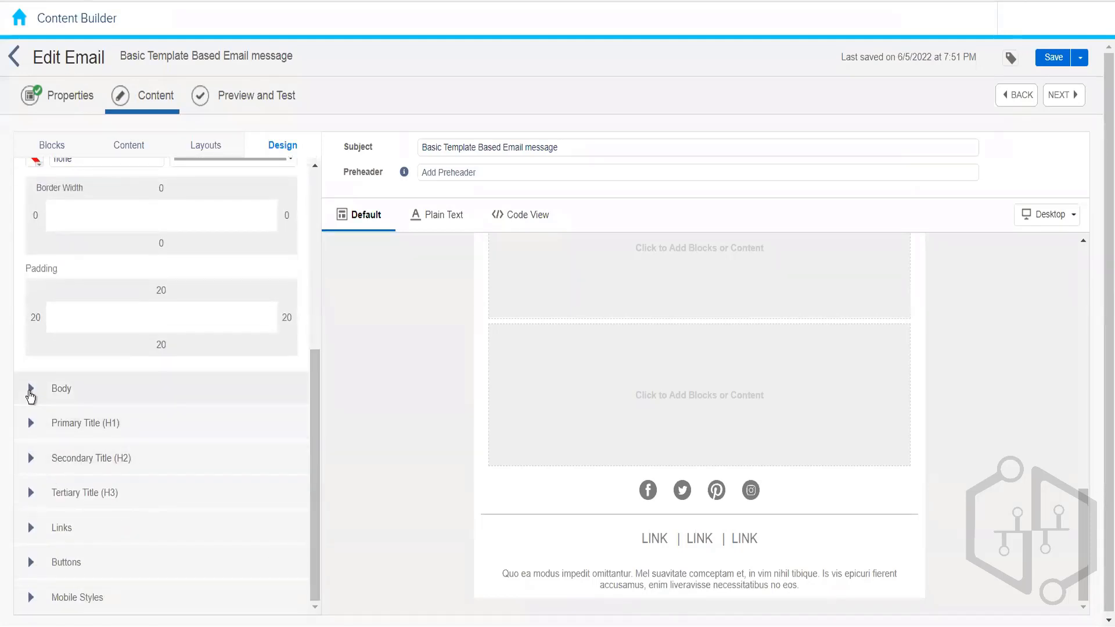
{"action": "left_click", "coordinate": [31, 395]}
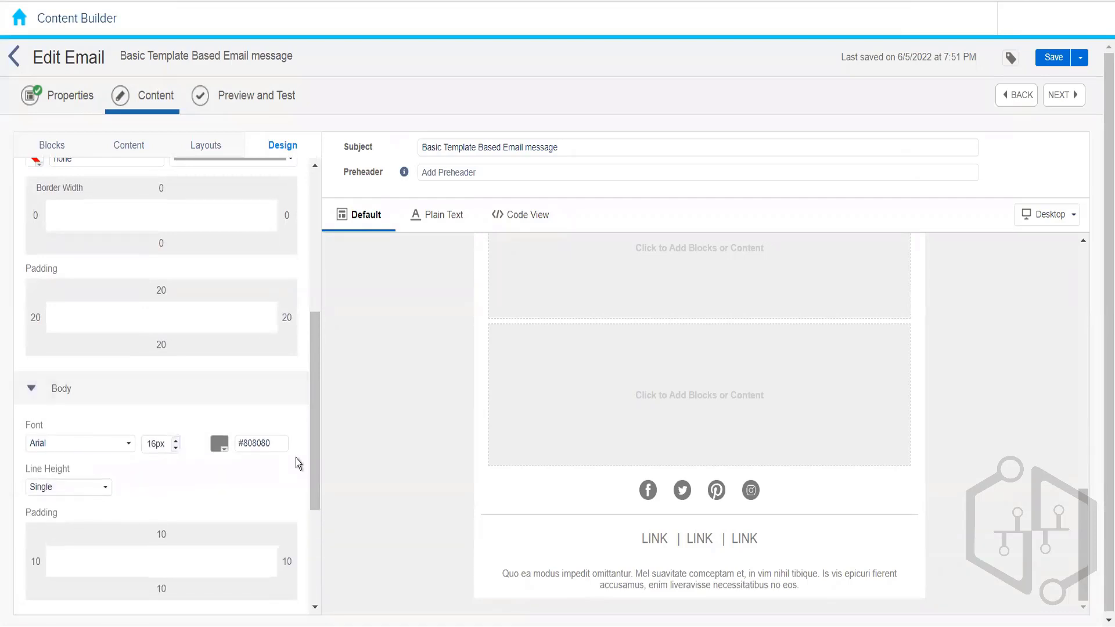
{"action": "scroll", "coordinate": [298, 550], "scroll_direction": "down", "scroll_amount": 4}
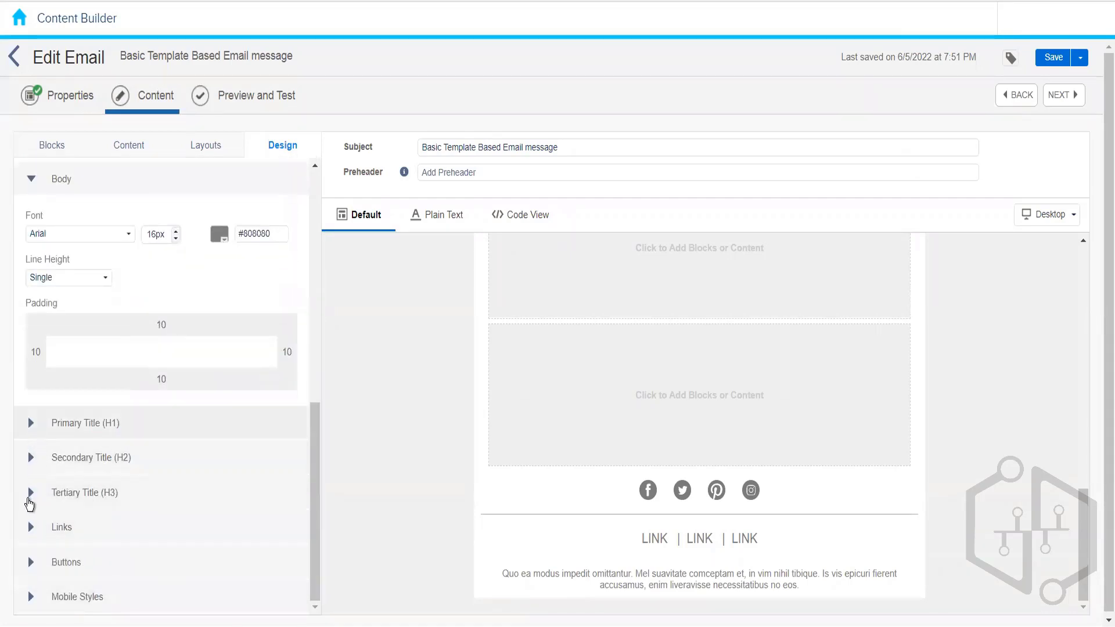
{"action": "left_click", "coordinate": [28, 563]}
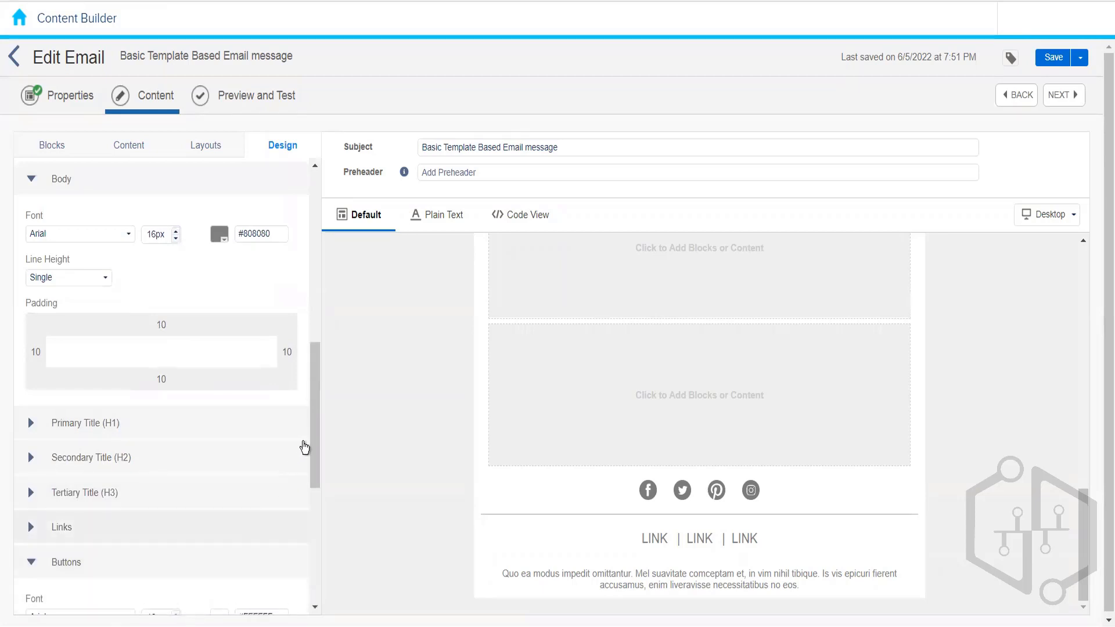
{"action": "scroll", "coordinate": [319, 543], "scroll_direction": "down", "scroll_amount": 1}
{"action": "scroll", "coordinate": [317, 542], "scroll_direction": "down", "scroll_amount": 5}
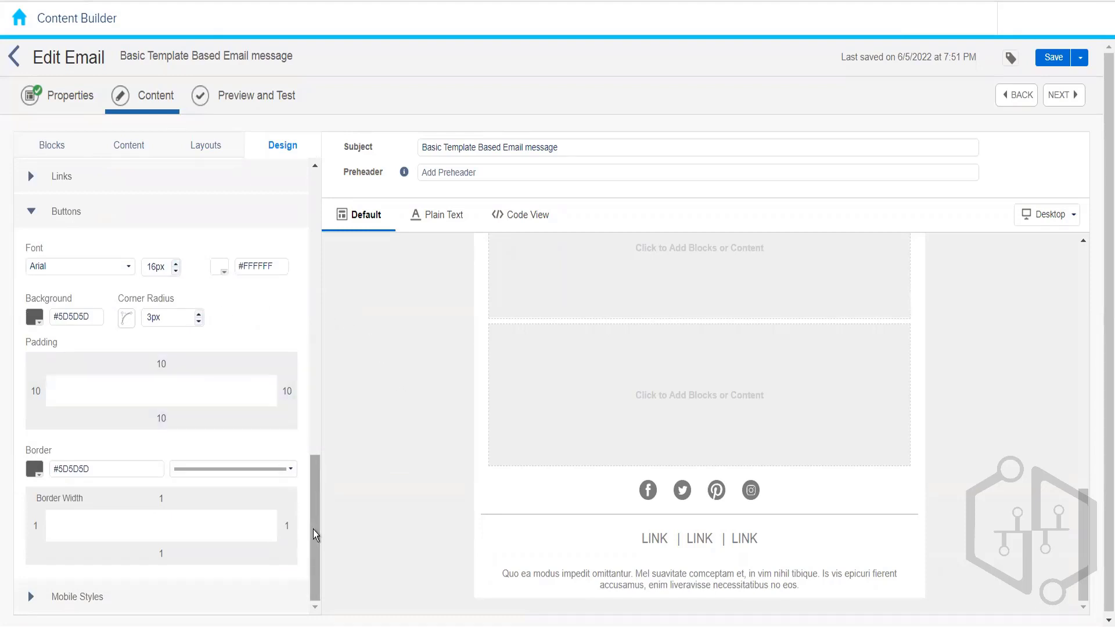
Save the "Basic Template Based Email message" email and return to the content list
{"action": "left_click_drag", "start_coordinate": [315, 534], "coordinate": [316, 211]}
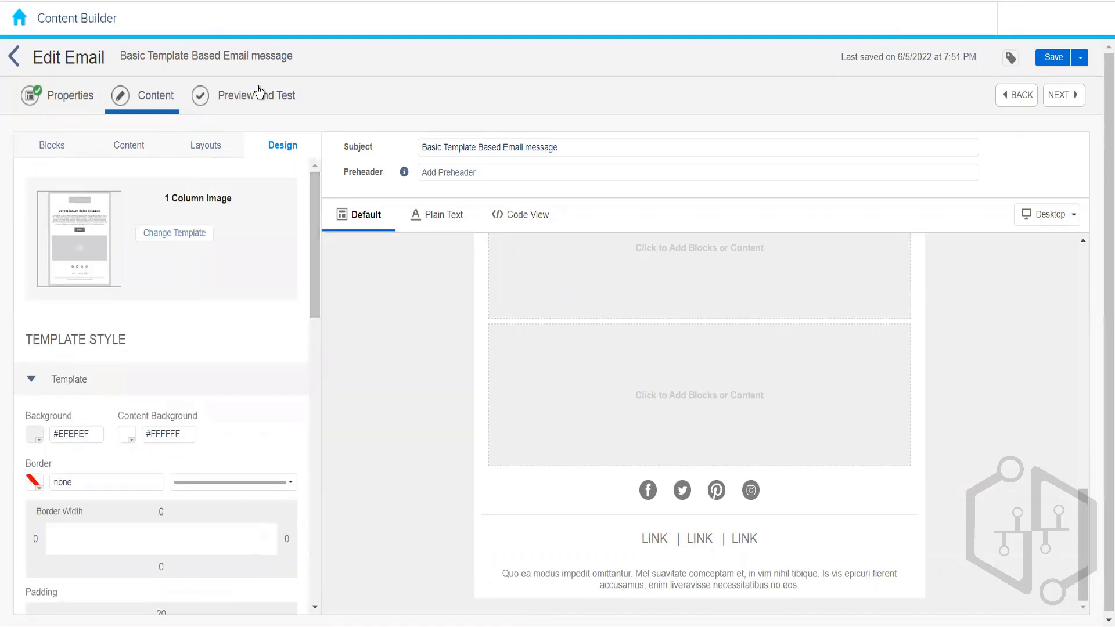
{"action": "left_click", "coordinate": [13, 56]}
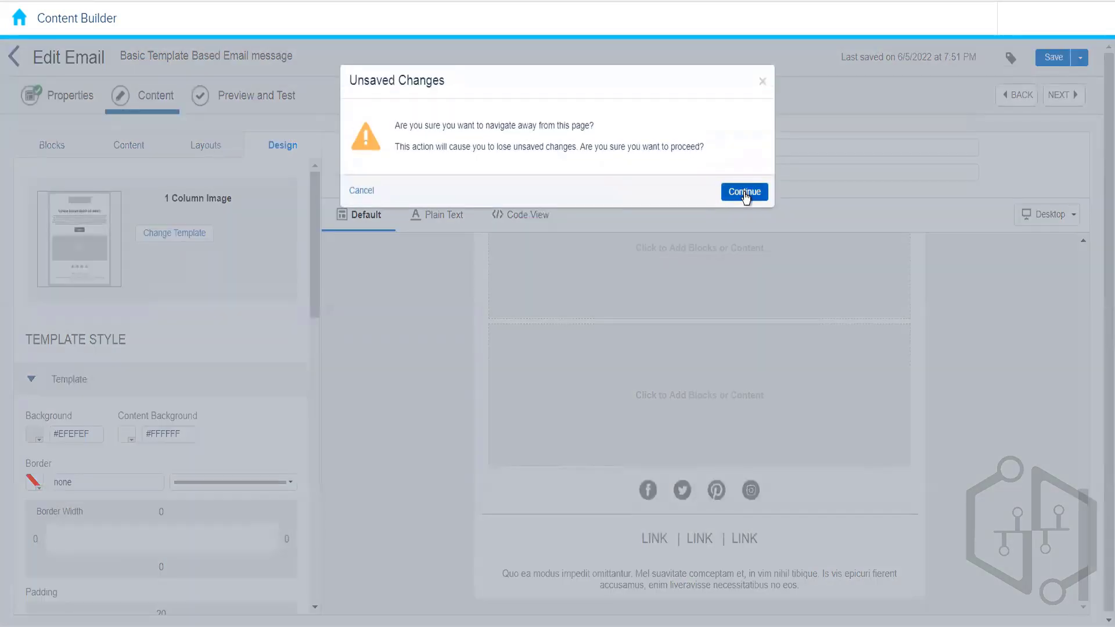
{"action": "left_click", "coordinate": [764, 85]}
{"action": "left_click", "coordinate": [1057, 57]}
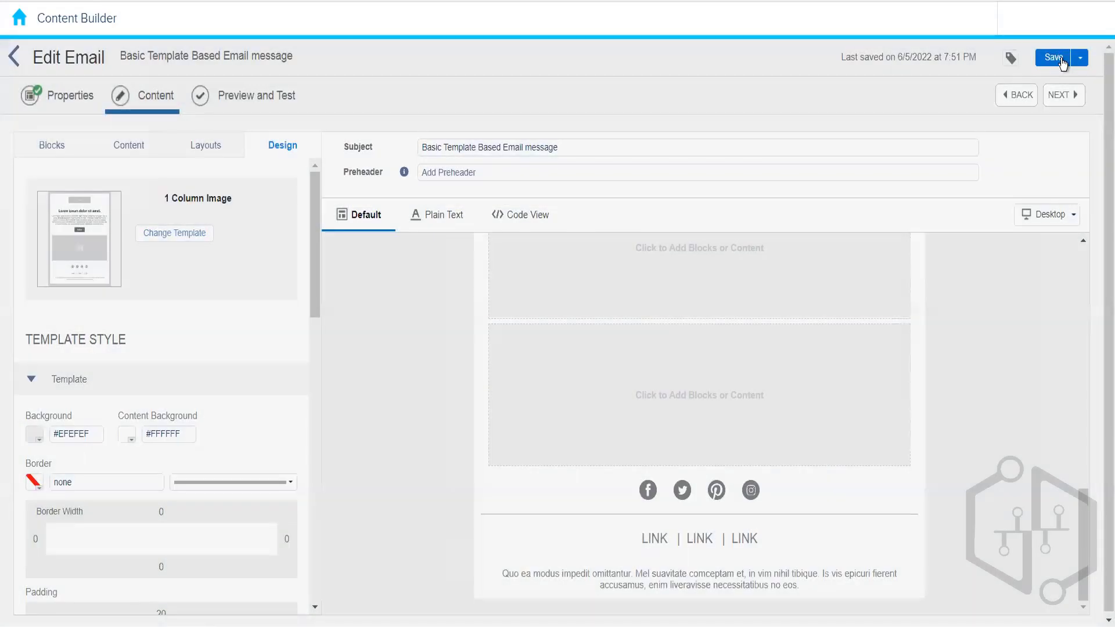
{"action": "left_click", "coordinate": [12, 62]}
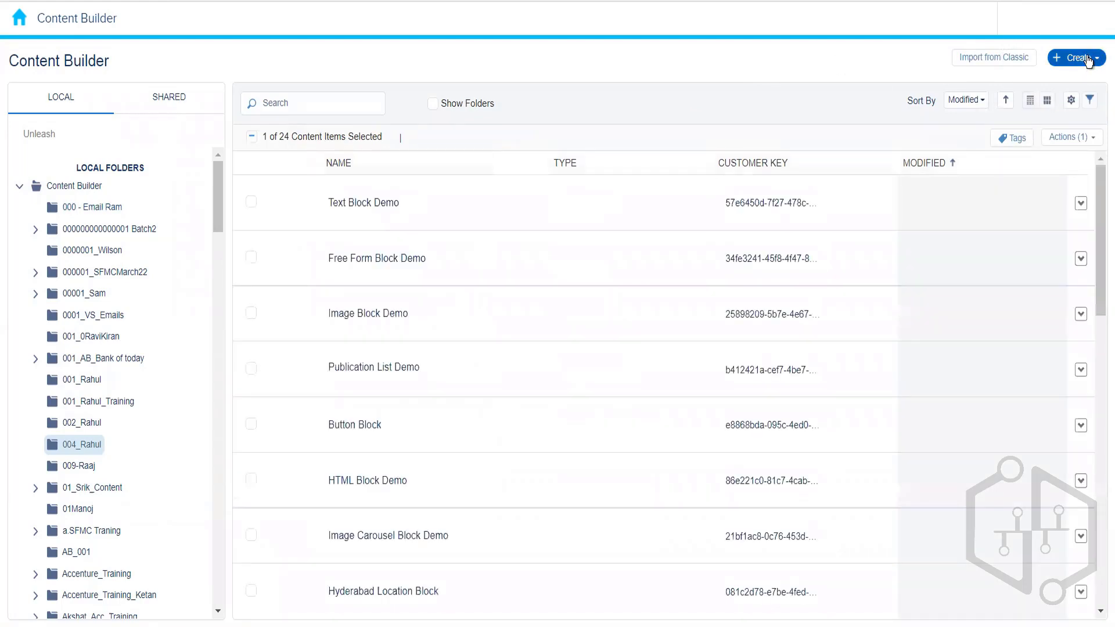
{"action": "left_click", "coordinate": [1088, 60]}
{"action": "mouse_move", "coordinate": [1038, 145]}
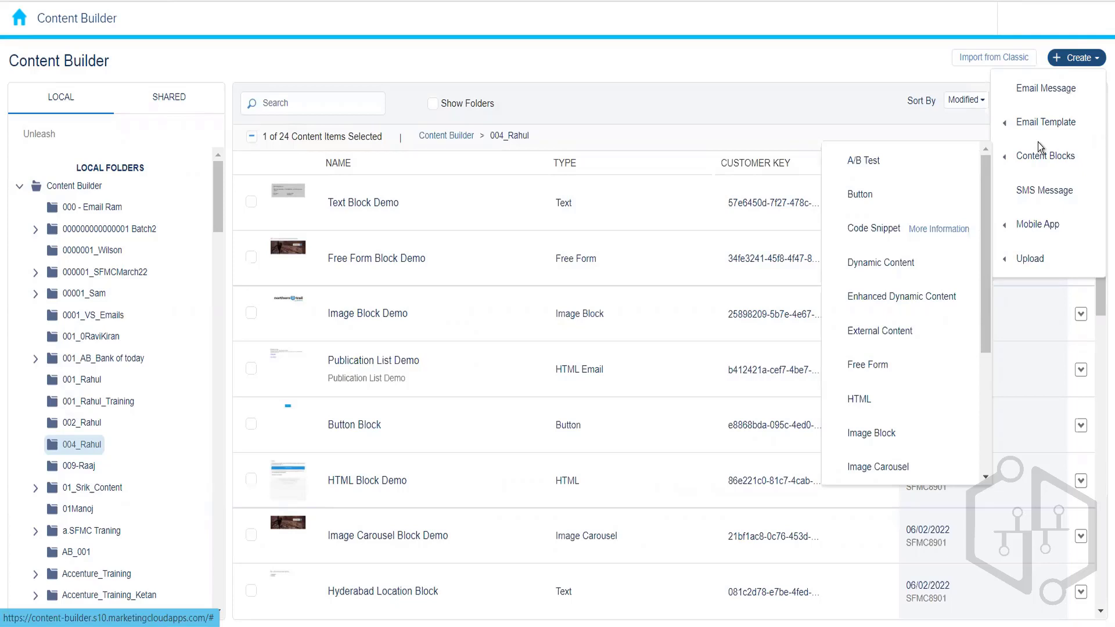
{"action": "mouse_move", "coordinate": [1040, 219]}
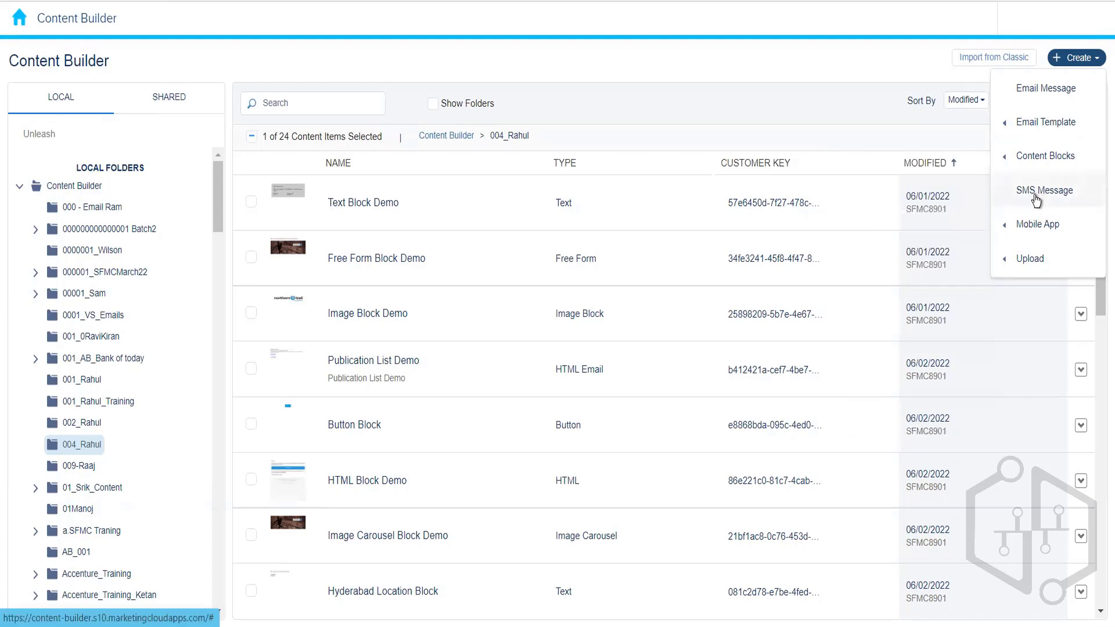
{"action": "left_click", "coordinate": [626, 74]}
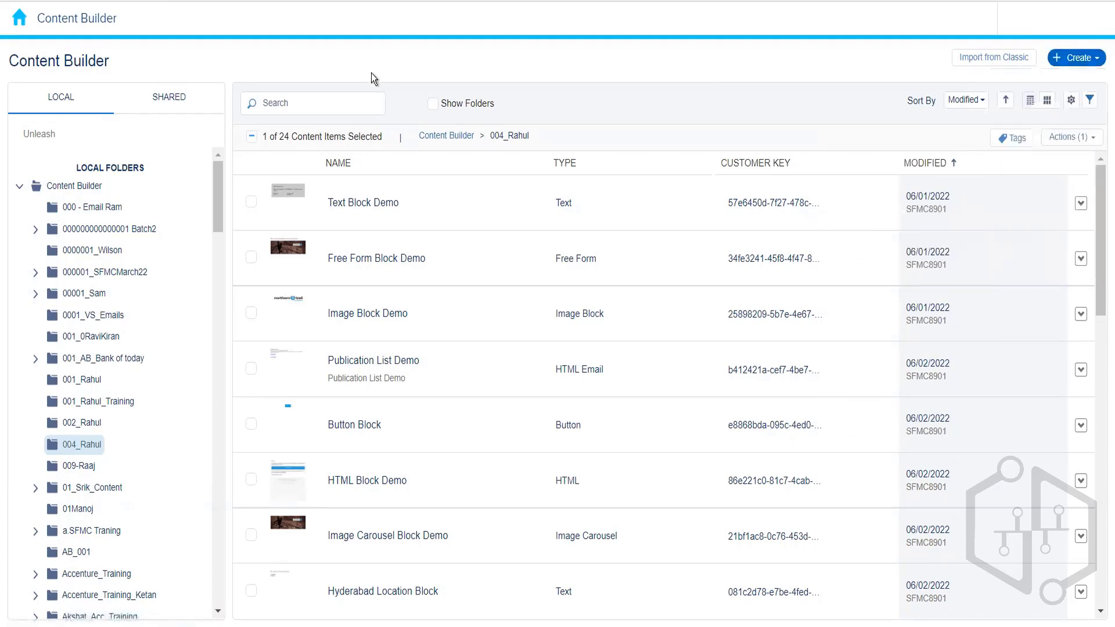
Open MobileConnect from Mobile Studio in Salesforce Marketing Cloud
{"action": "mouse_move", "coordinate": [15, 28]}
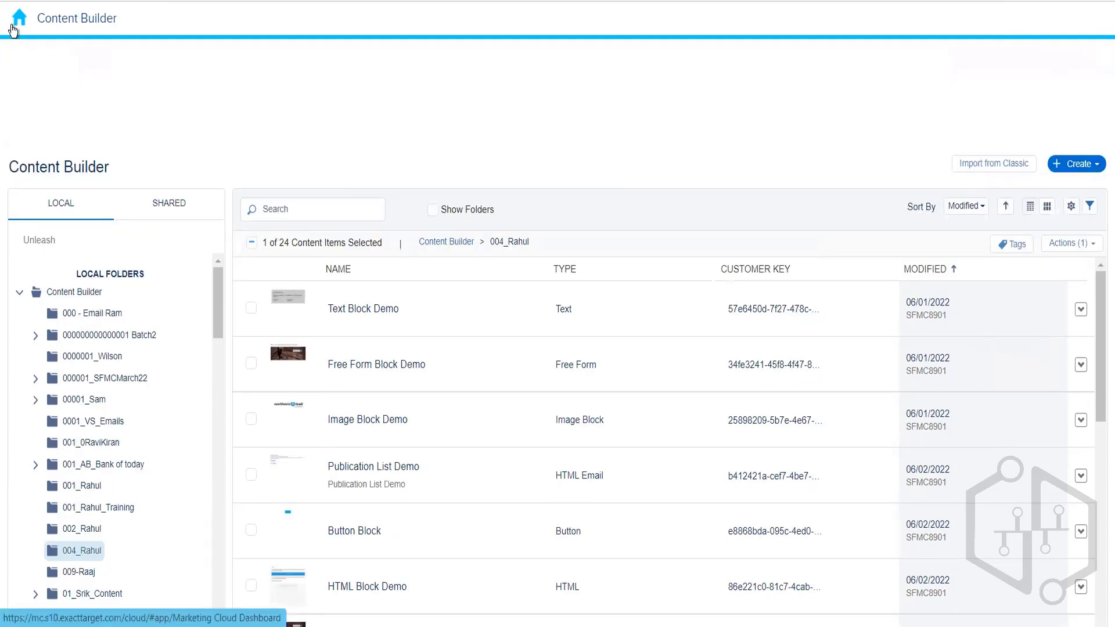
{"action": "mouse_move", "coordinate": [95, 139]}
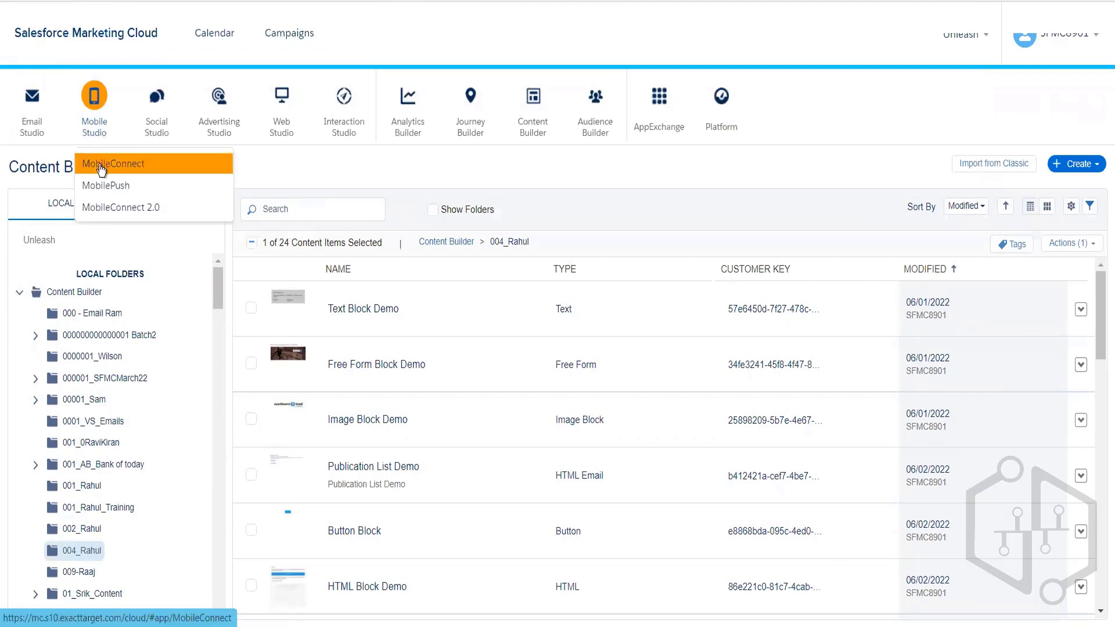
{"action": "left_click", "coordinate": [113, 163]}
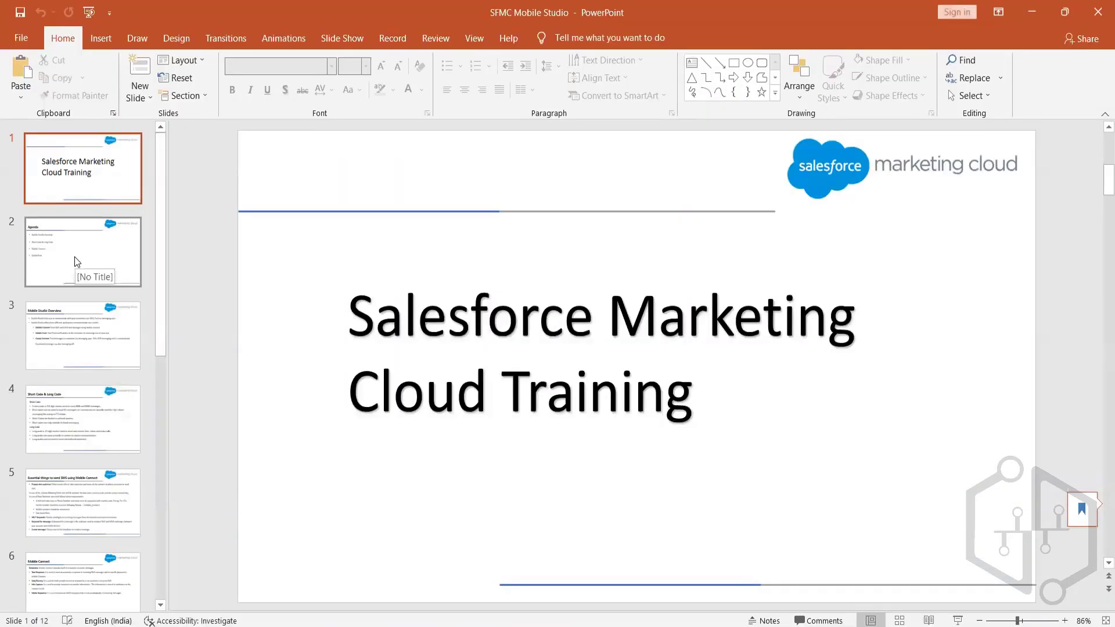
Switch to the SFMC Mobile Studio presentation in PowerPoint and view the Agenda, Short Code & Long Code and Mobile Studio Overview slides
{"action": "left_click", "coordinate": [74, 257]}
{"action": "left_click", "coordinate": [89, 310]}
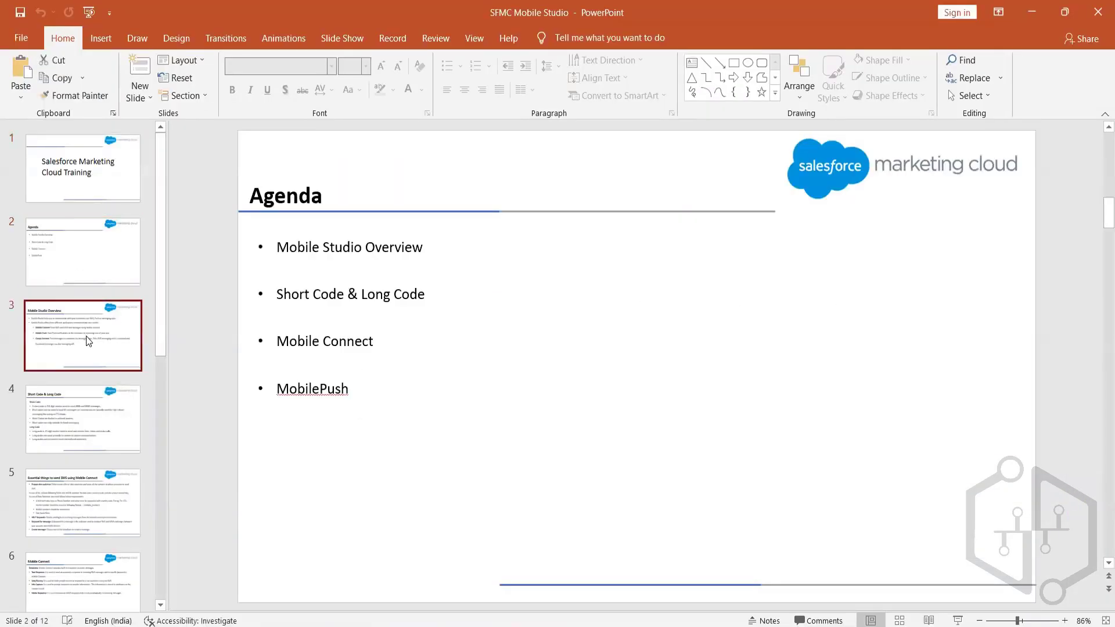
{"action": "left_click", "coordinate": [94, 258]}
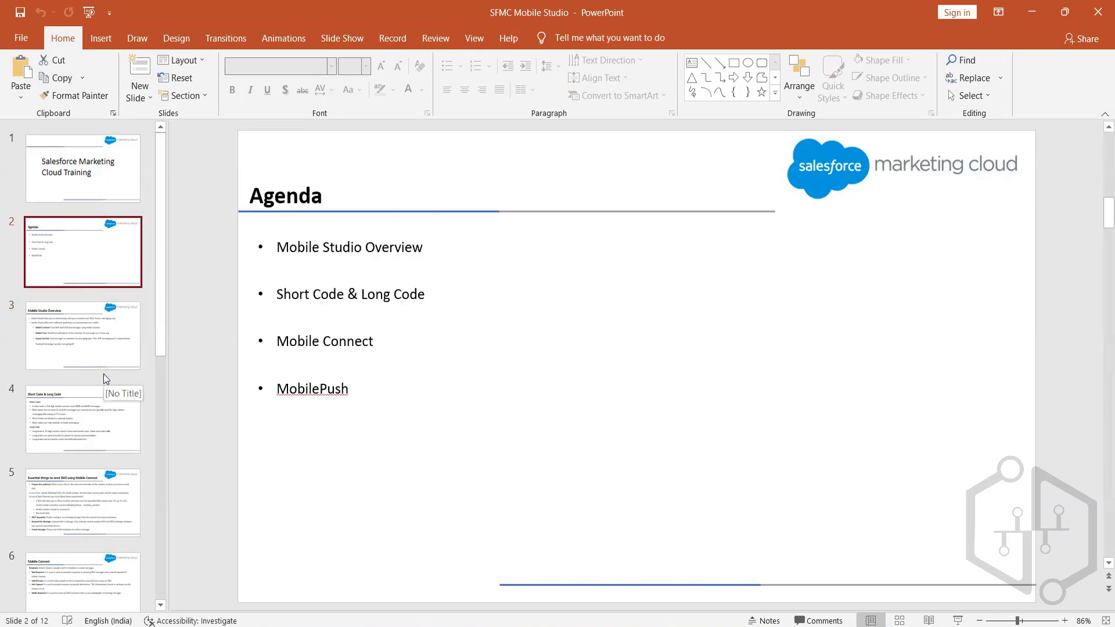
{"action": "left_click", "coordinate": [69, 423]}
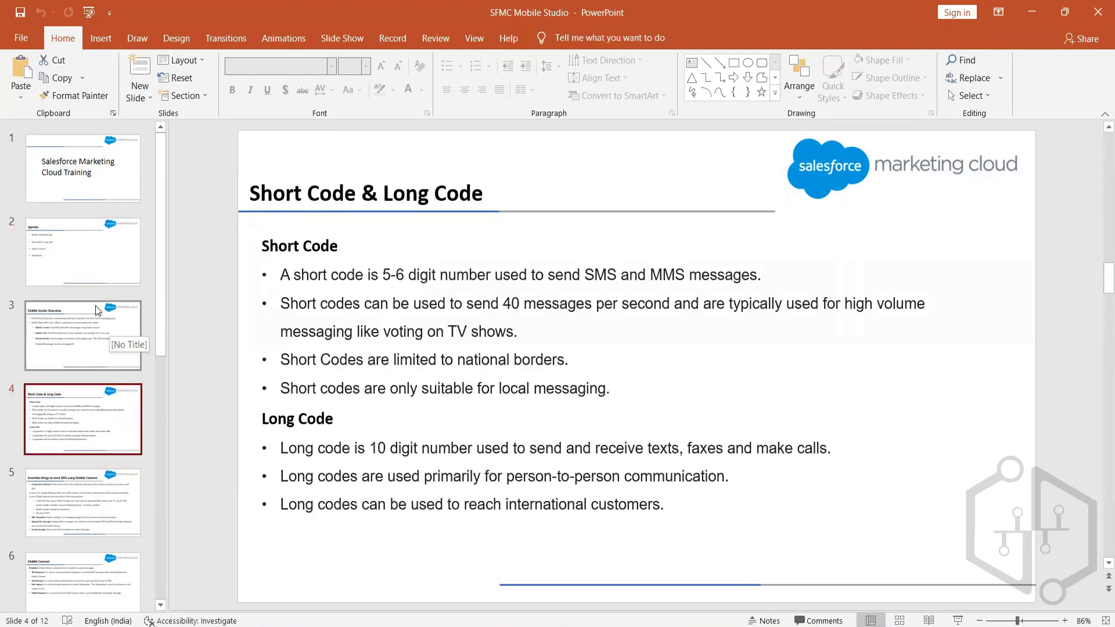
{"action": "left_click", "coordinate": [81, 329]}
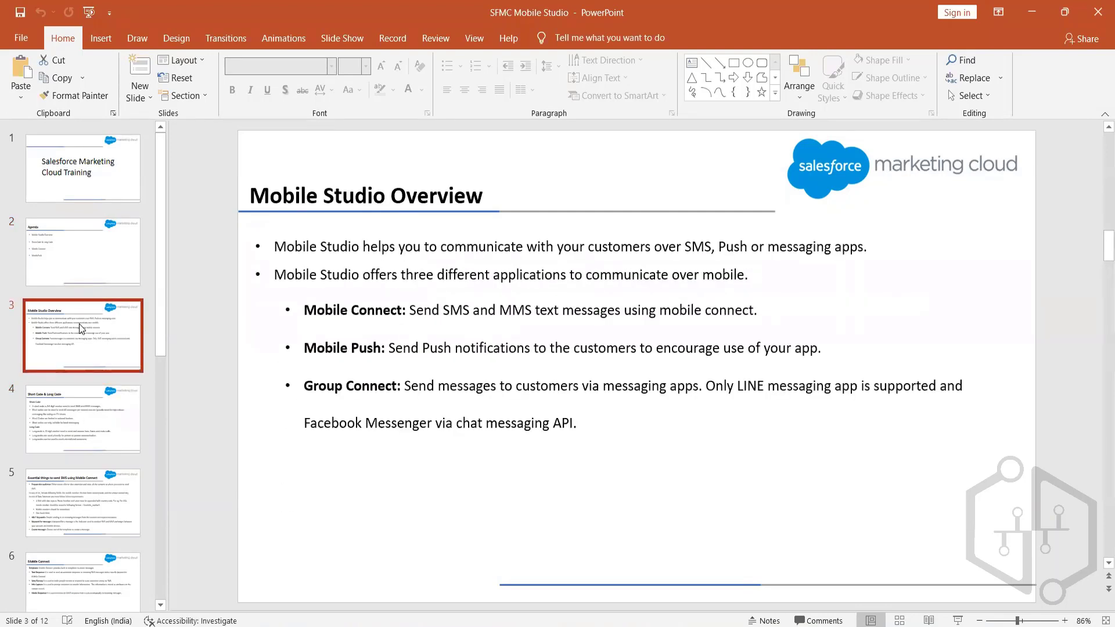